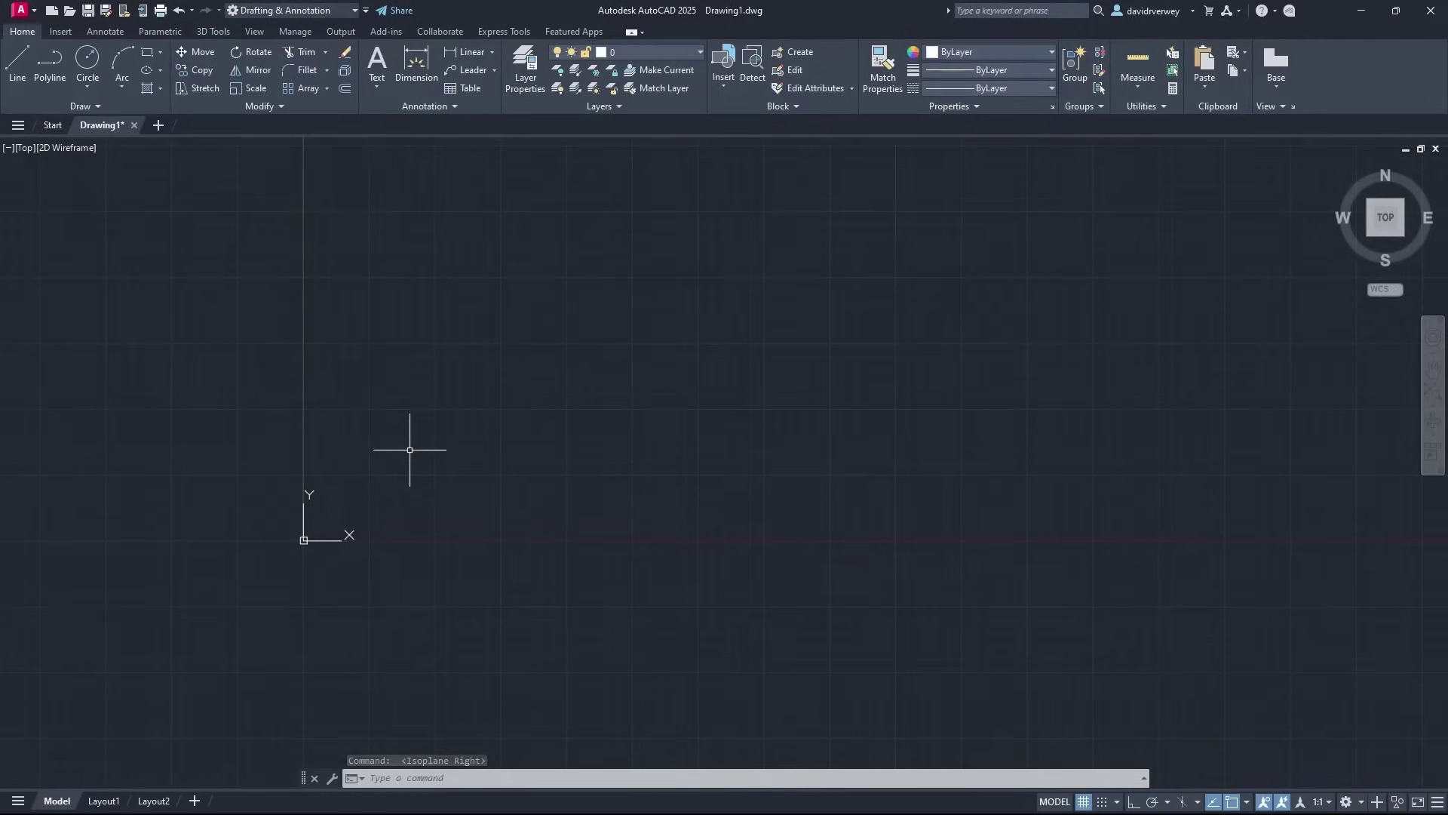
Enter the UNITS command in the blank drawing
text(UNITS)
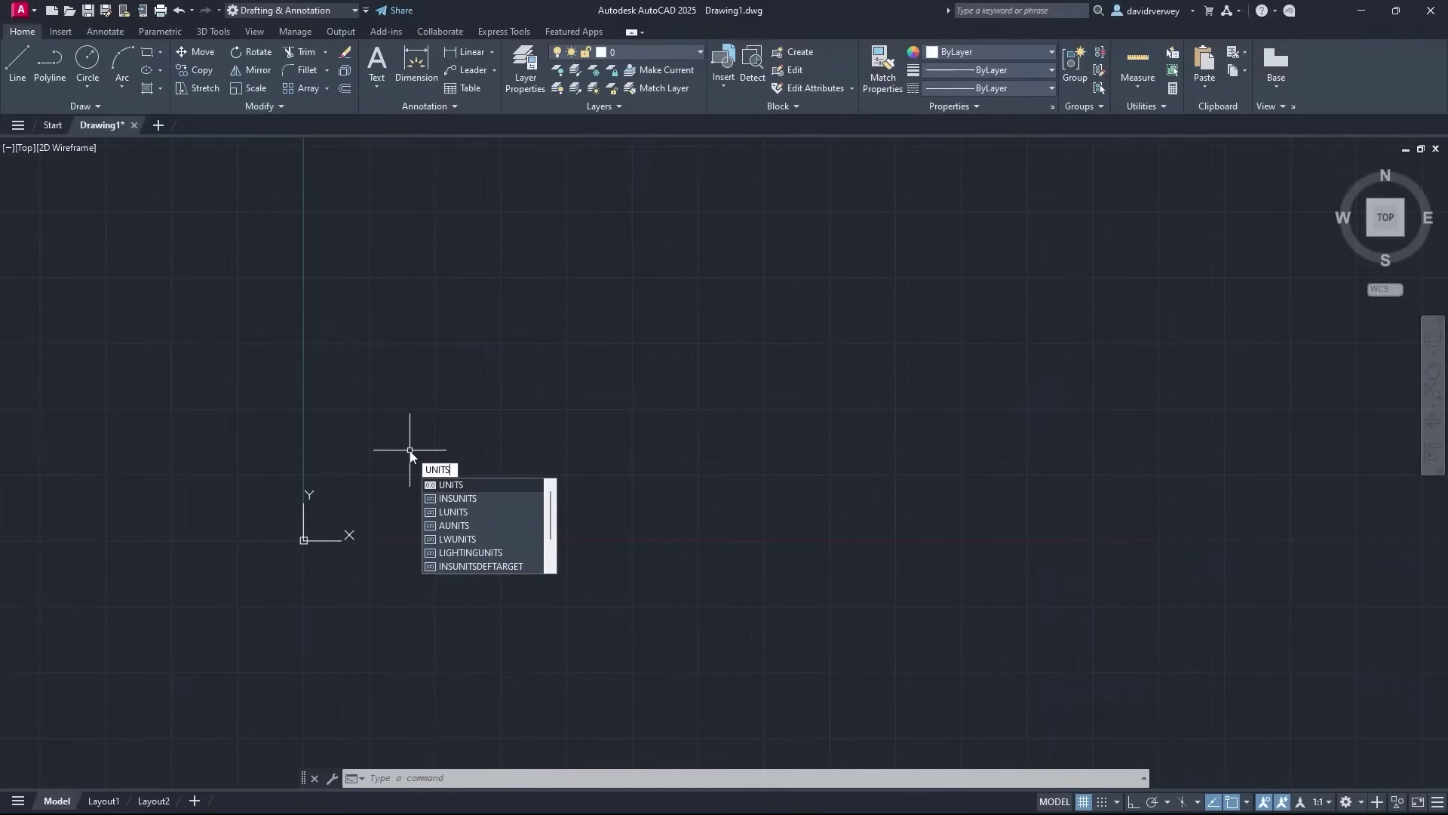
Set drawing units to Architectural at 1/16" precision, Inches insertion scale, Decimal Degrees angles
key(Return)
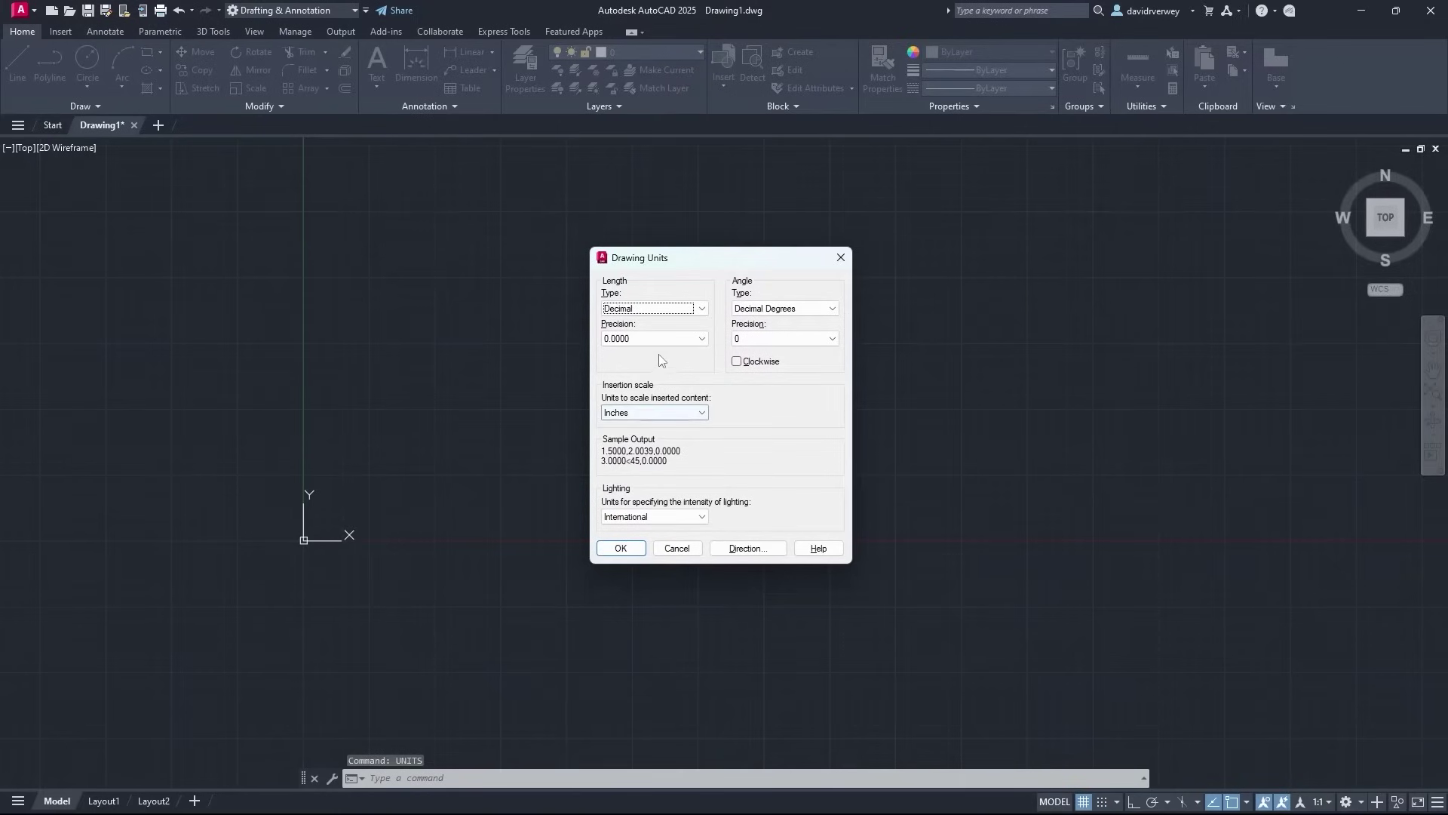
click(689, 307)
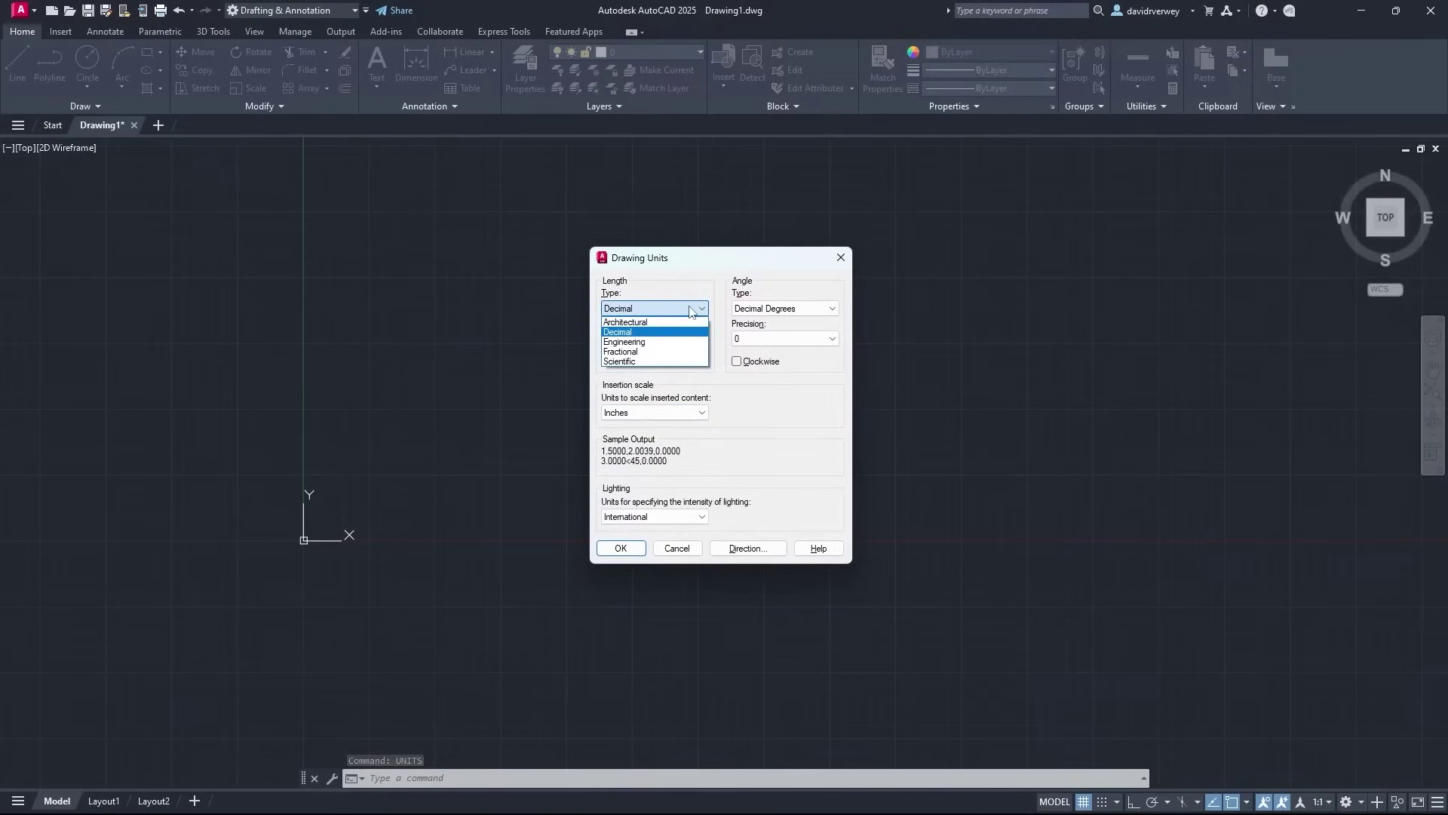
click(690, 315)
click(702, 308)
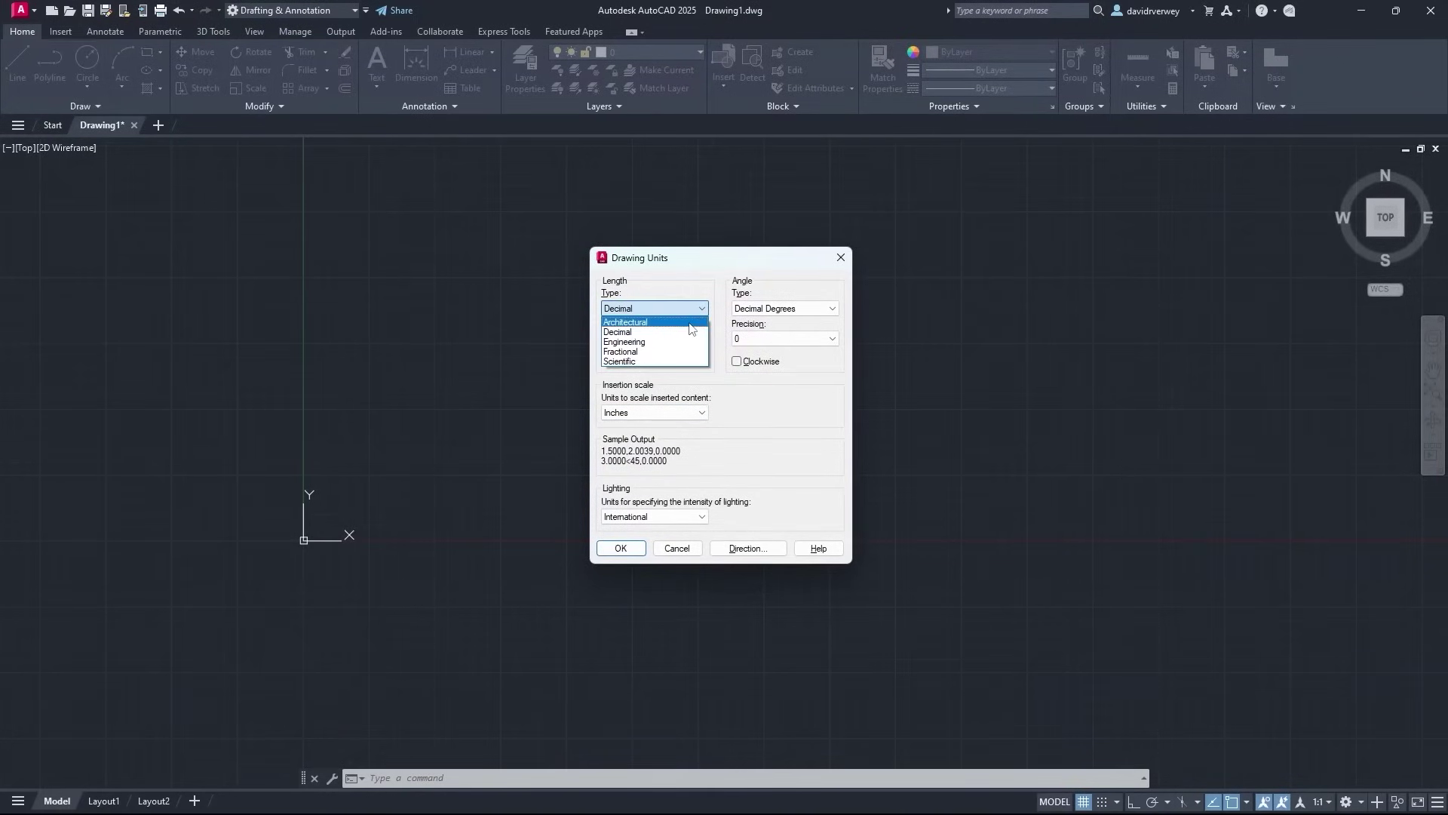
click(689, 326)
click(700, 340)
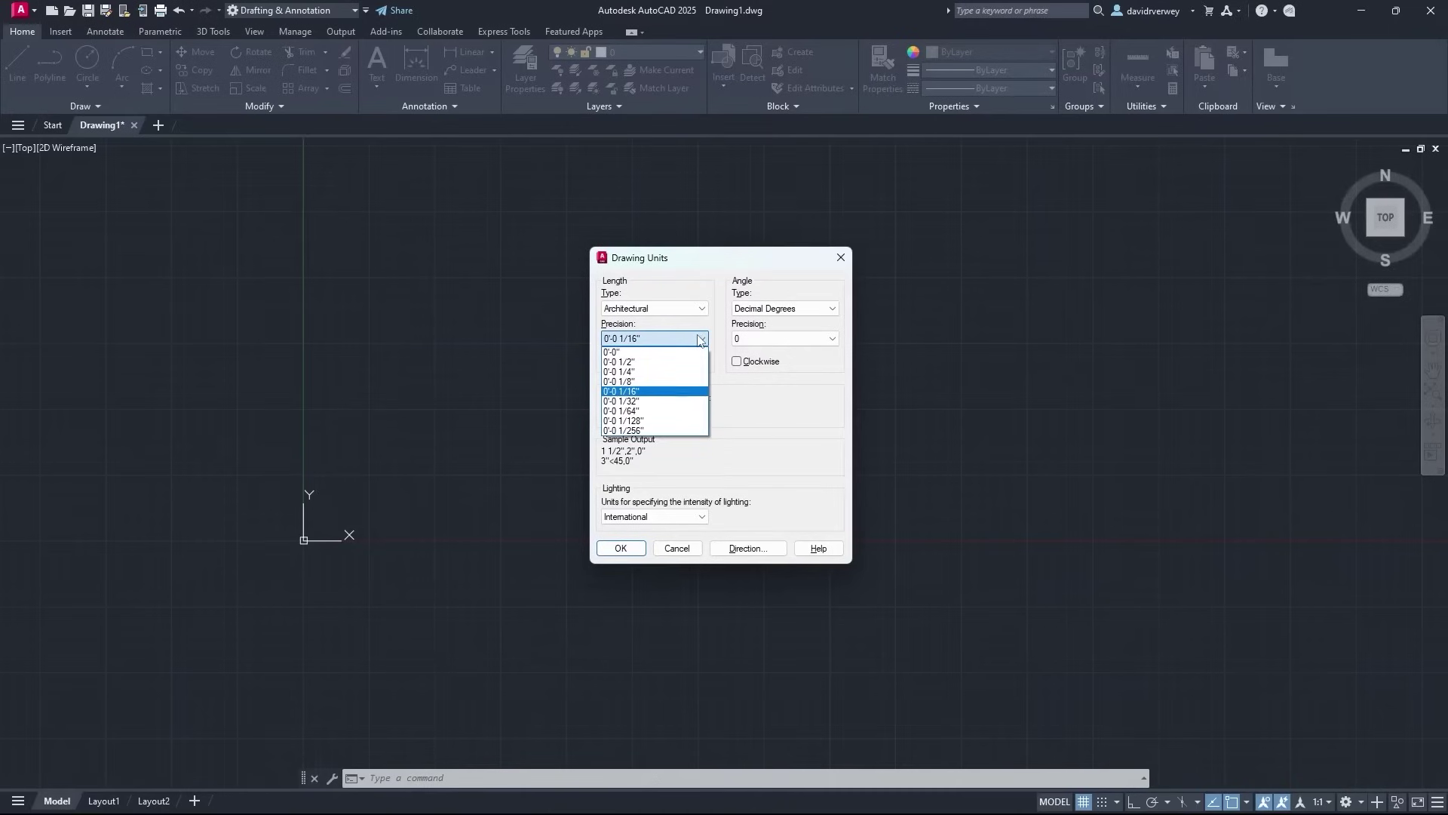
click(701, 341)
click(702, 412)
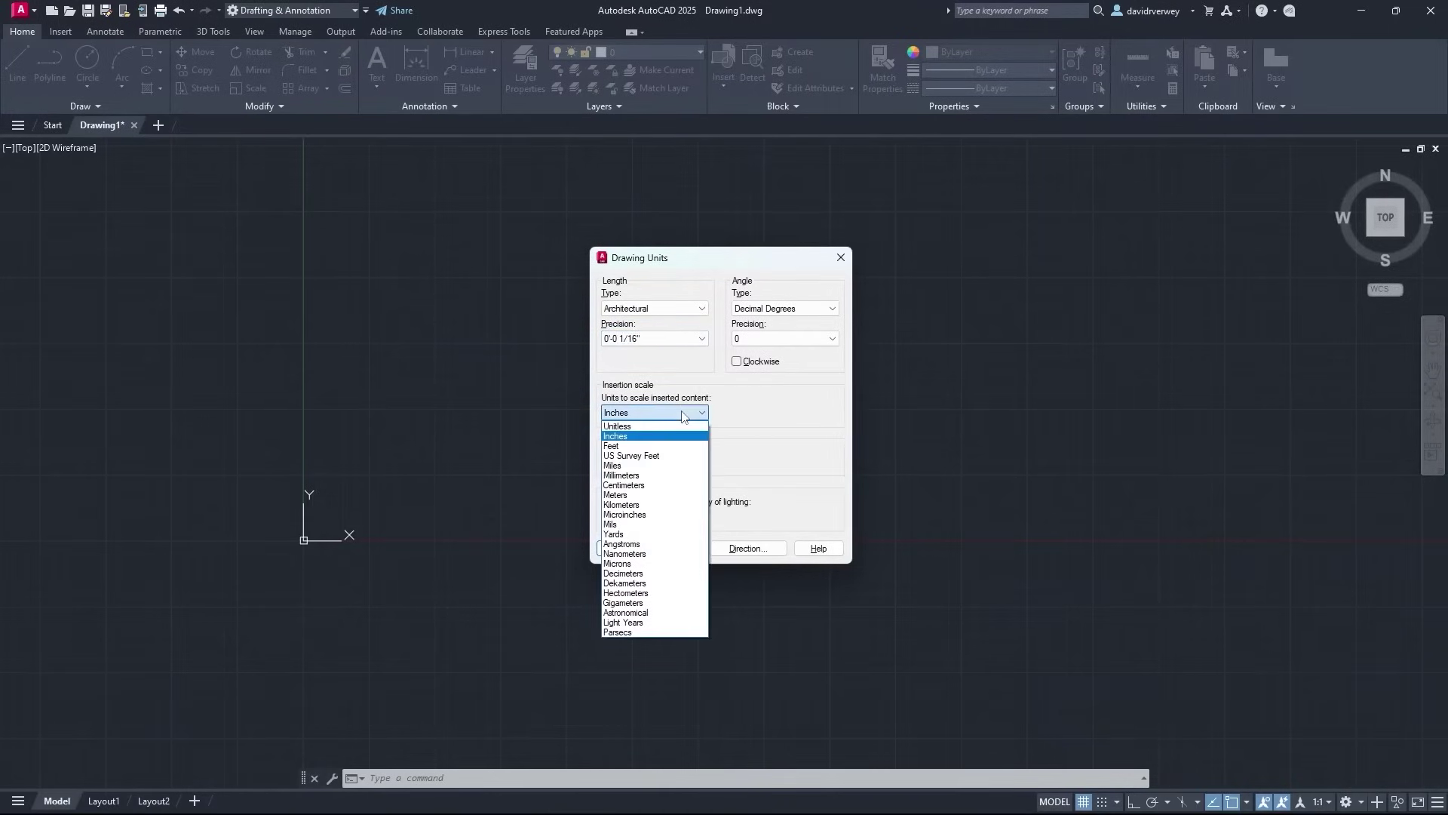
click(688, 441)
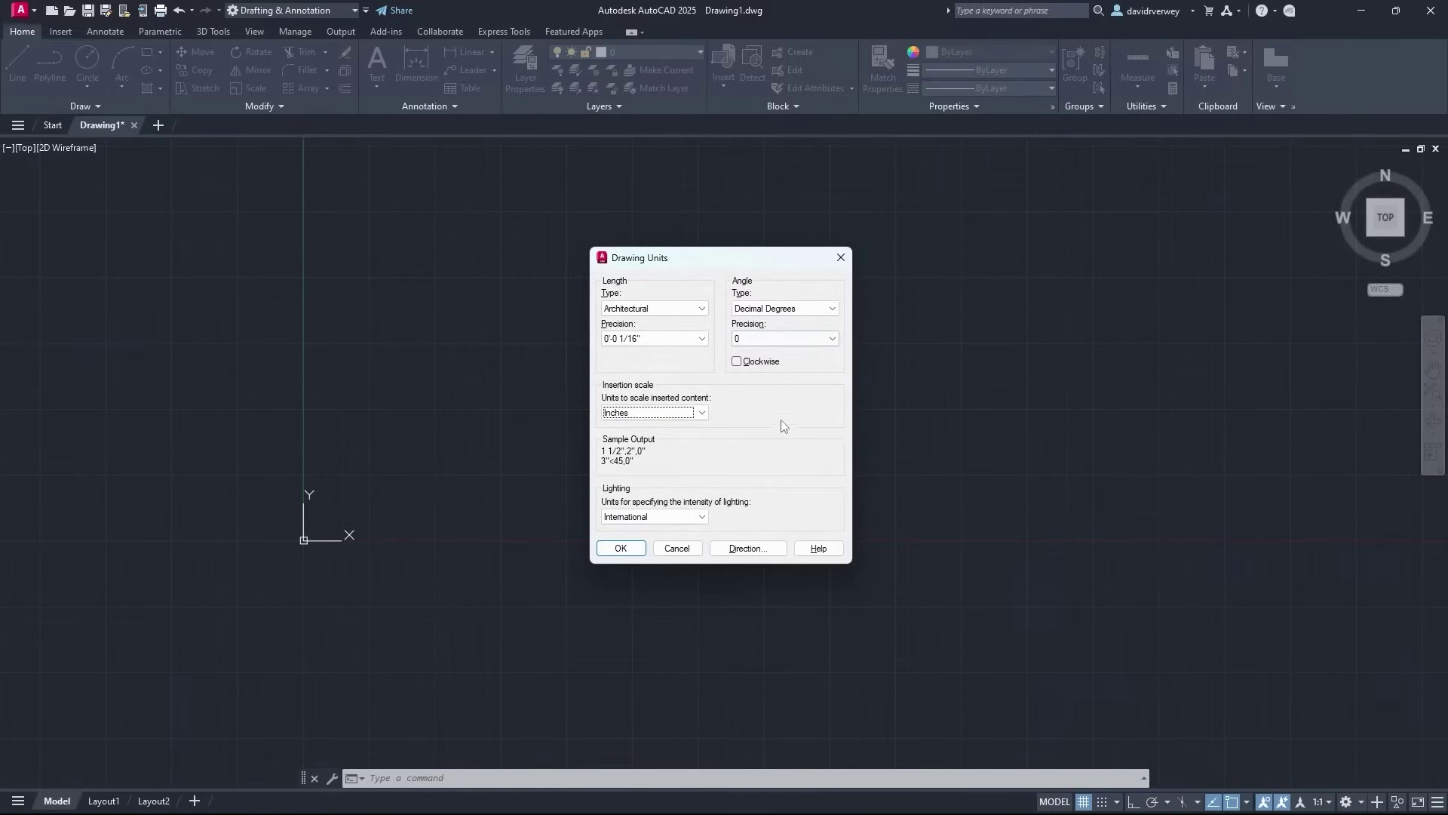
click(813, 308)
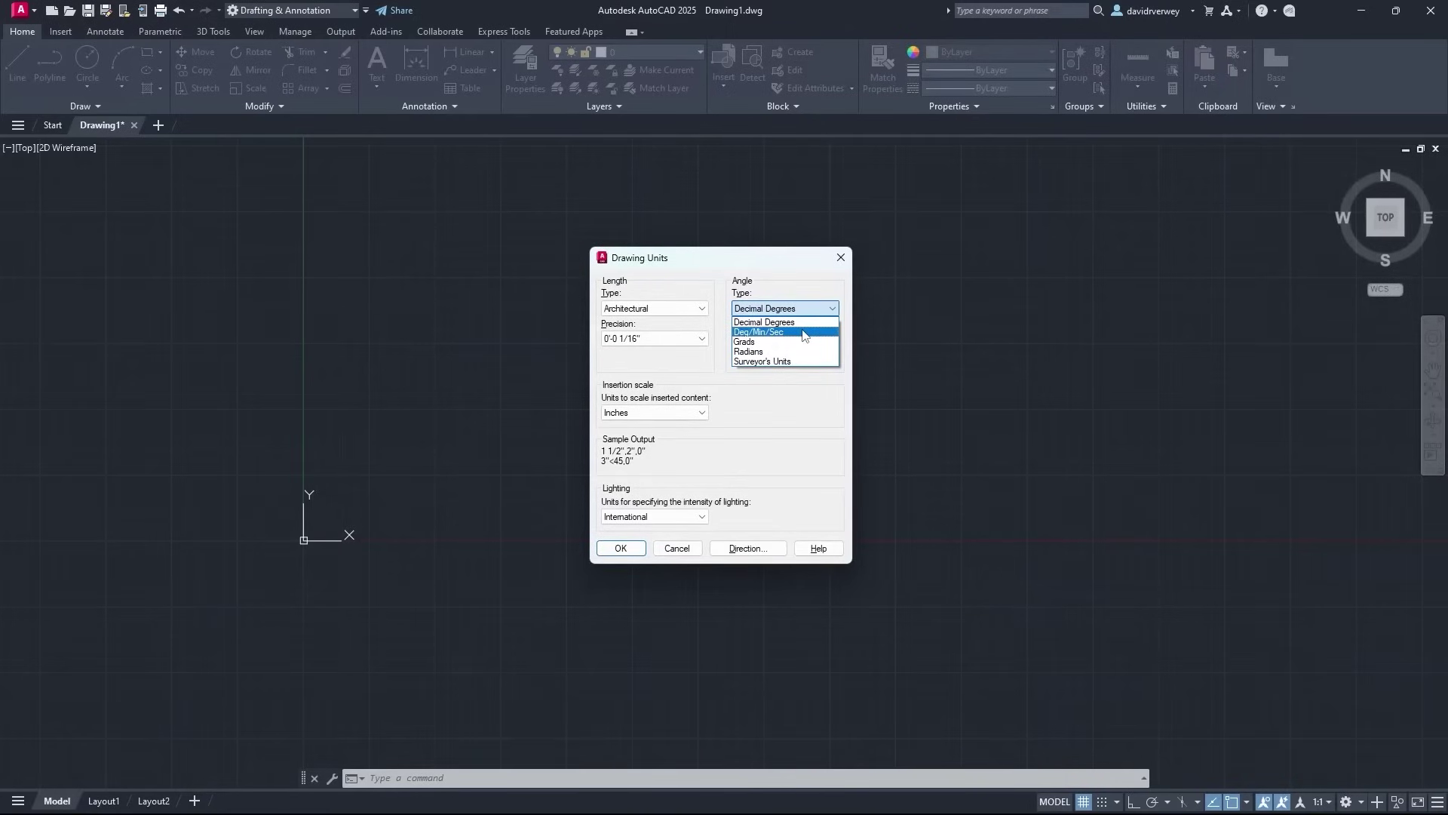
click(812, 313)
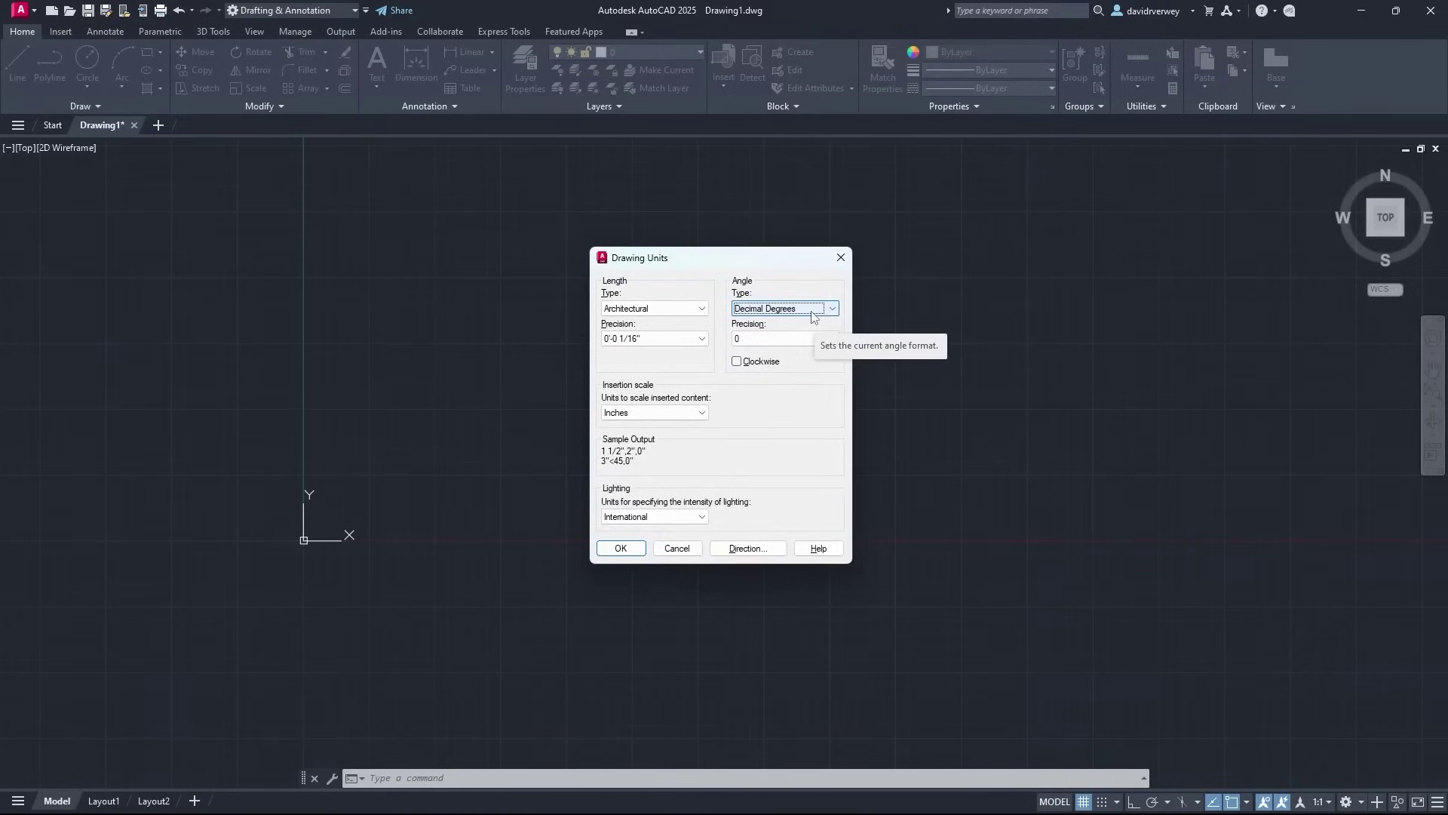
click(619, 551)
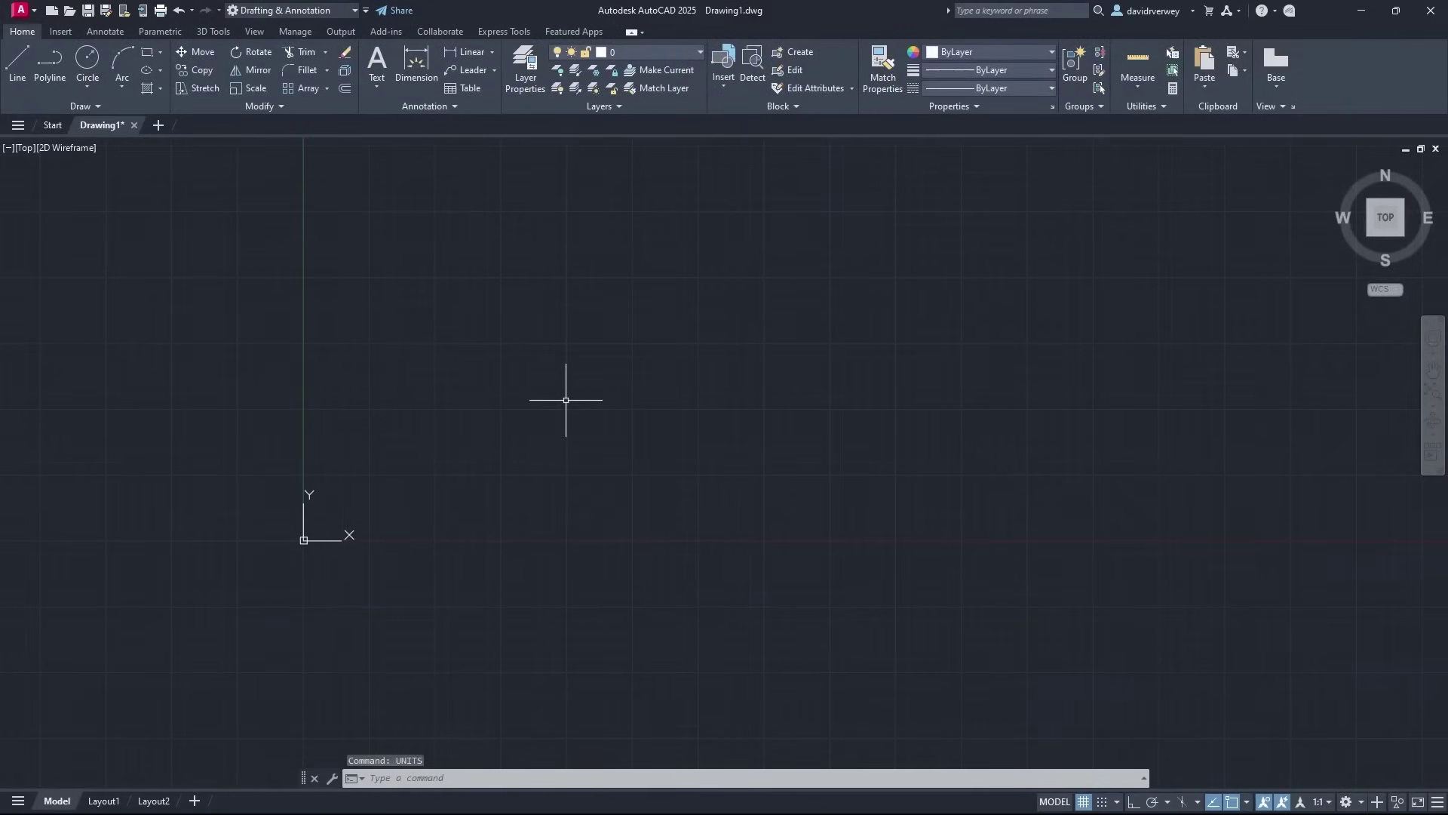
Shift the view down and right and start RECTANG with REC
key(ctrl+e)
key(ctrl+d)
key(ctrl+e)
middle_drag(508, 453, 564, 523)
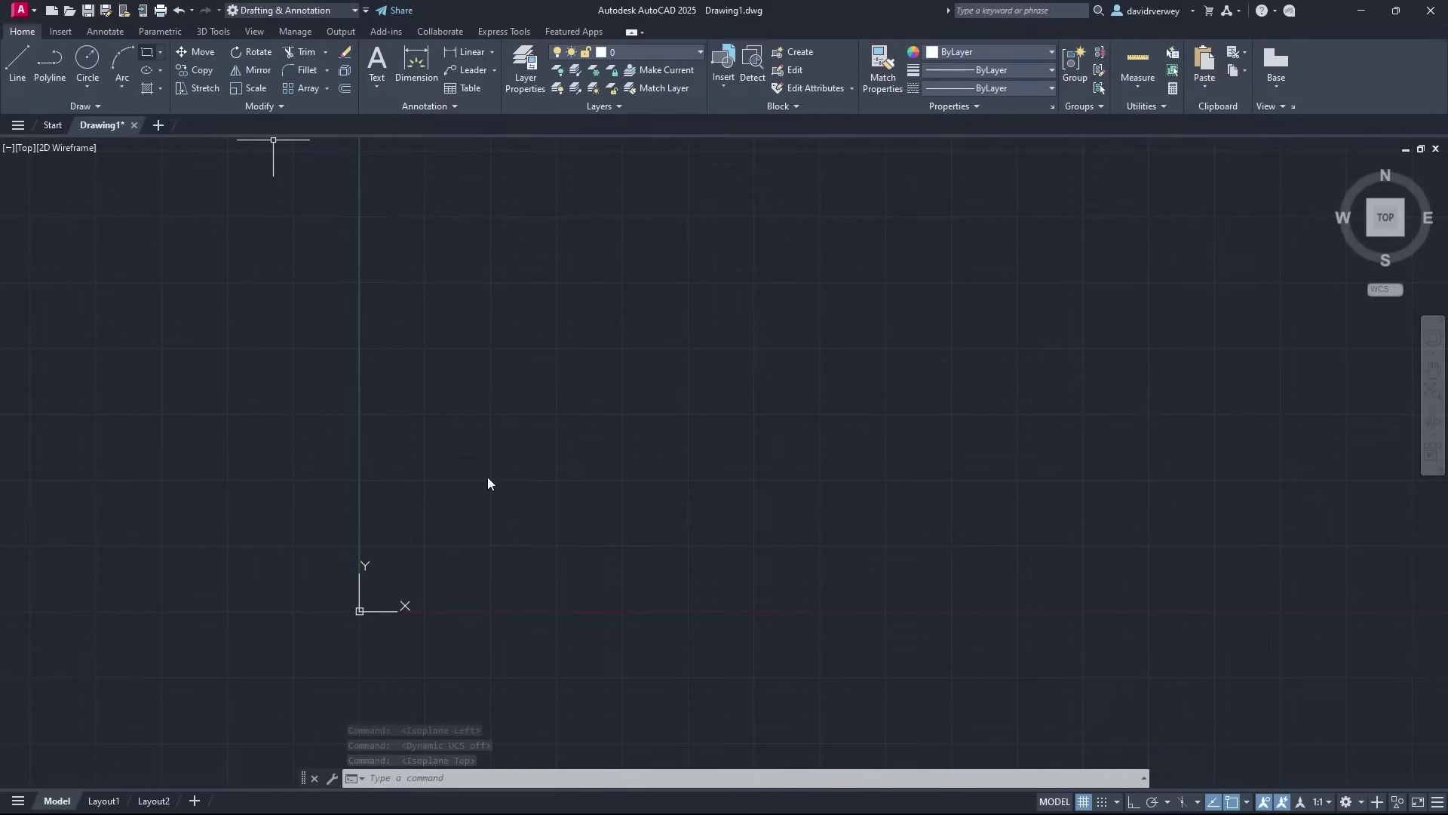
text(rec)
key(Return)
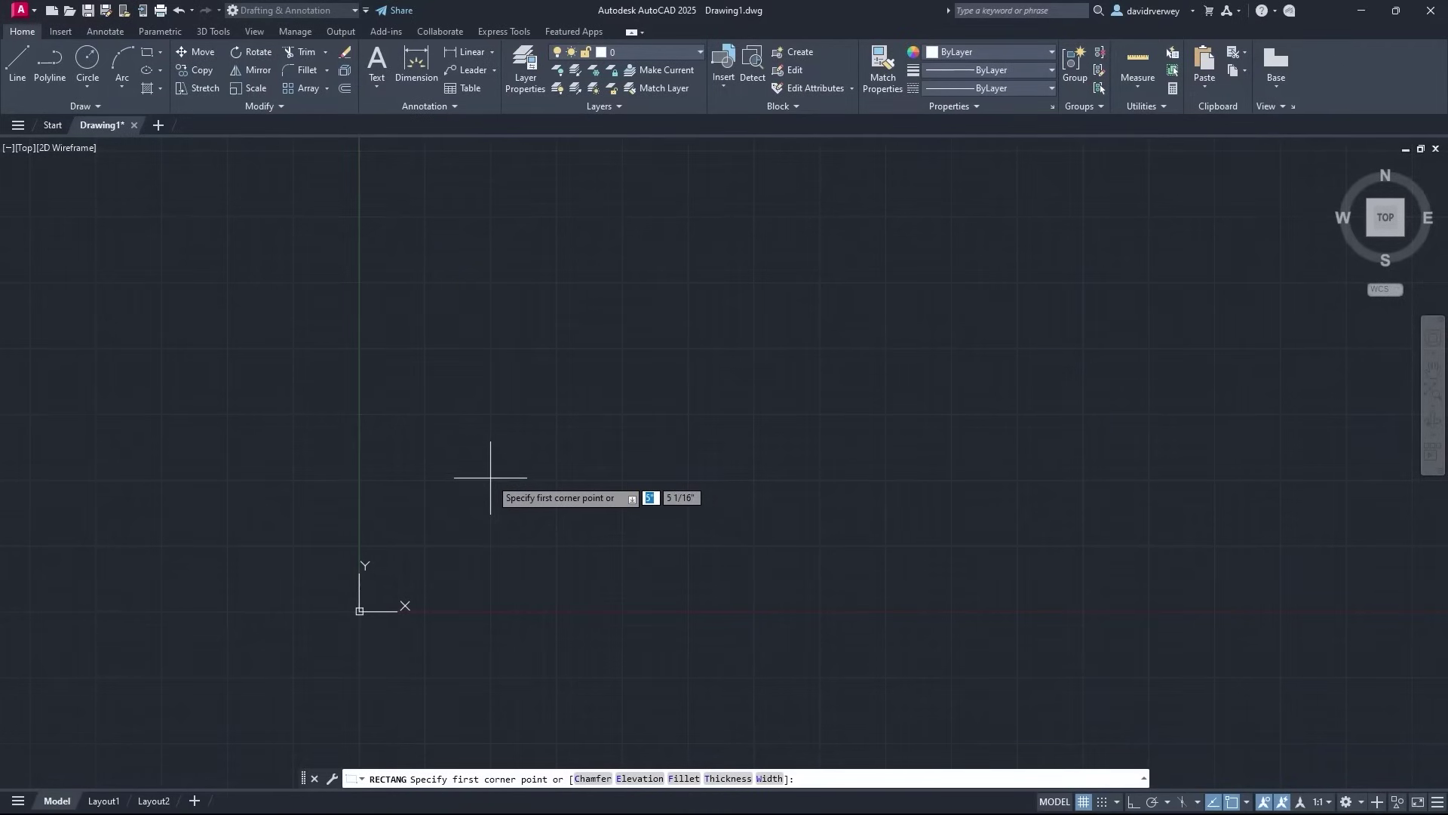
Draw a 12'-6" wide by 15' tall rectangle and bring it fully into view
click(490, 479)
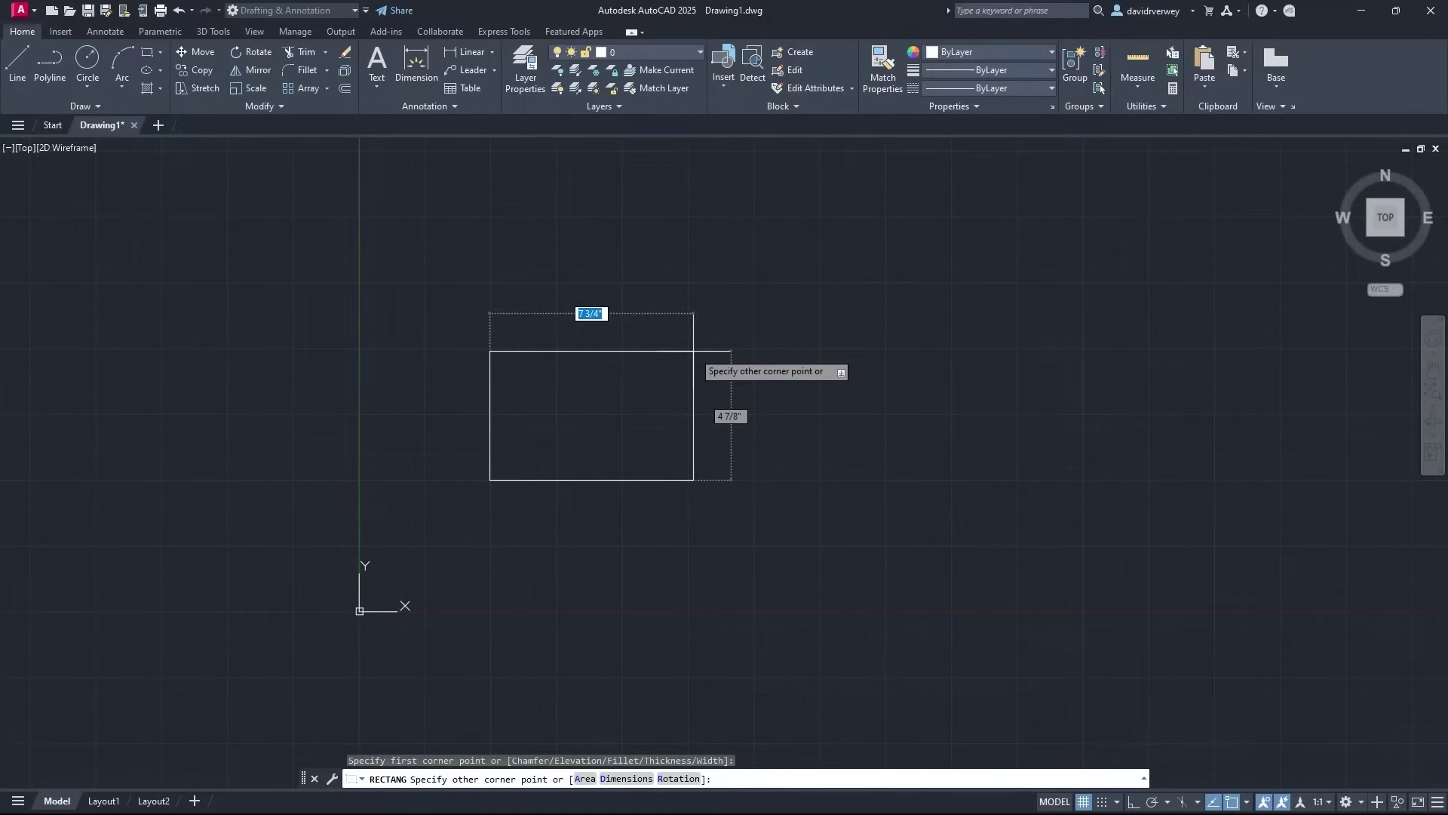
text(12.5)
key(Tab)
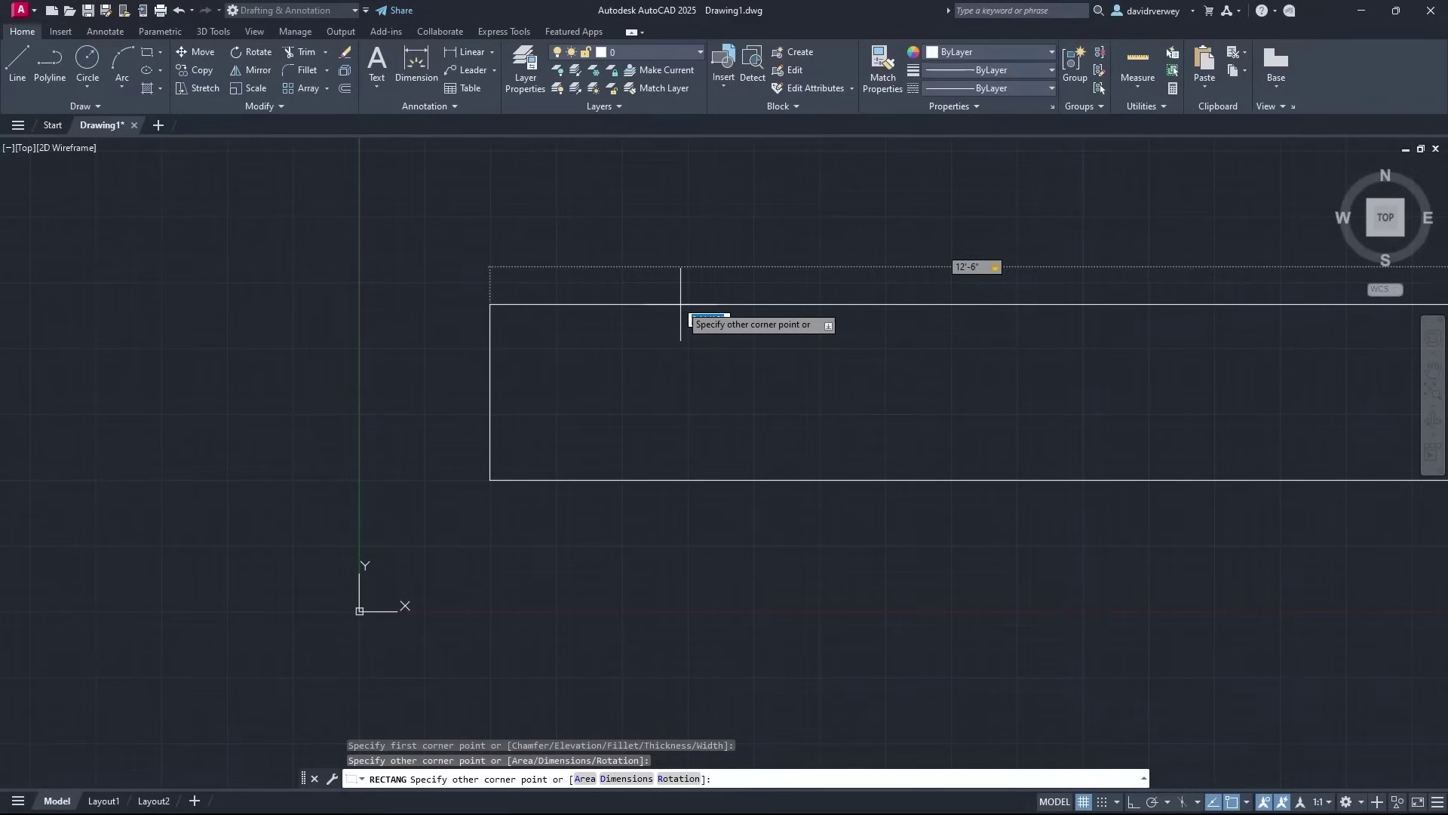
text(15')
key(Return)
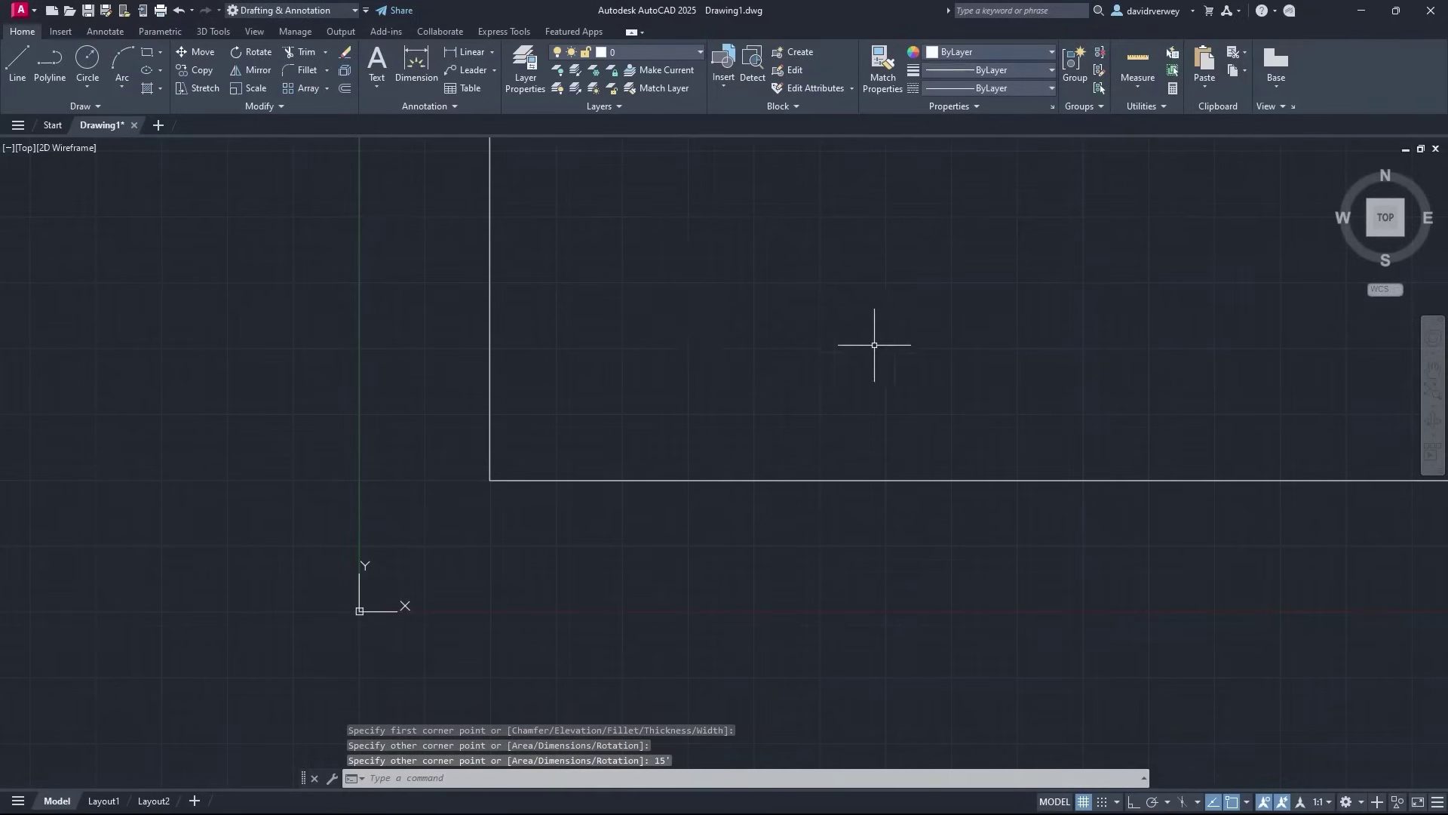
scroll(873, 347, down, 4)
middle_drag(940, 340, 594, 472)
scroll(595, 472, down, 2)
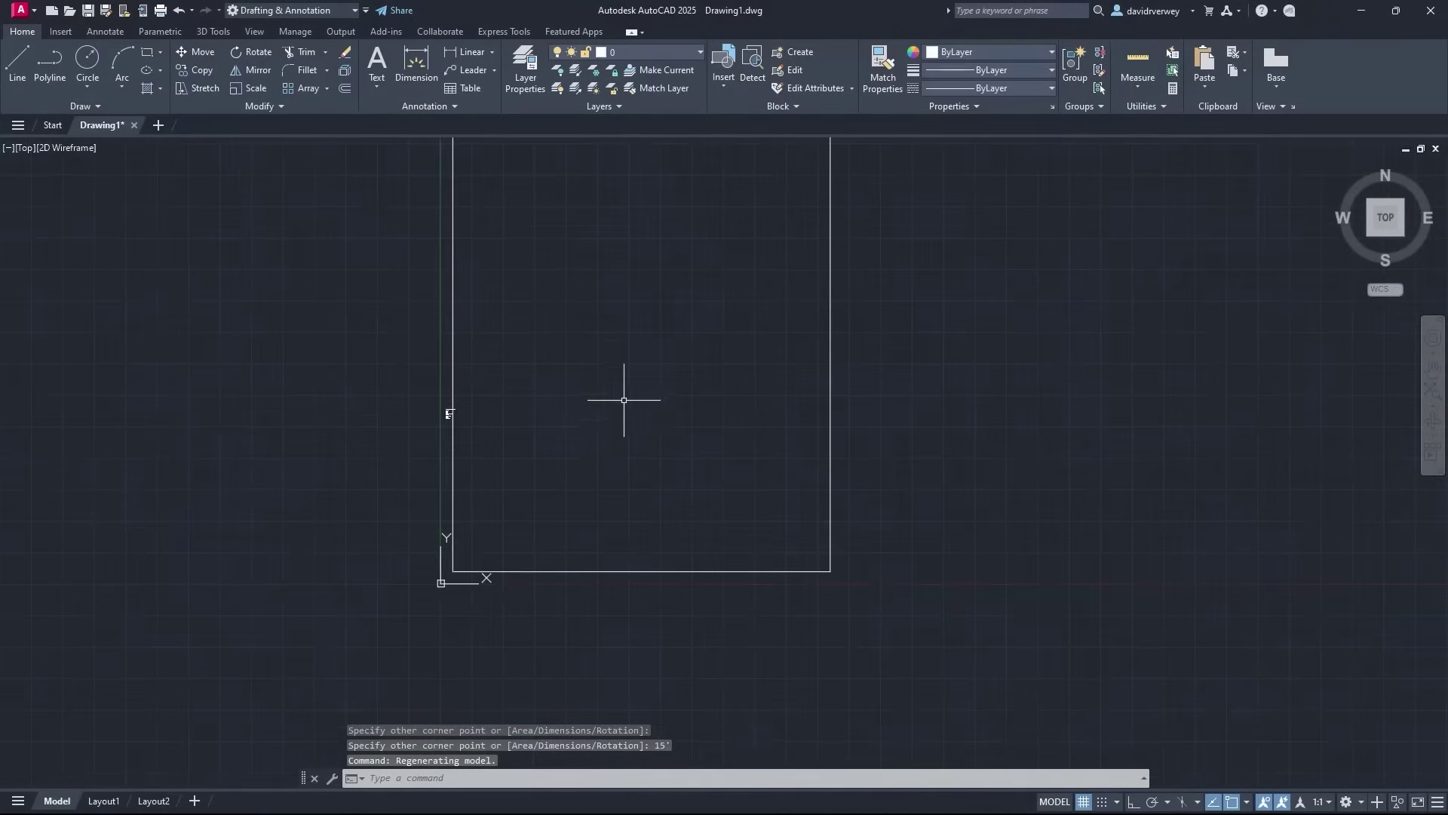
mouse_move(624, 394)
middle_down()
mouse_move(624, 524)
mouse_move(621, 453)
middle_up()
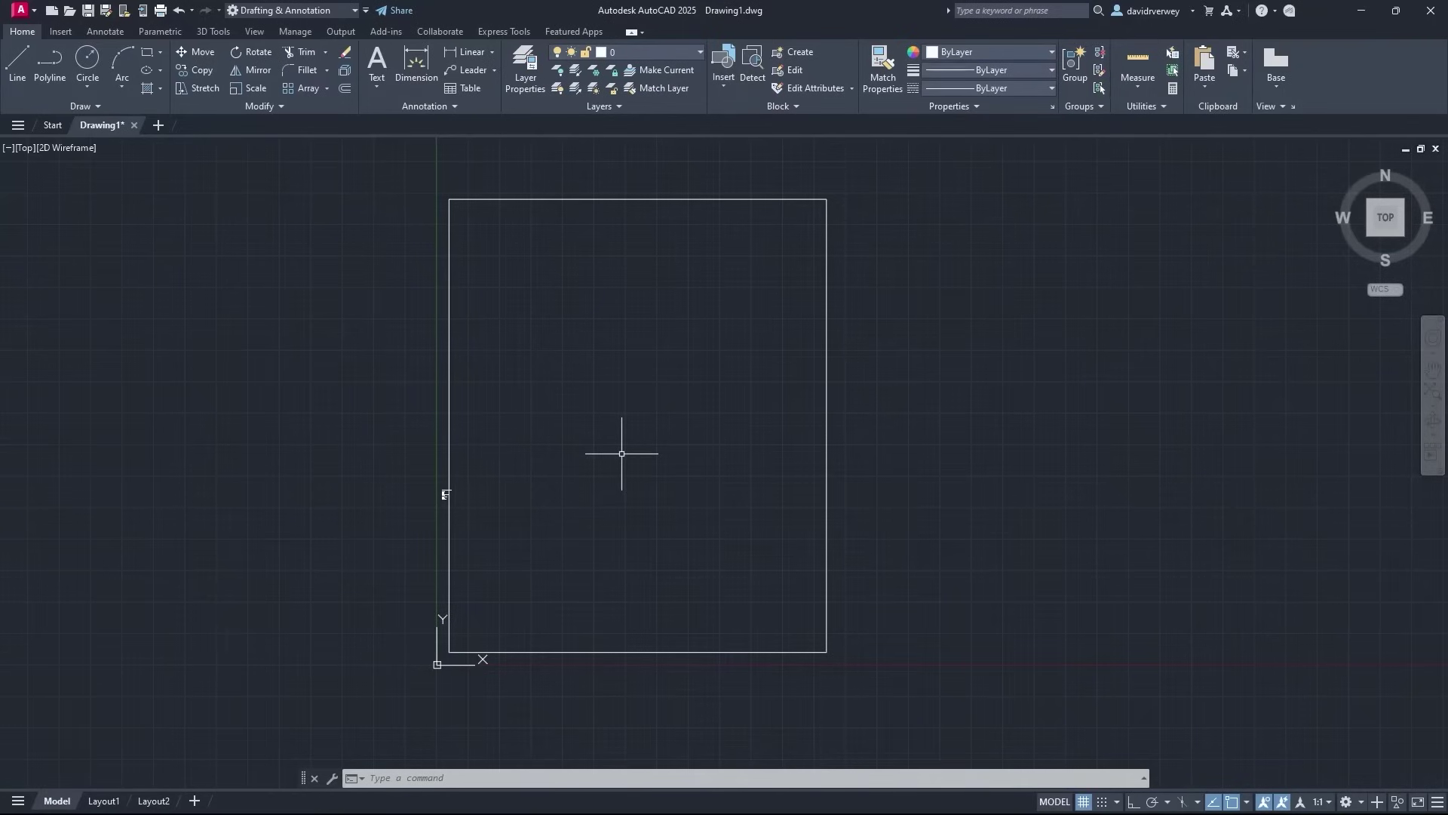
Start LINE near the lower-left corner with Endpoint, Midpoint, Center and Intersection snaps listed
key(F5)
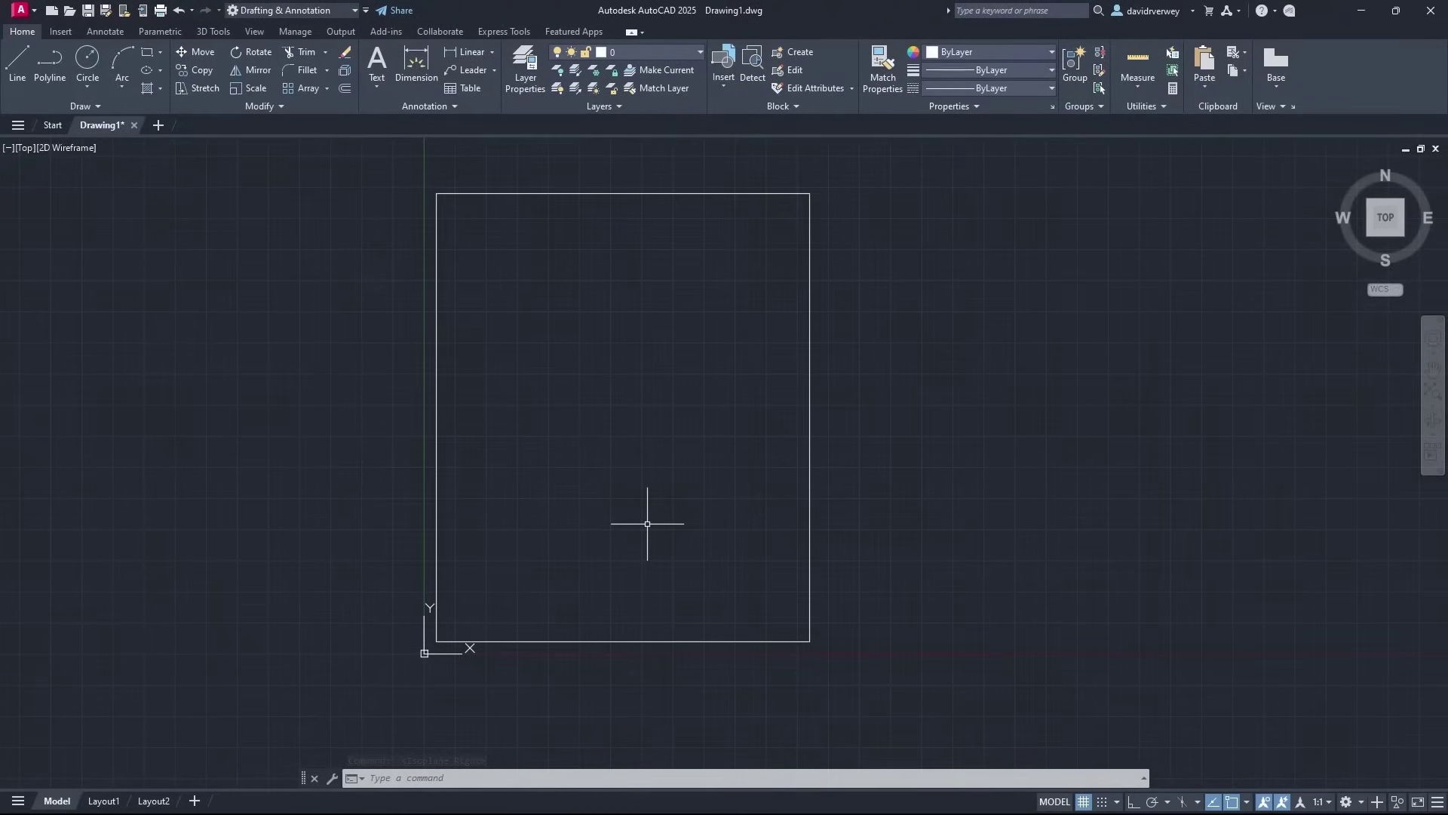
click(18, 65)
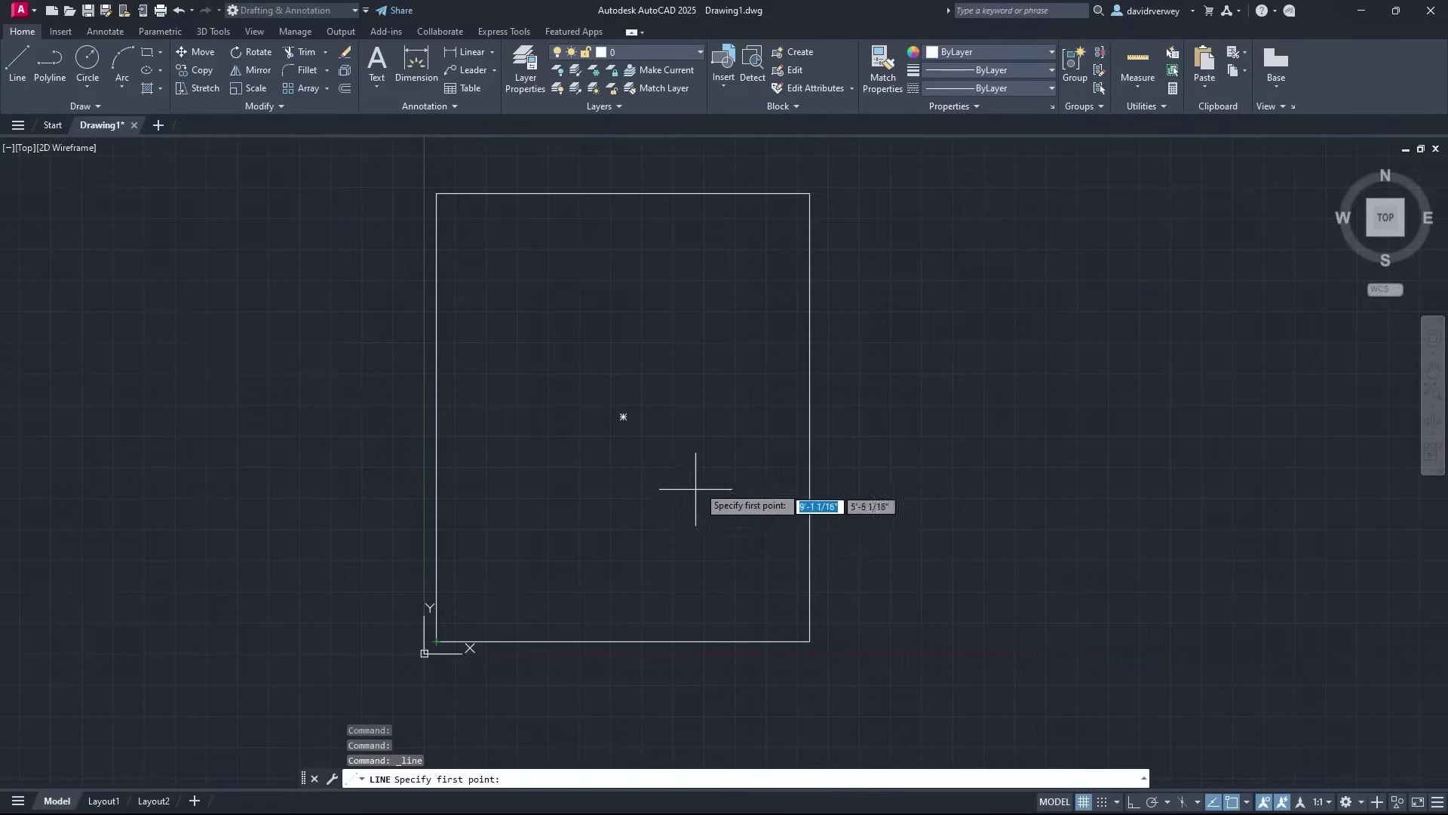
mouse_move(695, 488)
middle_down()
mouse_move(708, 472)
mouse_move(718, 608)
mouse_move(637, 446)
mouse_move(593, 413)
middle_up()
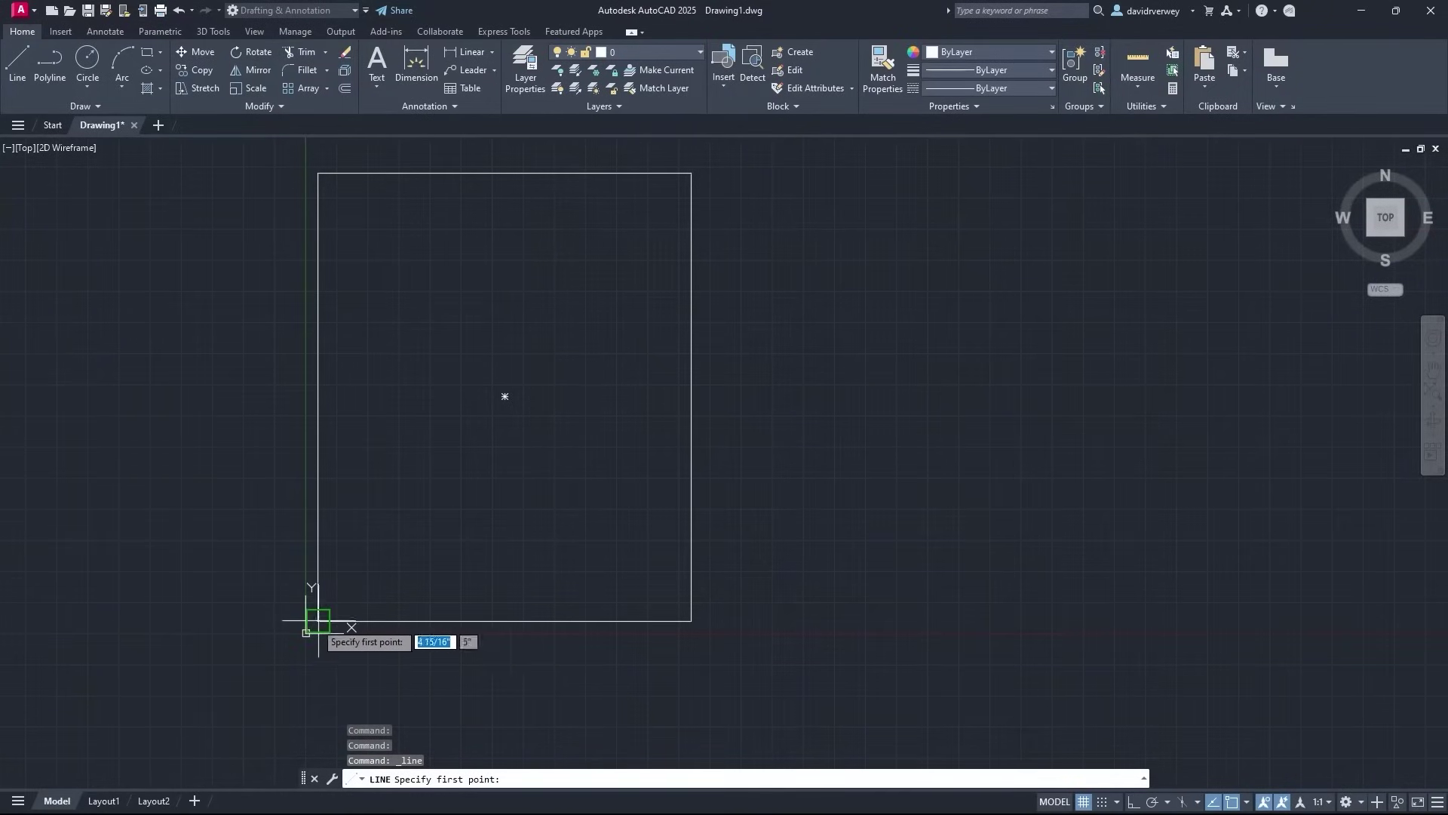
scroll(317, 621, up, 5)
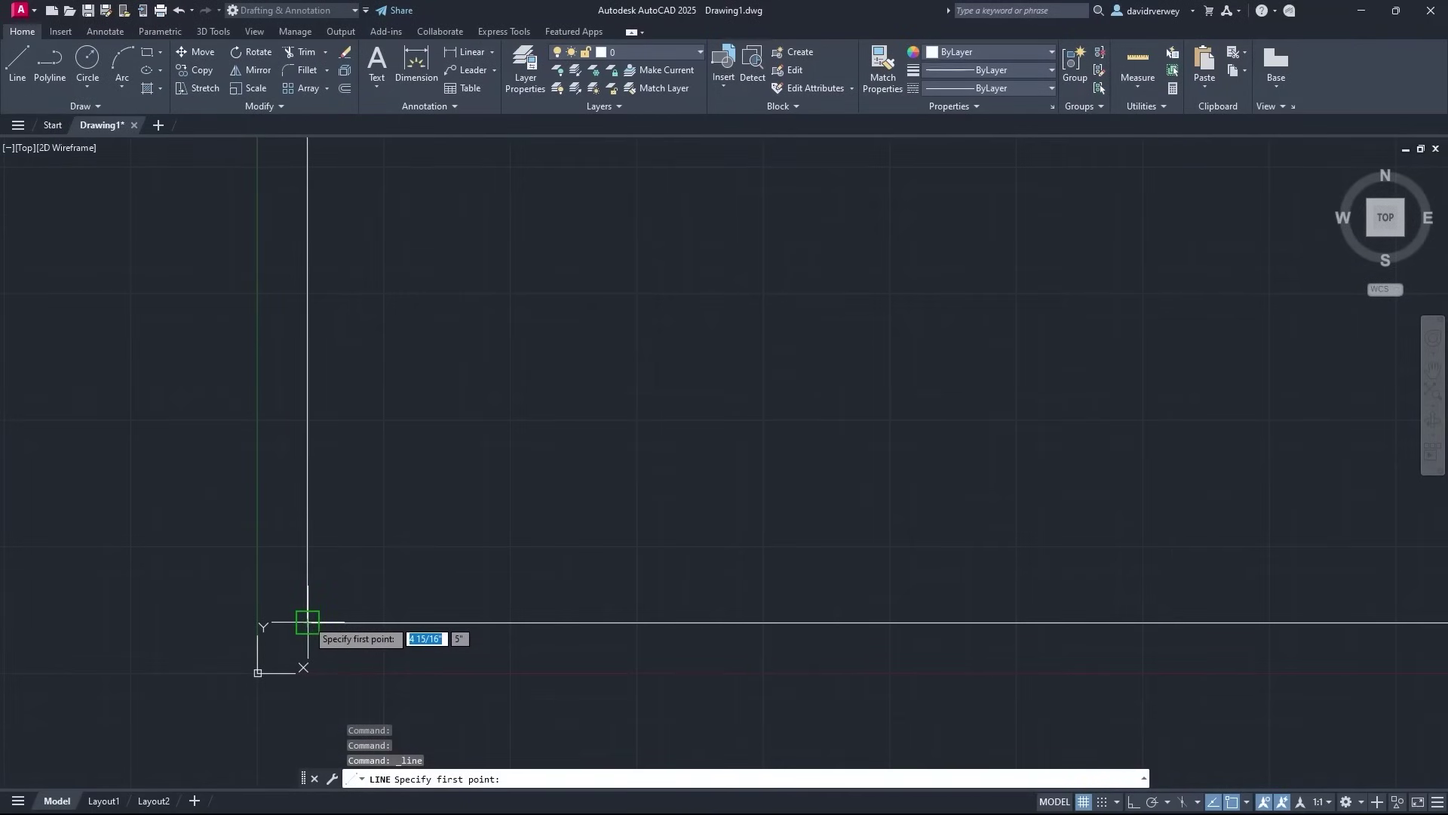
click(1247, 803)
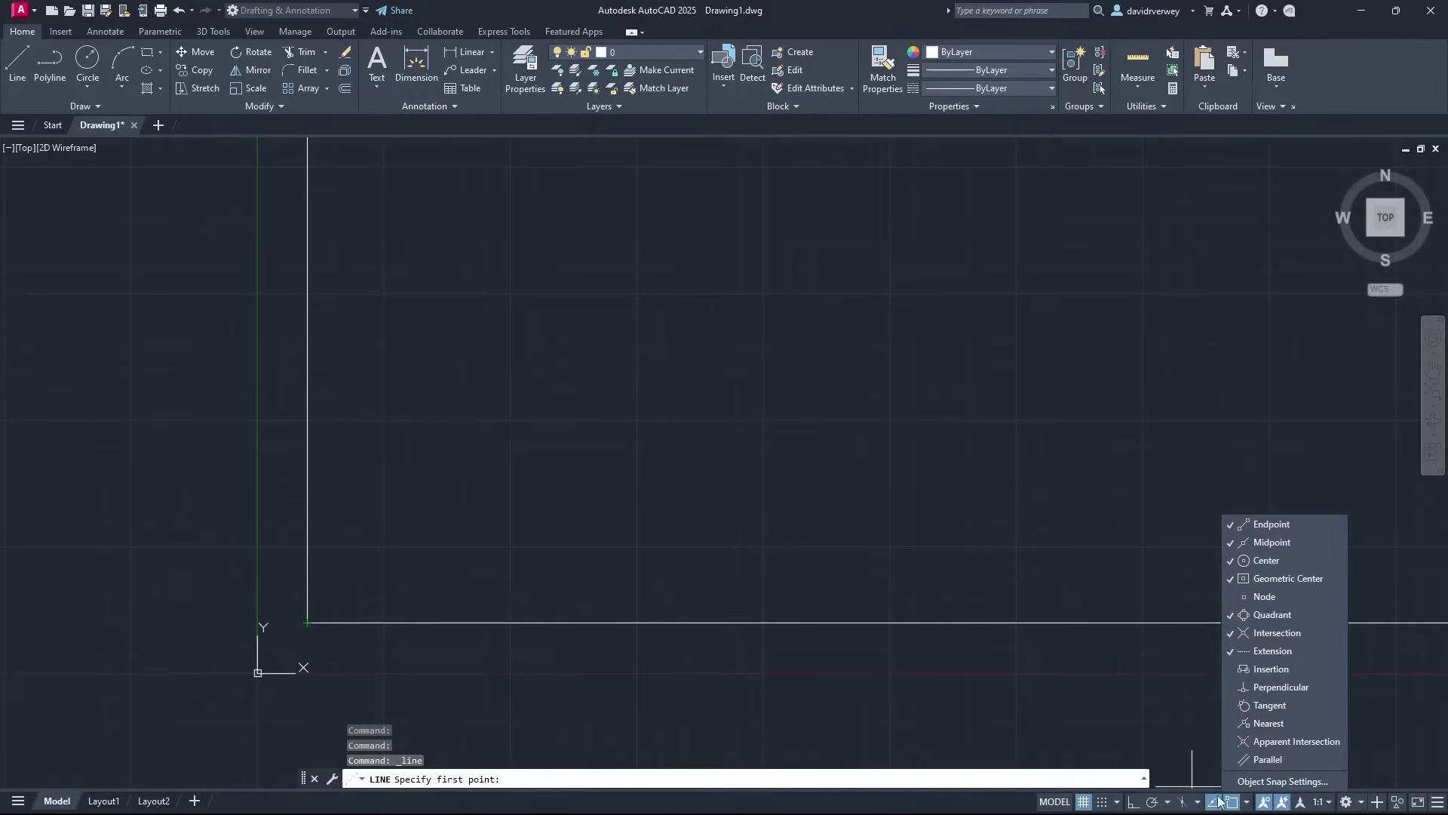
Draw a 15' vertical line straight up from 4' along the bottom wall
click(1247, 803)
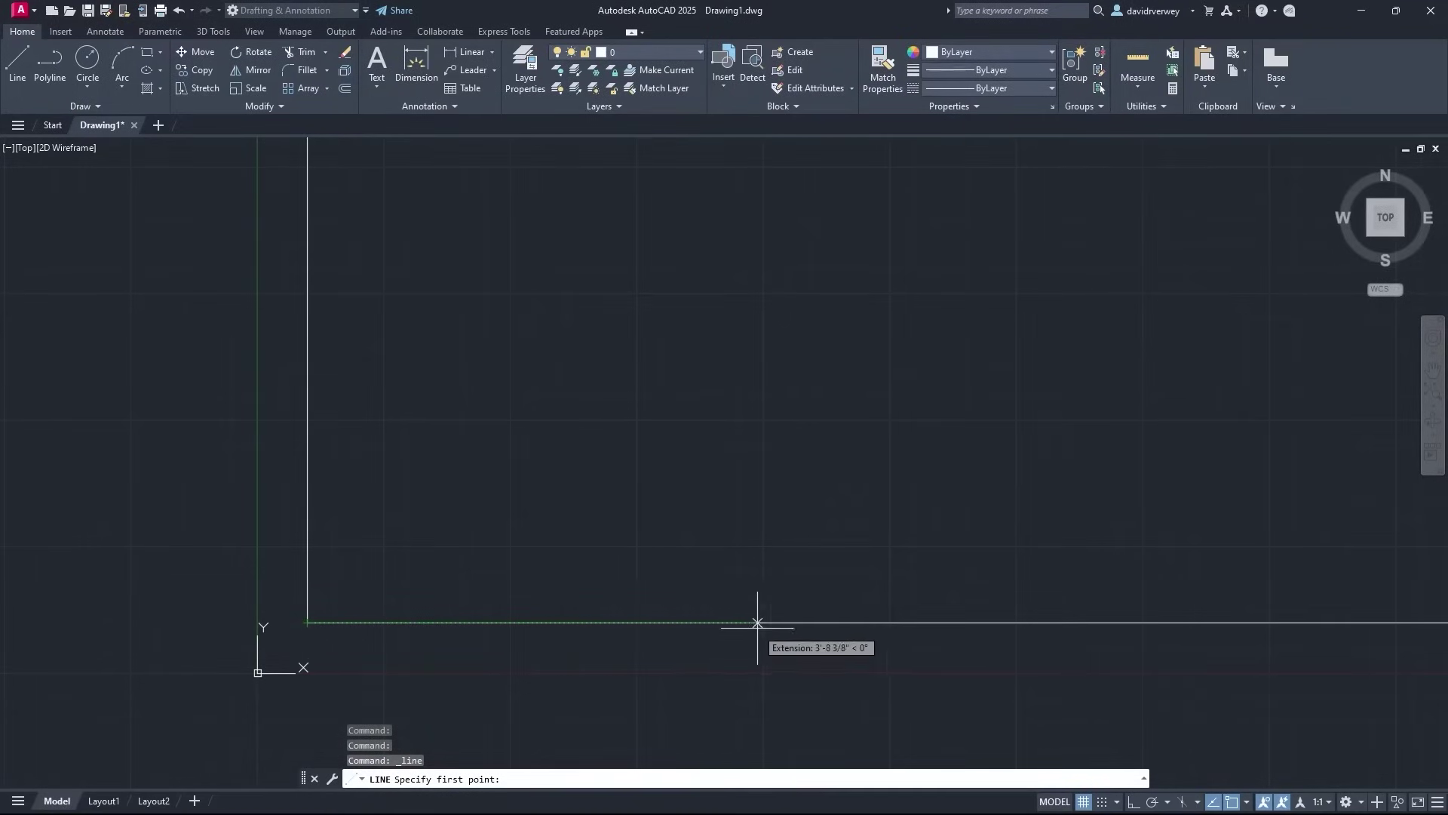
text(4)
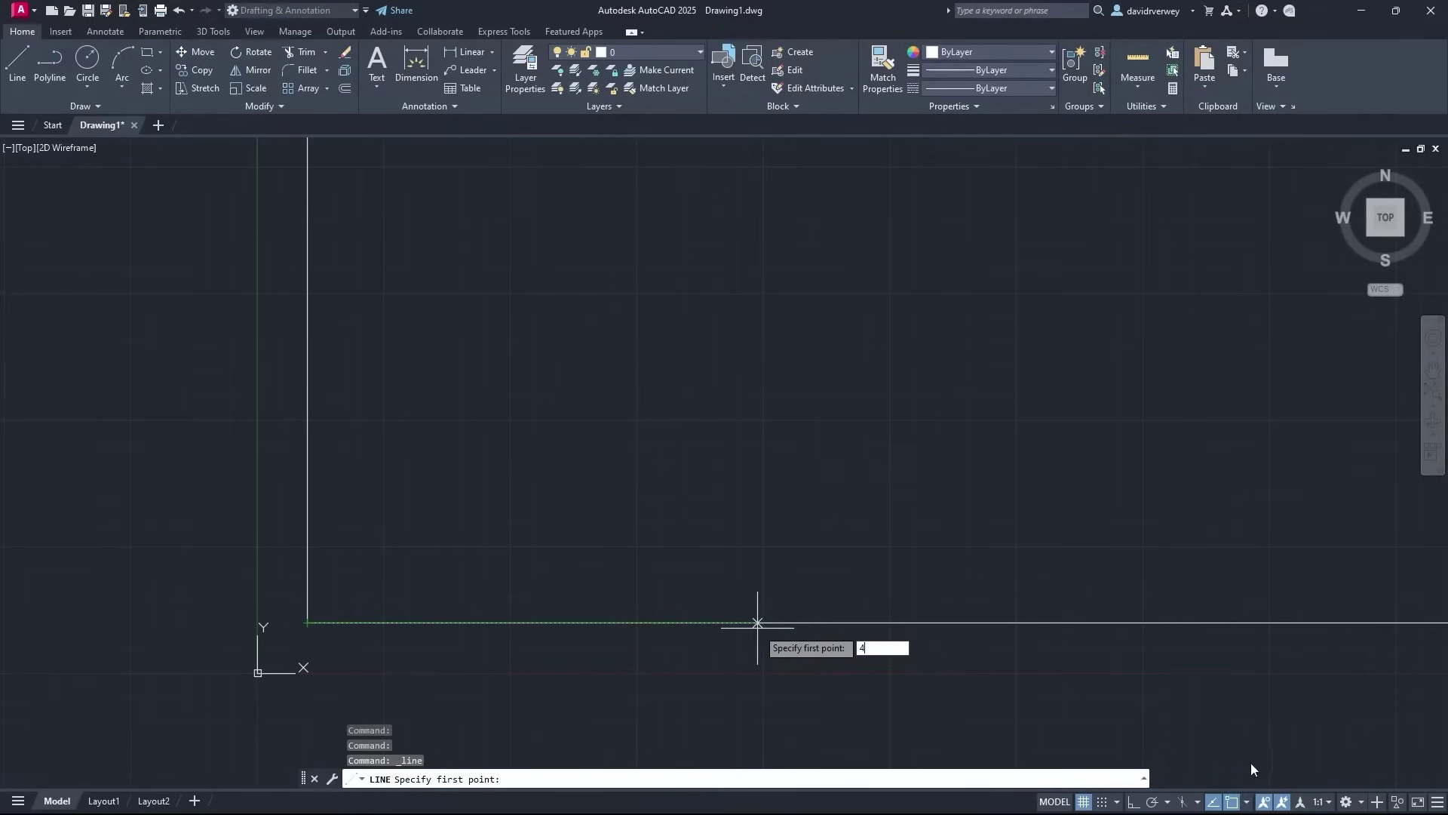
click(1247, 803)
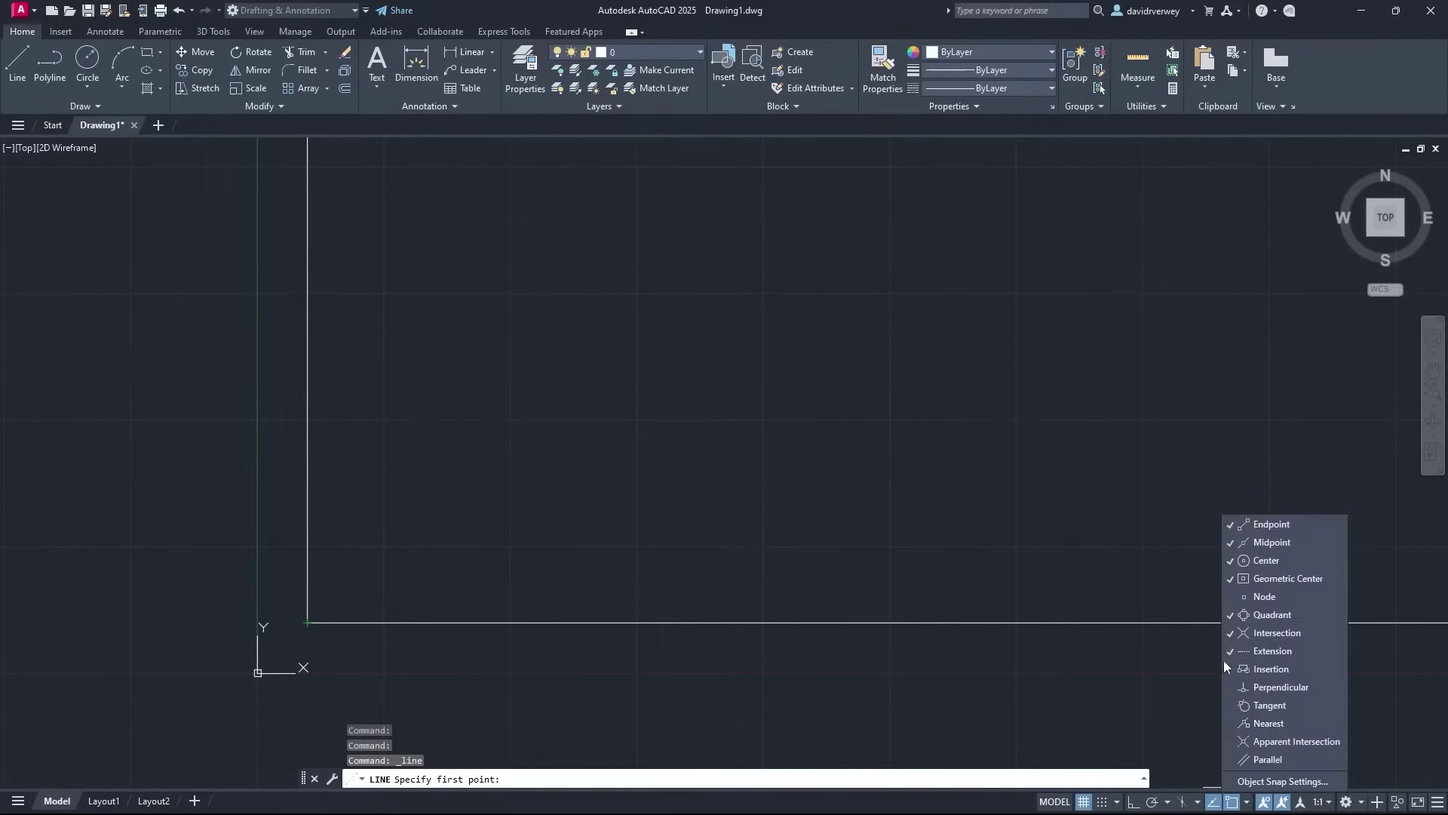
click(1247, 803)
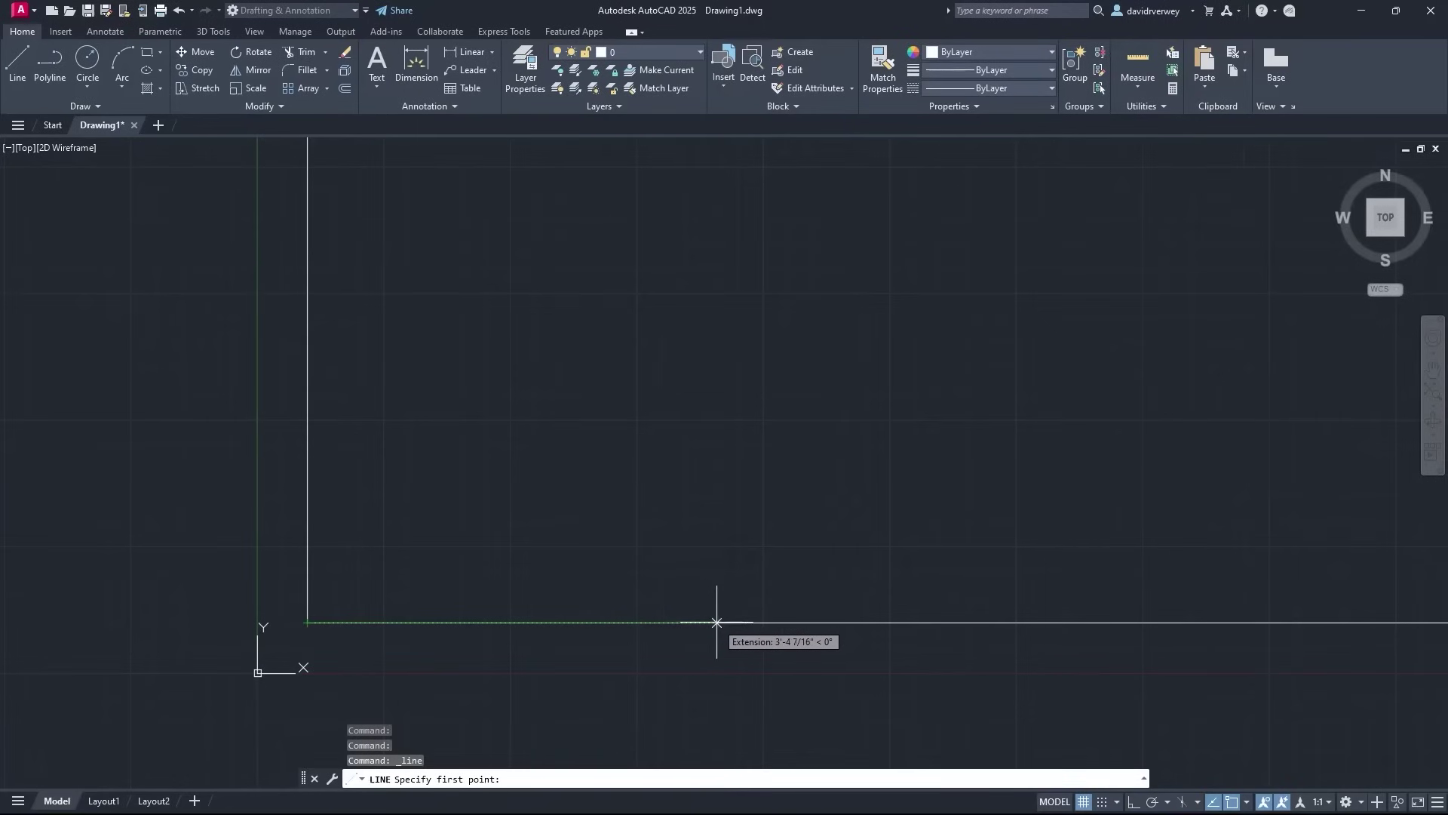
scroll(848, 518, up, 2)
key(F5)
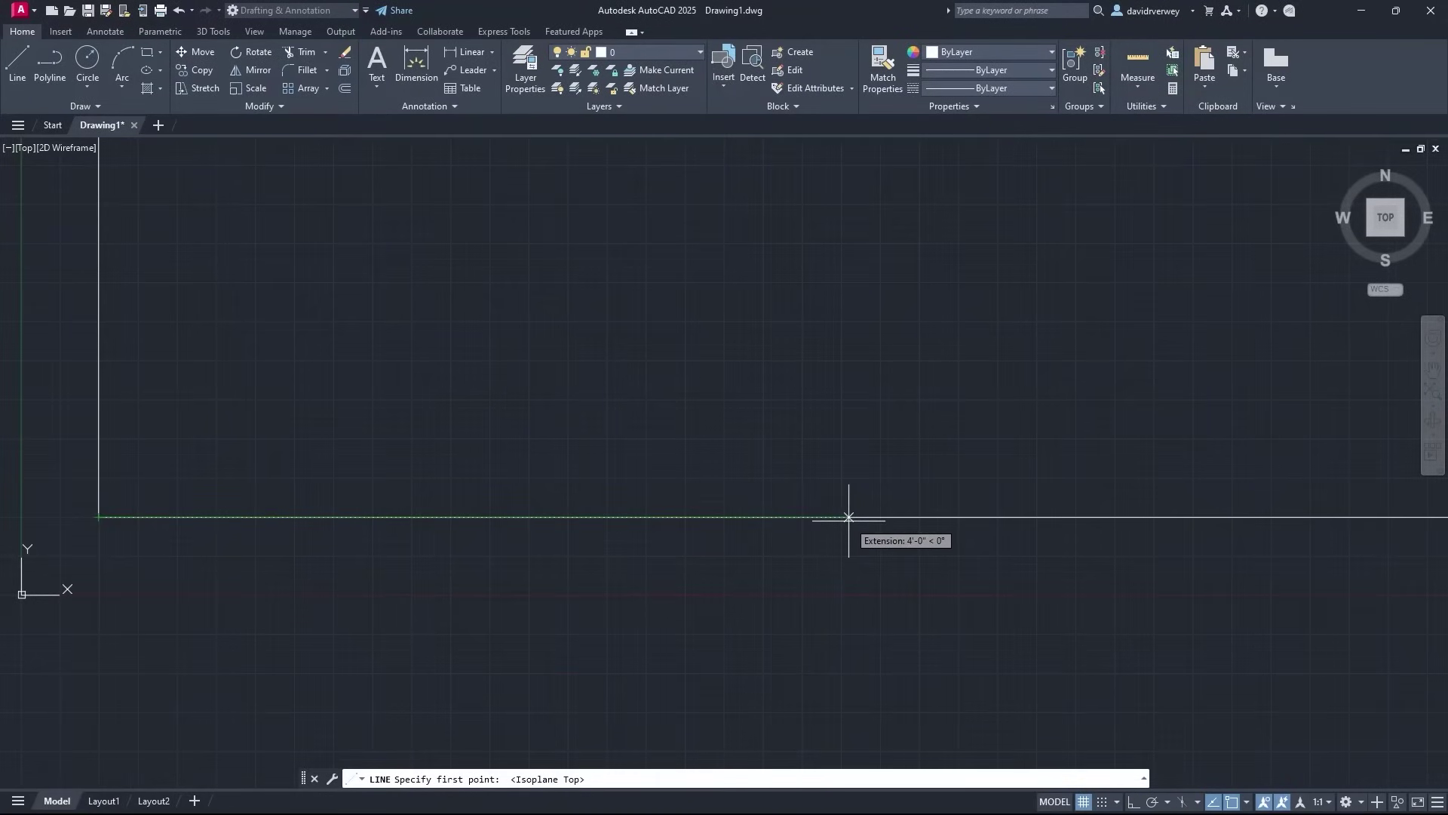
click(849, 518)
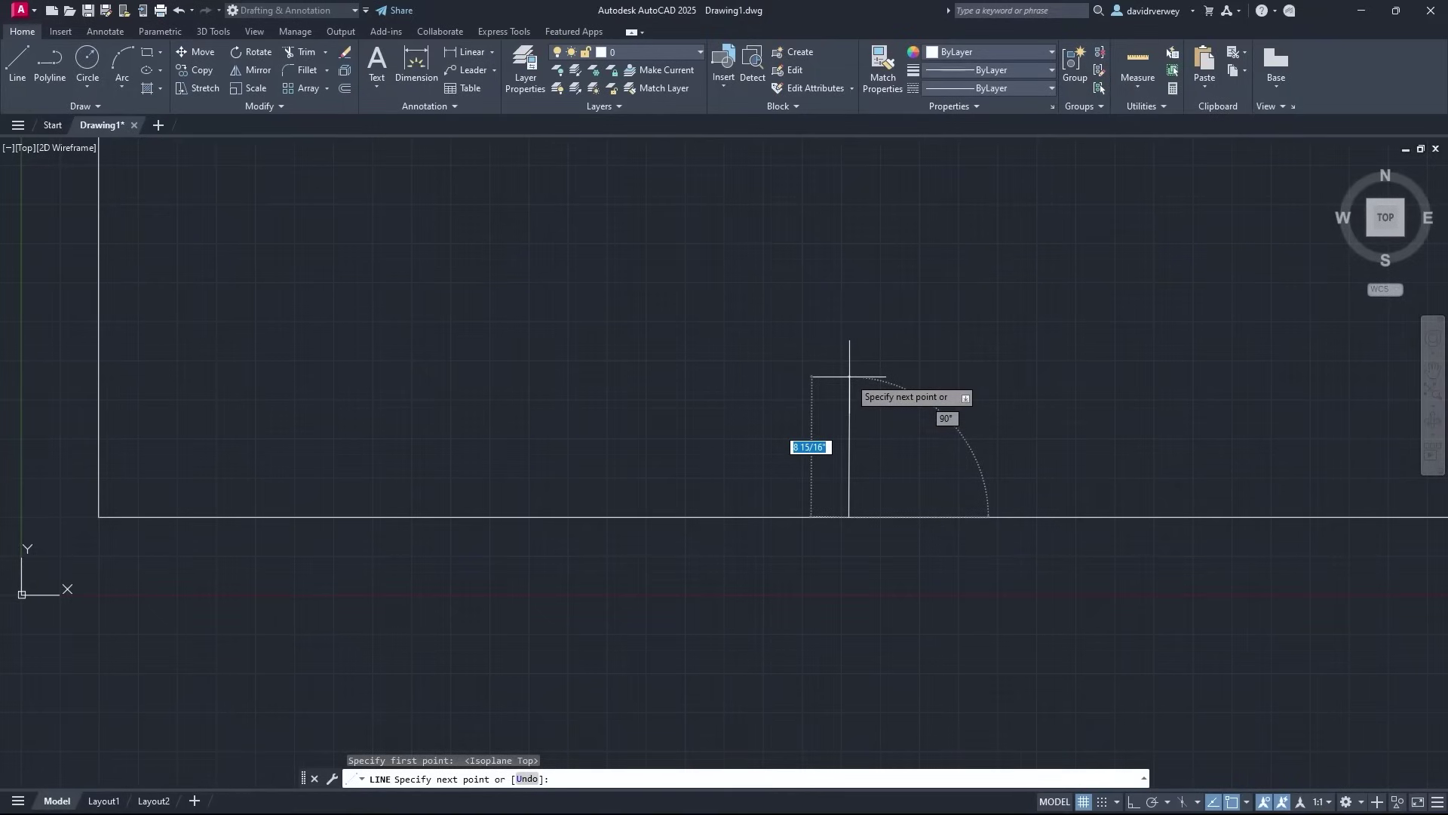
text(15')
key(Return)
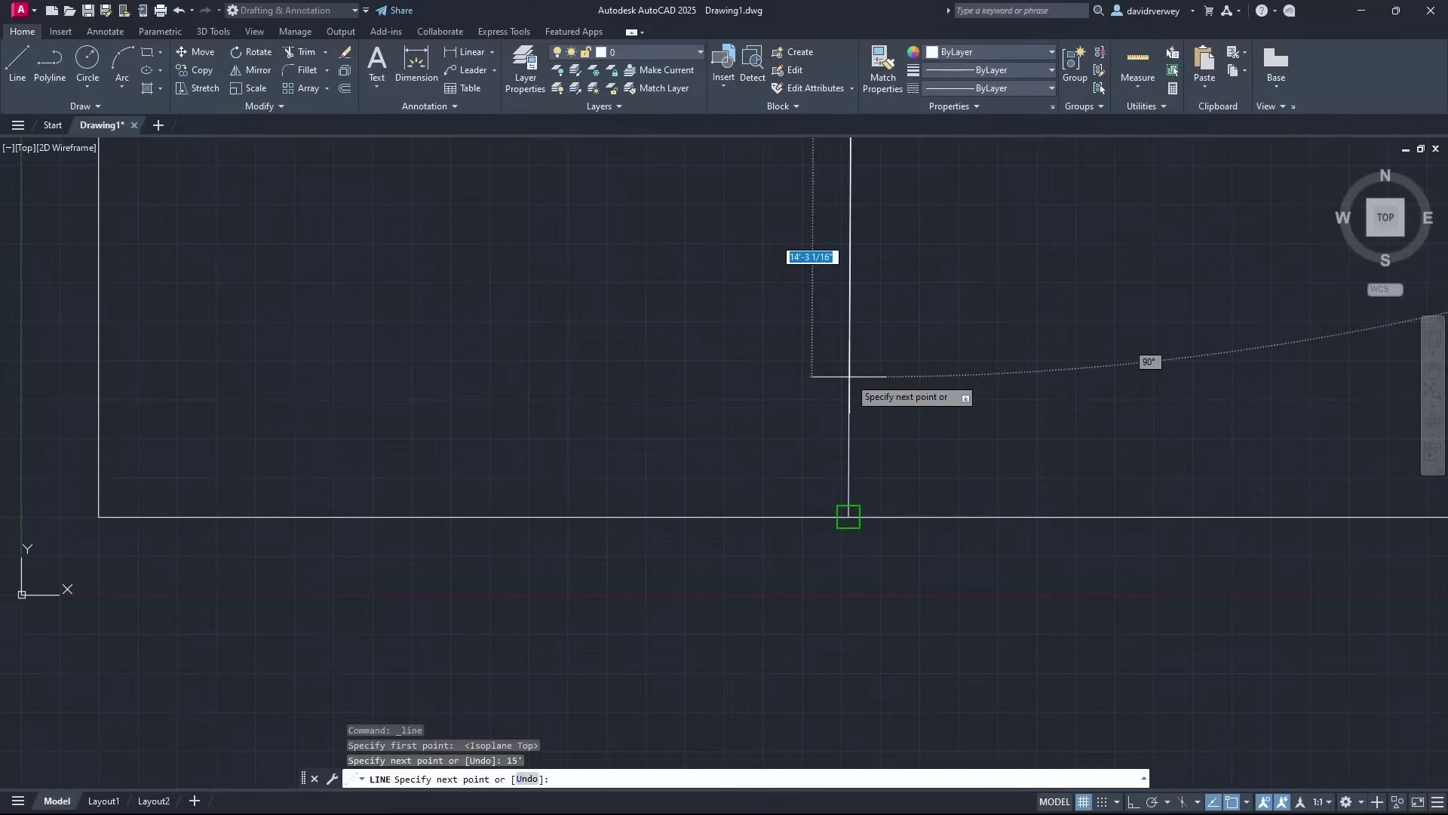
scroll(872, 313, down, 3)
scroll(738, 400, up, 5)
middle_drag(737, 400, 728, 479)
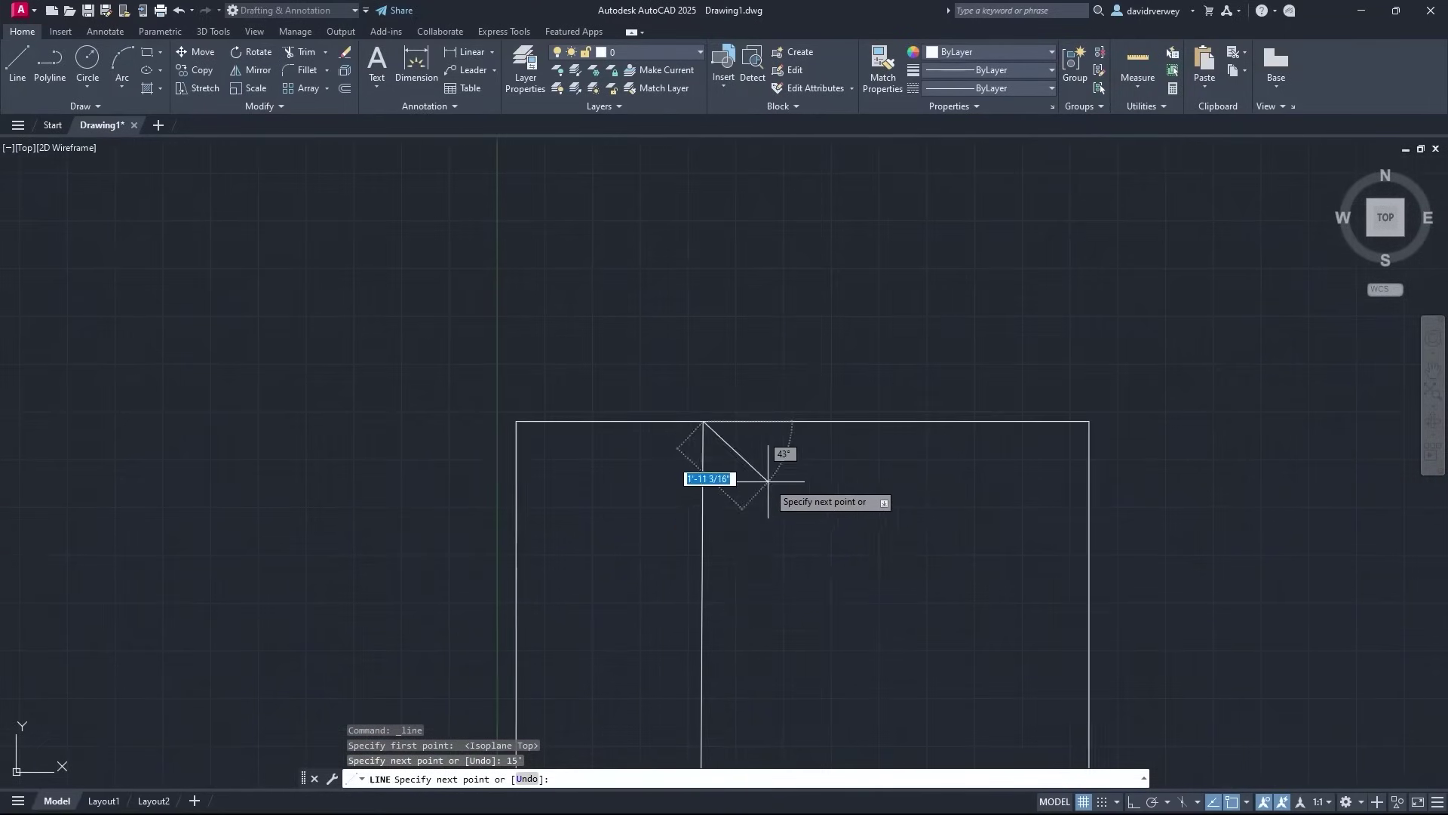
key(Escape)
middle_drag(788, 576, 732, 349)
scroll(747, 382, down, 2)
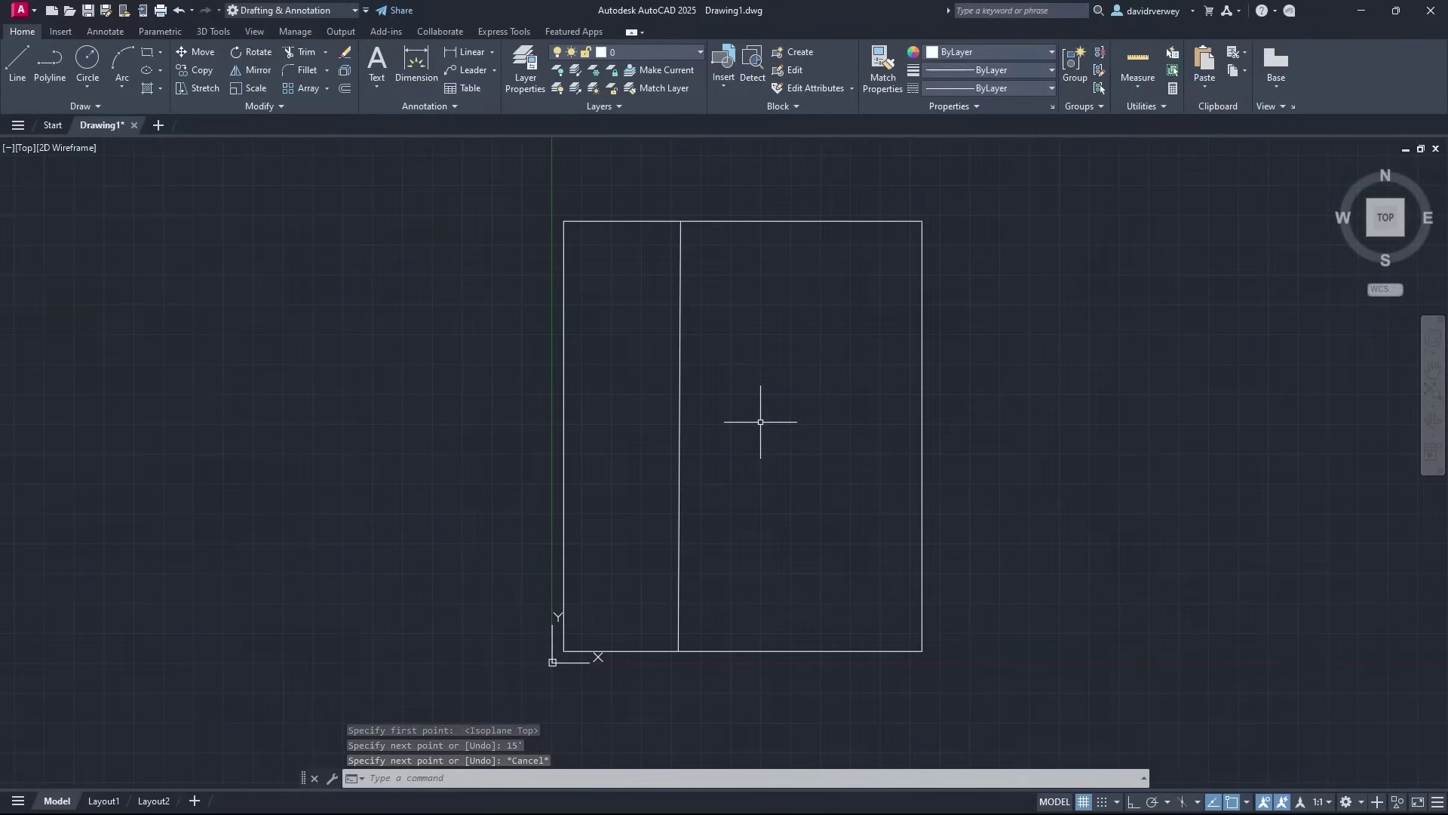
Draw a horizontal line from the interior divider to the right wall near the top
scroll(760, 422, up, 2)
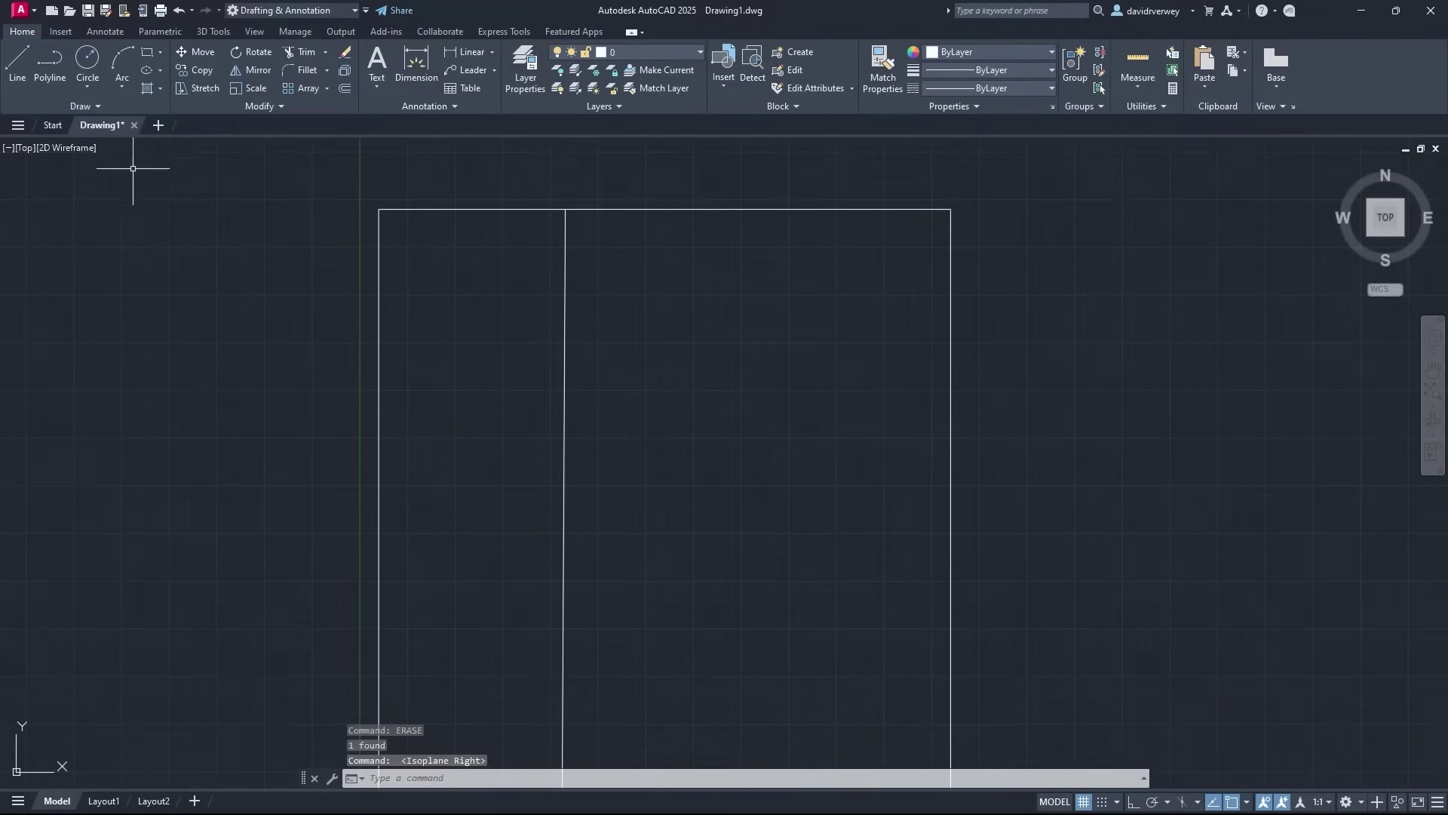
click(17, 60)
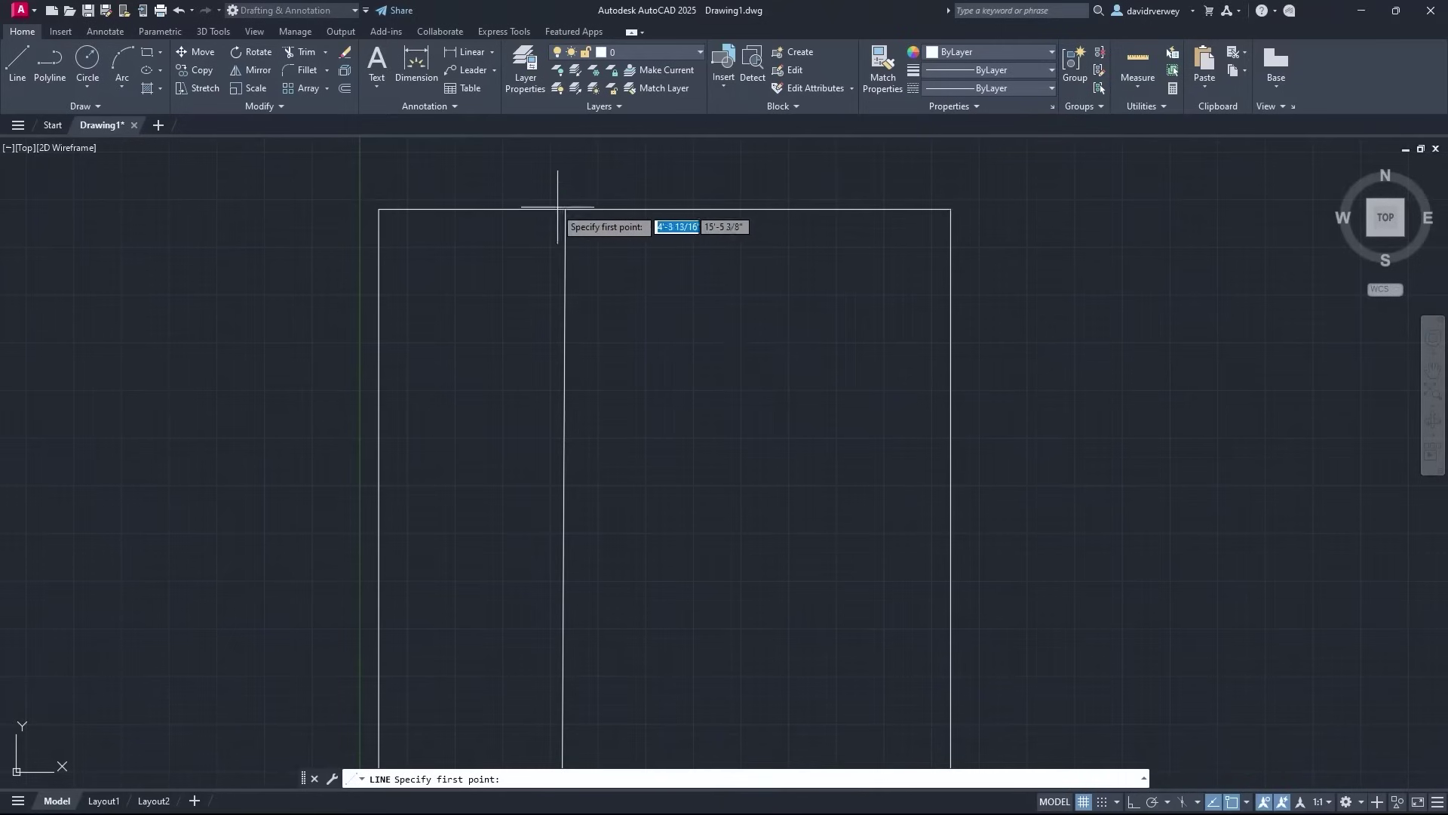
click(564, 391)
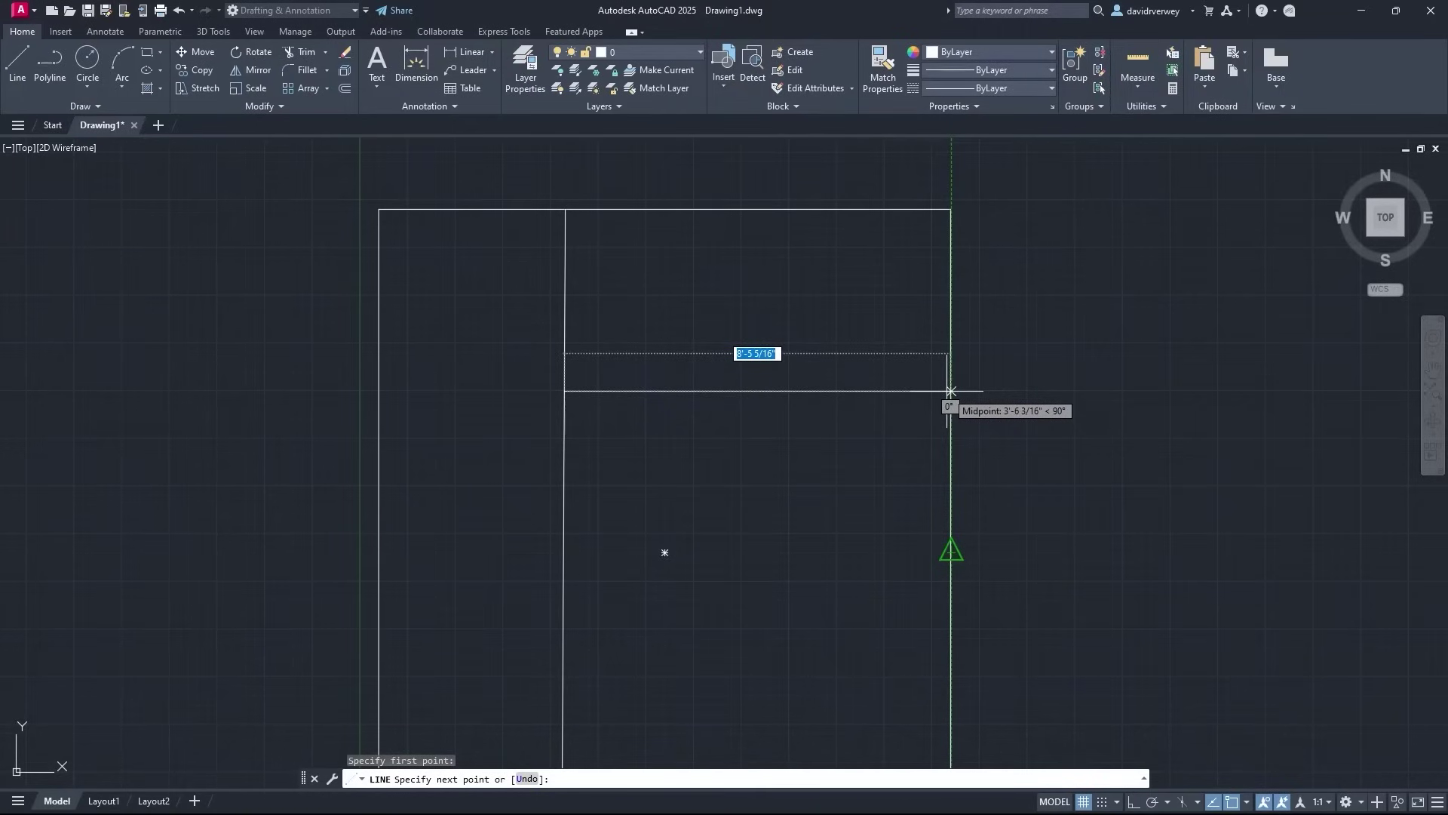
click(951, 390)
key(Escape)
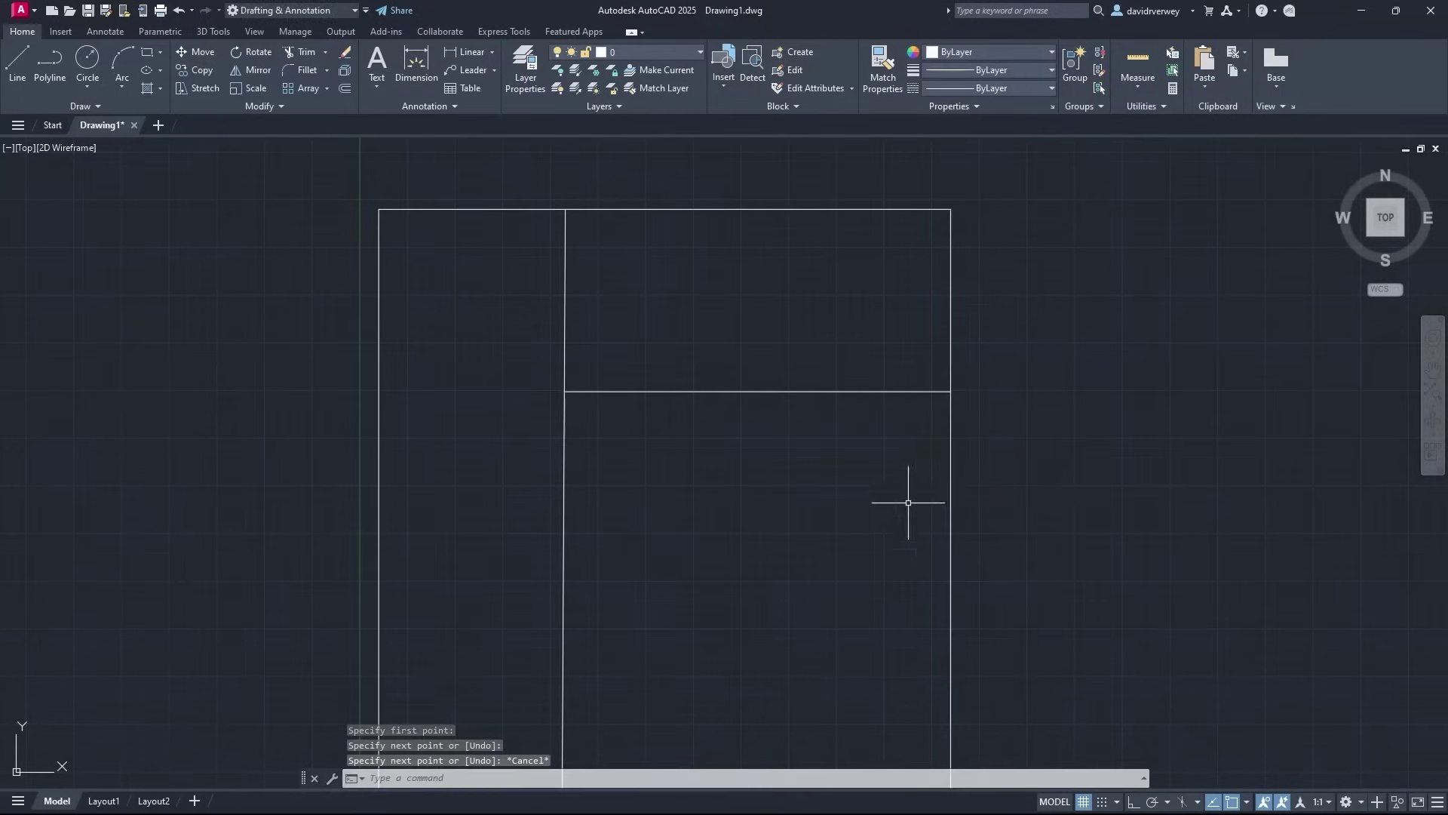
middle_drag(856, 531, 796, 357)
scroll(724, 422, down, 3)
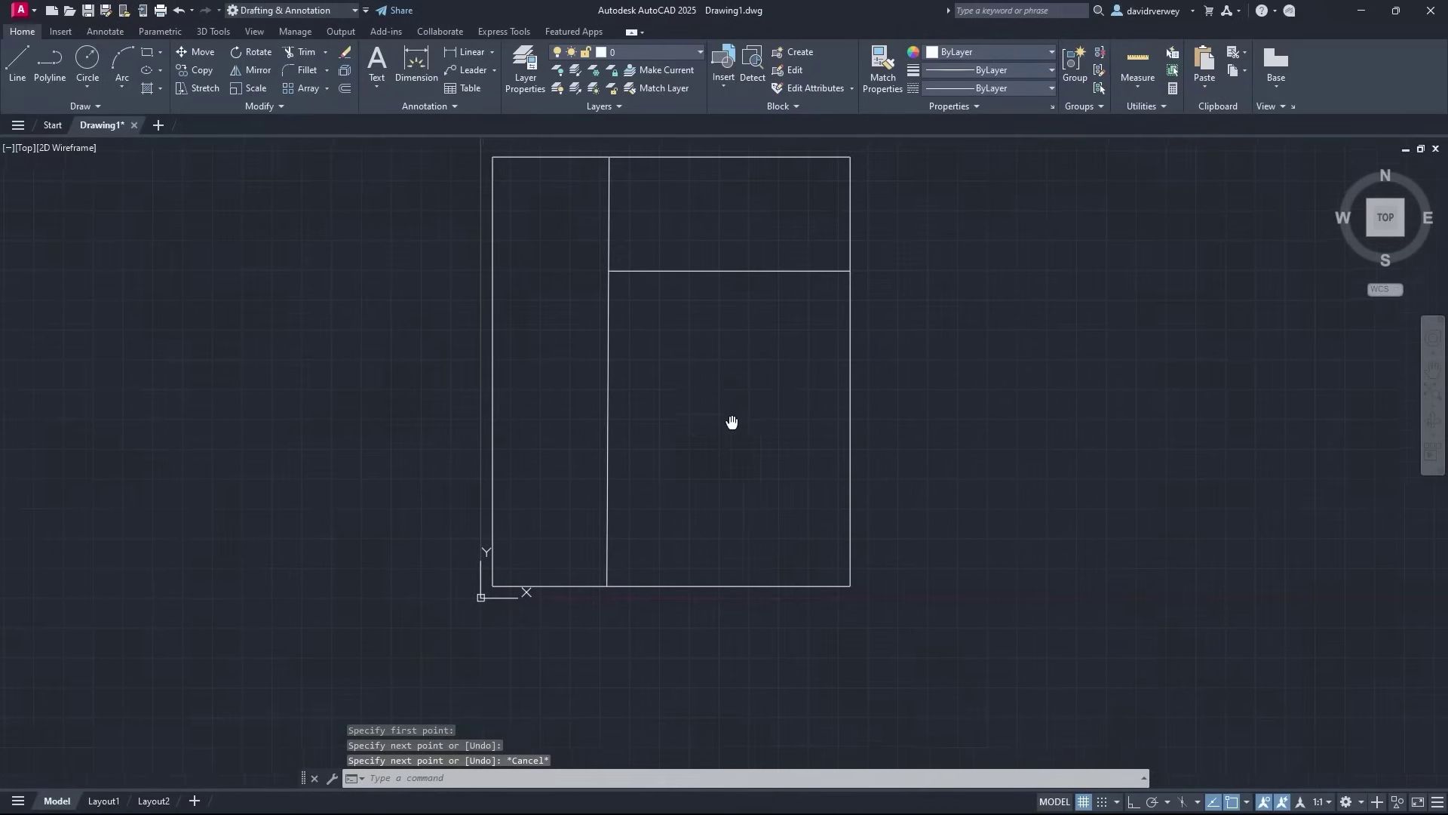
Draw a second horizontal line from the divider to the right wall's midpoint
click(17, 64)
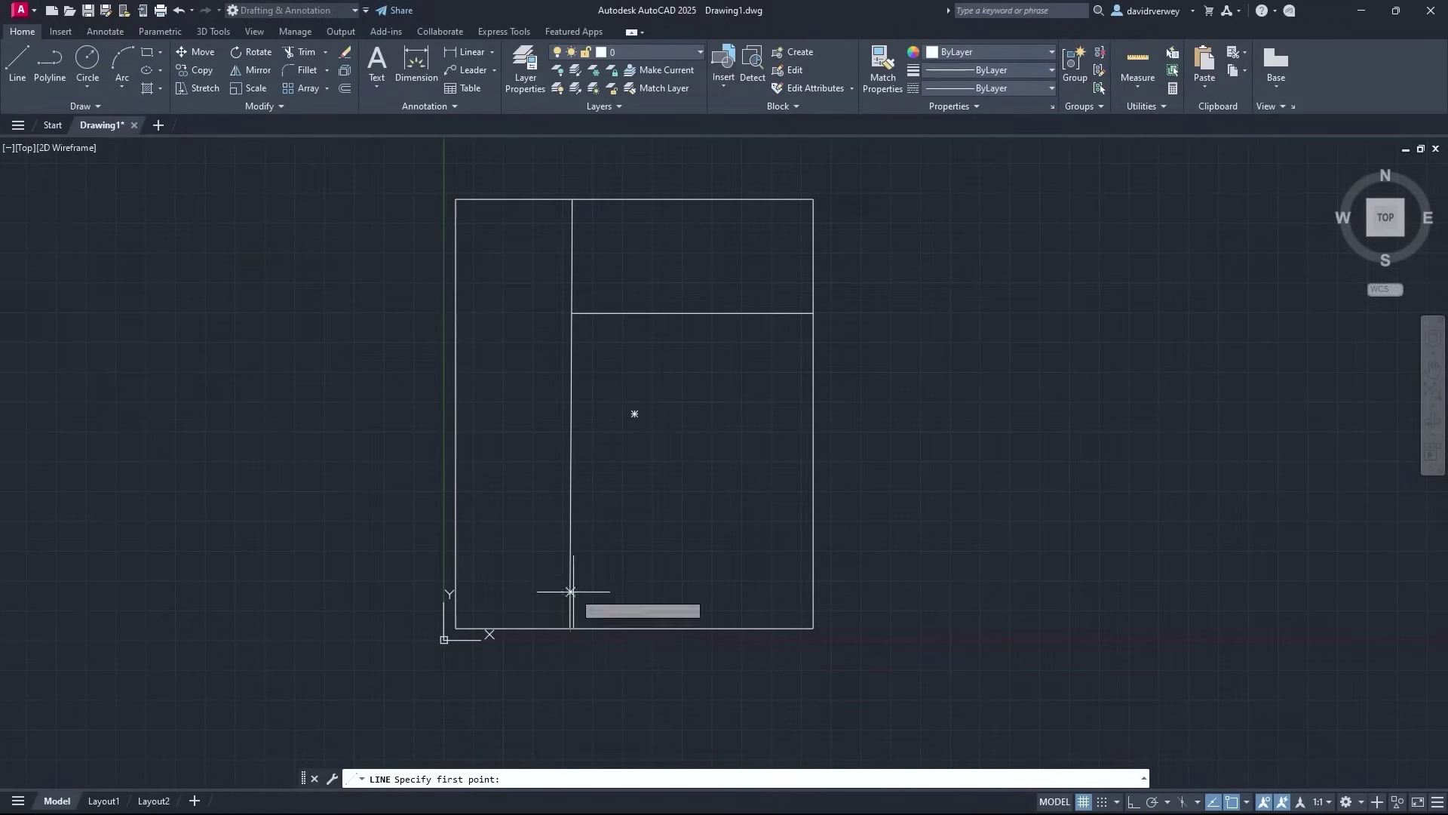
click(570, 493)
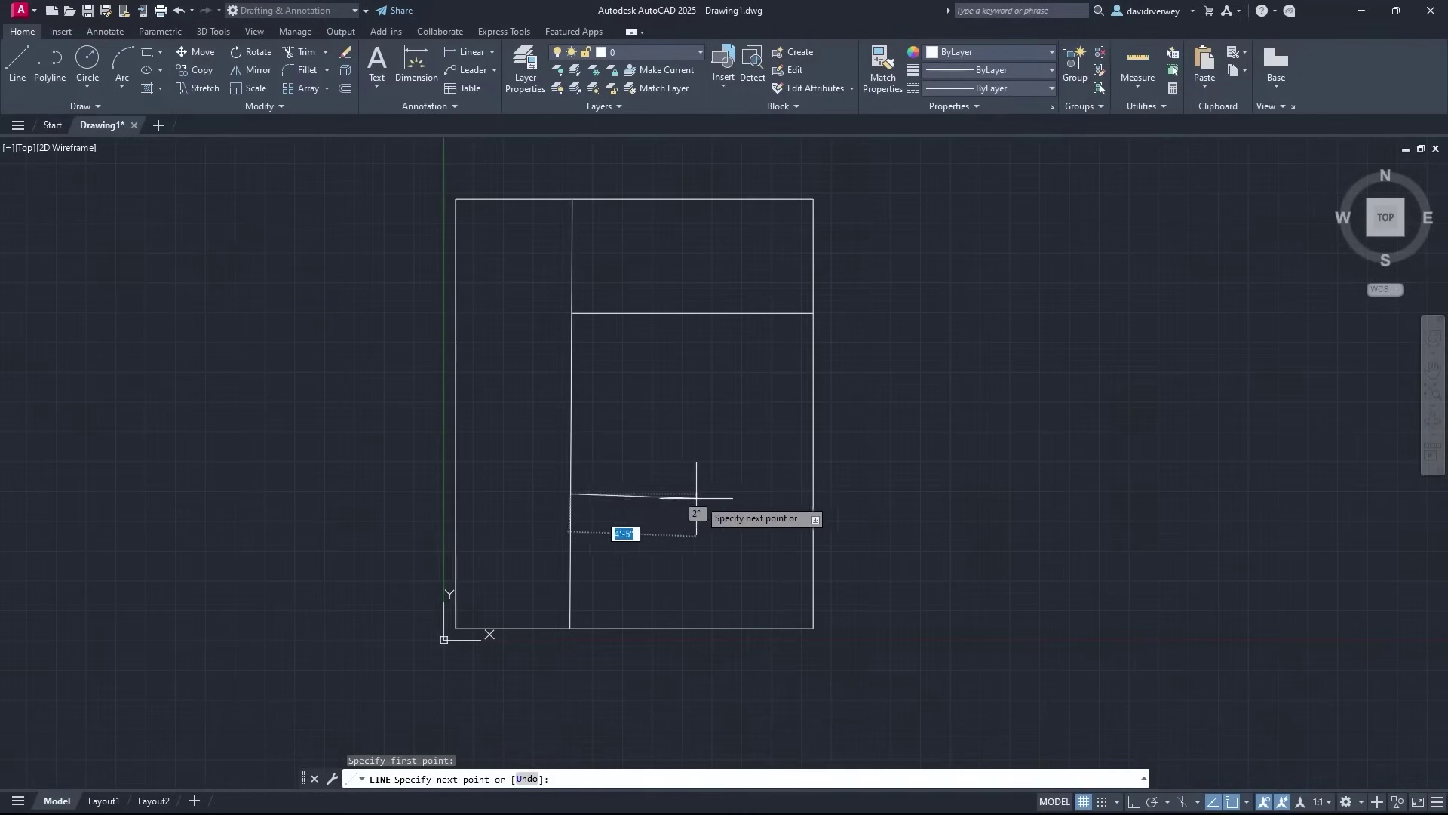
click(813, 491)
key(Escape)
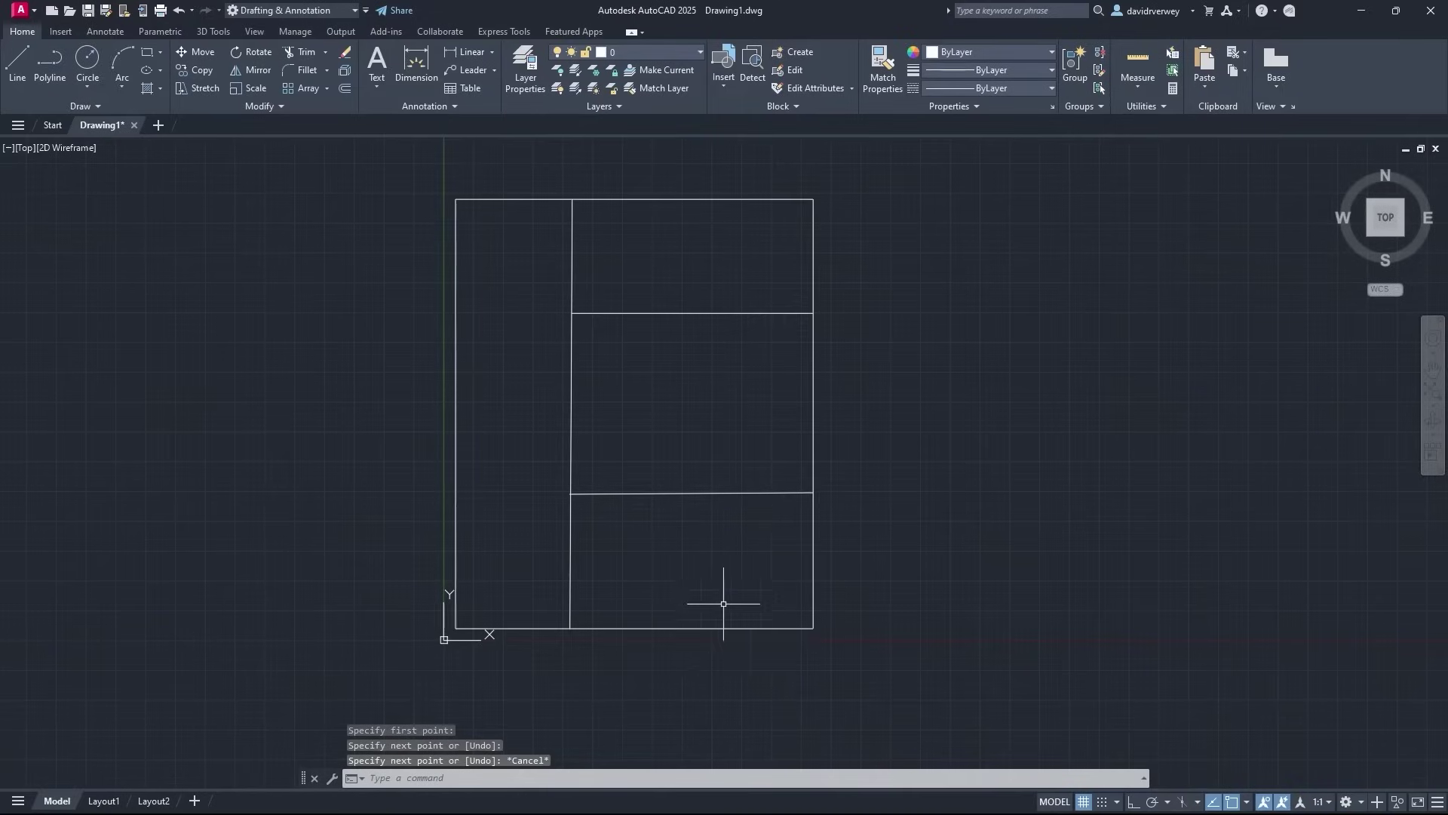
middle_drag(745, 586, 837, 581)
scroll(712, 507, up, 6)
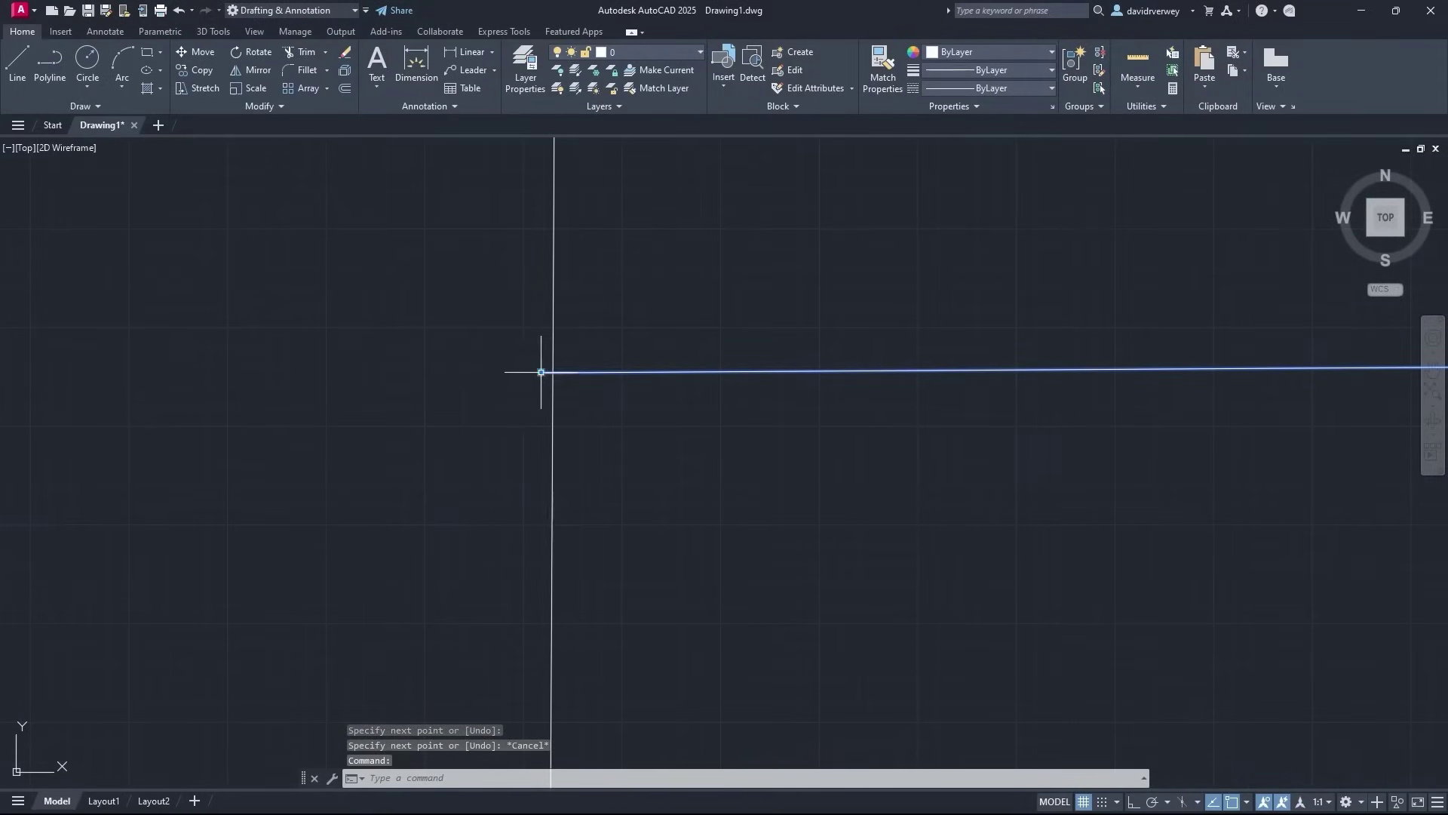
click(541, 372)
click(541, 372)
scroll(537, 373, down, 1)
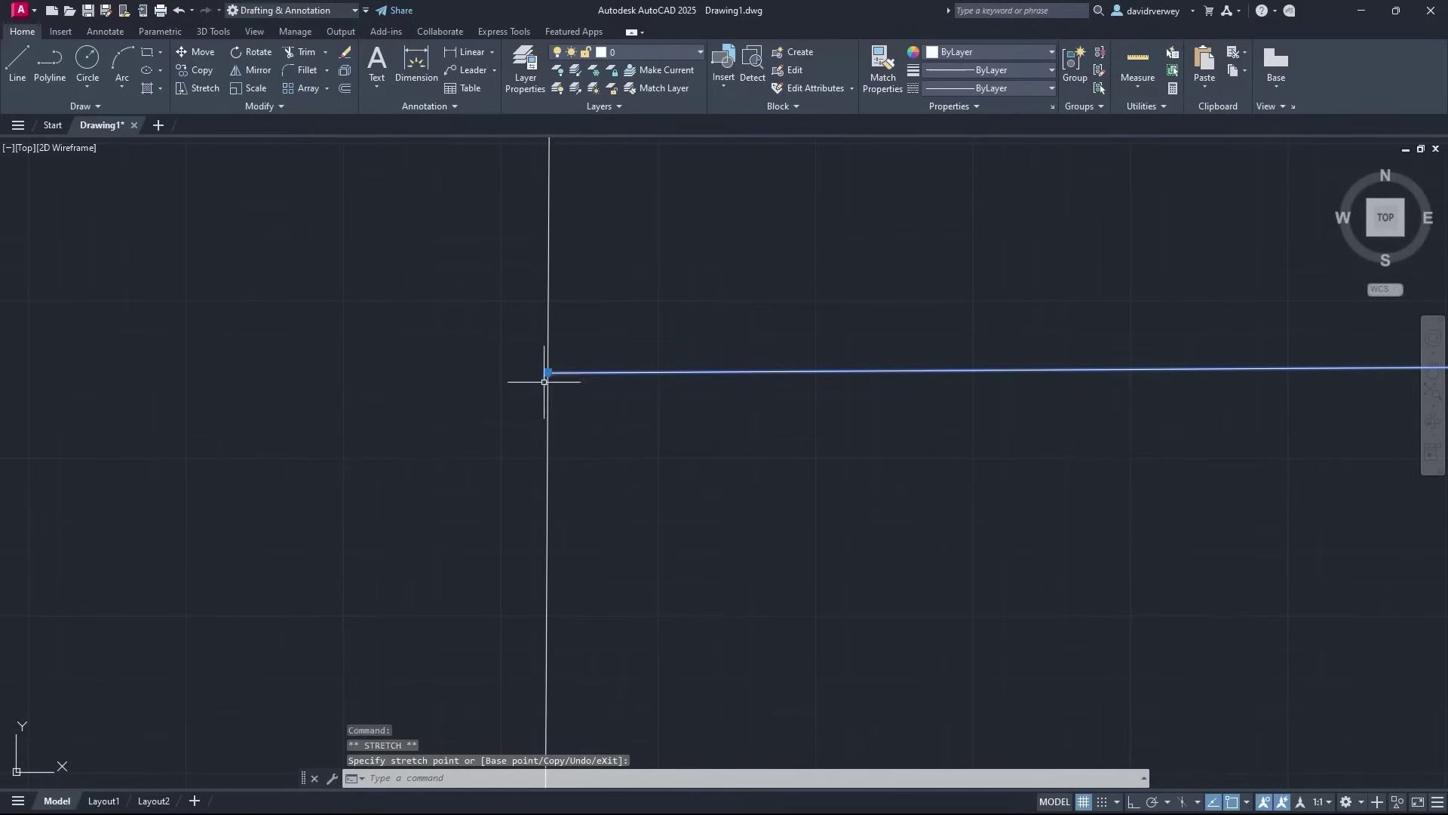
scroll(595, 460, down, 1)
scroll(595, 461, down, 3)
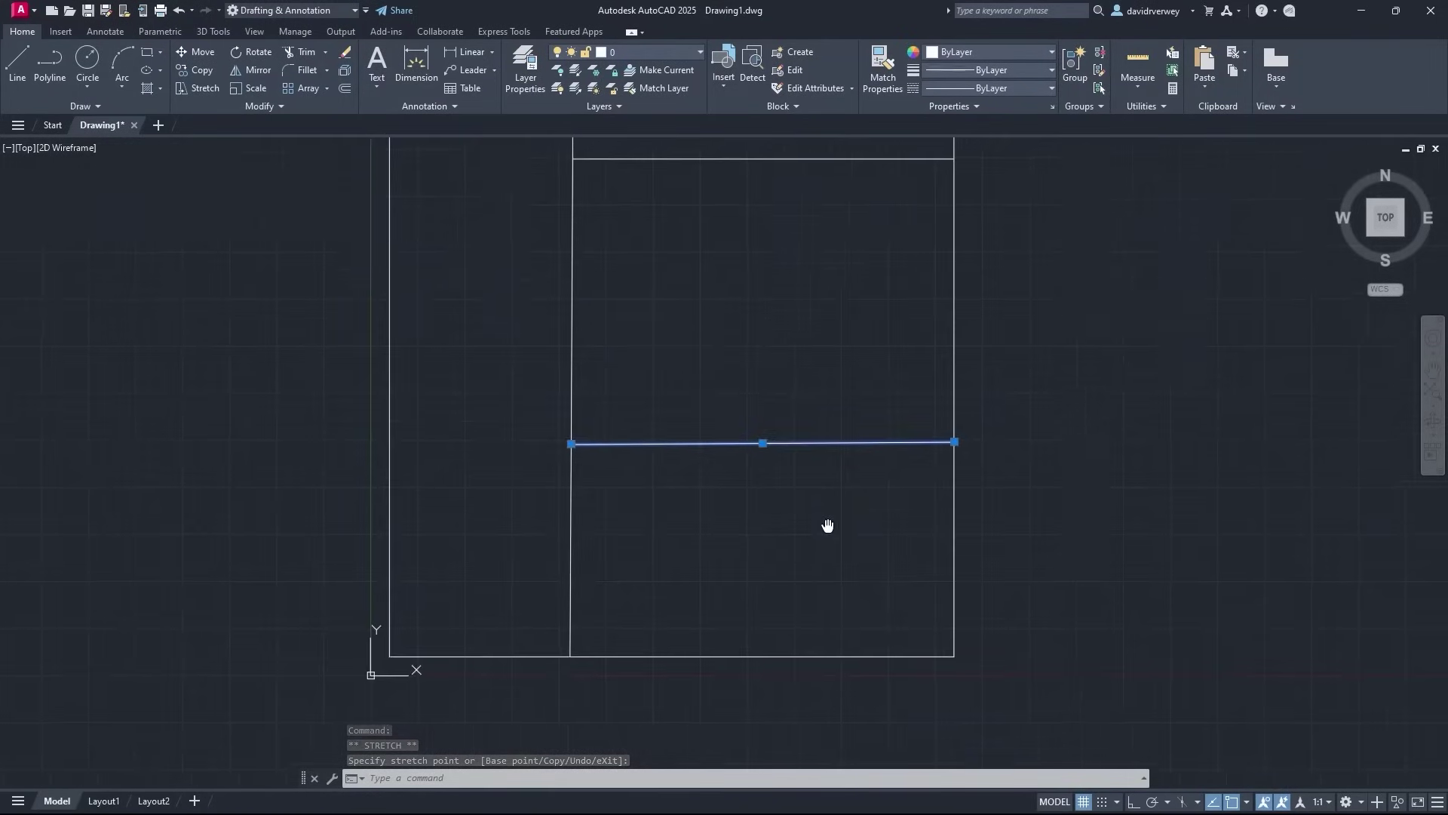
key(Escape)
middle_drag(703, 413, 780, 428)
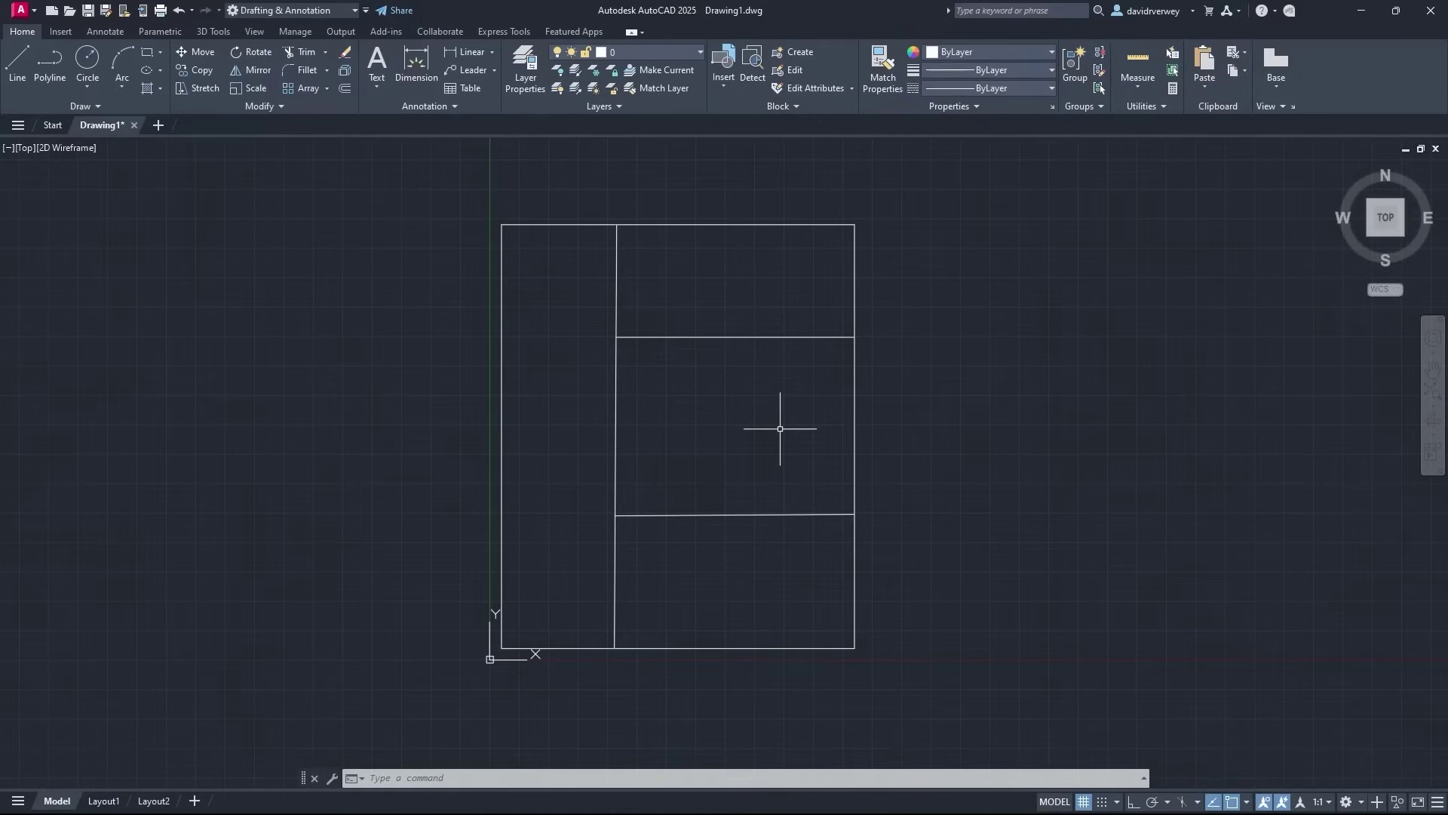
middle_drag(780, 429, 684, 417)
key(F5)
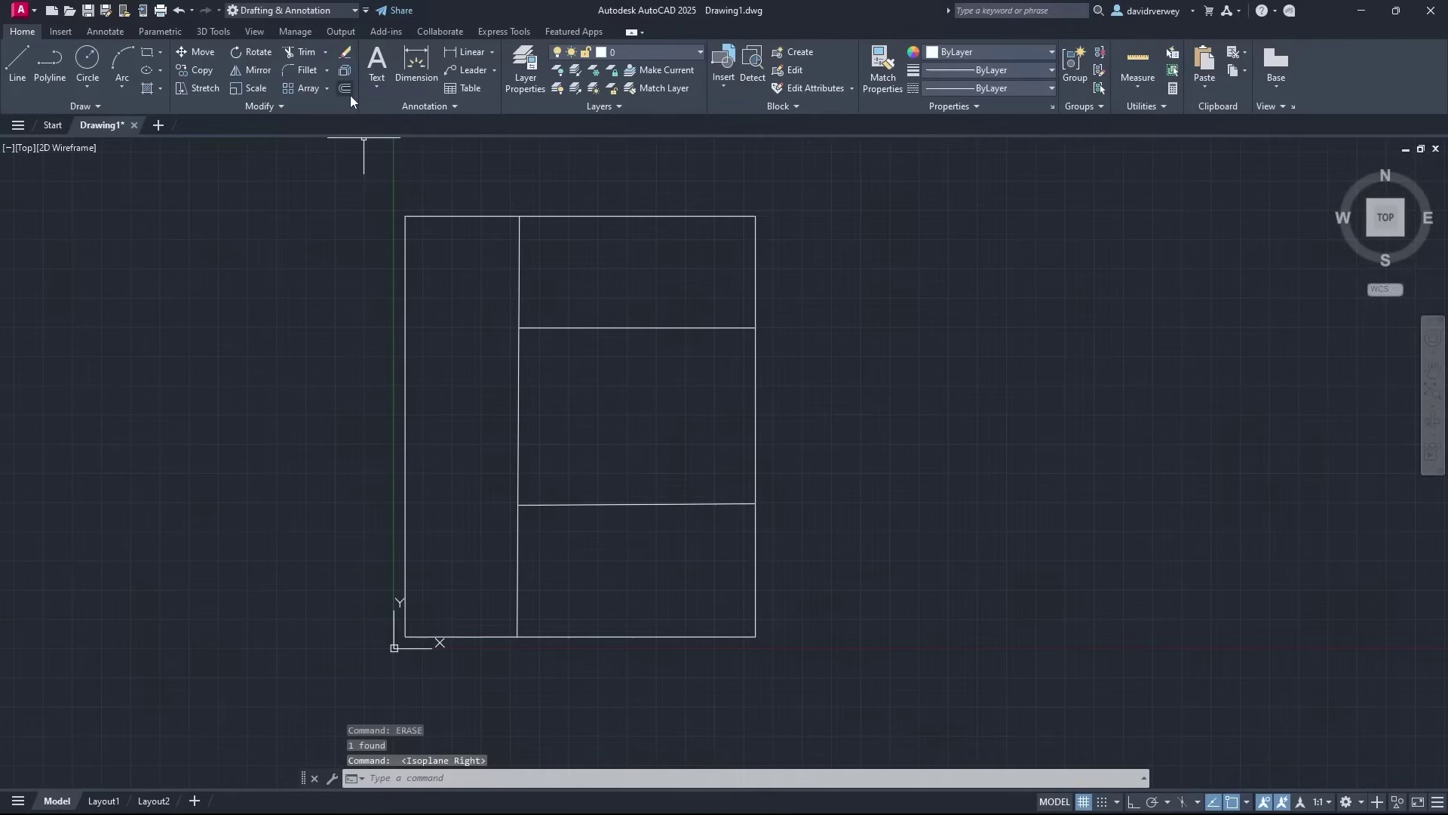
Select the outer rectangle and start the OFFSET command
click(405, 238)
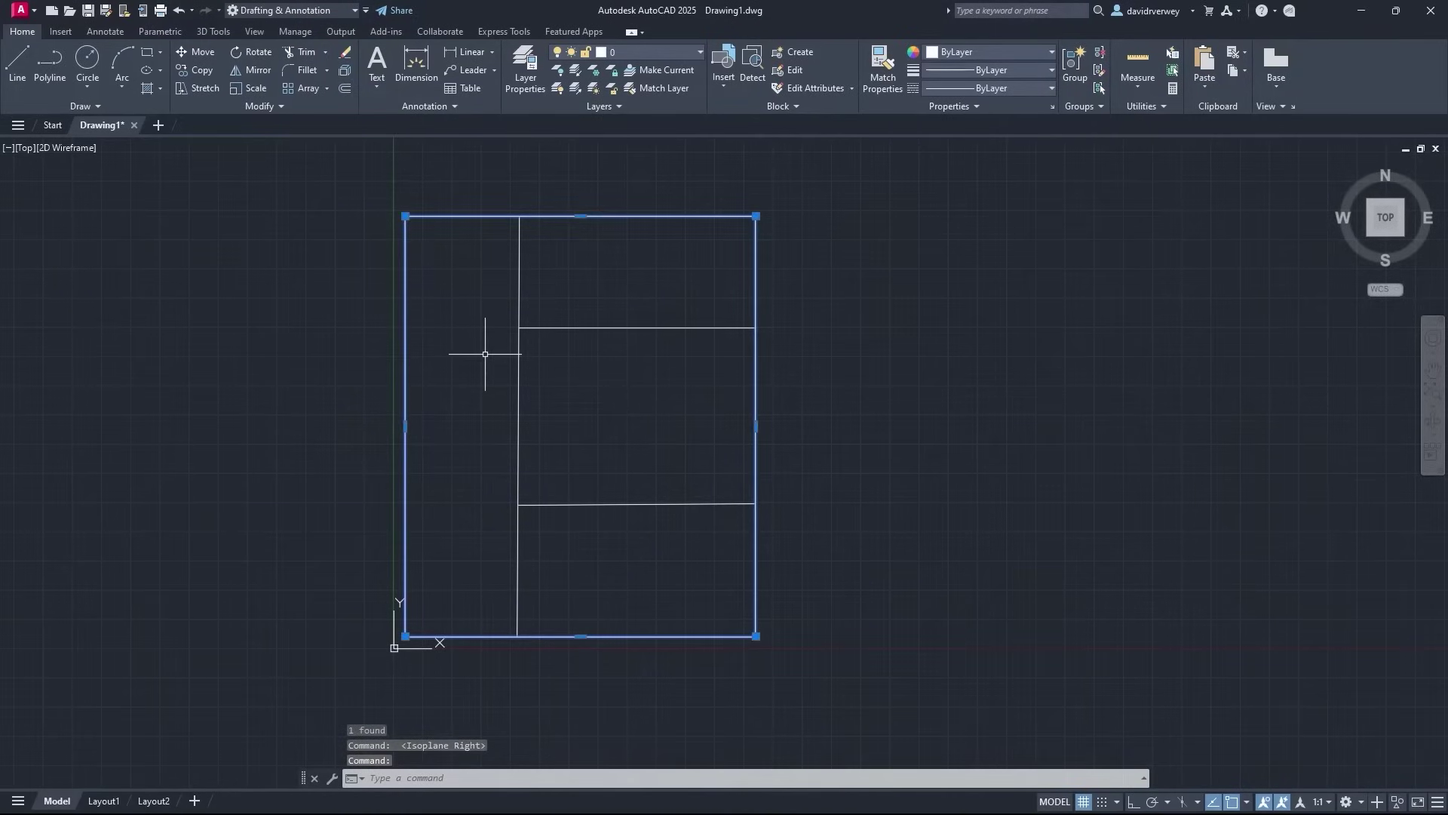
text(offset)
key(Return)
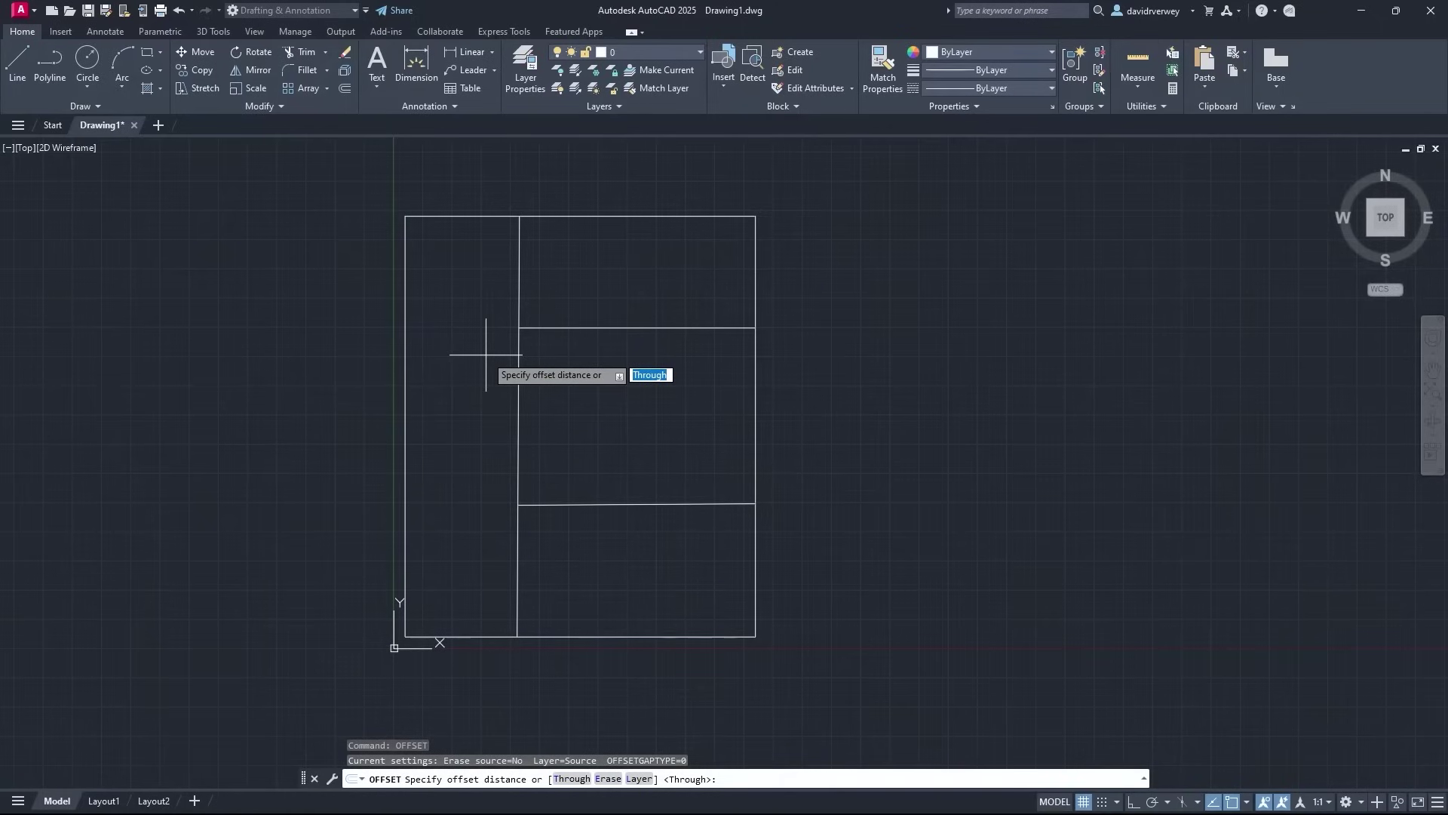
Offset the outer rectangle to form an outer wall line 8" outside
key(Return)
click(406, 354)
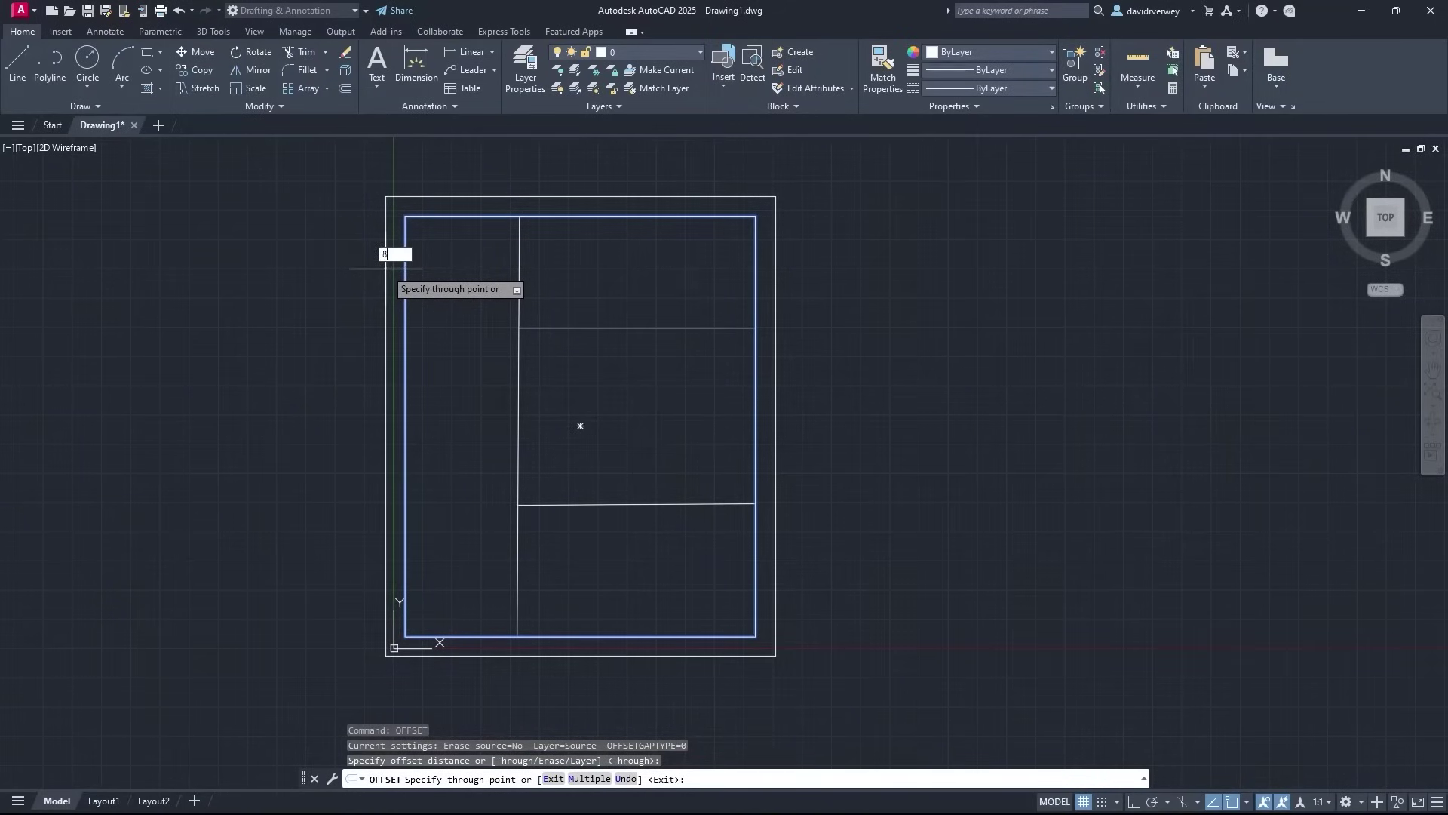
key(Return)
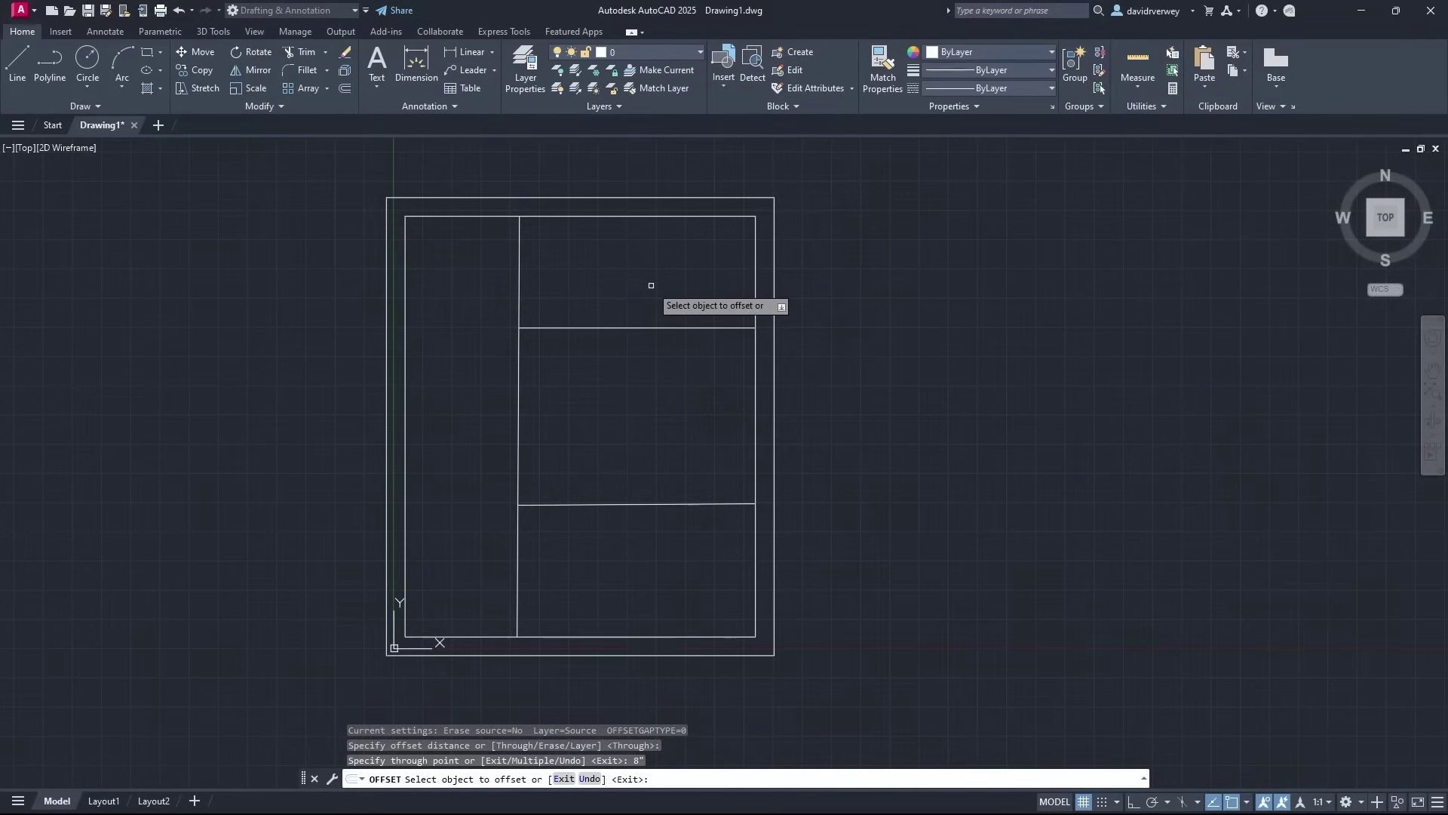
Double the interior walls: divider copied 6" right, both horizontal lines copied 6" down
click(520, 283)
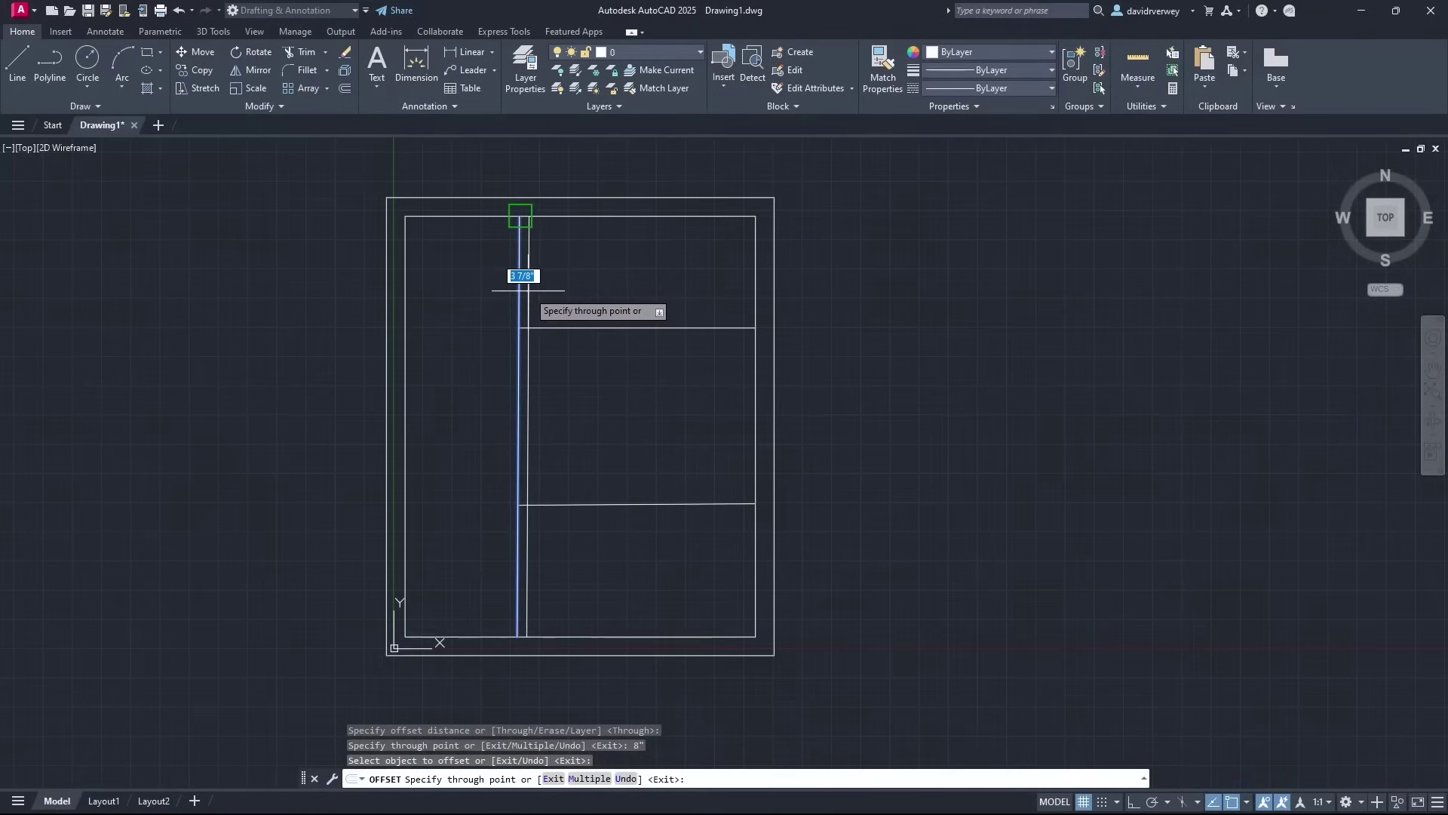
text(6)
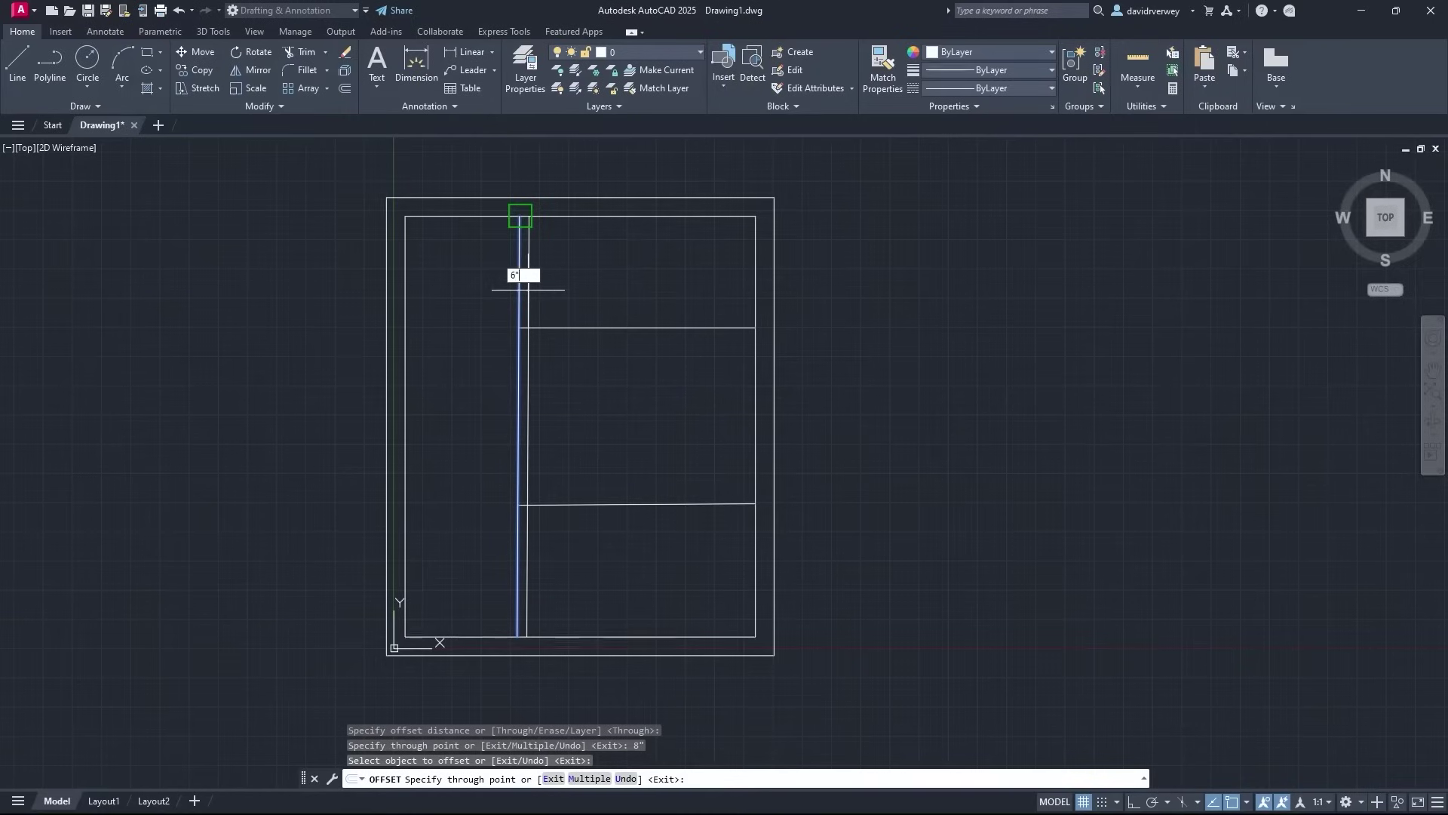
key(Return)
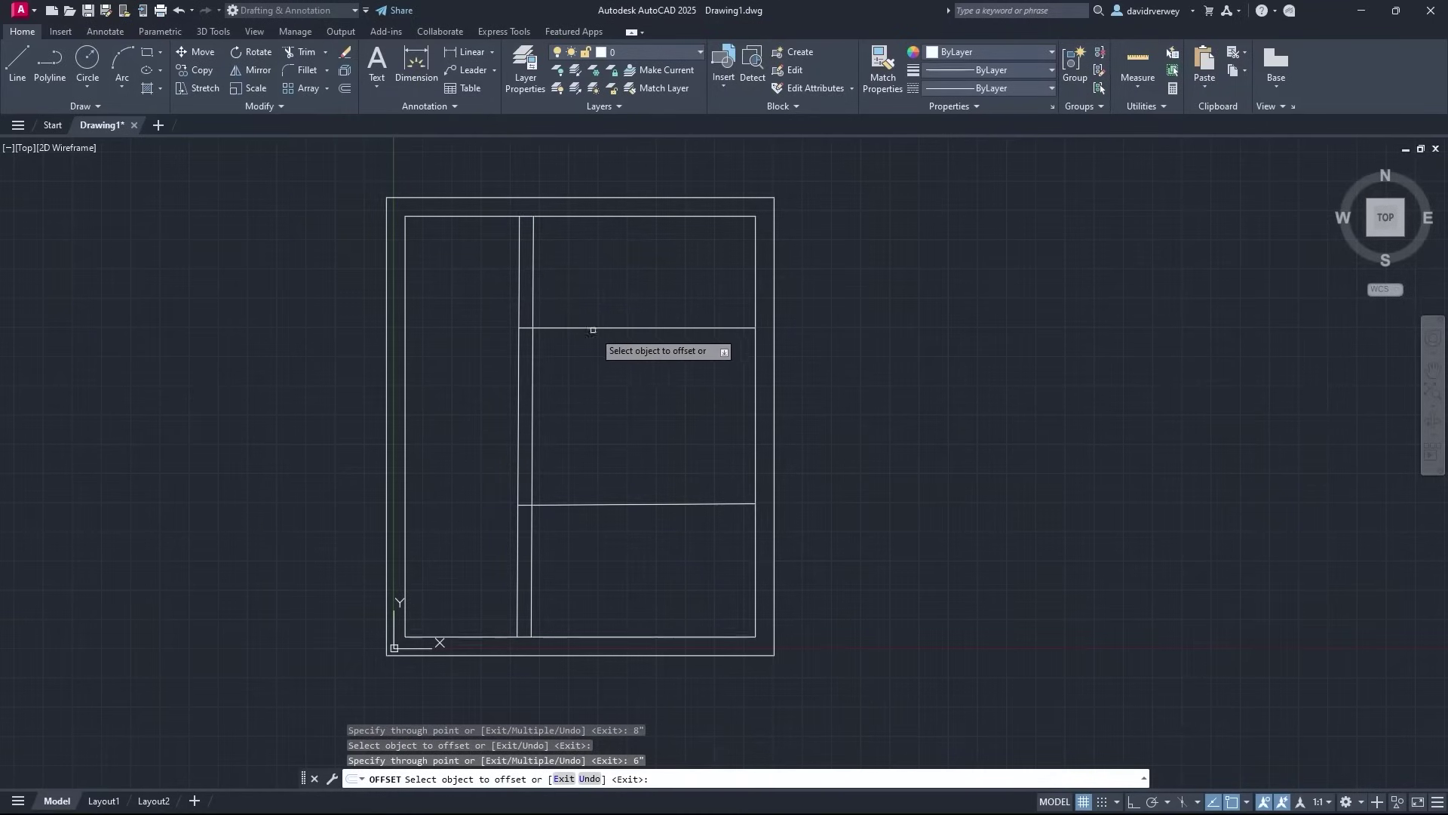
click(636, 327)
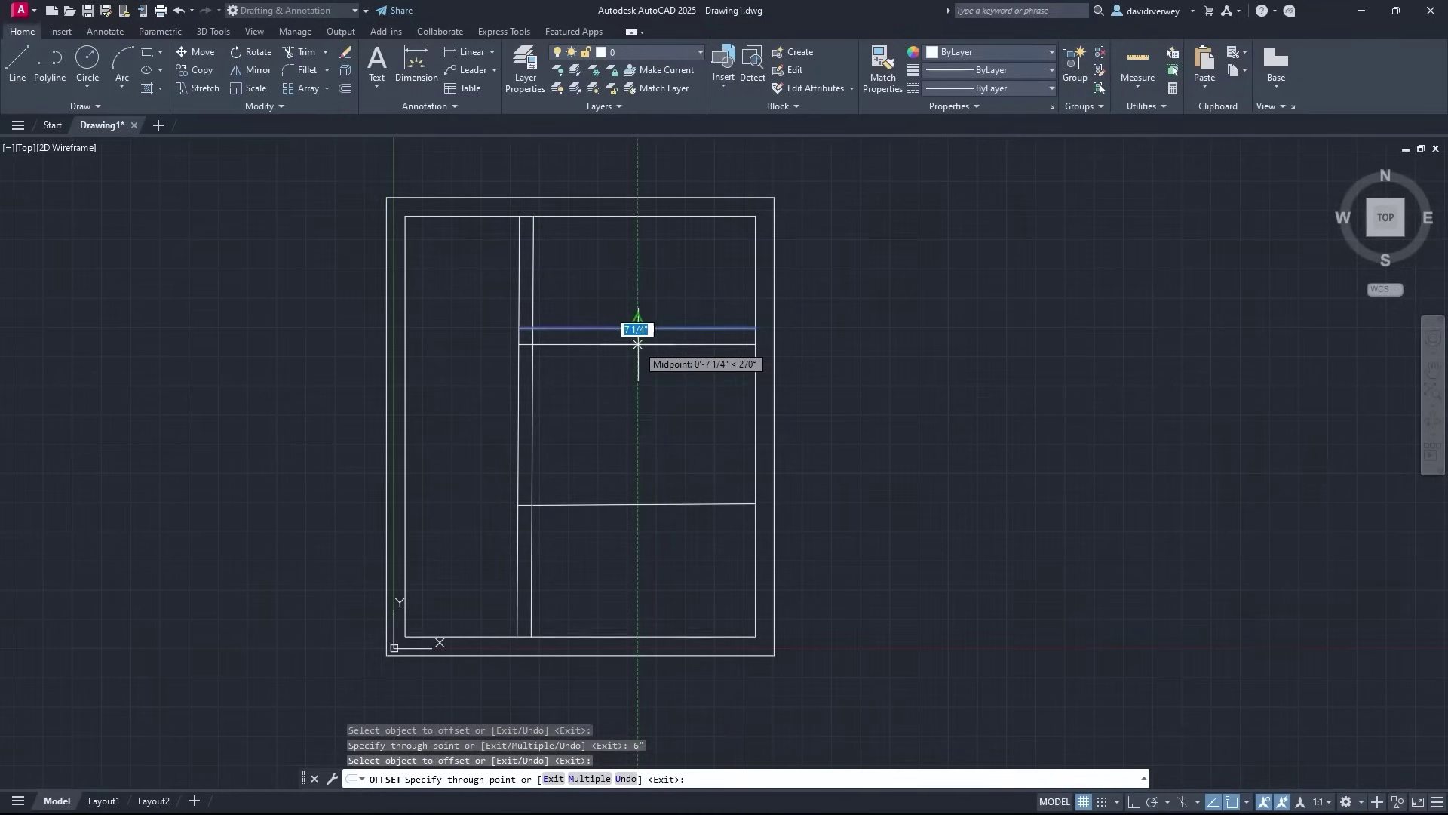
scroll(639, 332, up, 4)
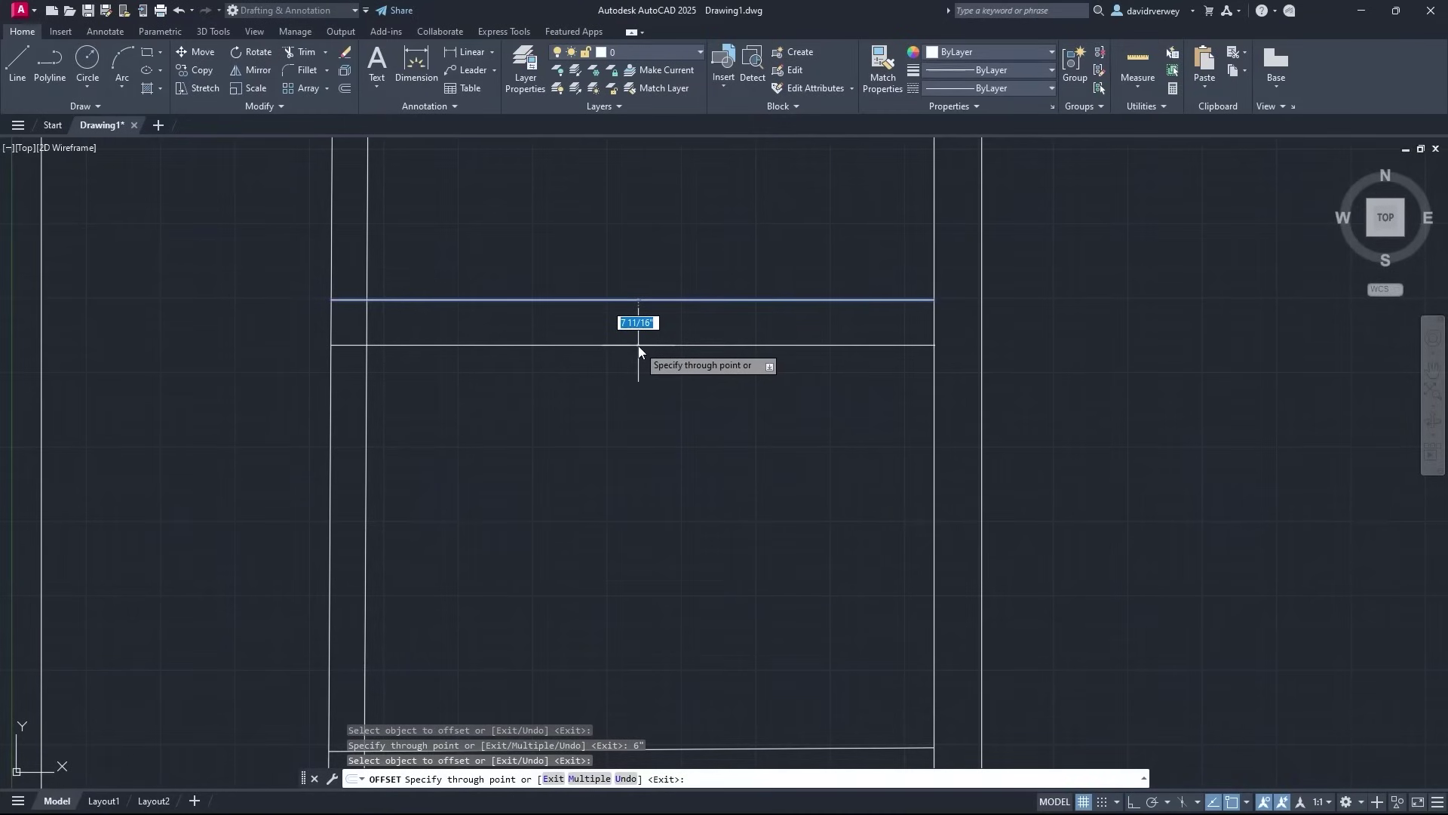
key(Return)
scroll(641, 407, down, 4)
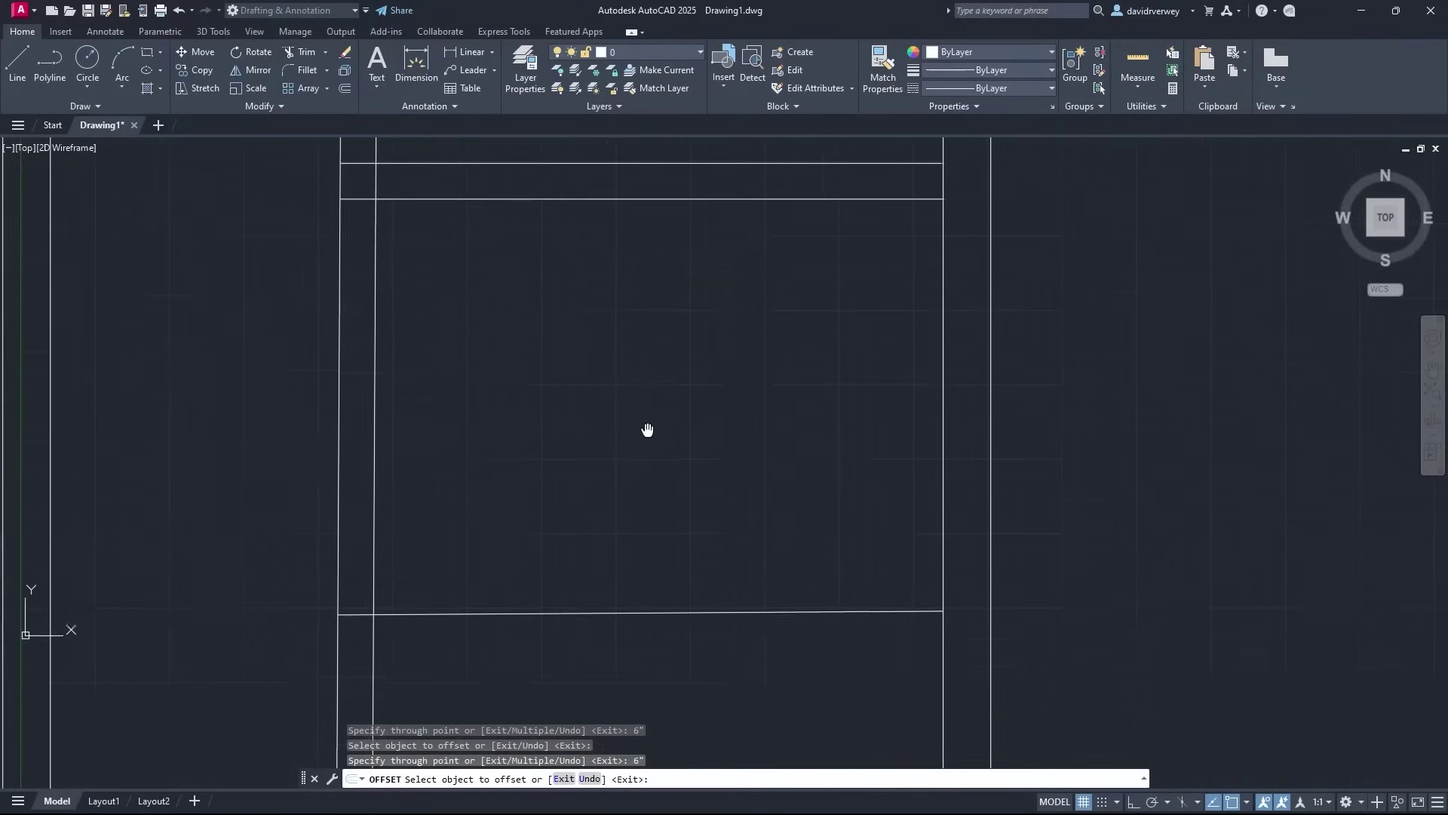
click(664, 449)
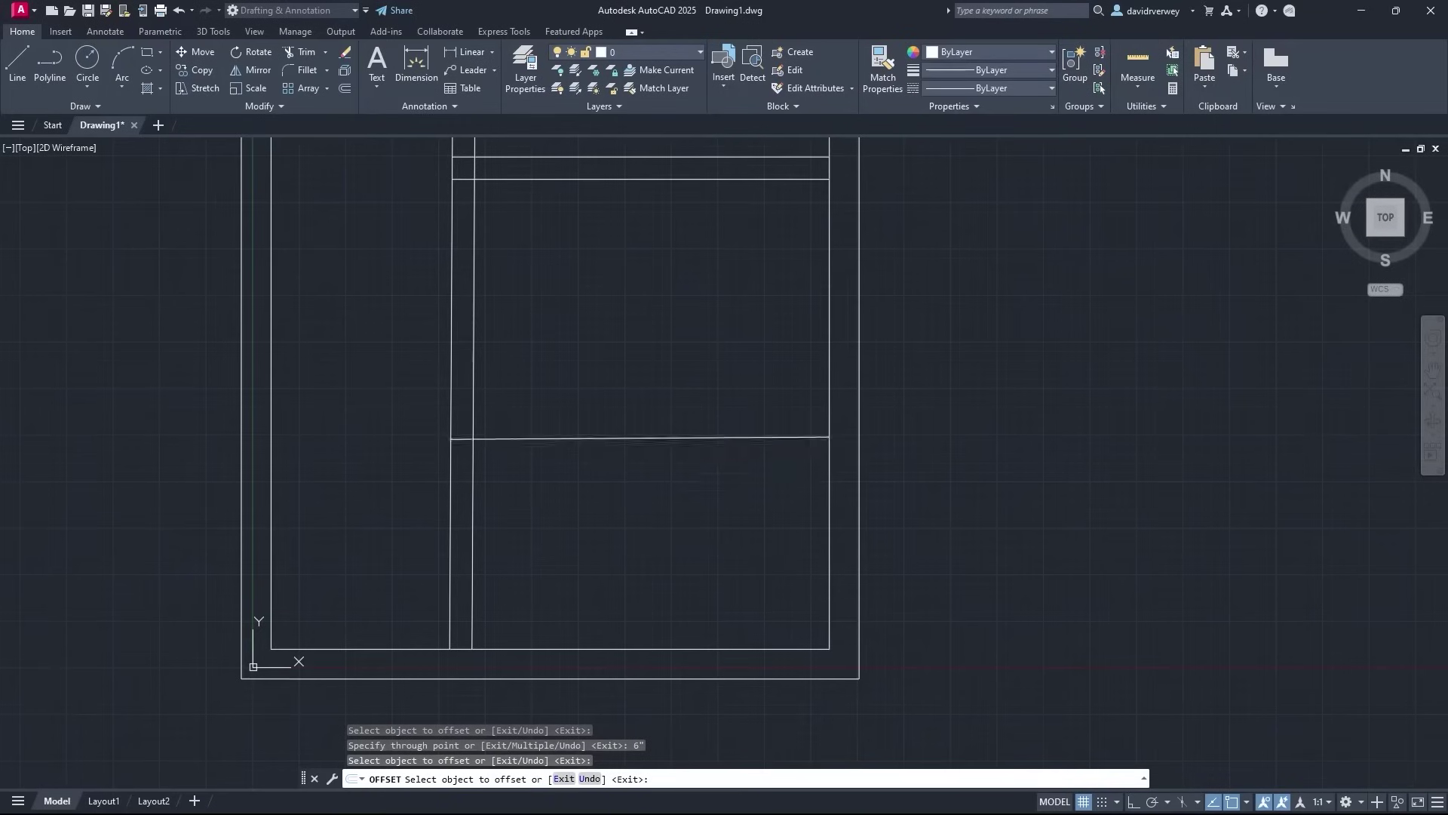
click(674, 438)
text(6)
key(Return)
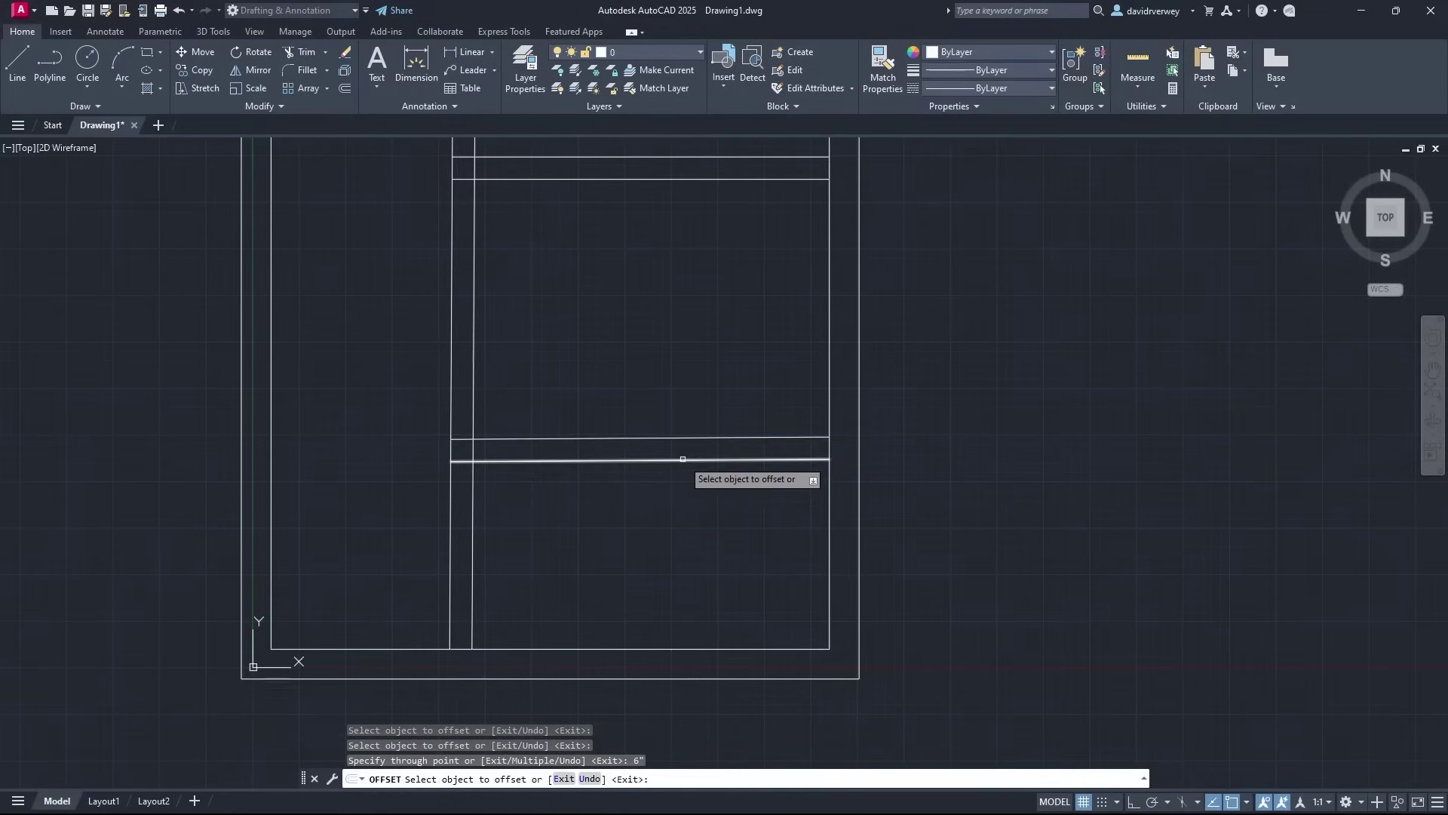
scroll(682, 459, down, 3)
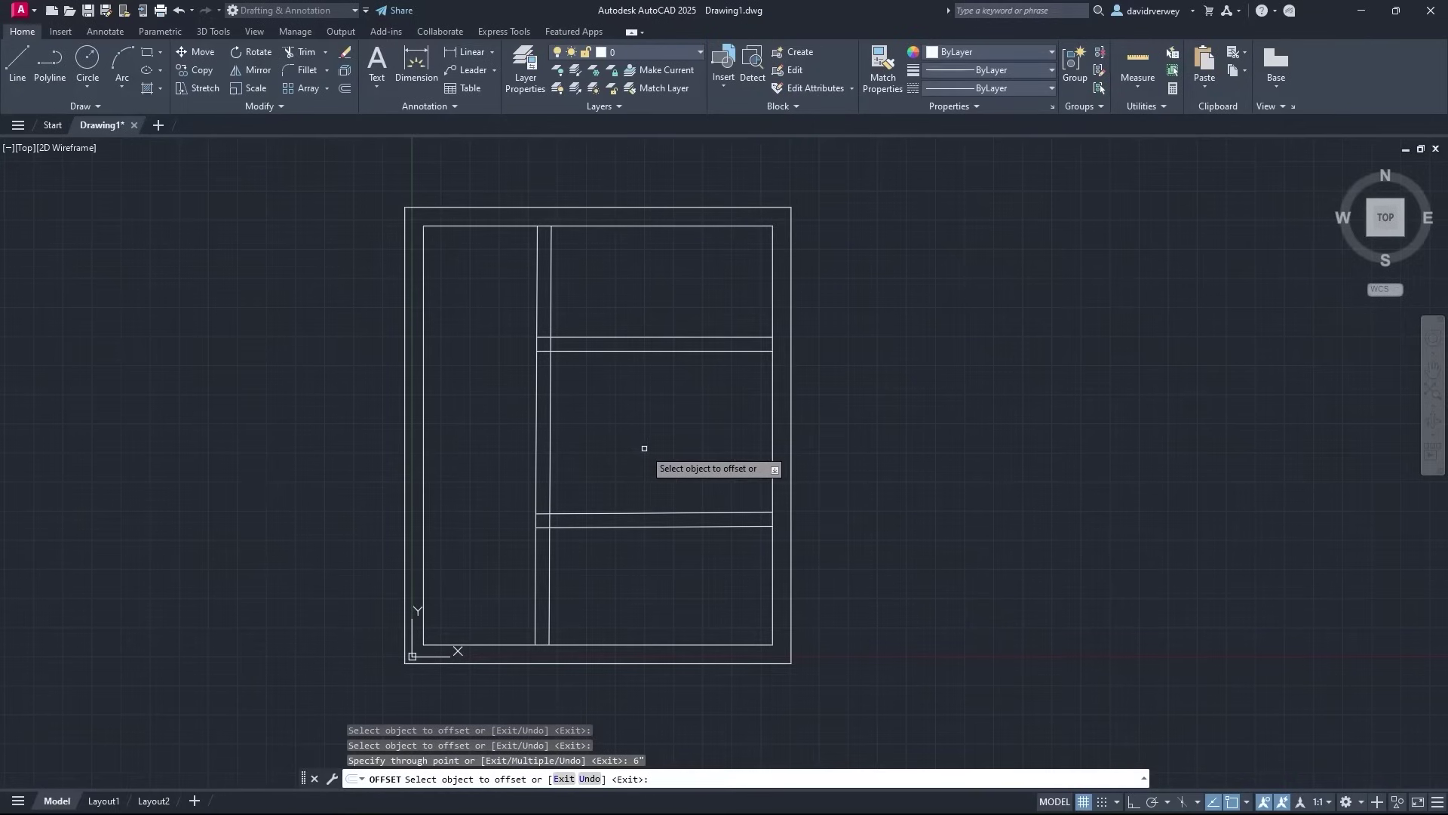
key(Escape)
key(F5)
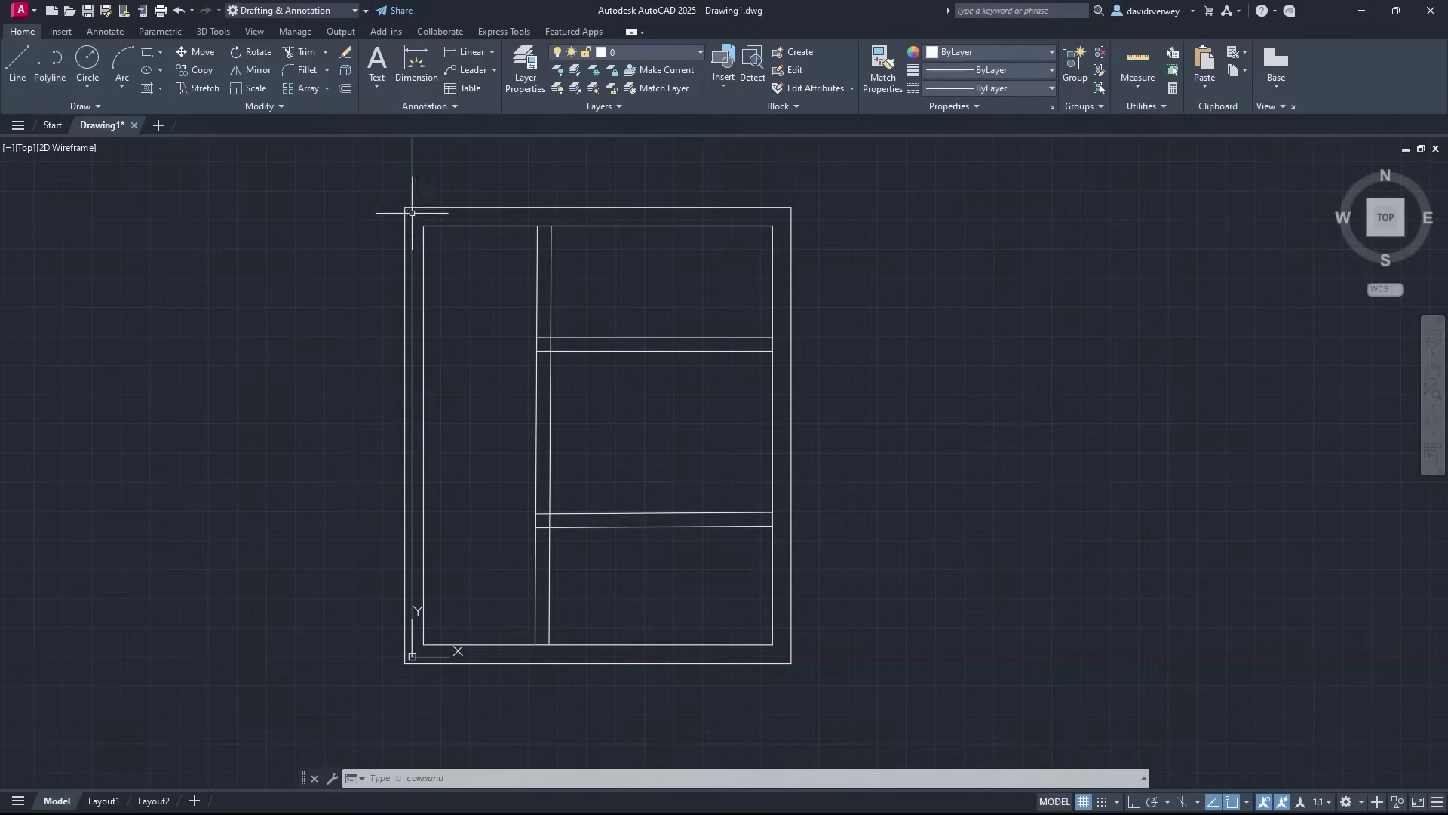
Trim the overlapping stubs at each interior wall junction so the right-side rooms become clean rectangles
click(300, 53)
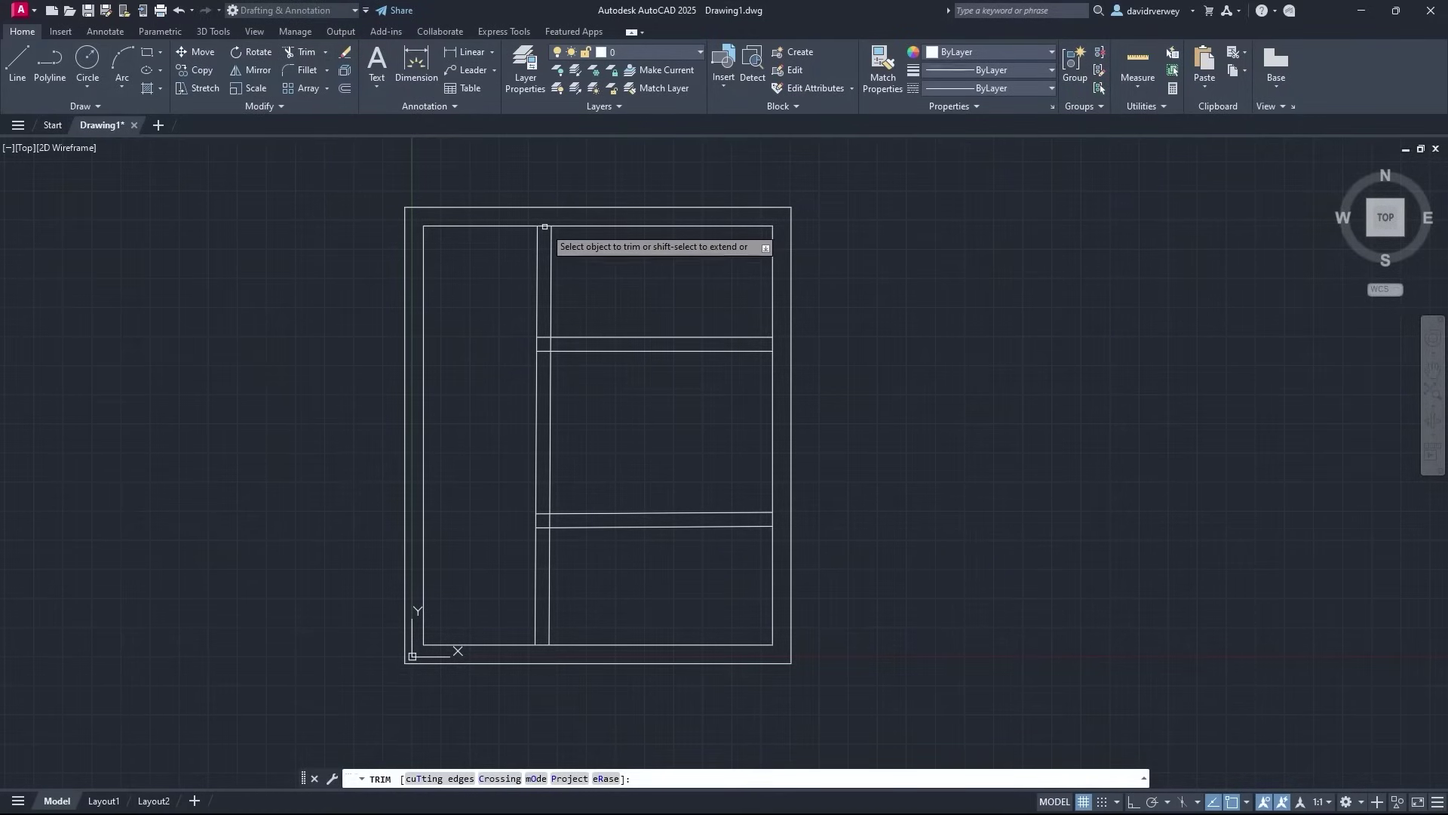
scroll(545, 226, up, 2)
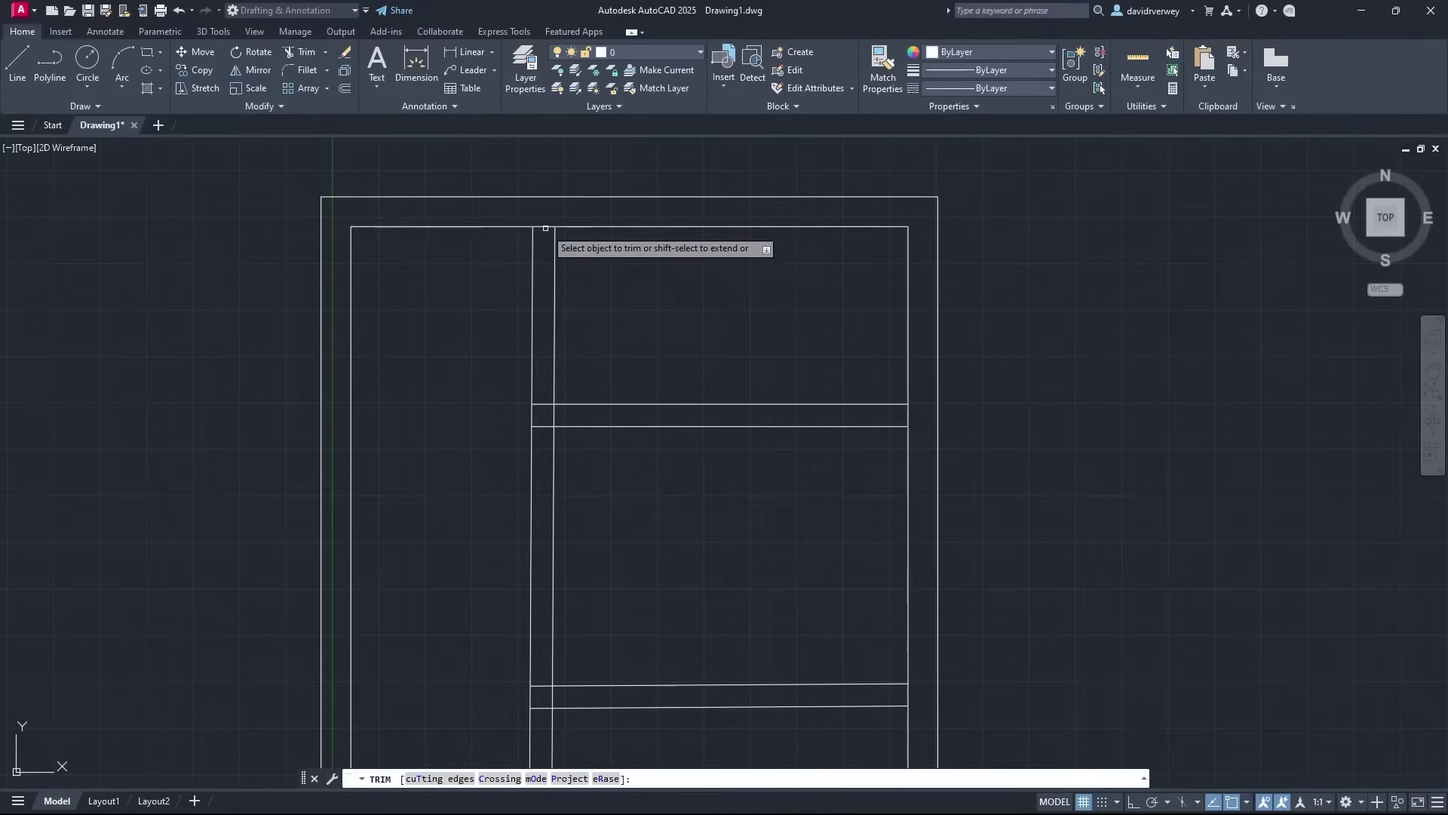
click(541, 402)
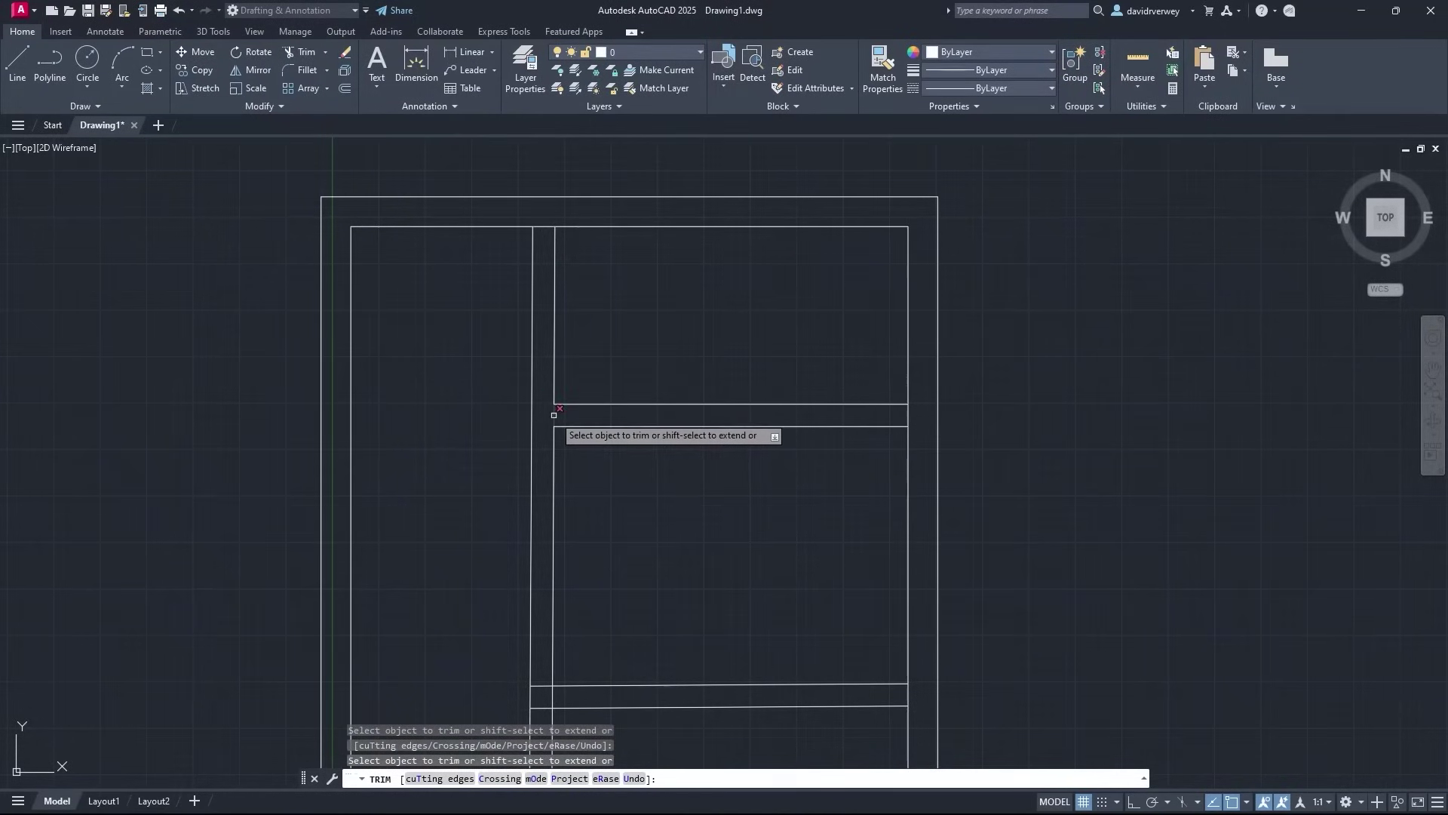
middle_drag(821, 511, 733, 439)
mouse_move(736, 492)
middle_down()
mouse_move(736, 395)
mouse_move(768, 332)
middle_up()
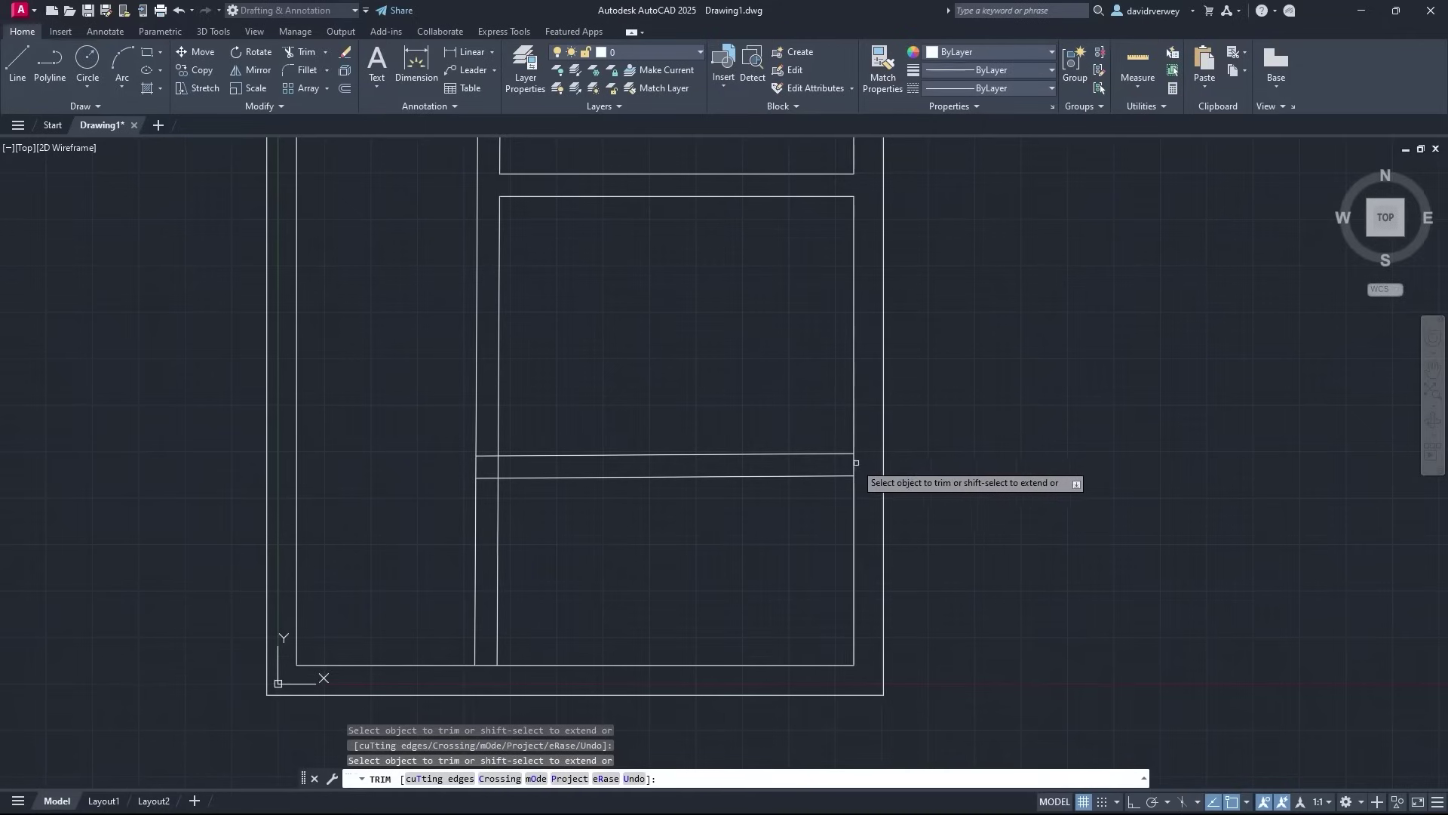
click(498, 466)
click(488, 477)
click(485, 455)
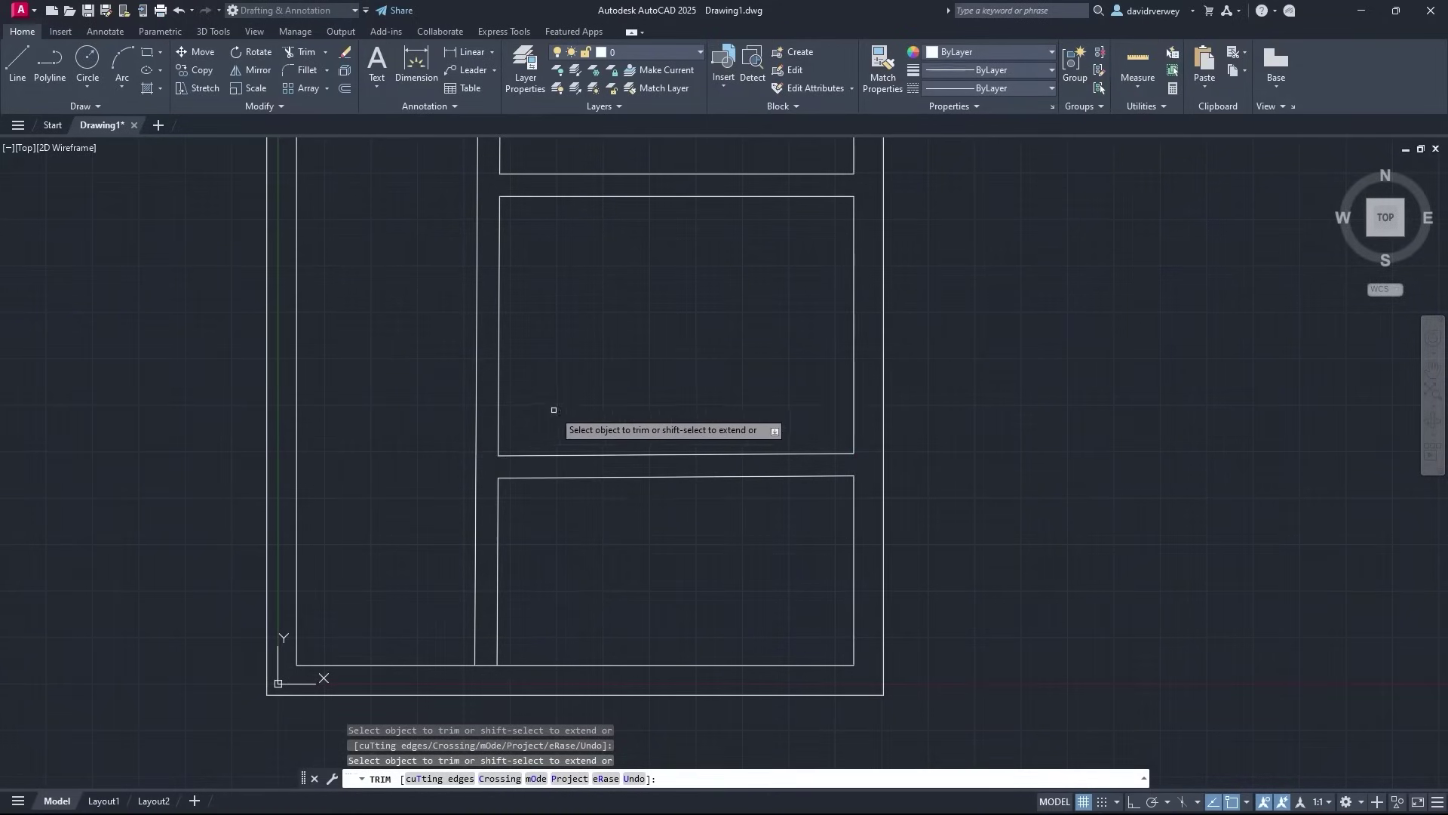
middle_drag(512, 347, 521, 569)
mouse_move(576, 268)
middle_down()
mouse_move(596, 397)
mouse_move(759, 439)
mouse_move(657, 336)
mouse_move(664, 414)
middle_up()
key(Escape)
Grip-stretch the vertical interior wall's top endpoint up to the horizontal wall line
scroll(654, 396, up, 5)
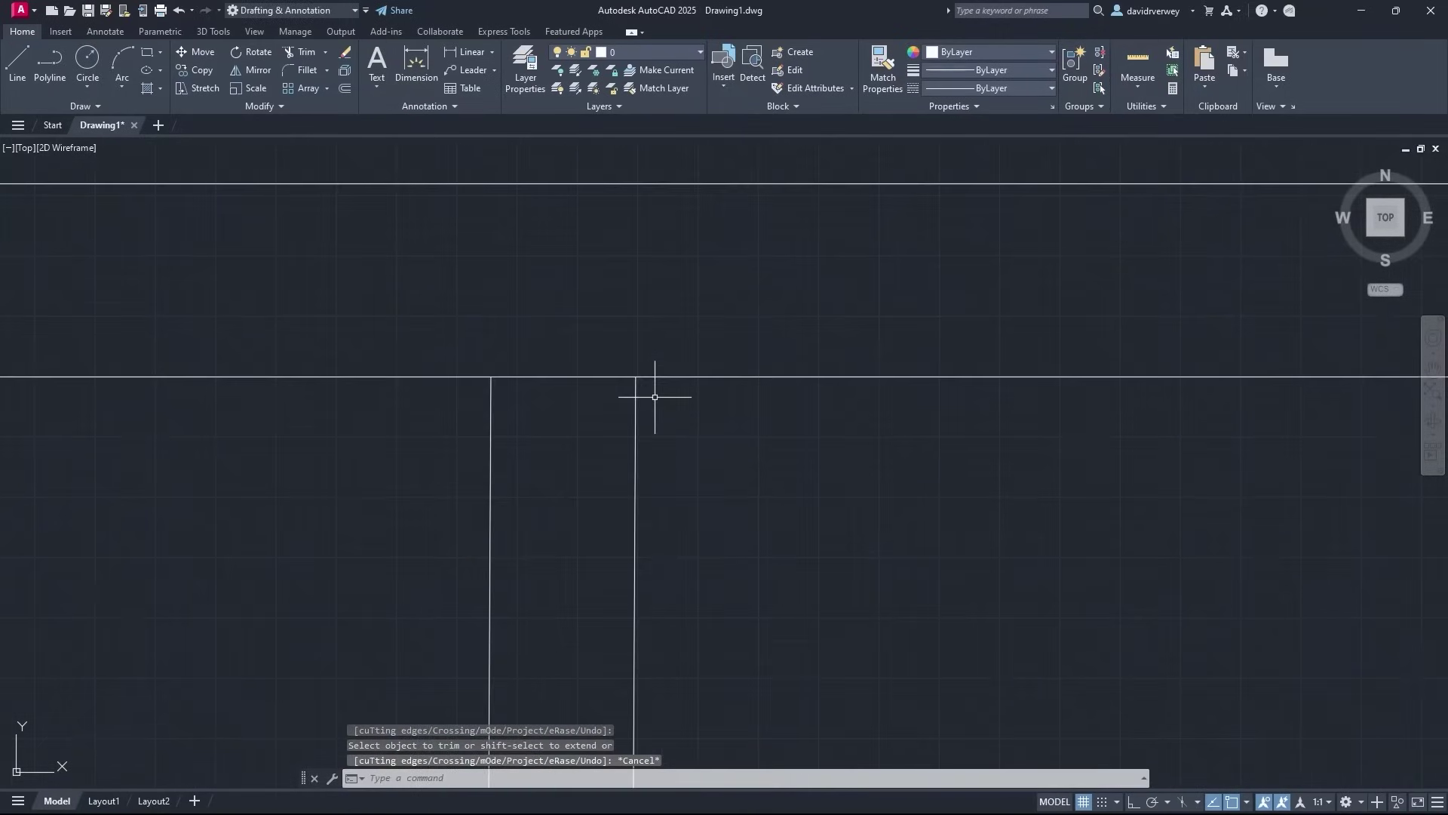
scroll(645, 400, up, 4)
scroll(608, 320, up, 5)
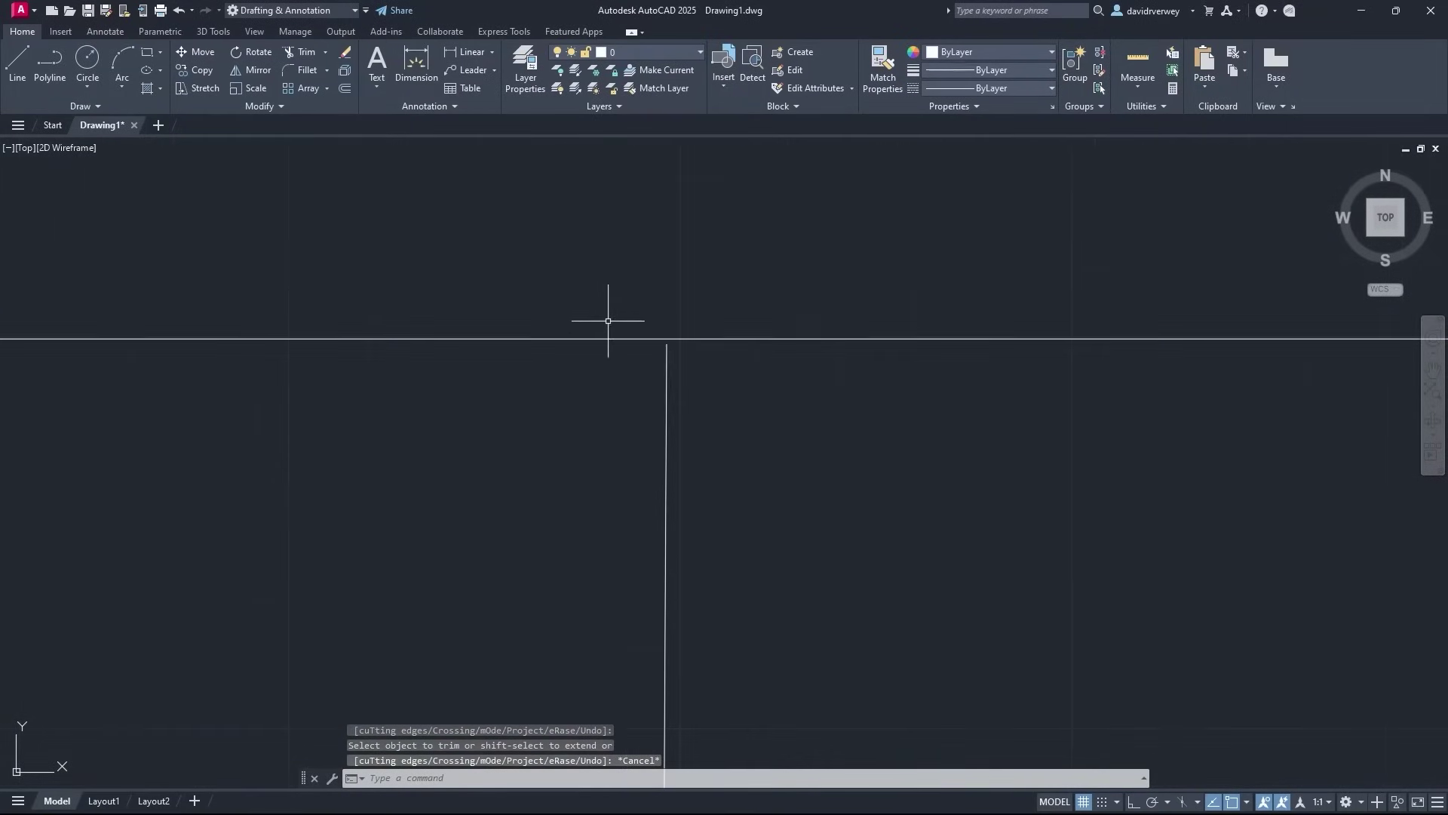
click(670, 372)
click(664, 363)
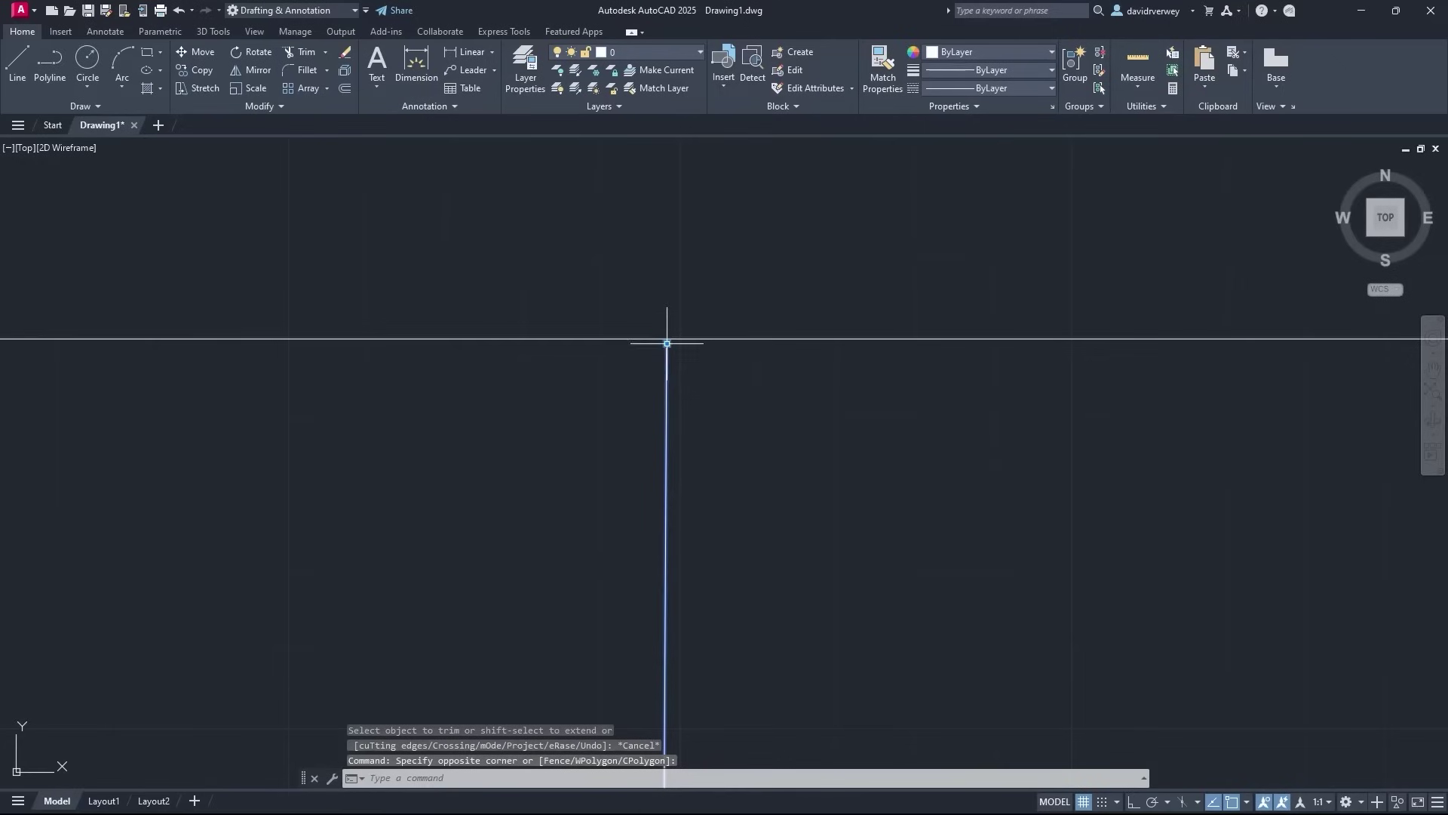
click(667, 344)
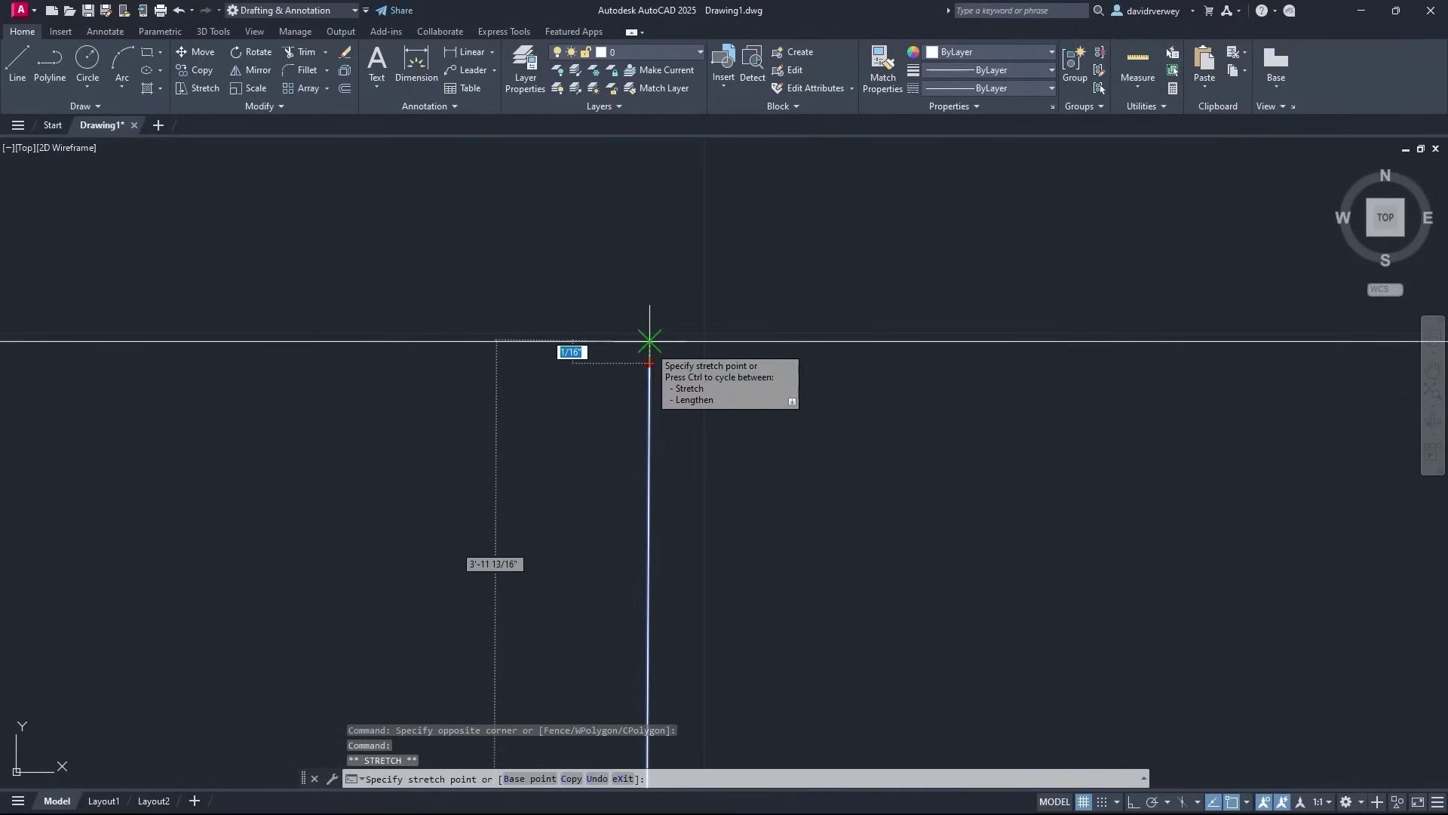
click(649, 343)
middle_drag(647, 382, 507, 420)
scroll(515, 367, up, 3)
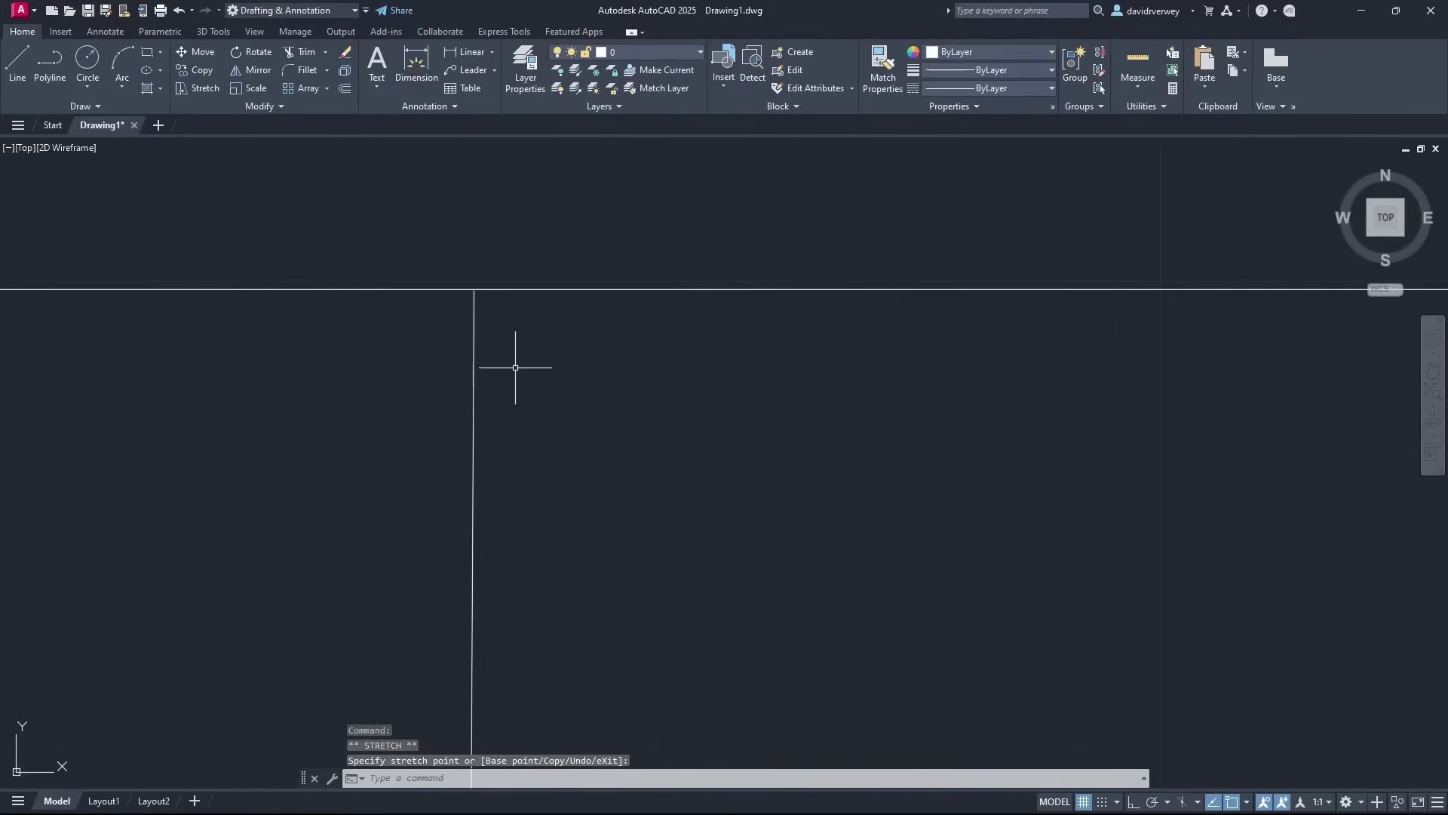
key(Escape)
scroll(469, 265, up, 5)
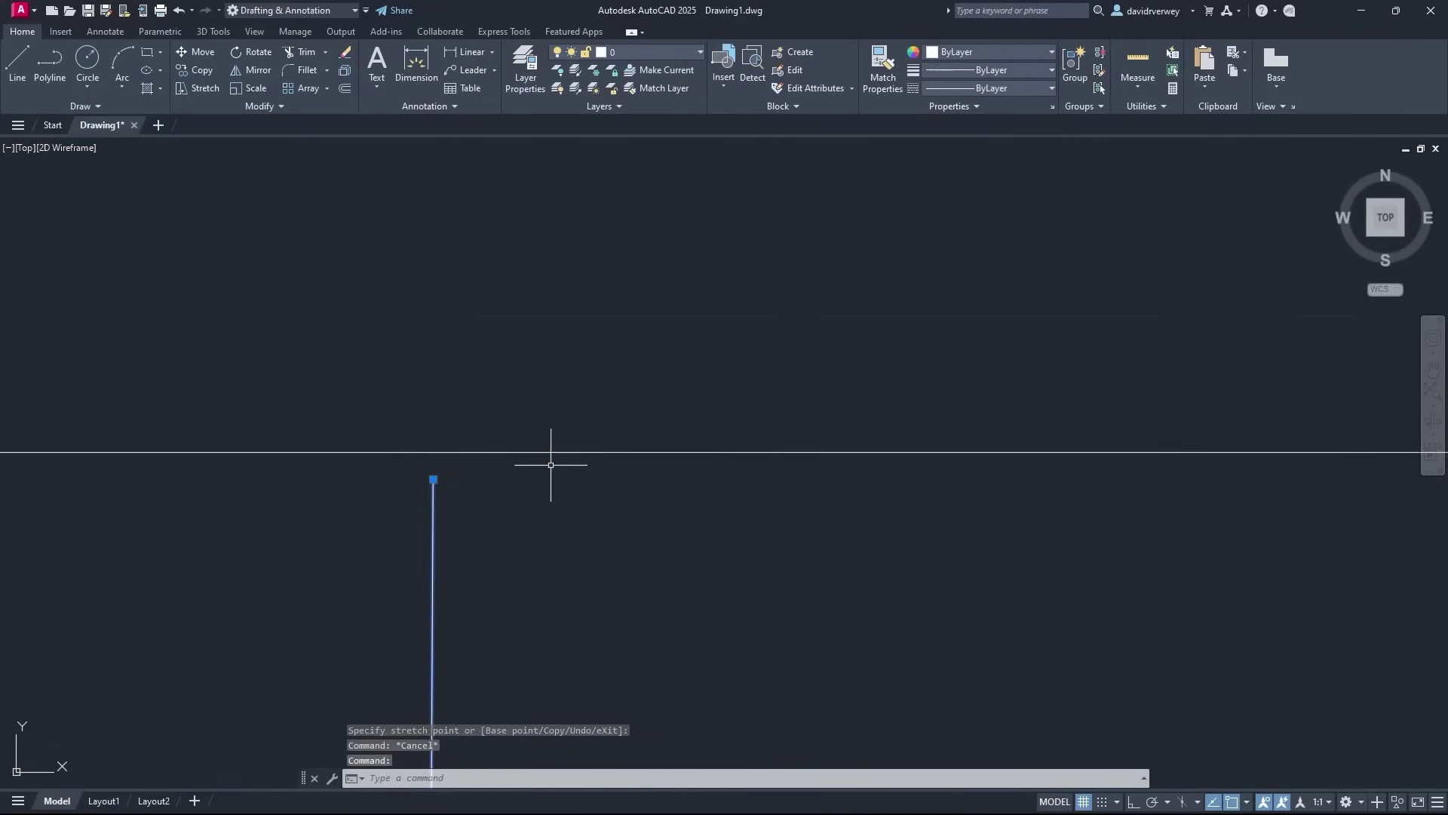
click(433, 479)
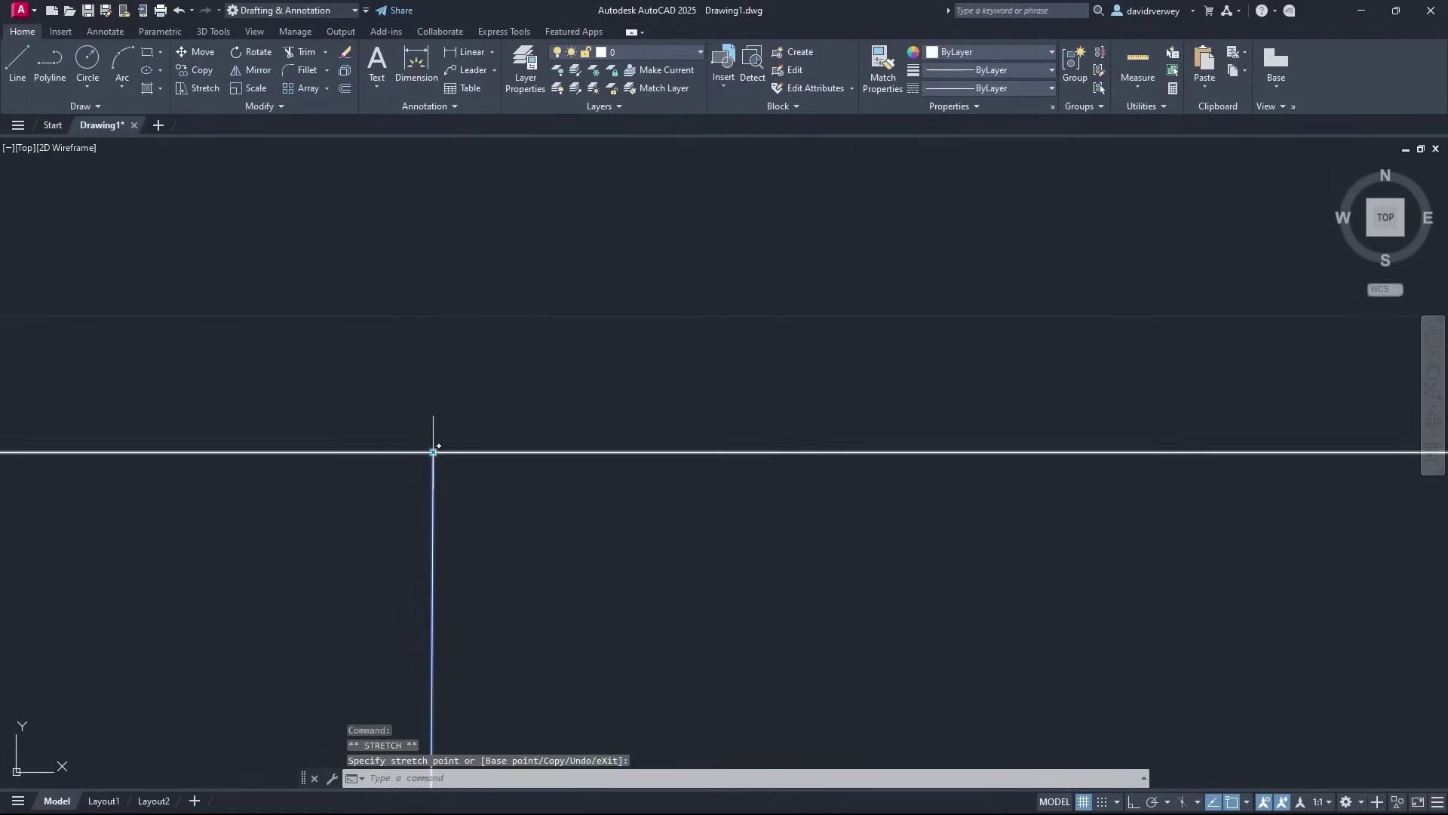
scroll(621, 543, down, 4)
middle_drag(647, 561, 635, 440)
key(Escape)
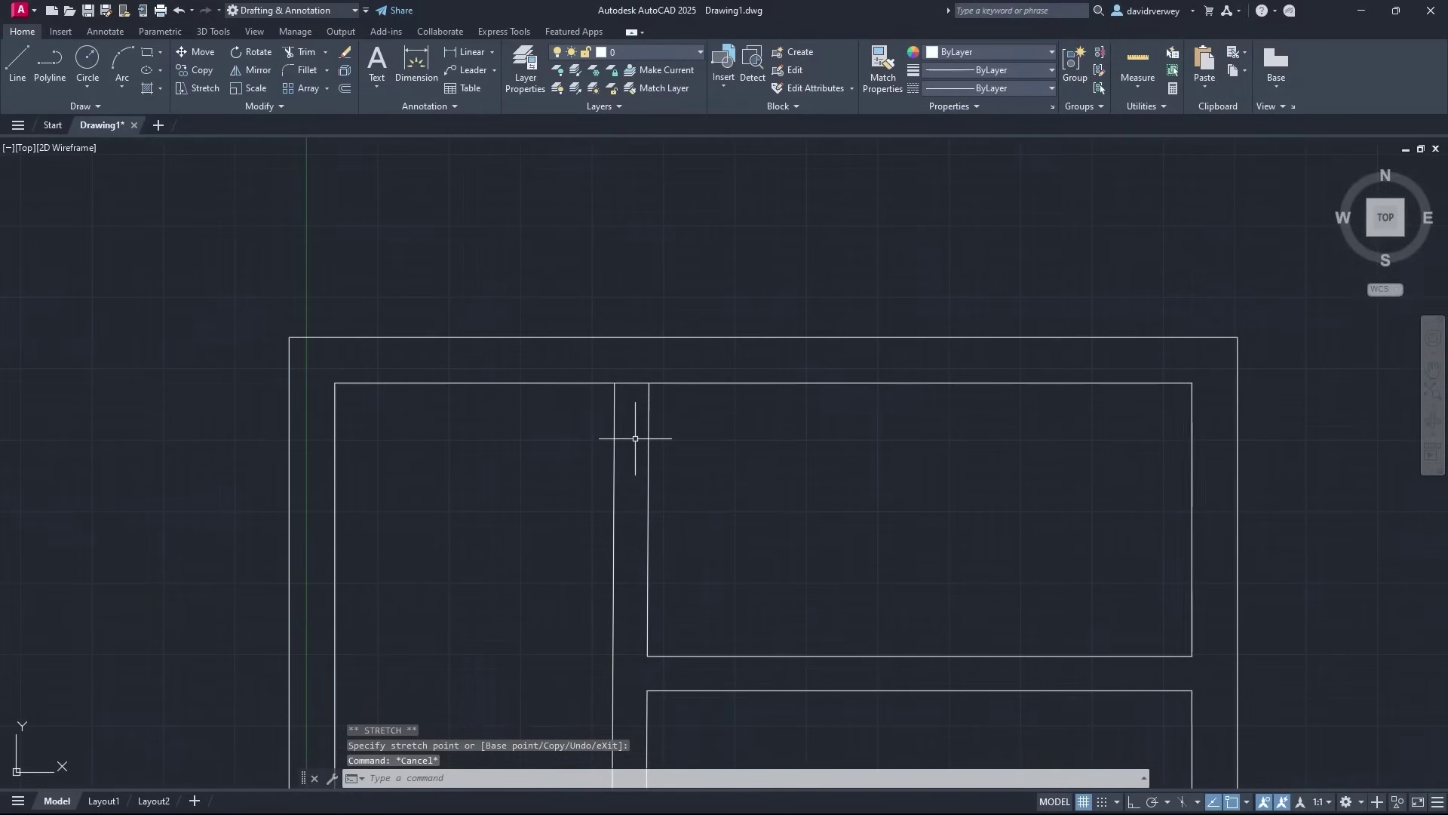
Run TRIM to remove the remaining wall overlaps, then recentre the plan
text(trim)
key(Return)
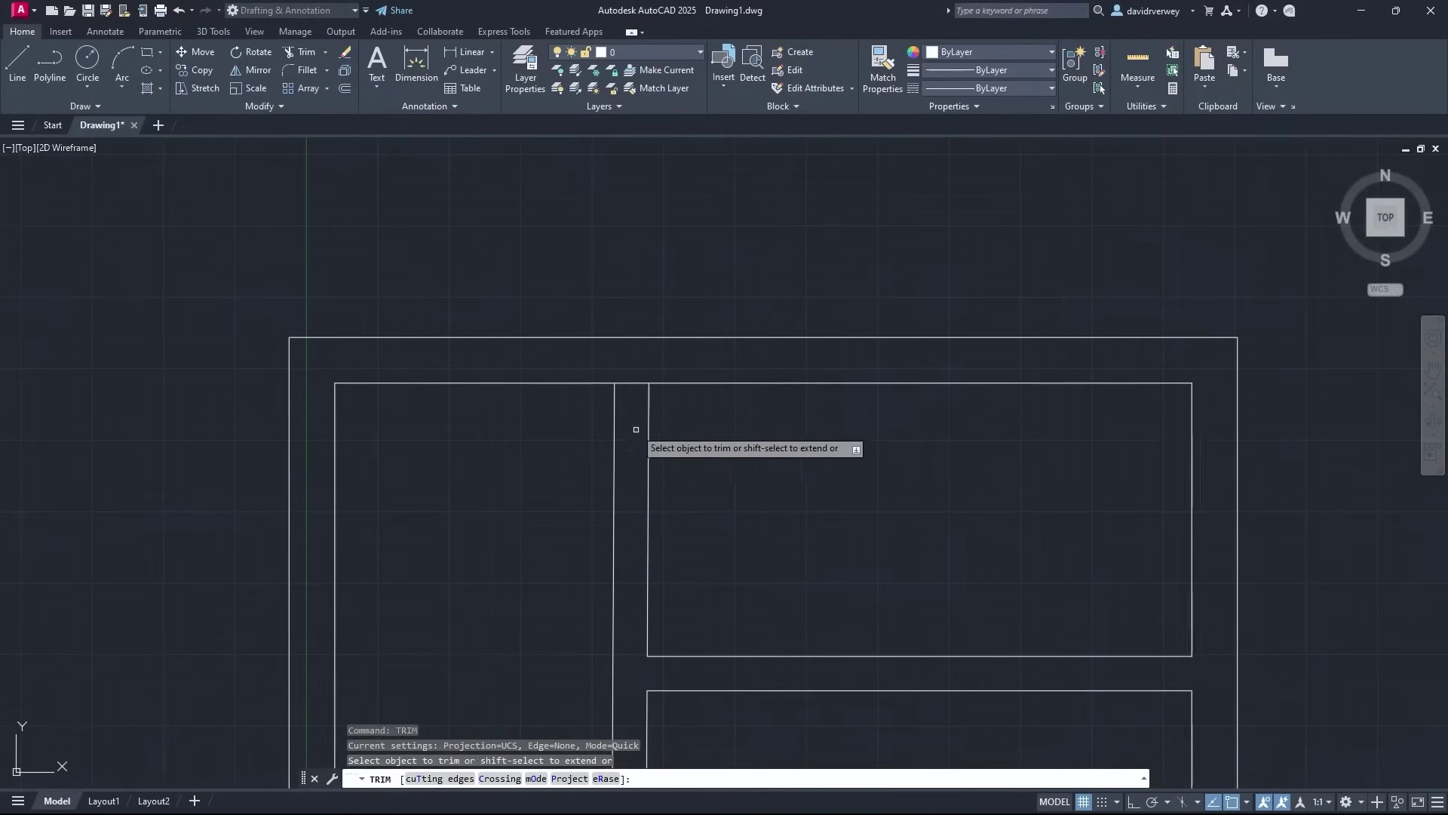
scroll(902, 607, down, 6)
middle_drag(898, 601, 740, 418)
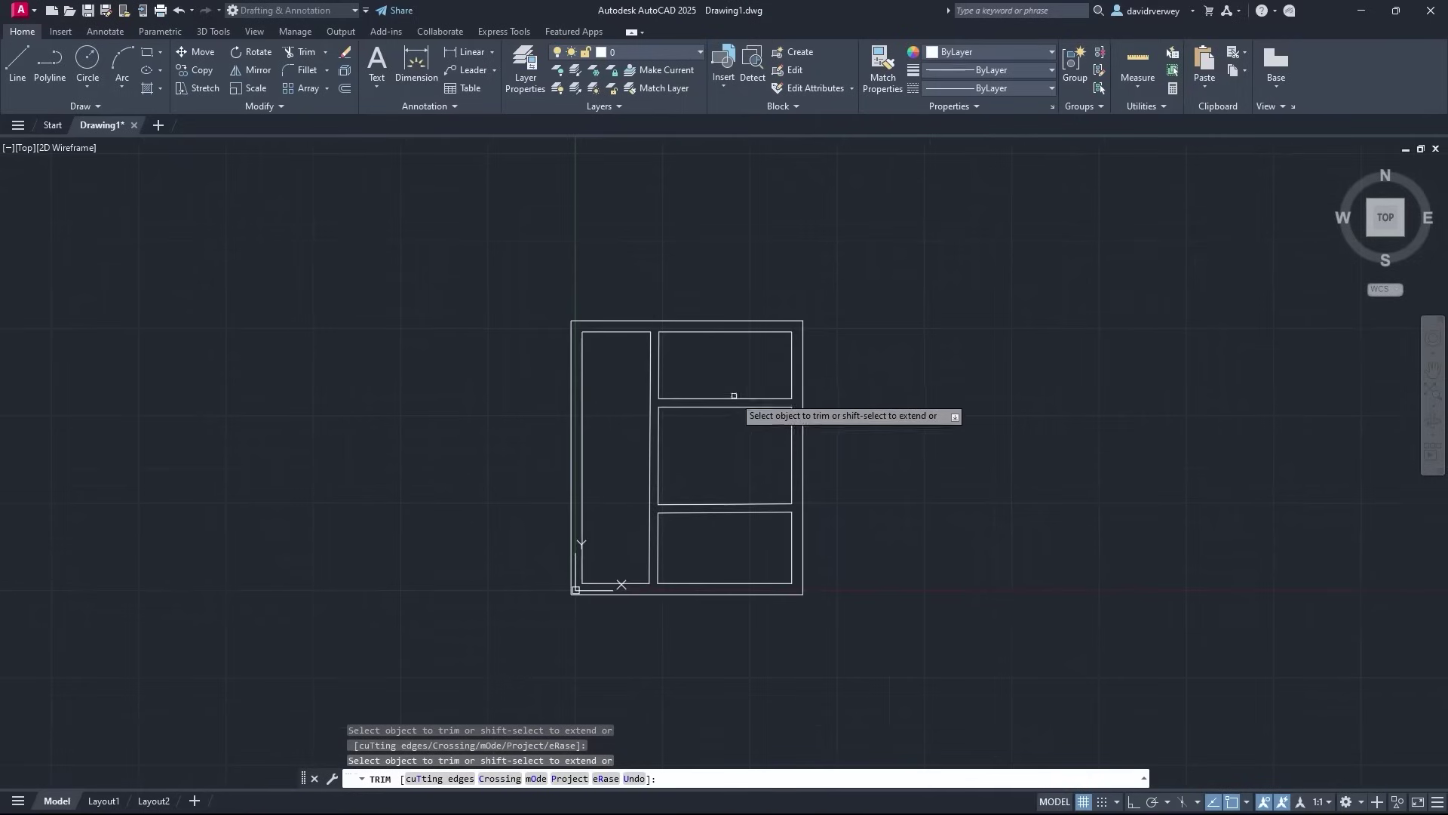
key(Escape)
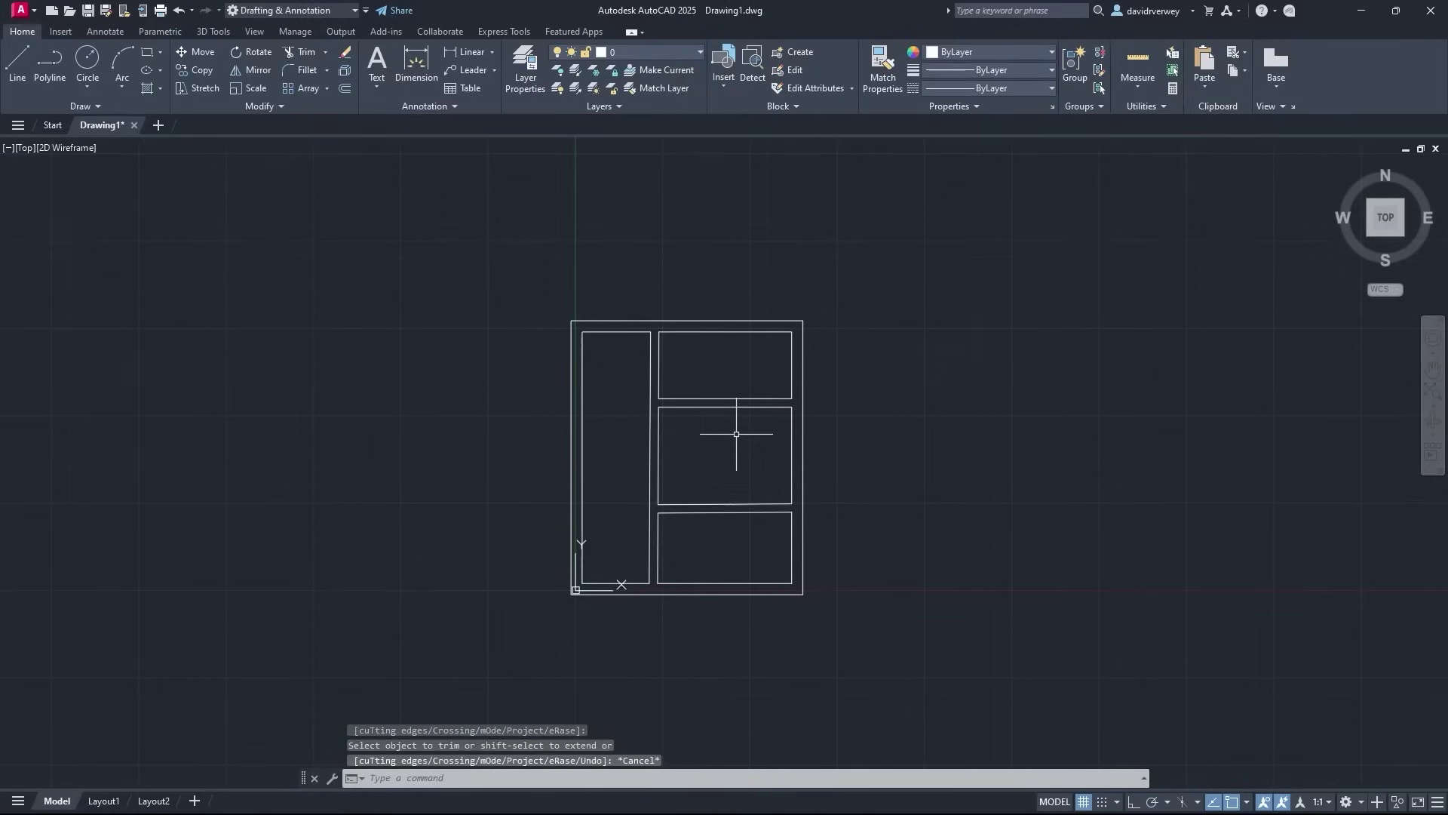
scroll(736, 434, up, 2)
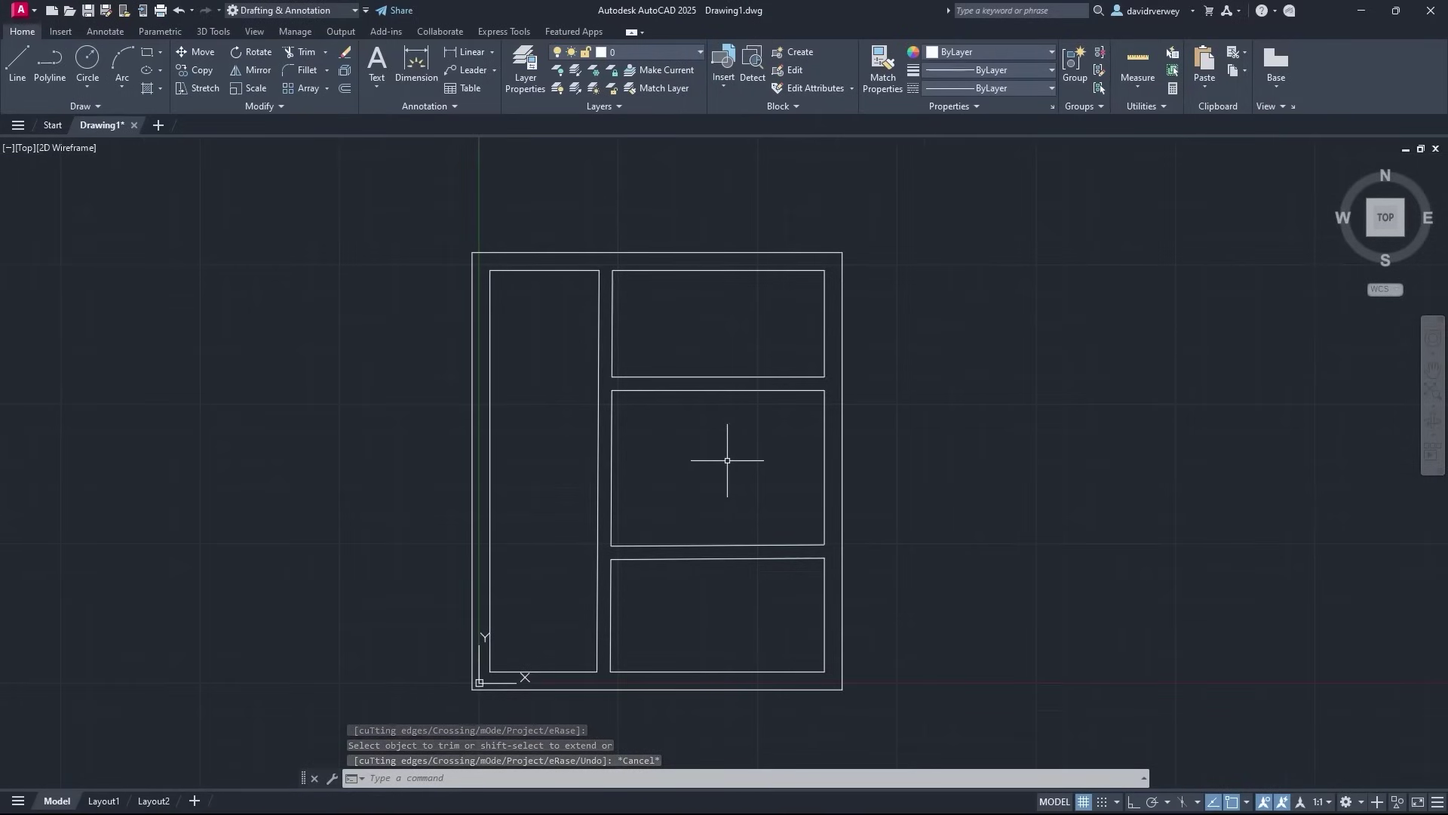
middle_drag(727, 461, 707, 457)
key(F5)
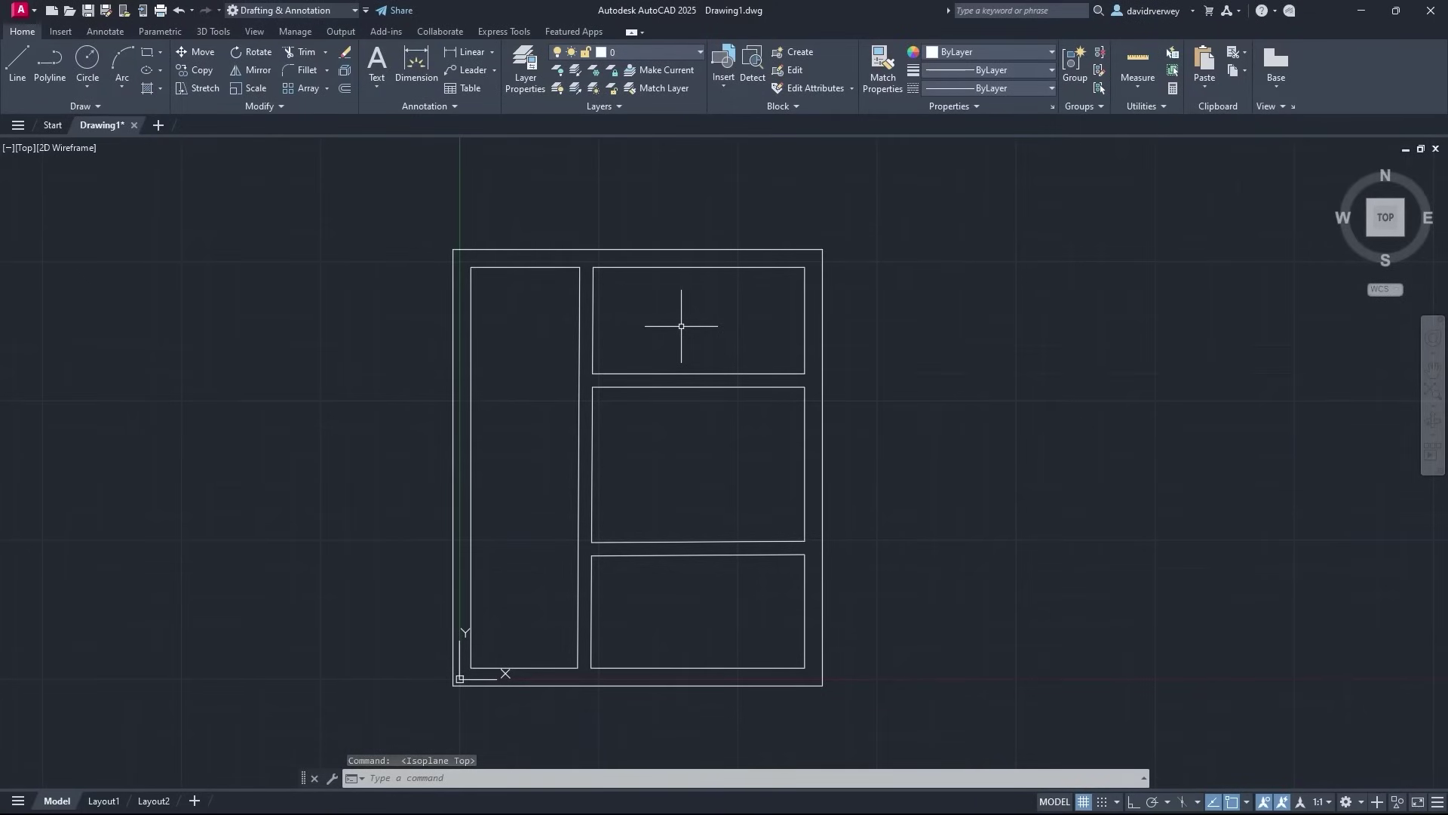
Create new layers named Door and Window, then bring up the Door layer's colour chooser
click(530, 85)
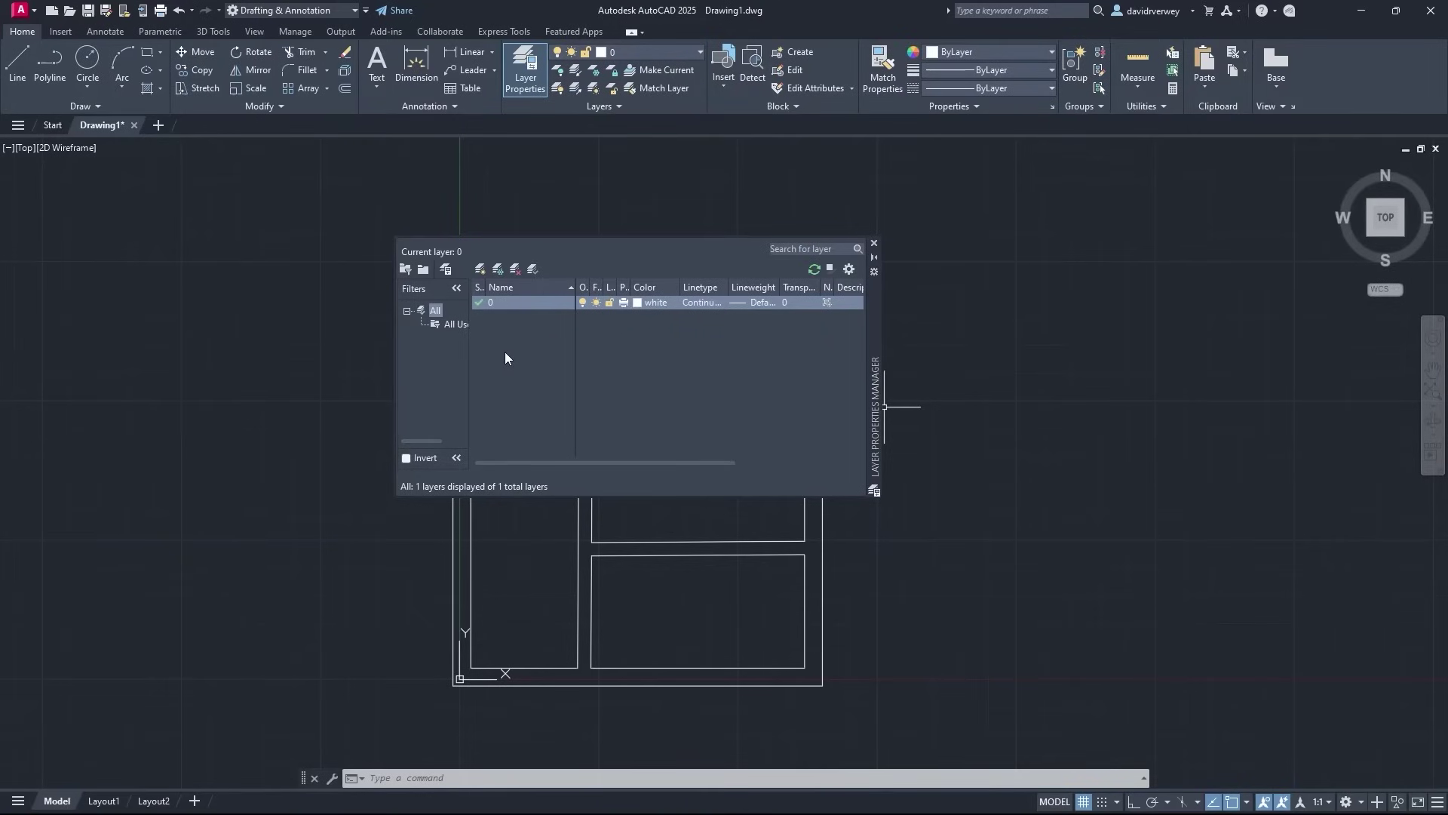
click(480, 268)
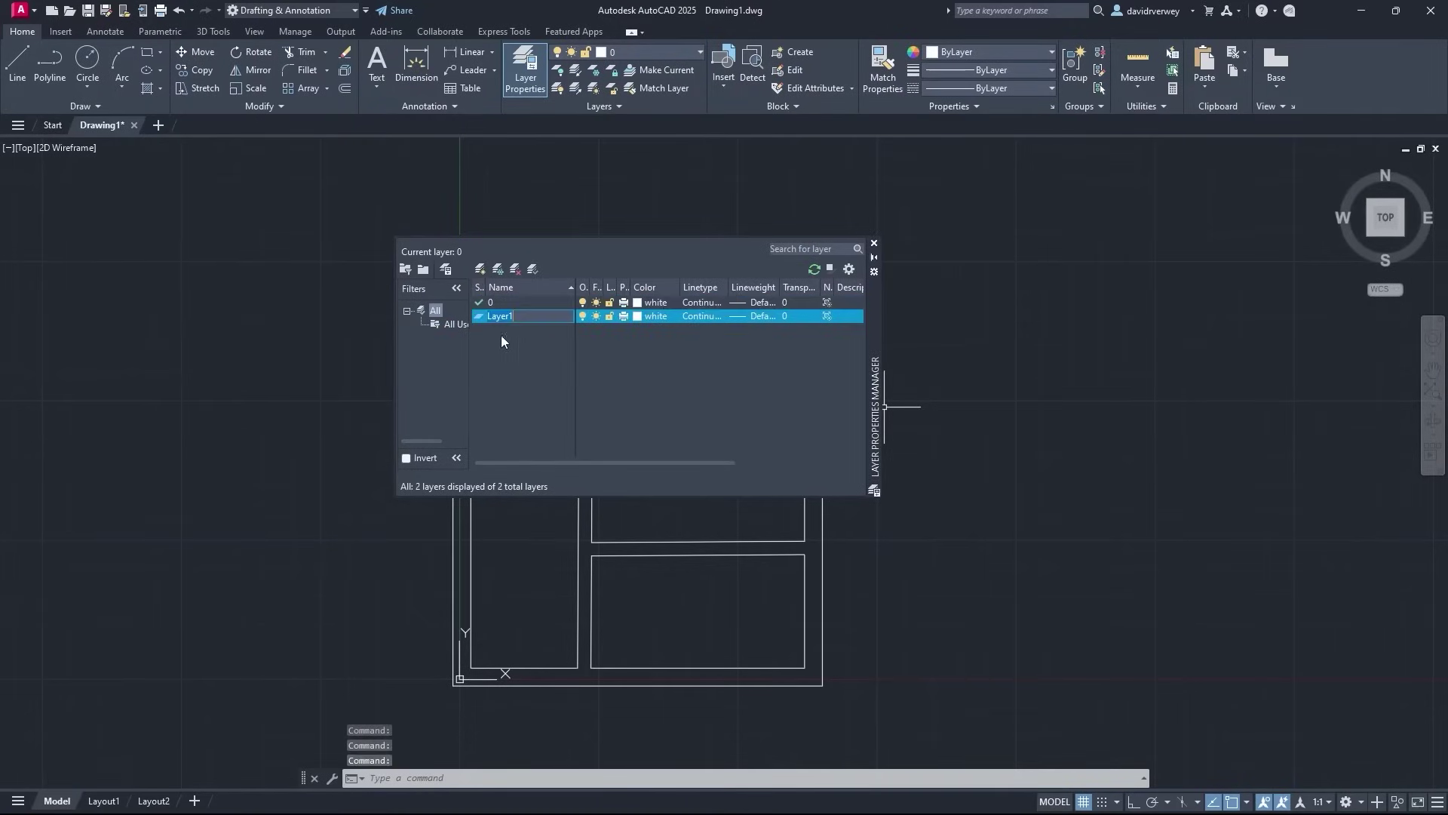
text(Door)
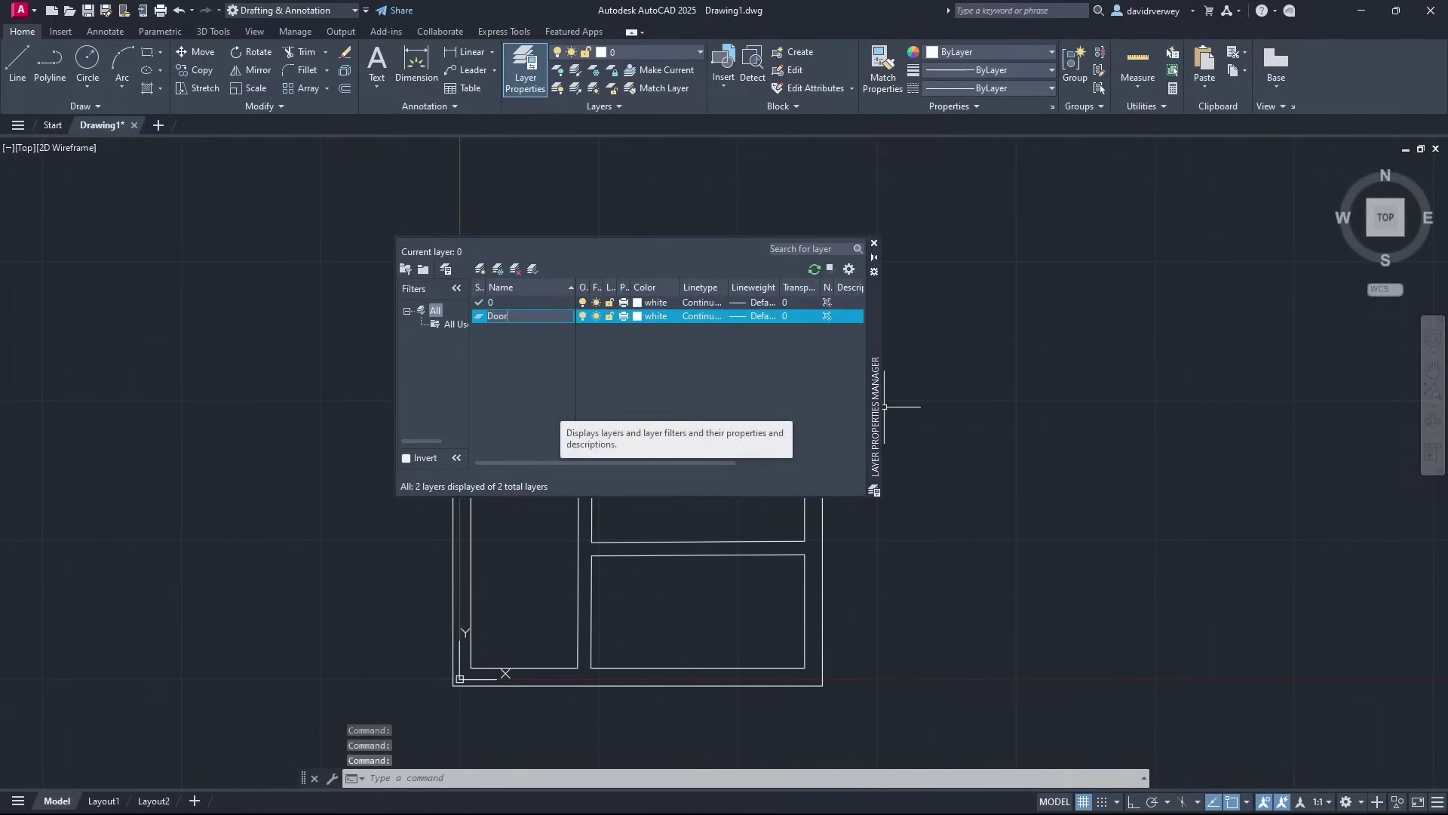
key(Return)
click(481, 270)
text(Win)
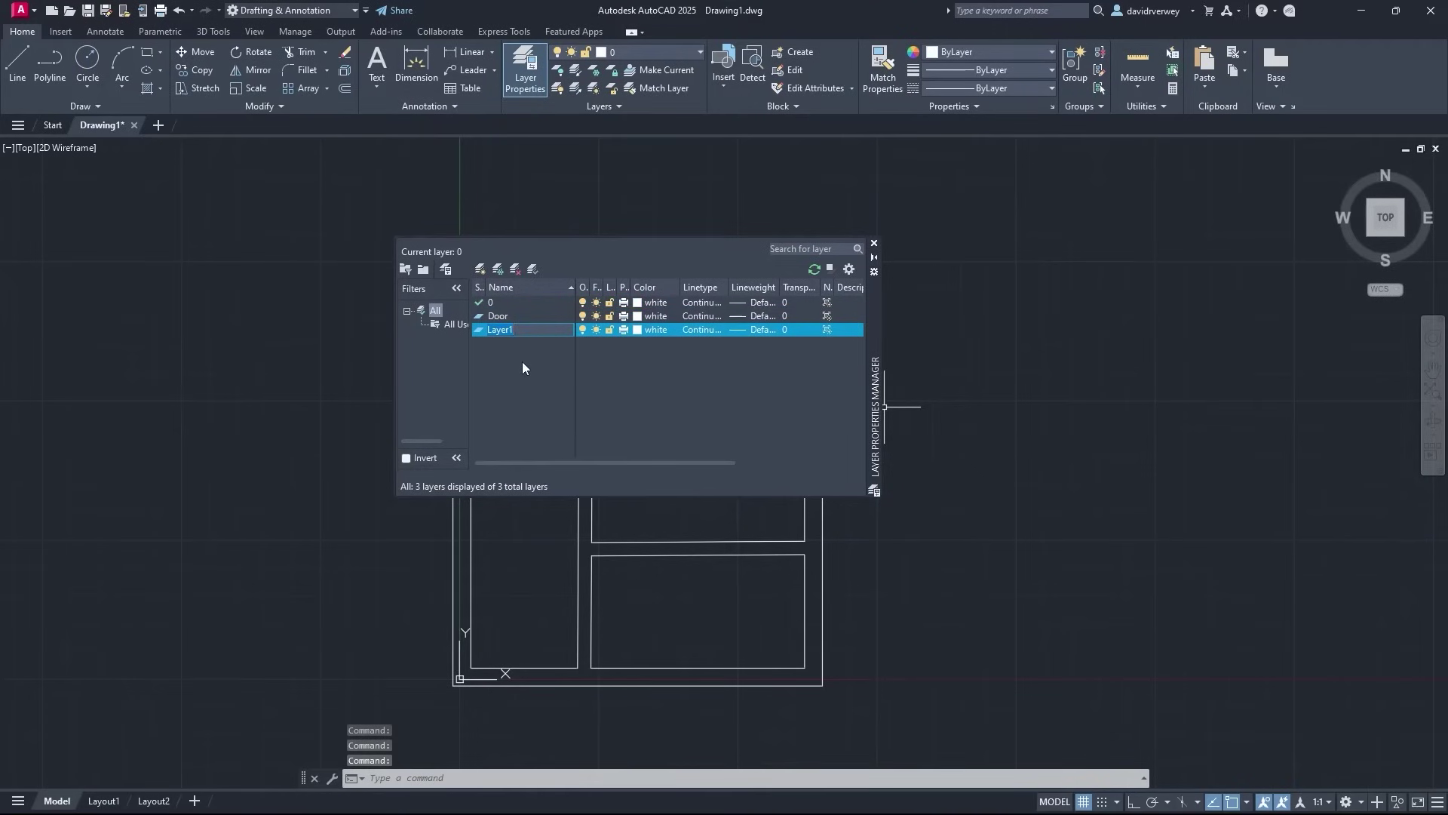
text(dow)
key(Return)
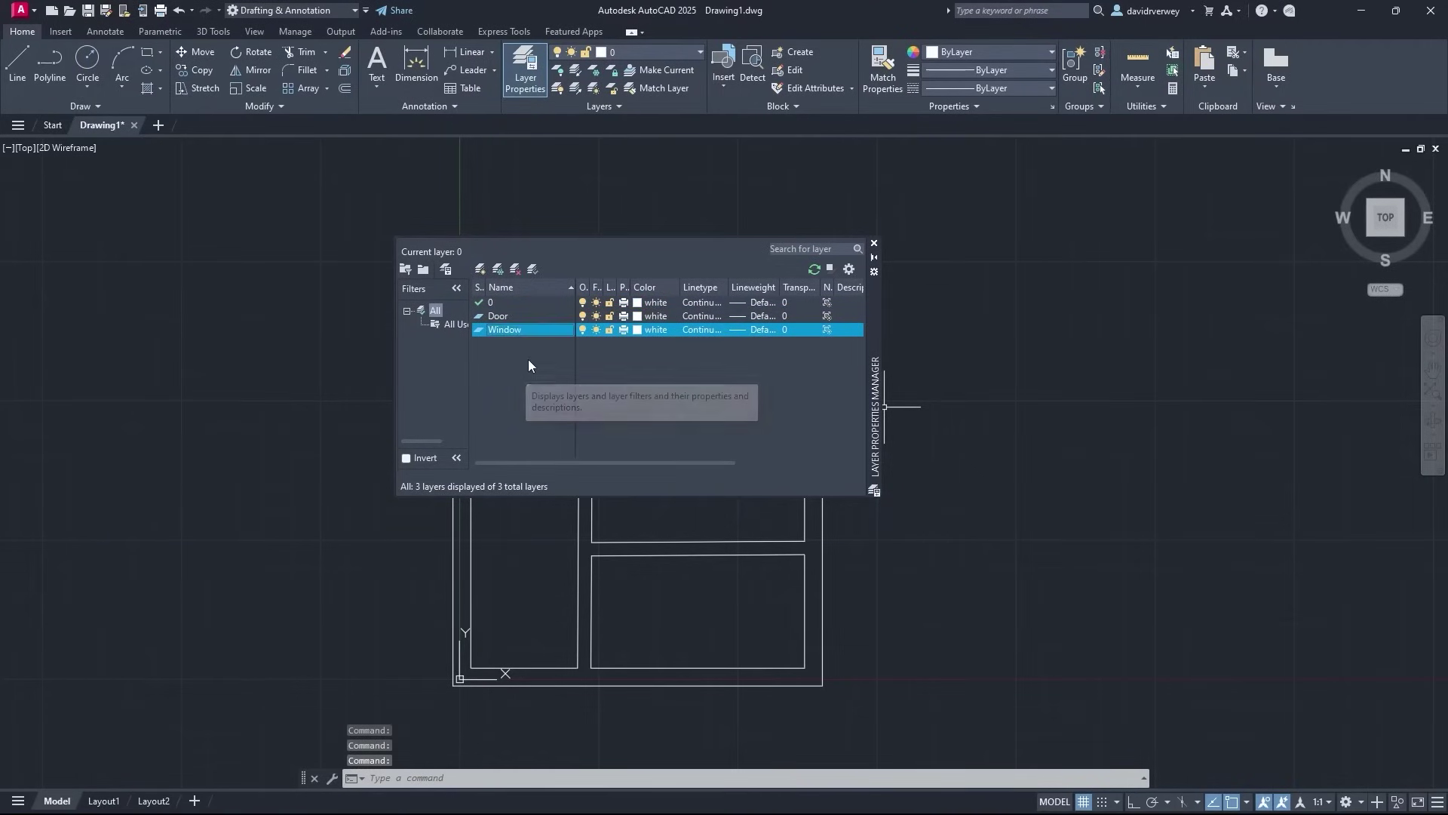
click(653, 317)
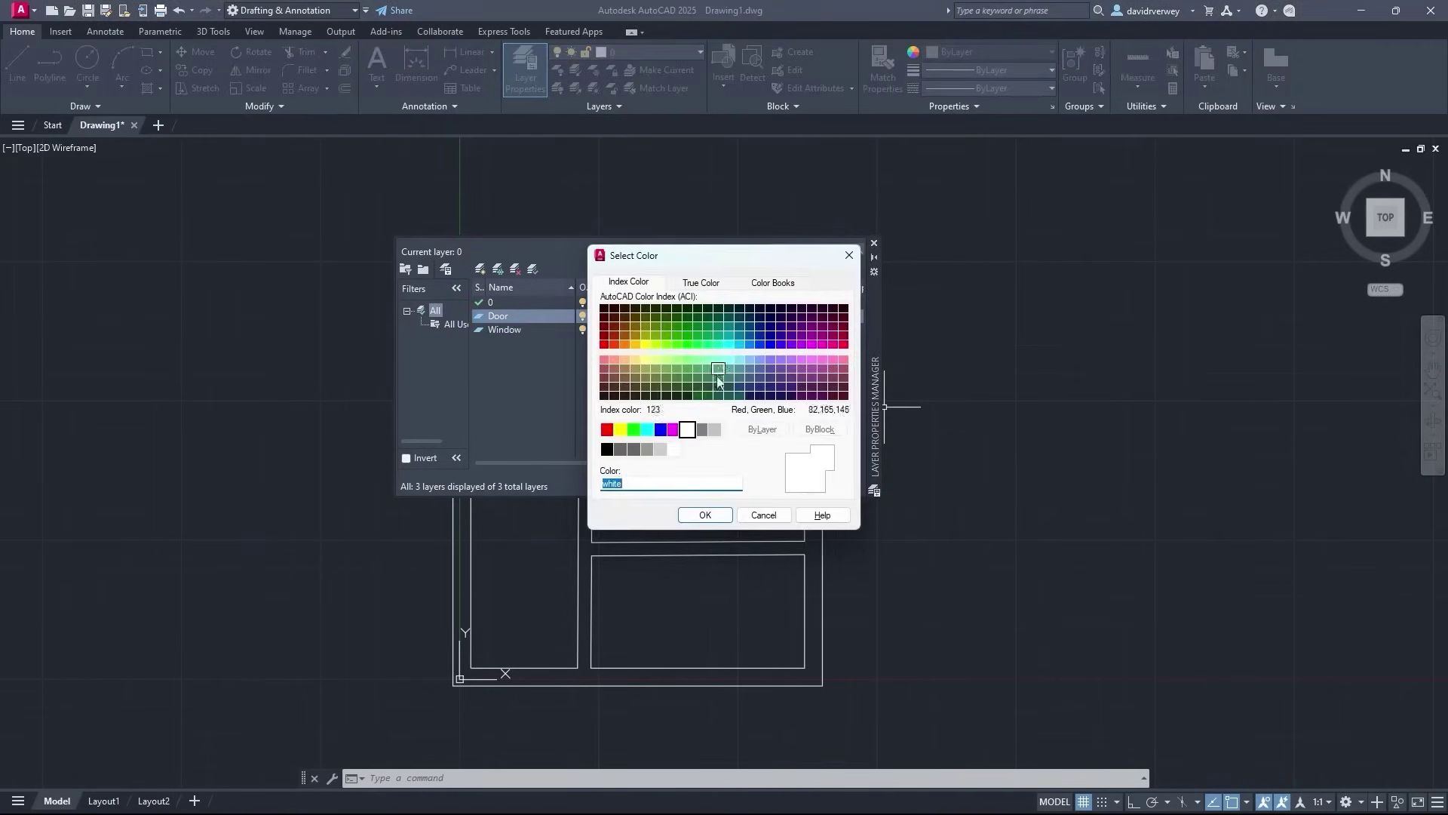
Set the Door layer colour to blue and the Window layer colour to red
click(660, 430)
click(704, 514)
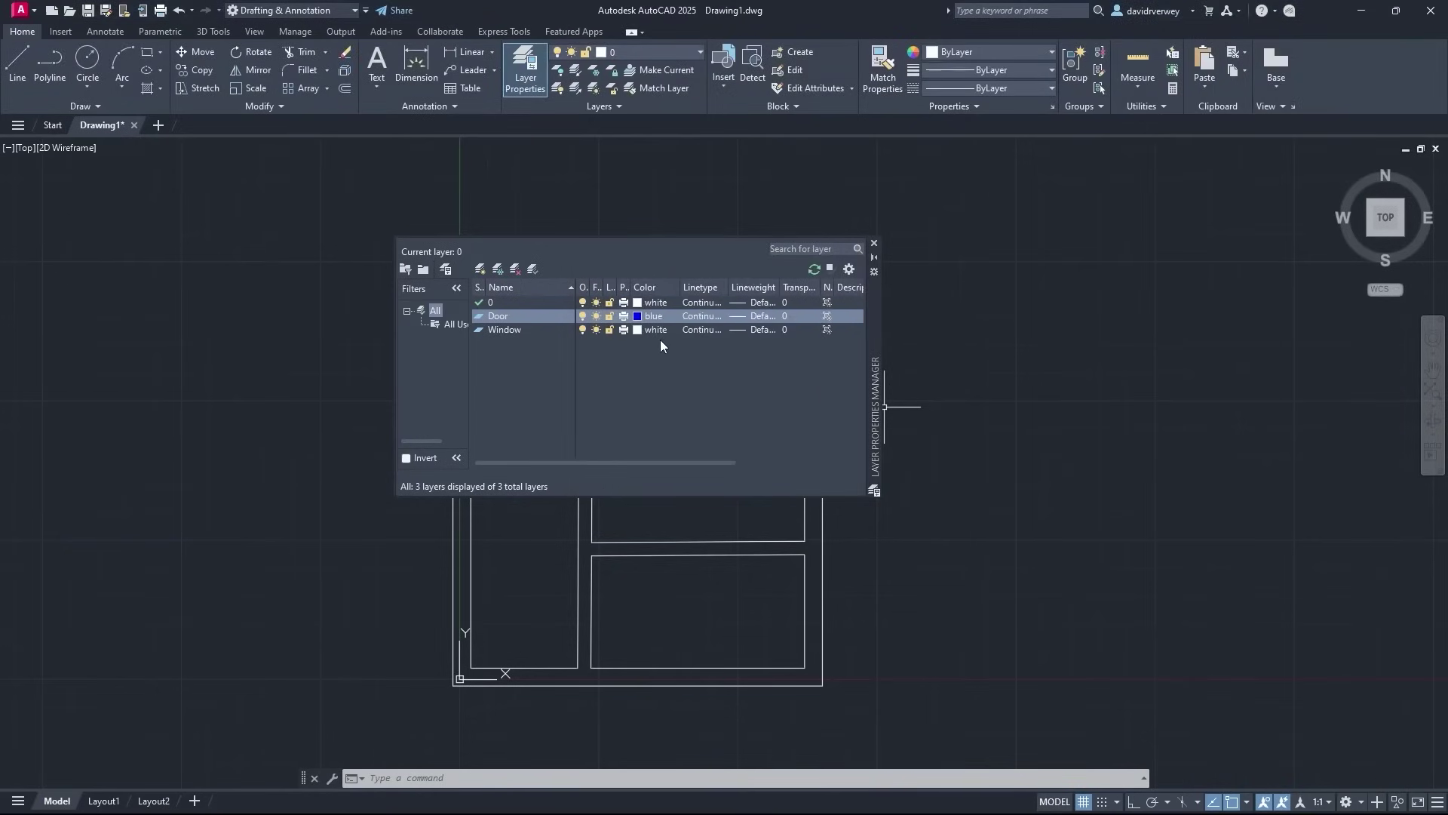
click(651, 329)
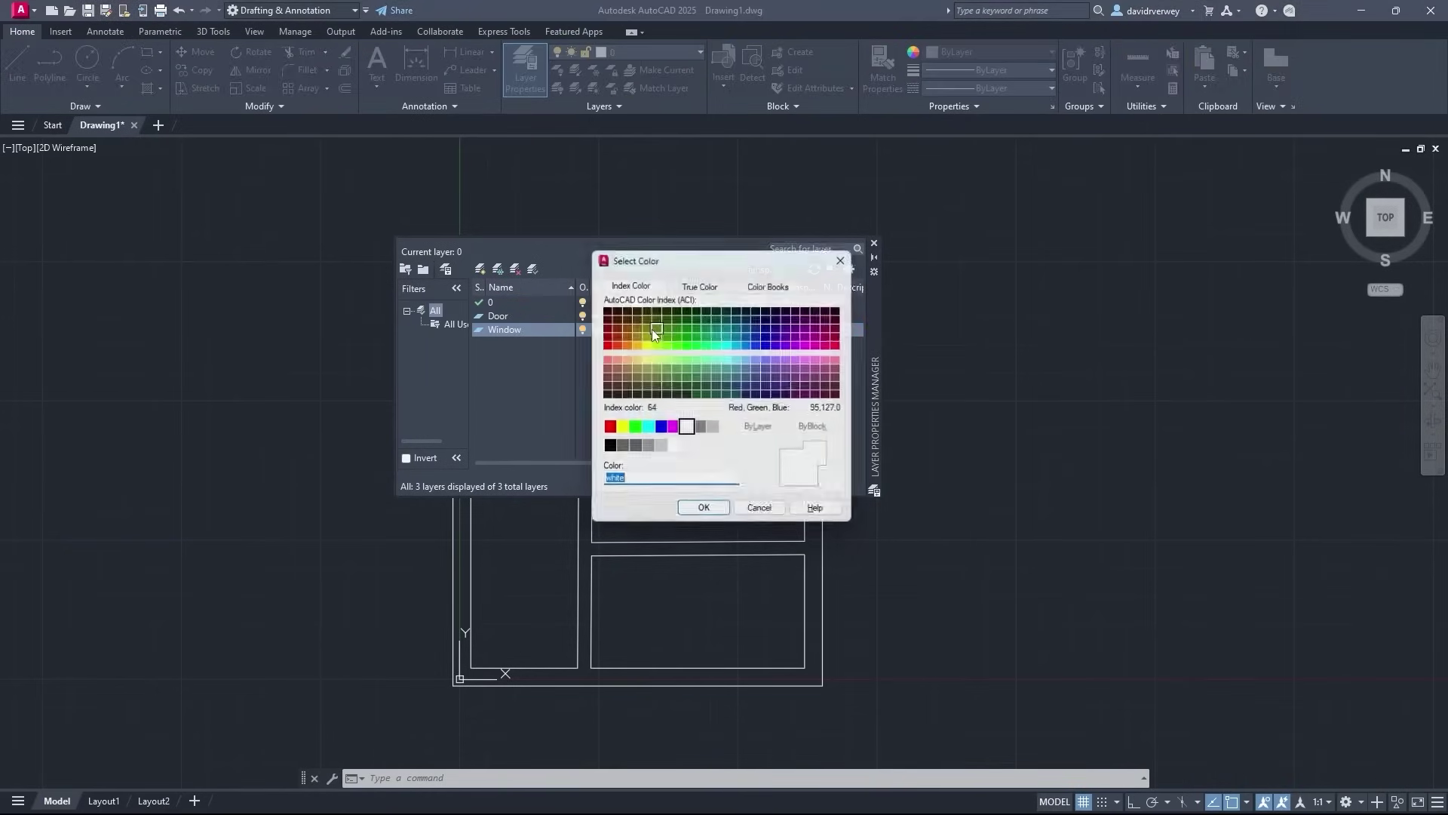
click(607, 430)
click(704, 515)
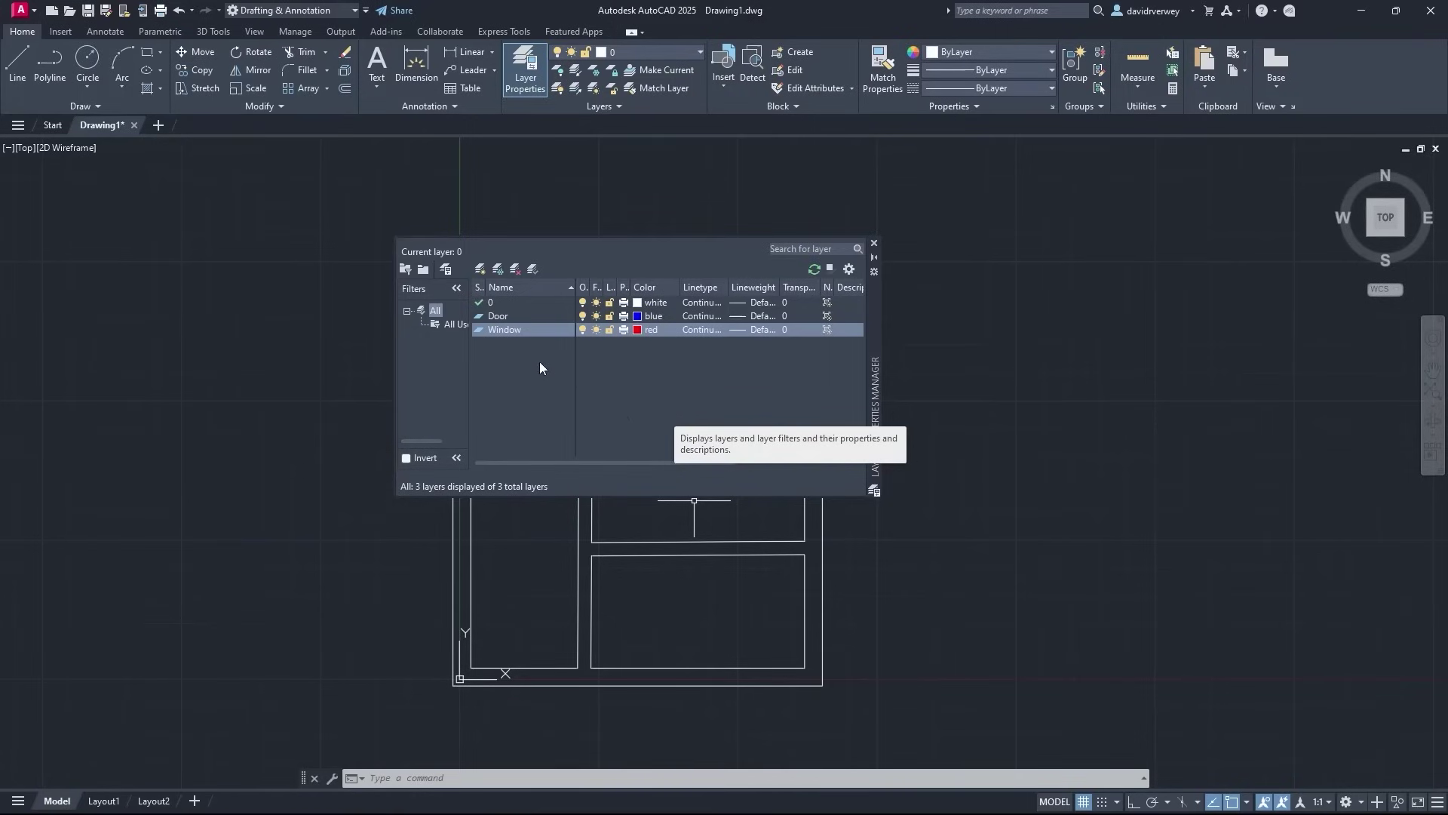
Close the layer manager and pan the floor plan right to clear drawing space
click(513, 316)
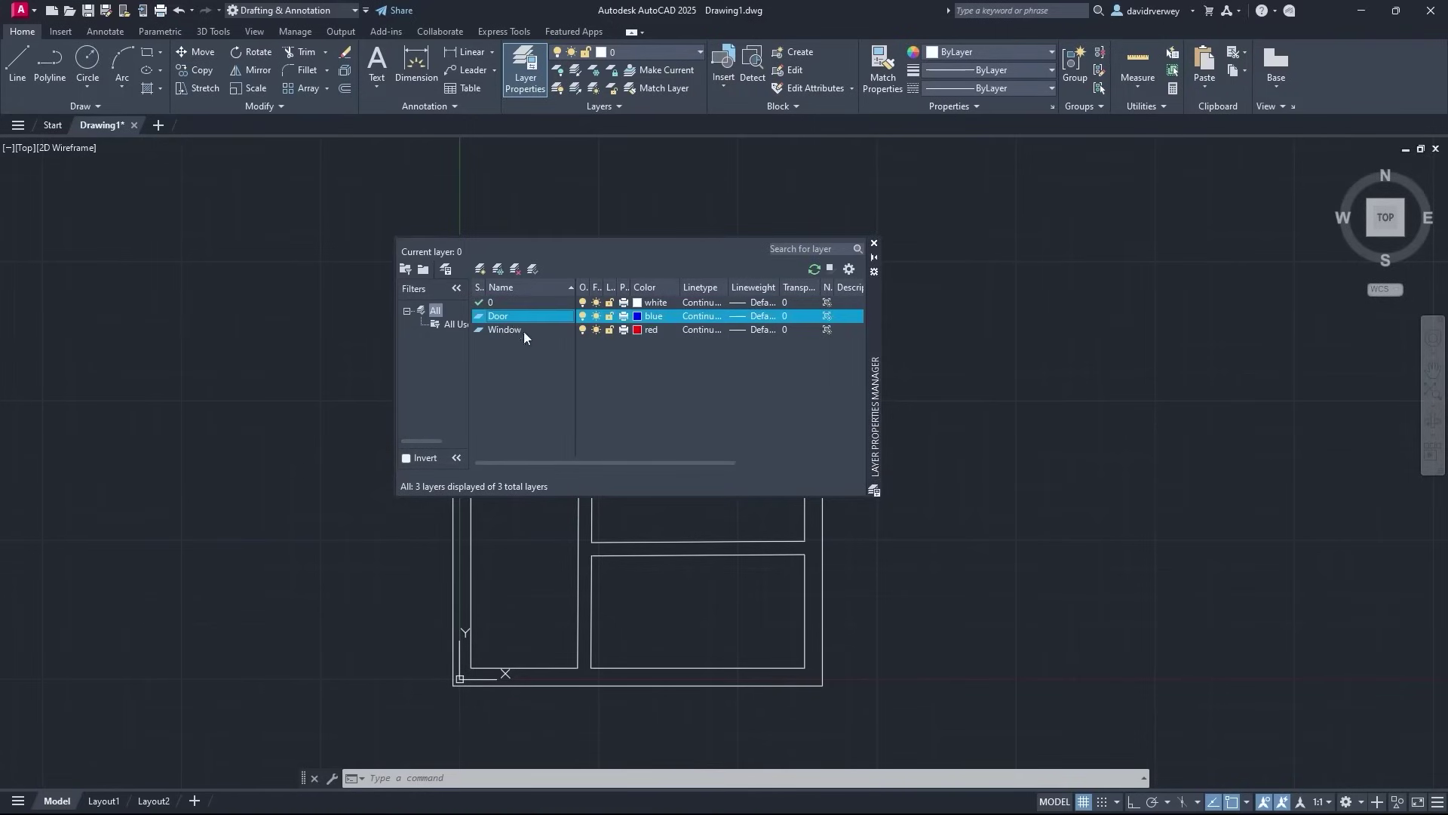
click(874, 243)
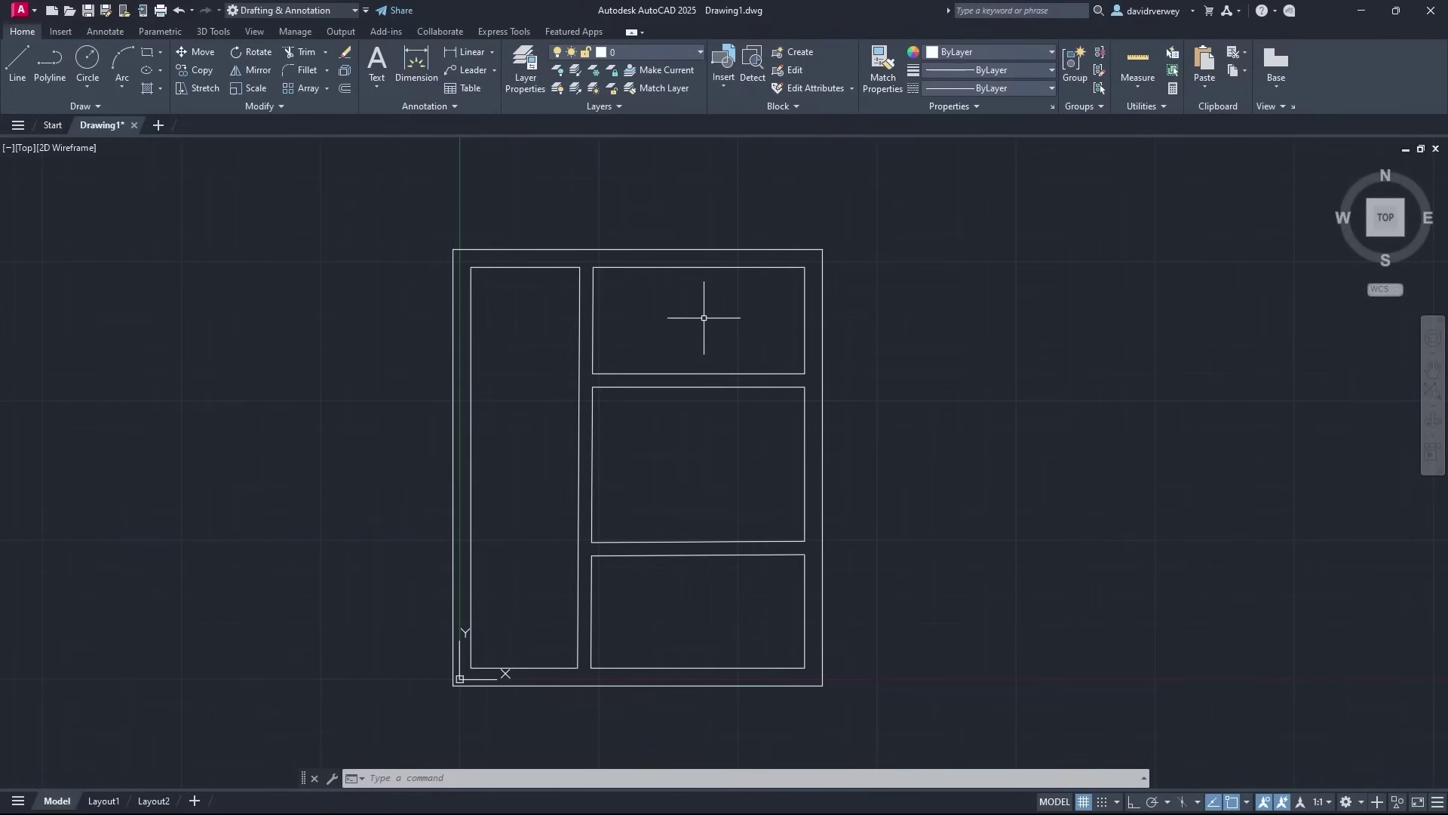
middle_drag(704, 318, 1057, 244)
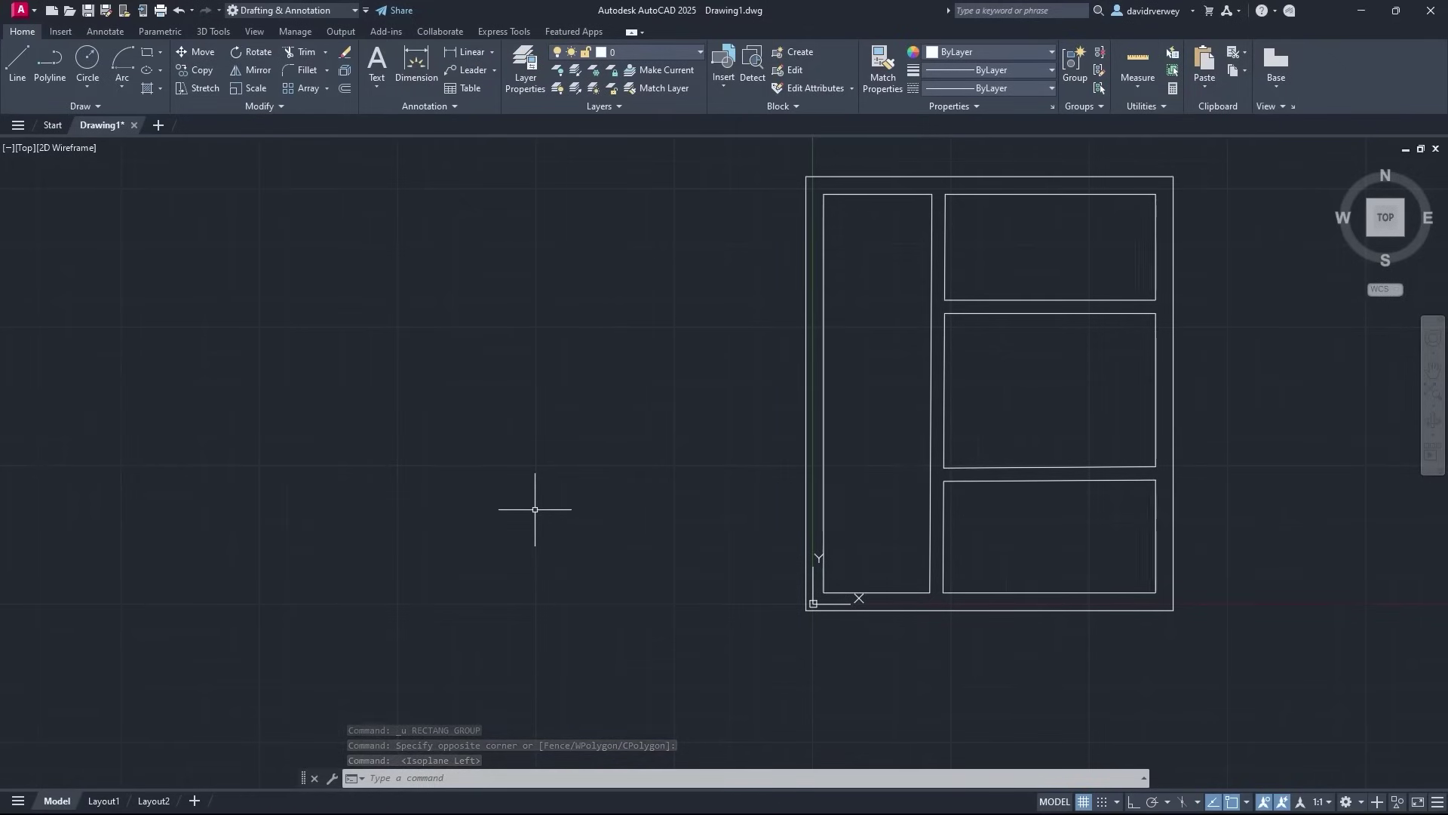
Make Door the current layer and draw a 4" by 3' rectangle for the door leaf
click(664, 50)
click(640, 89)
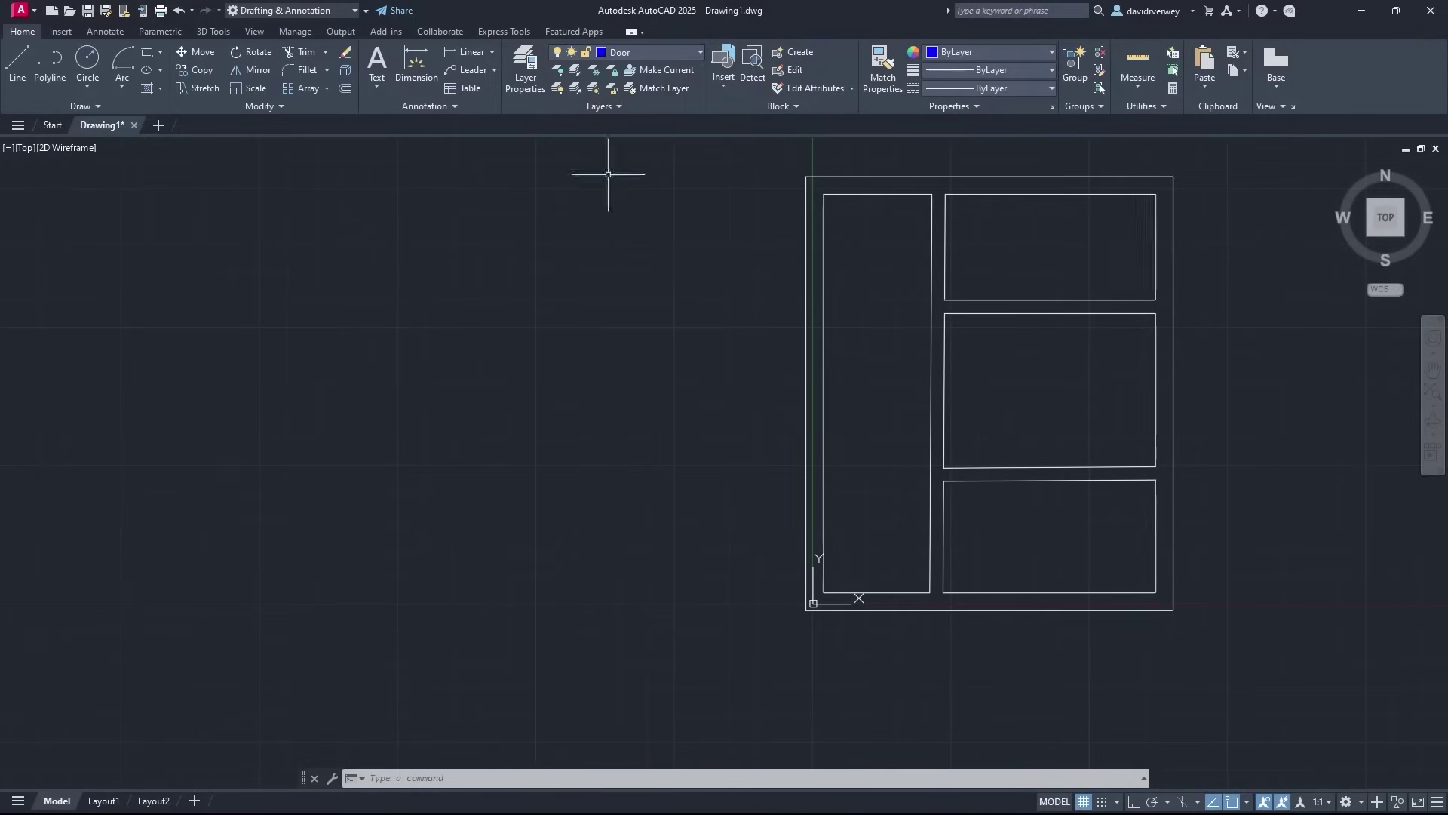
click(147, 51)
click(538, 603)
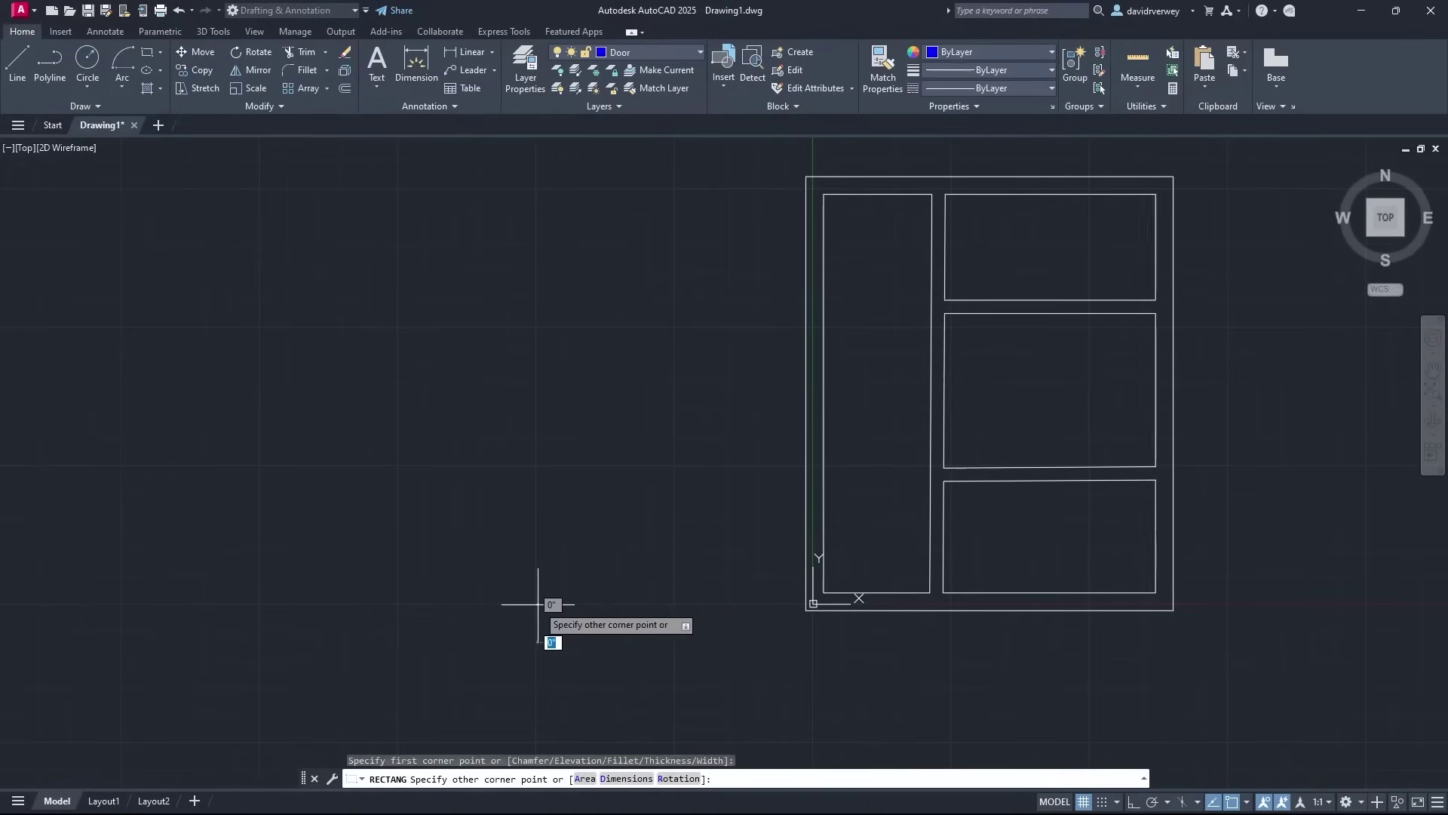
text(4)
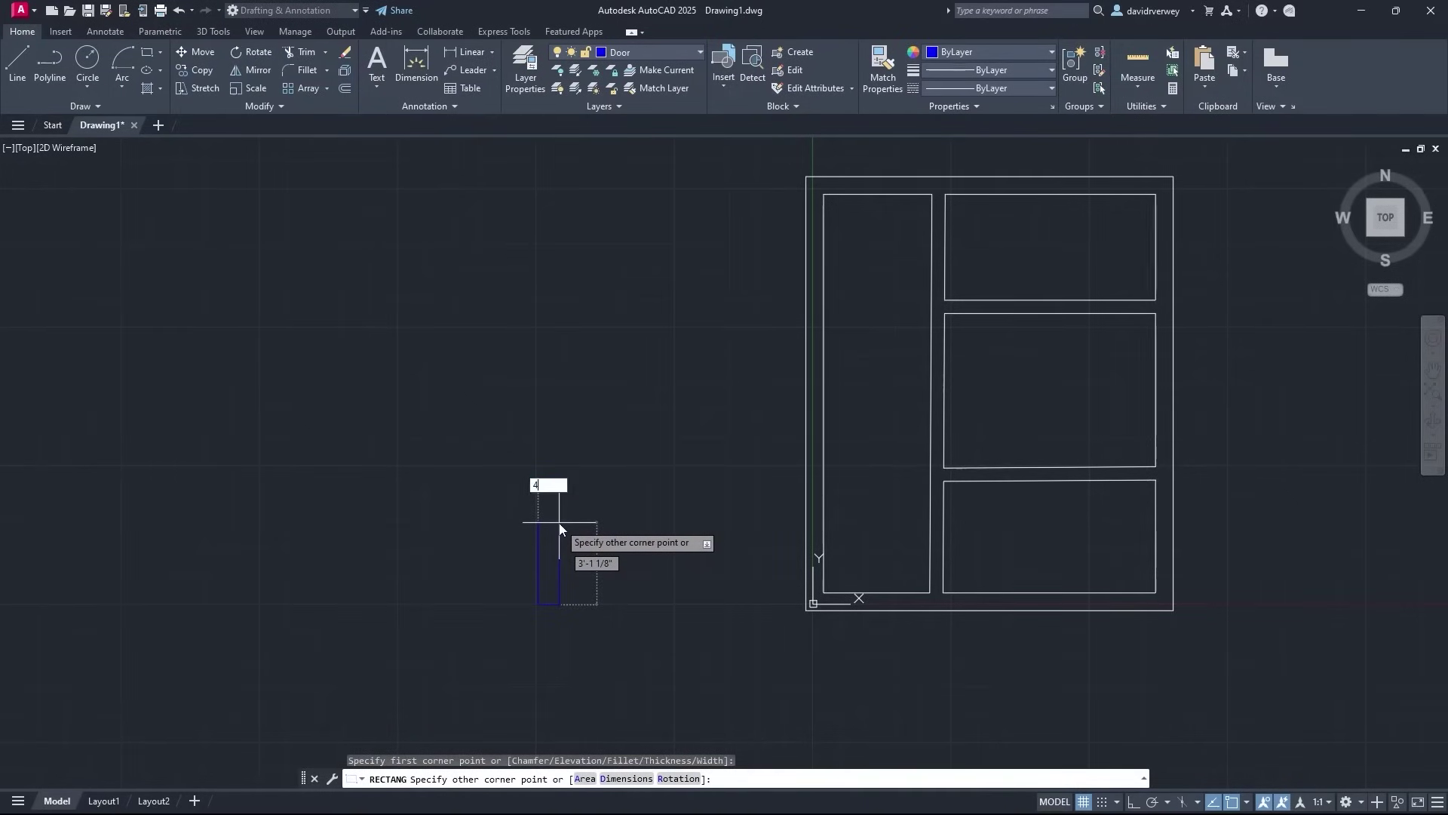
key(Tab)
text(3)
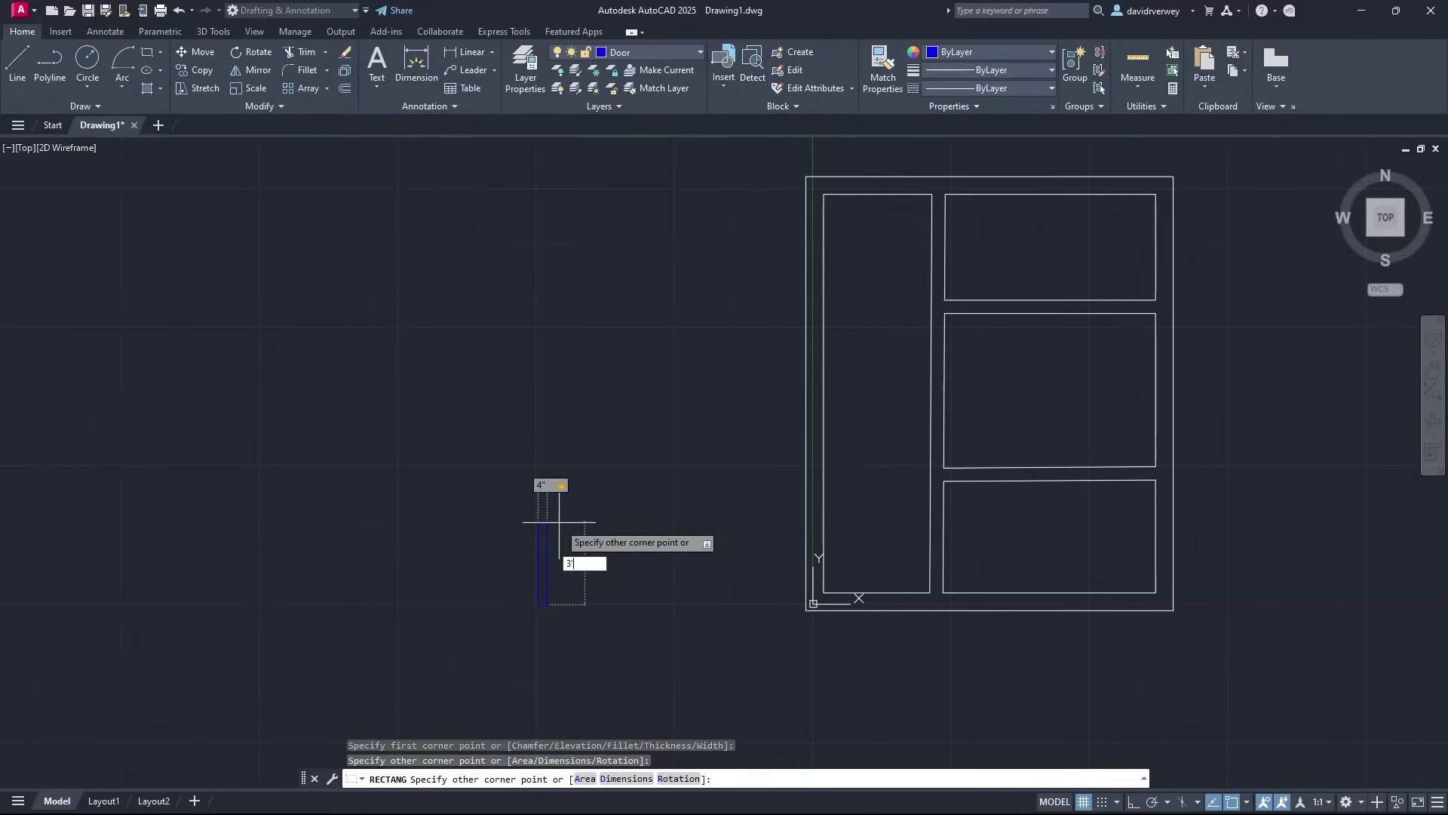
text(')
key(Return)
Draw the quarter-circle swing arc using Center, Start, End from the leaf's bottom corner
scroll(540, 596, up, 3)
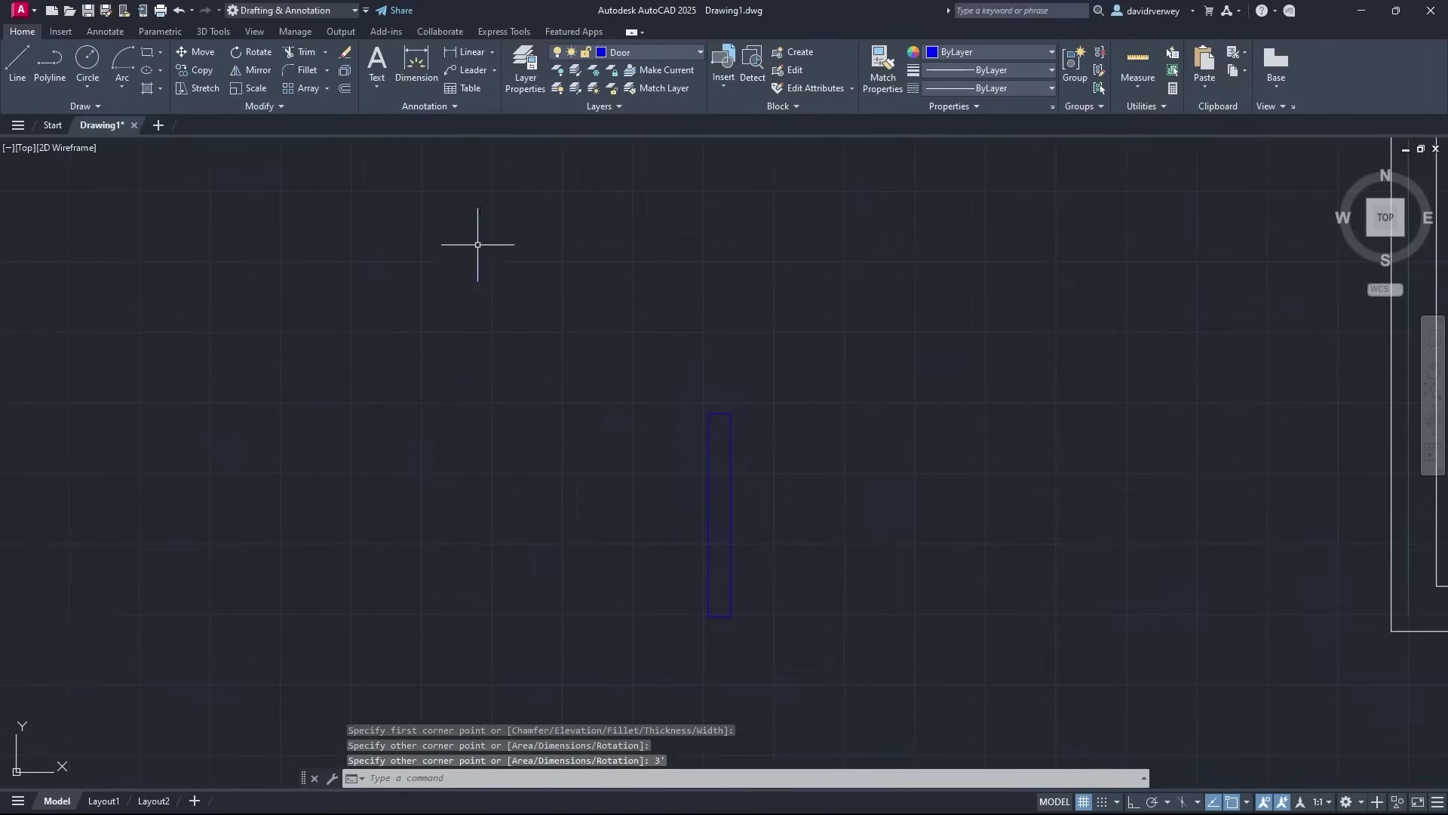
click(122, 86)
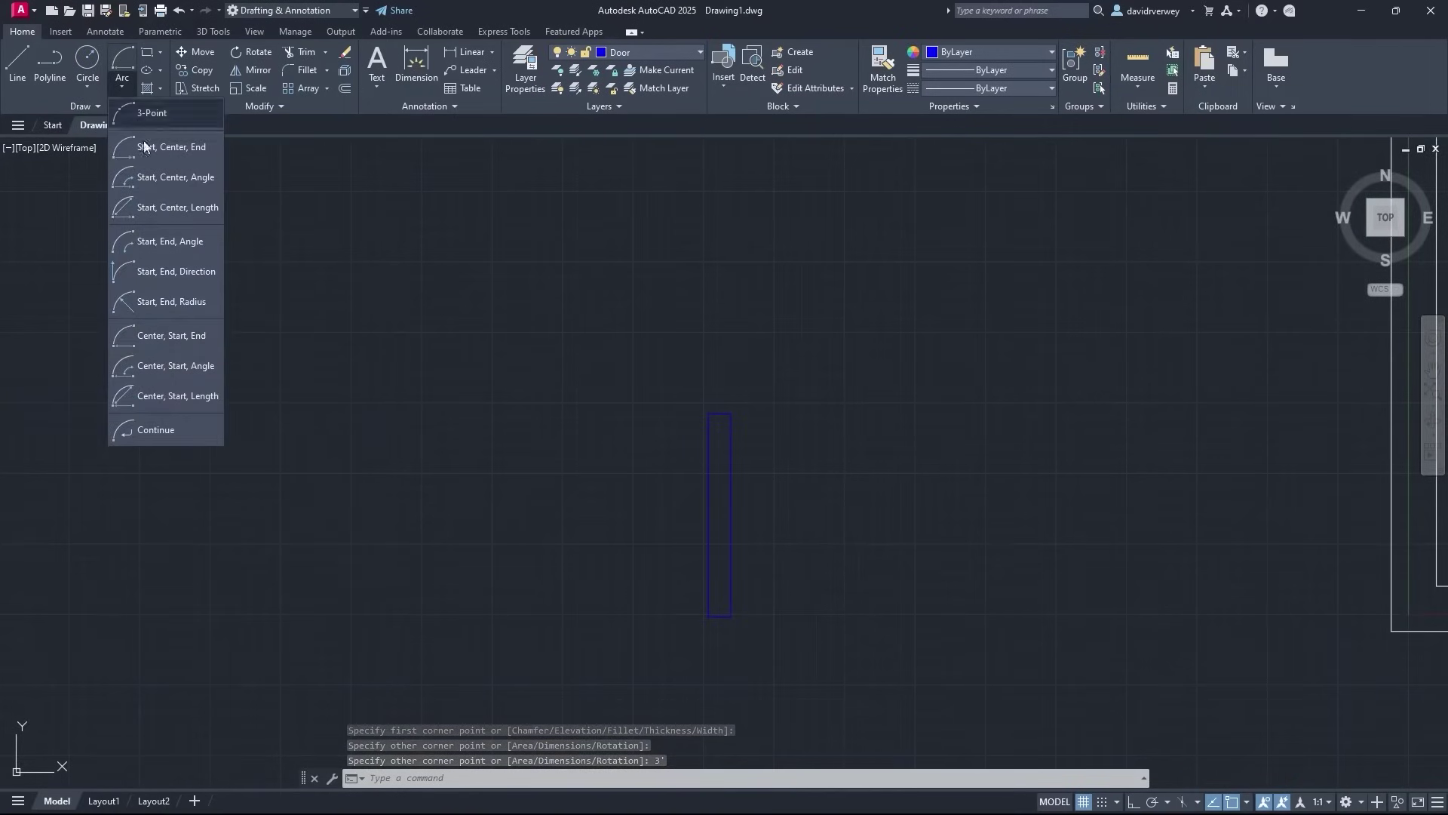
click(179, 338)
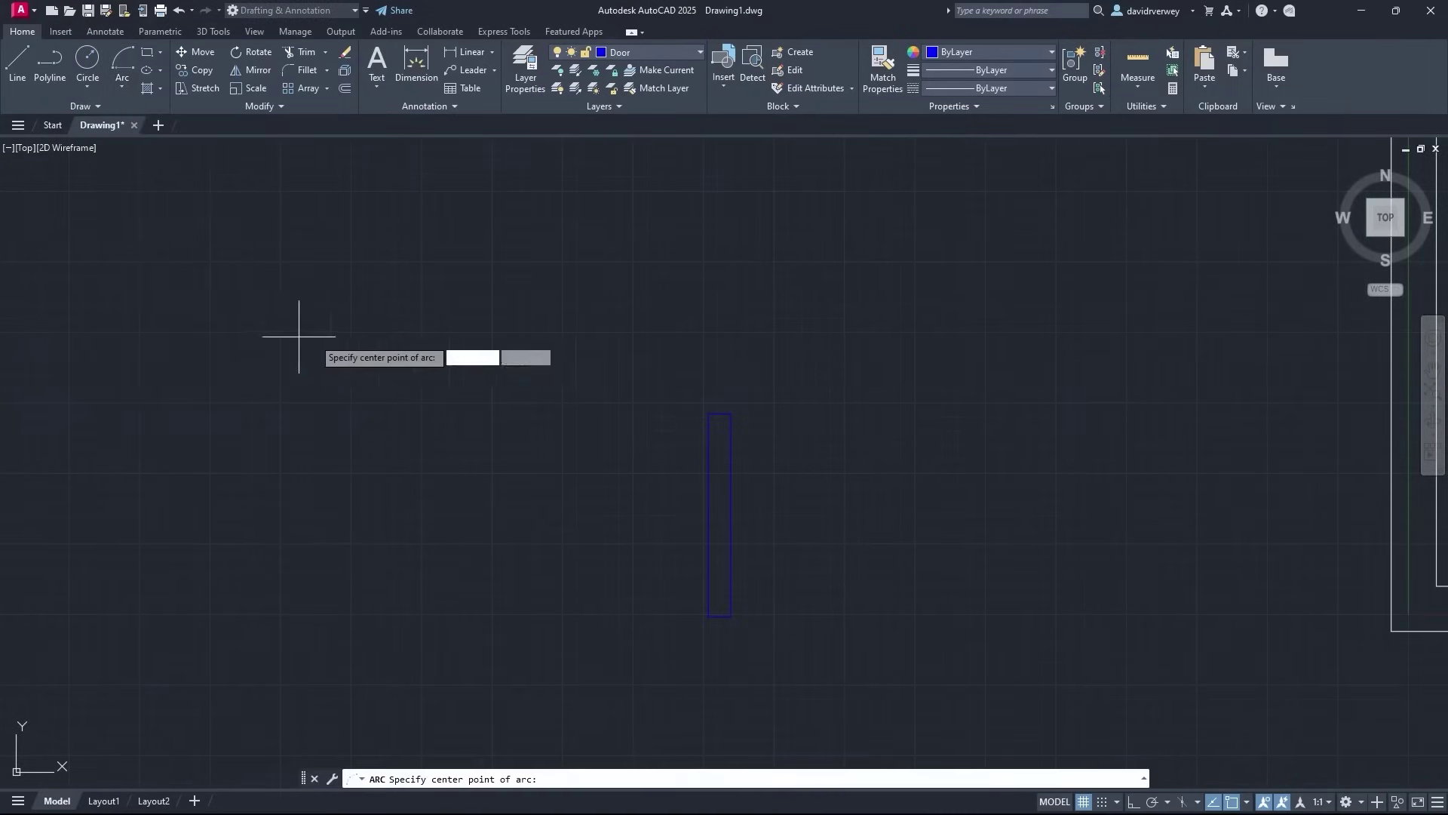
scroll(641, 534, up, 2)
click(688, 611)
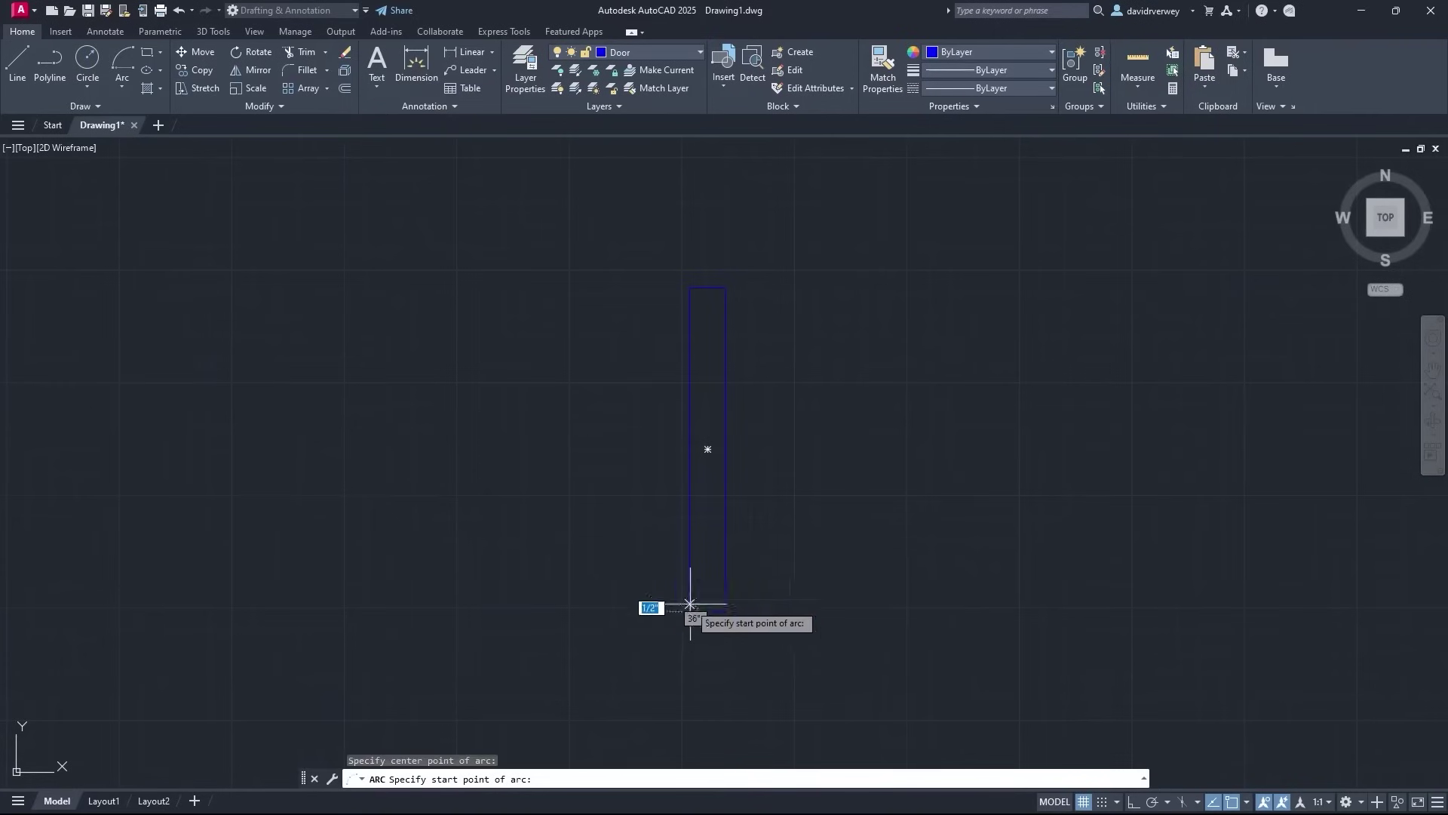
click(690, 288)
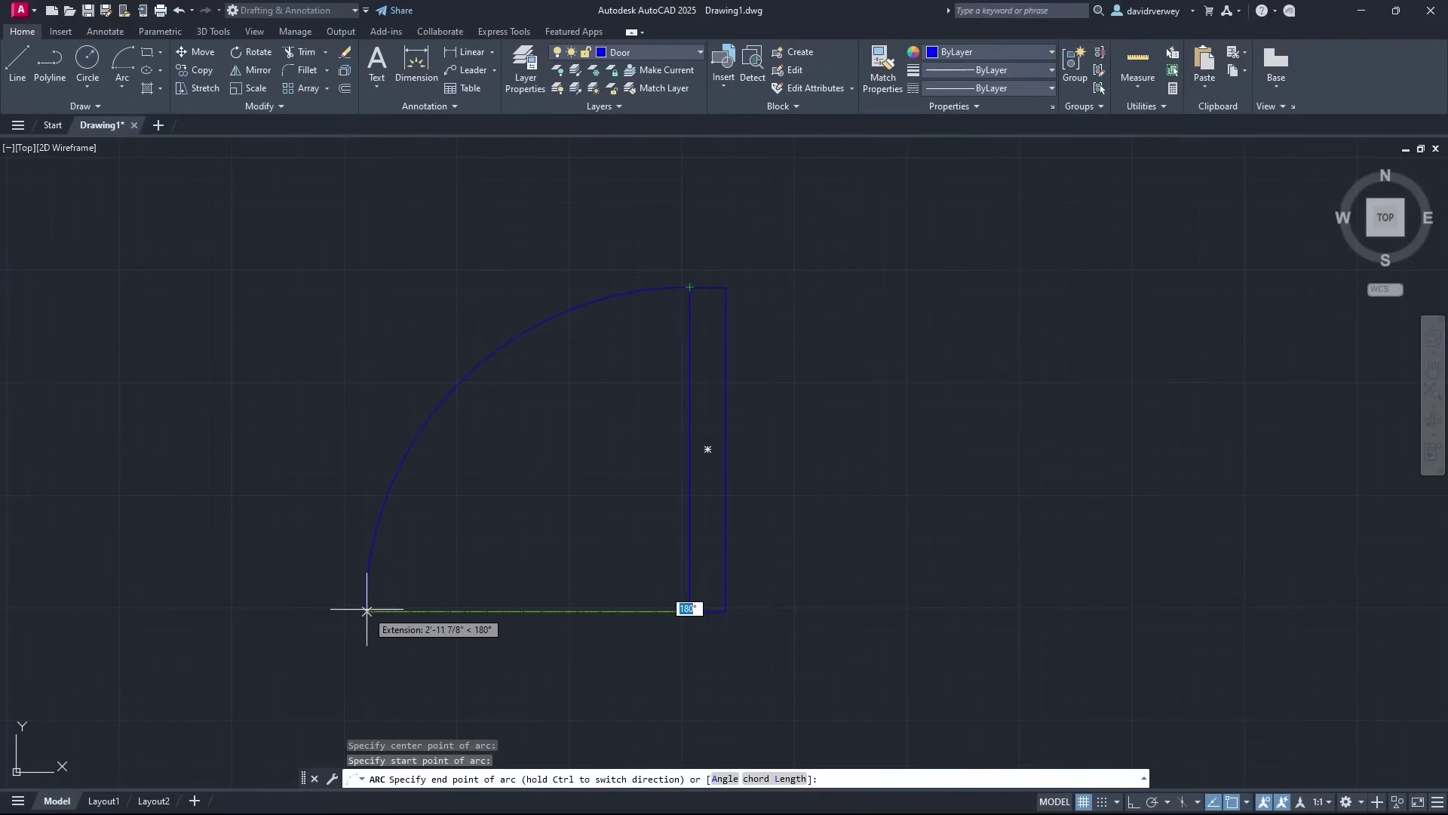
click(368, 611)
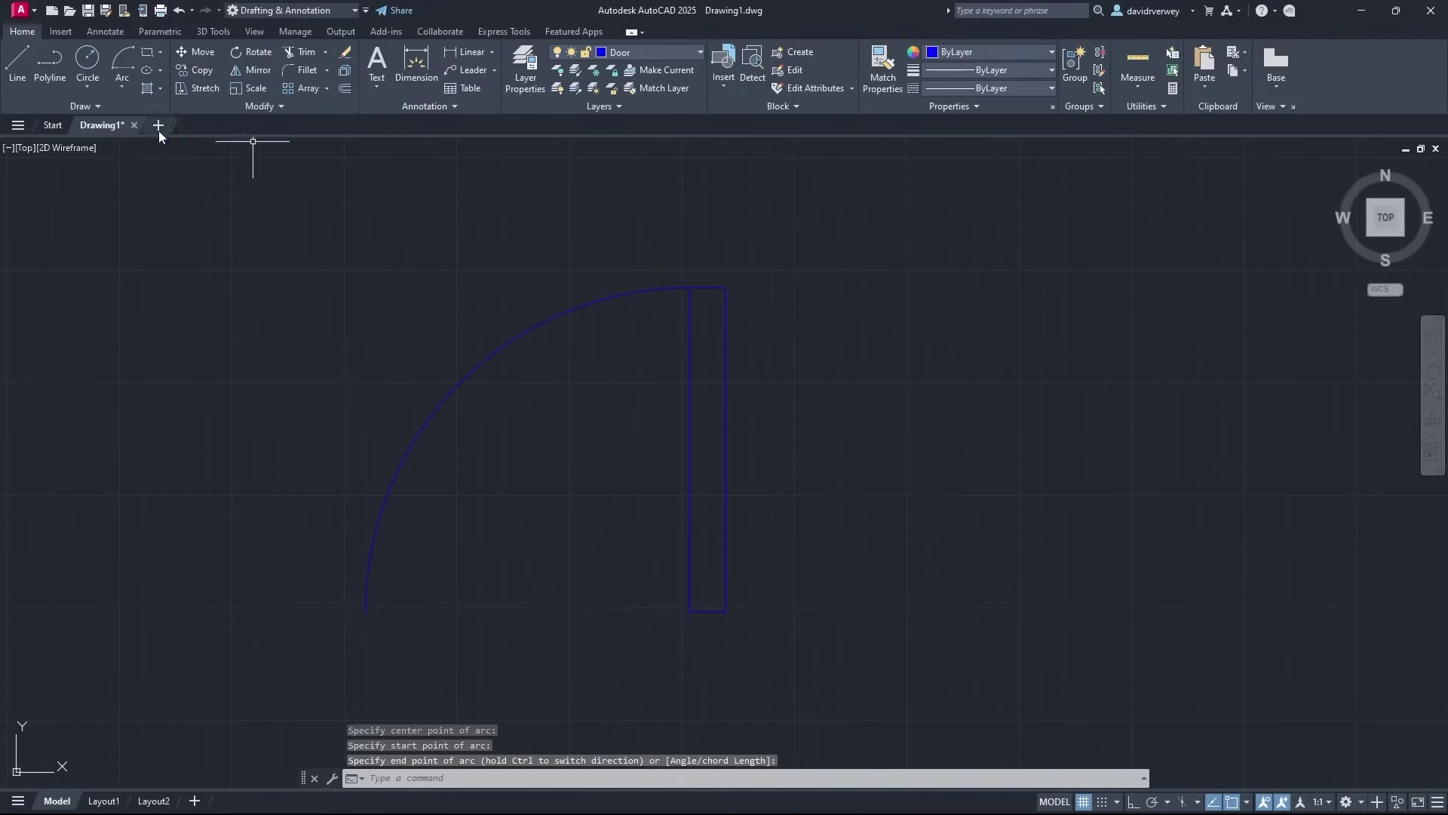
Draw a line closing the door's bottom and window-select all the door geometry
click(50, 60)
click(18, 60)
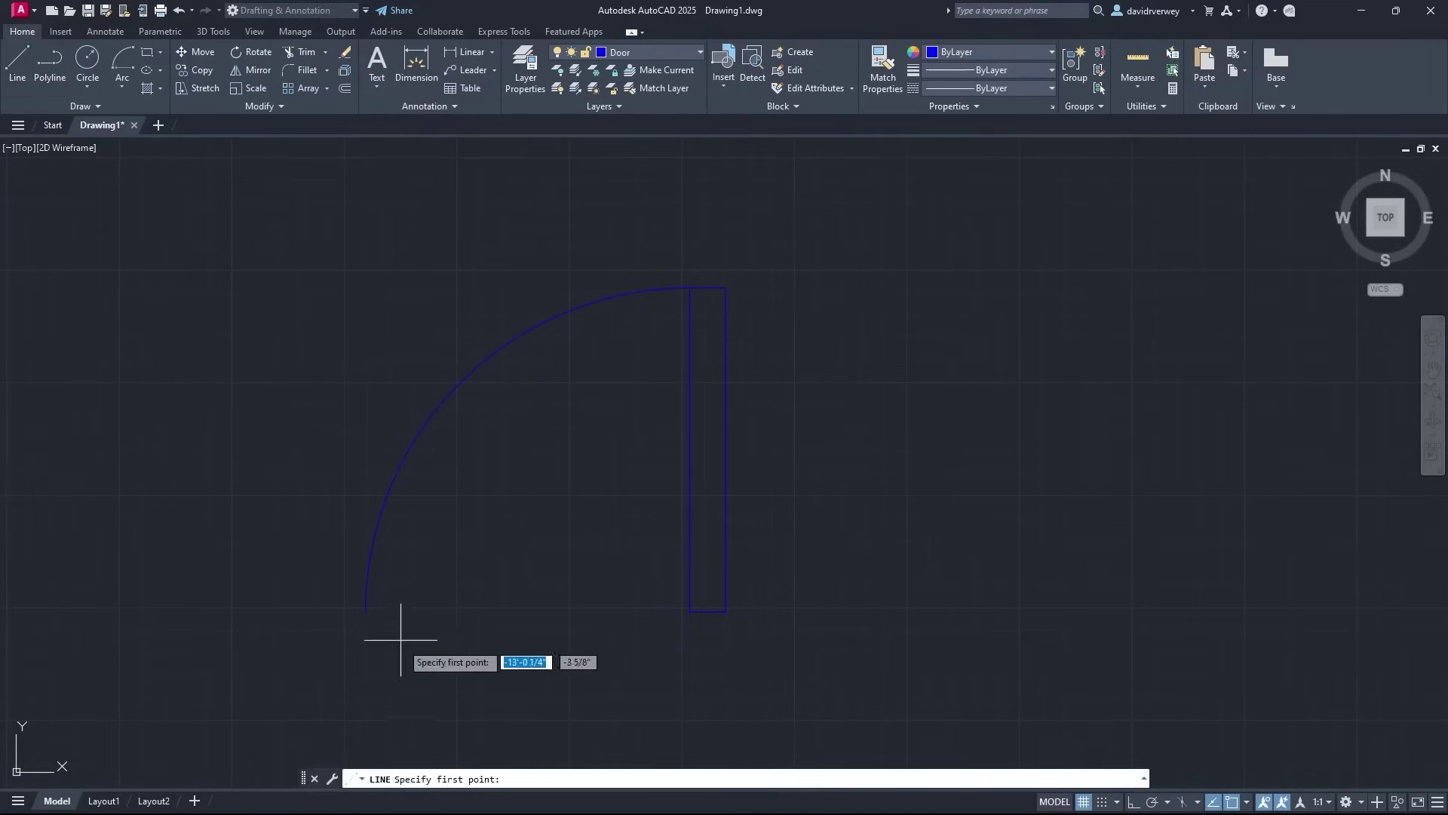
click(366, 611)
click(689, 611)
key(Escape)
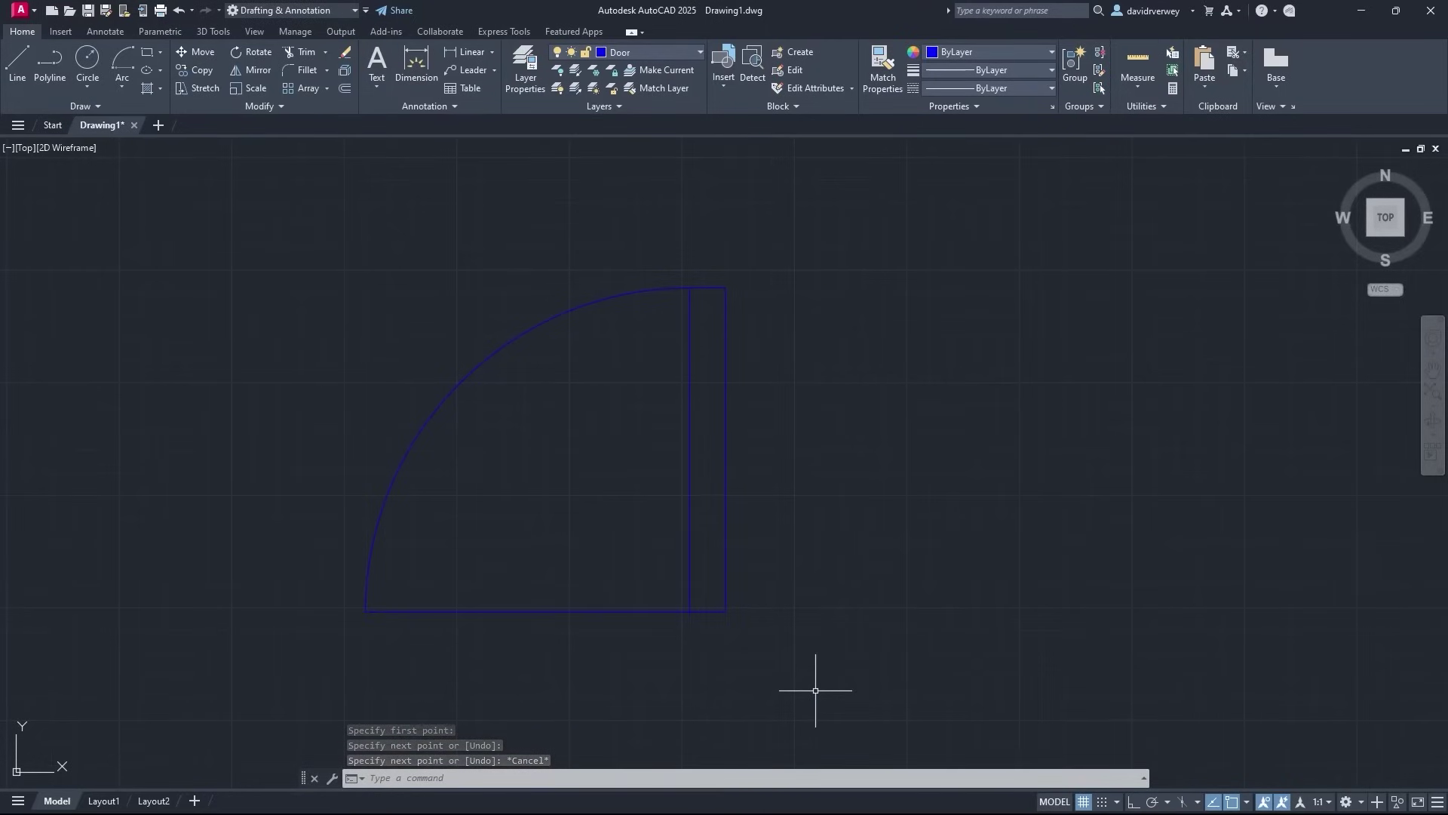
click(816, 690)
click(301, 236)
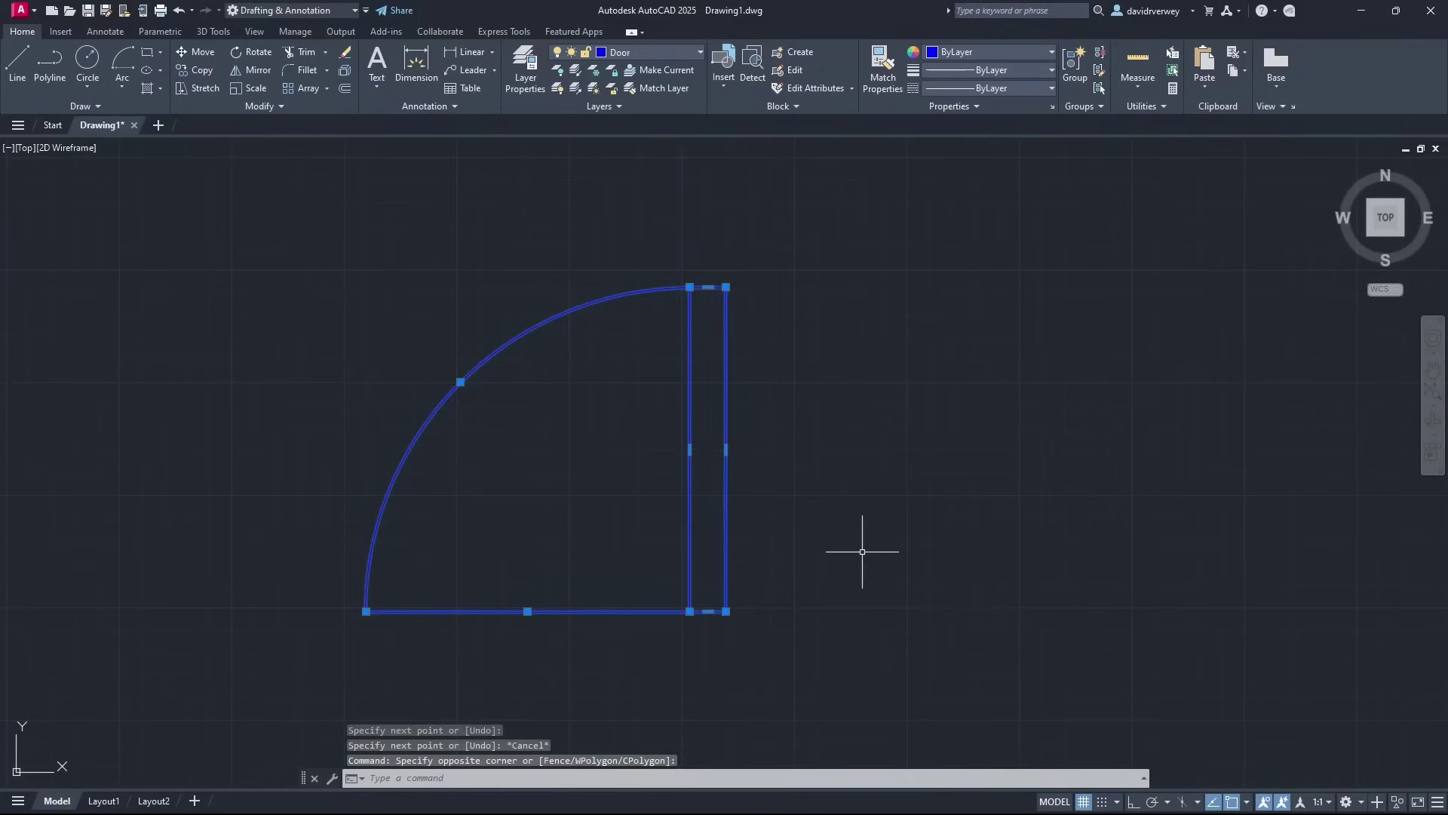
Start BLOCK, name it 'Door Single' and set its base point at the door's bottom-right corner
text(block)
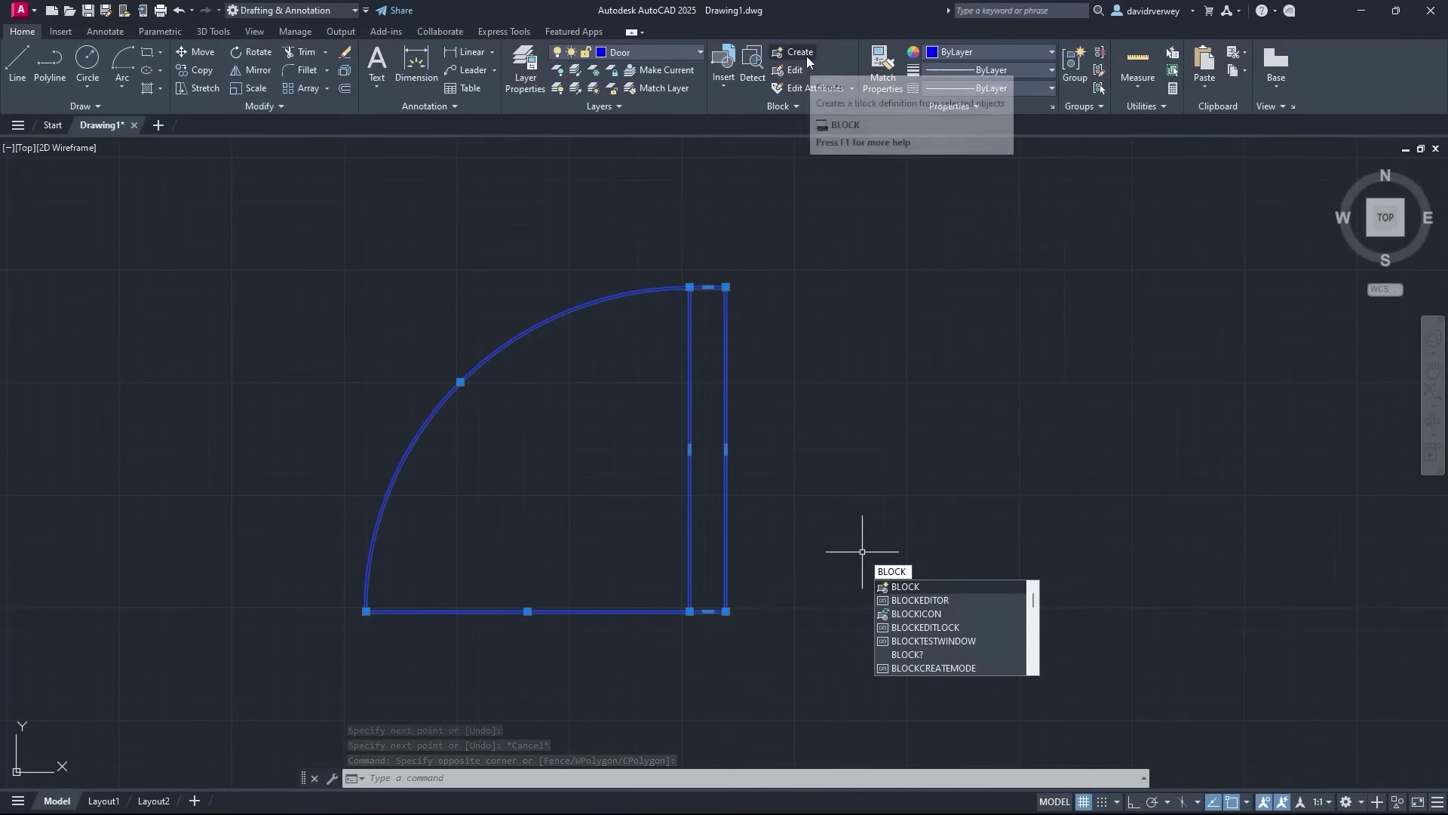
click(909, 586)
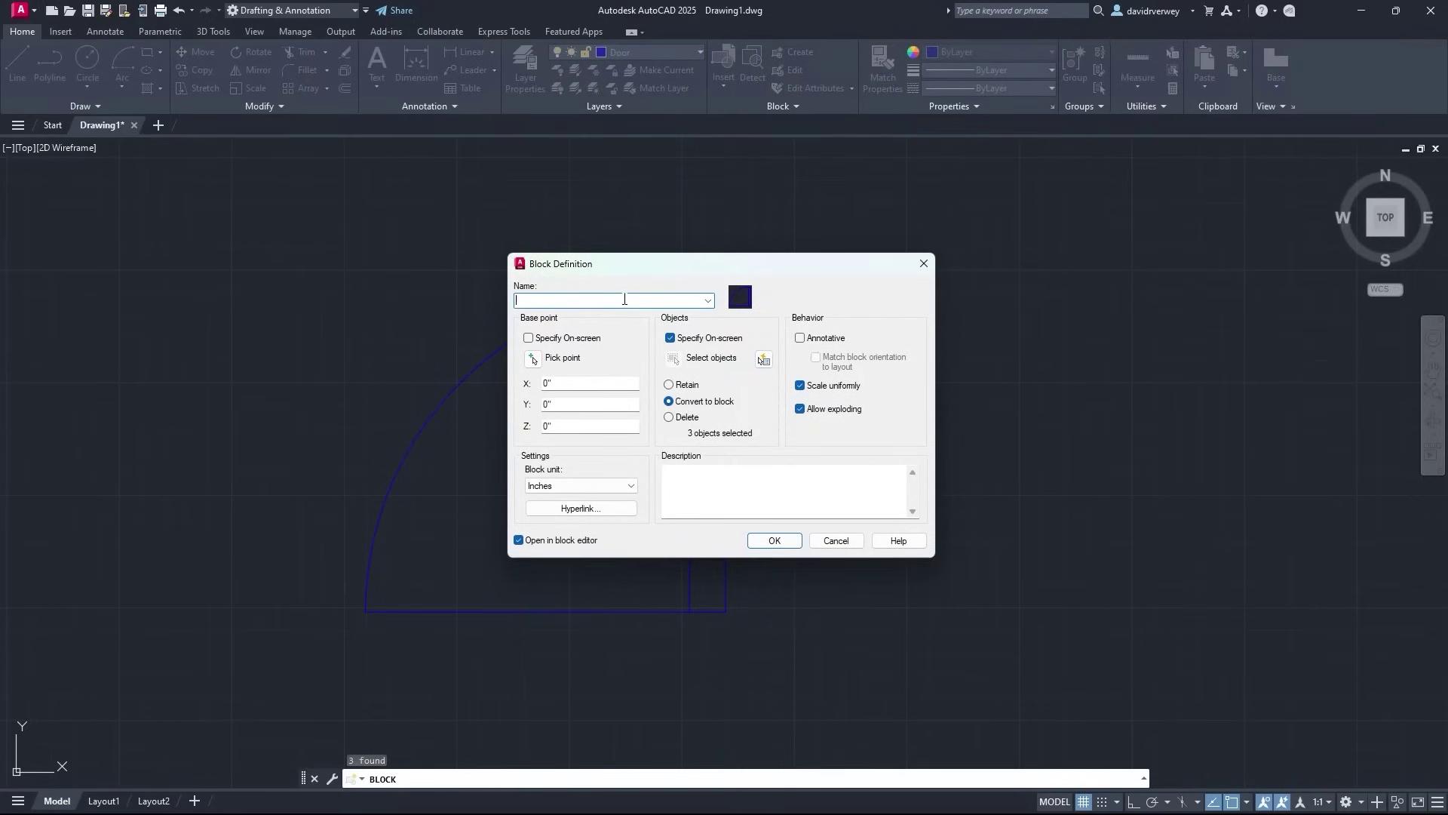
text(D)
text(Single)
click(532, 359)
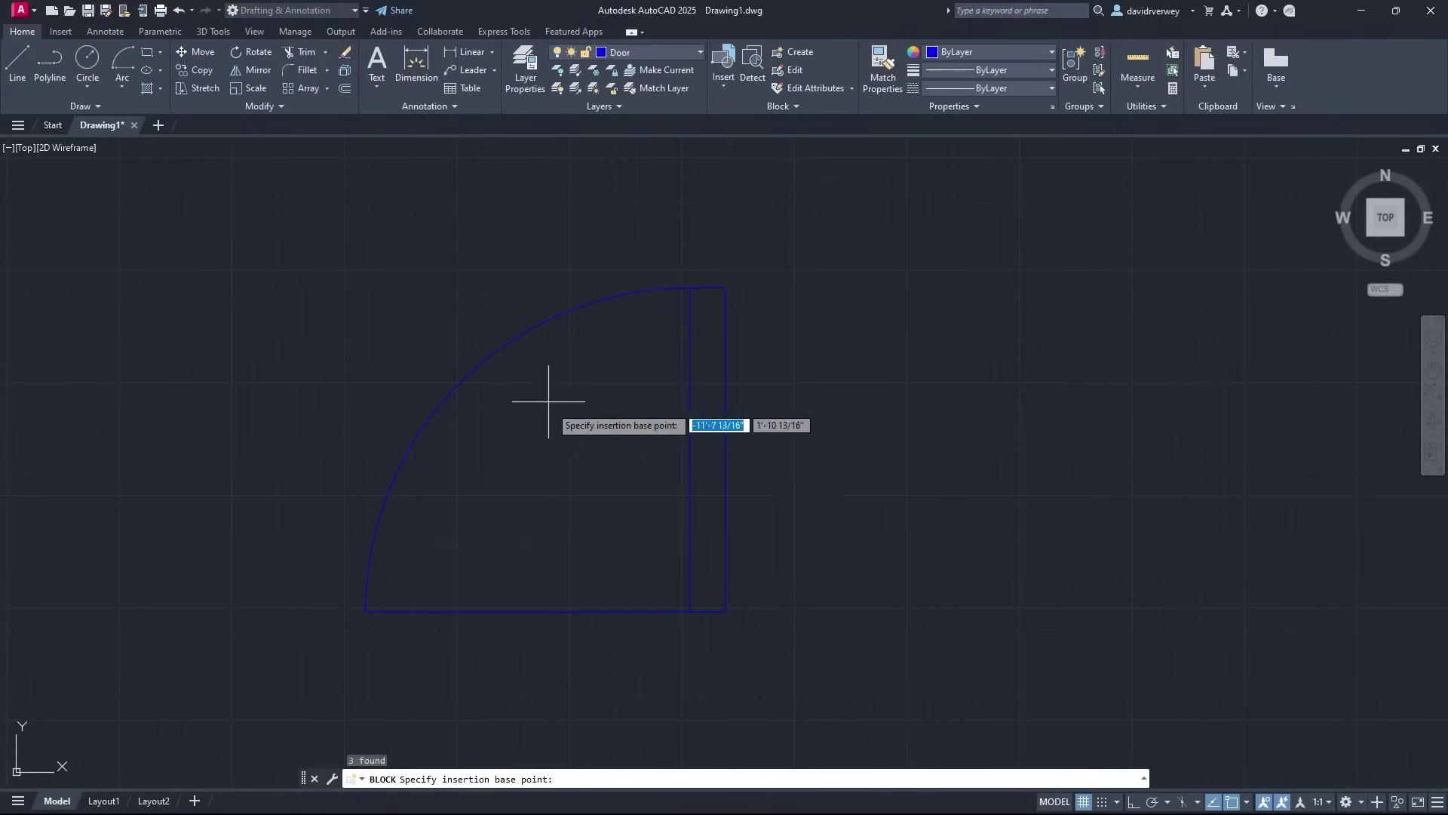
click(725, 611)
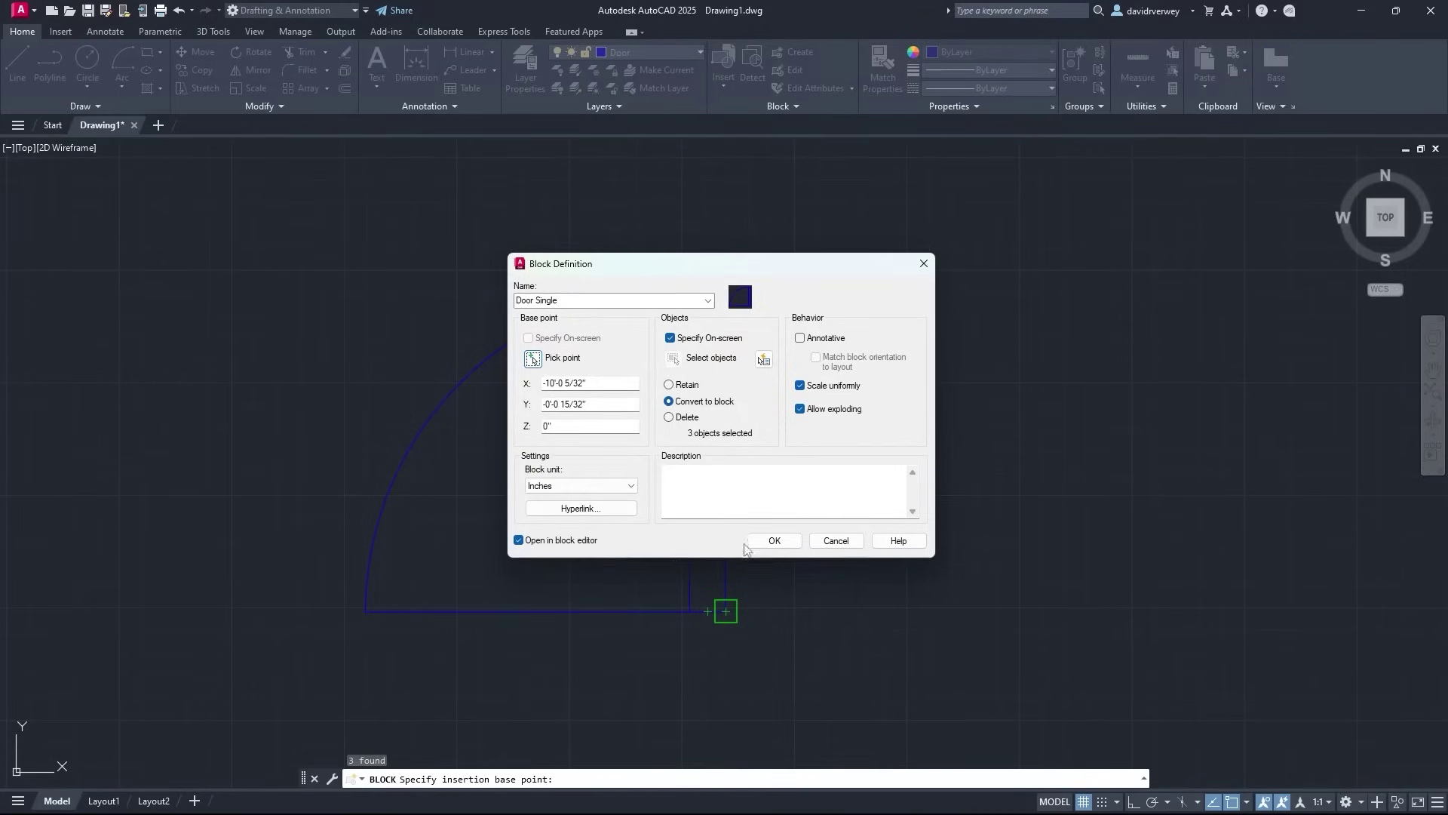
Turn off Open in block editor, select the door leaf and bottom line, and create the block
click(519, 541)
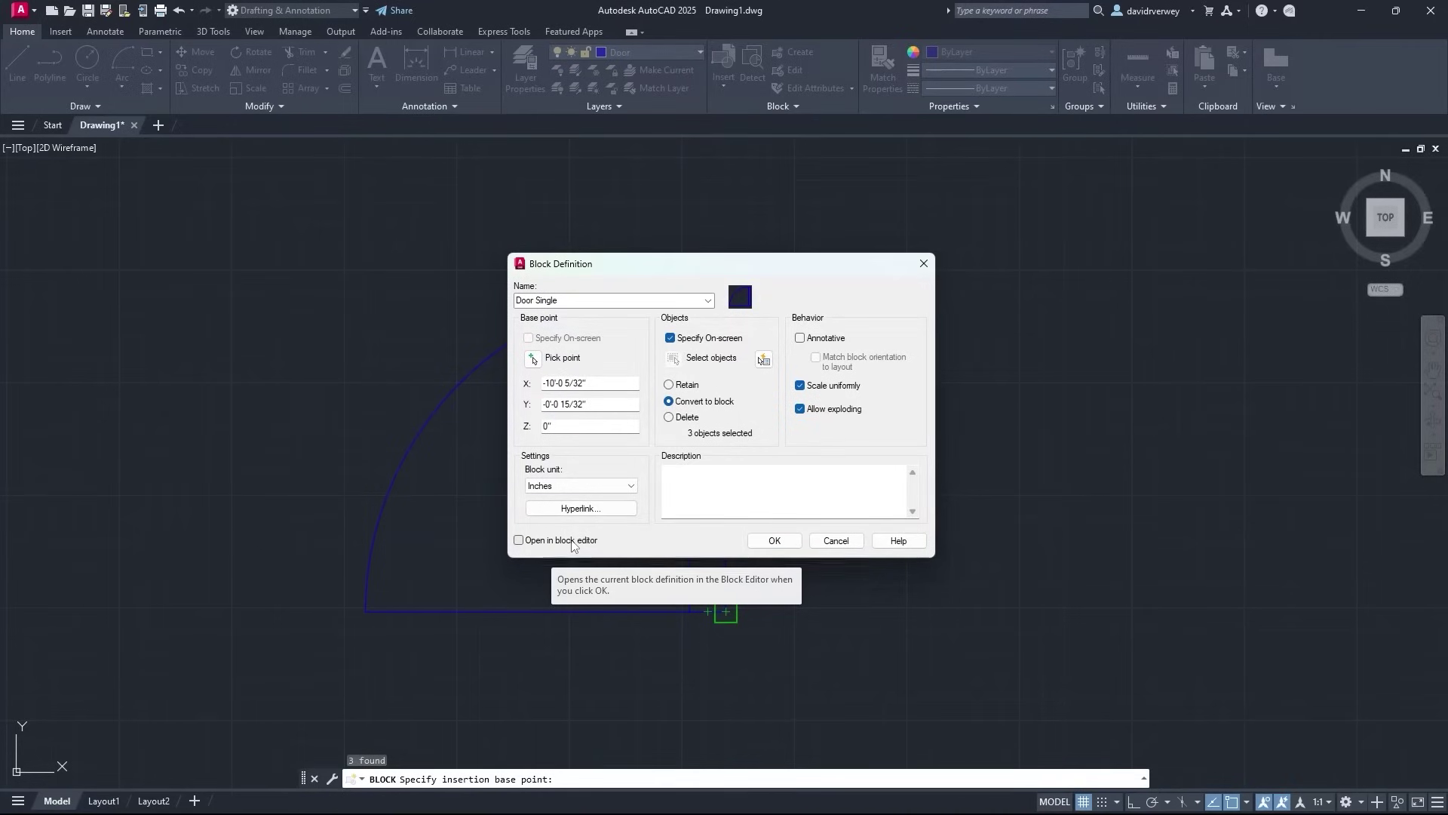
click(775, 541)
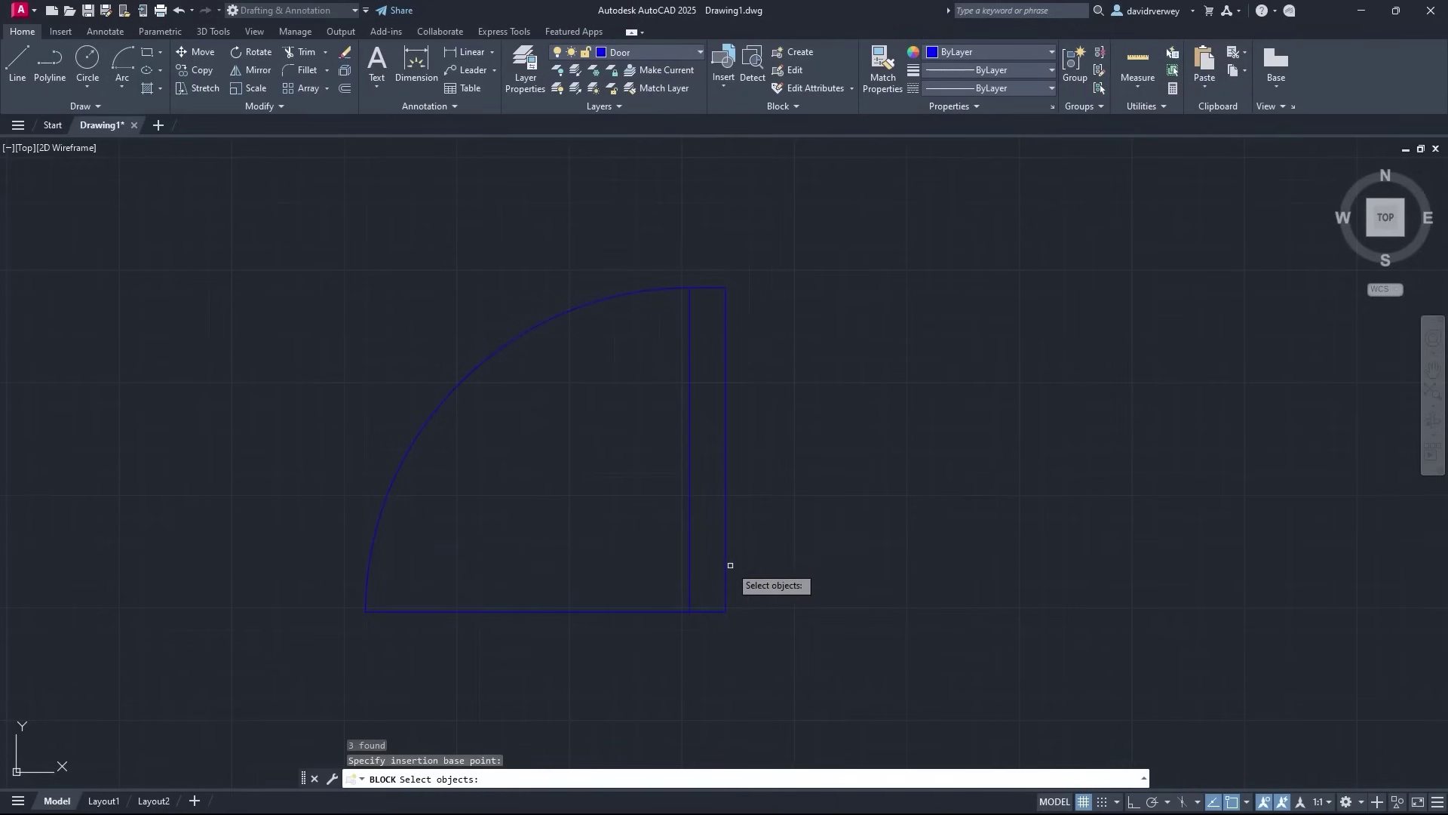
click(726, 592)
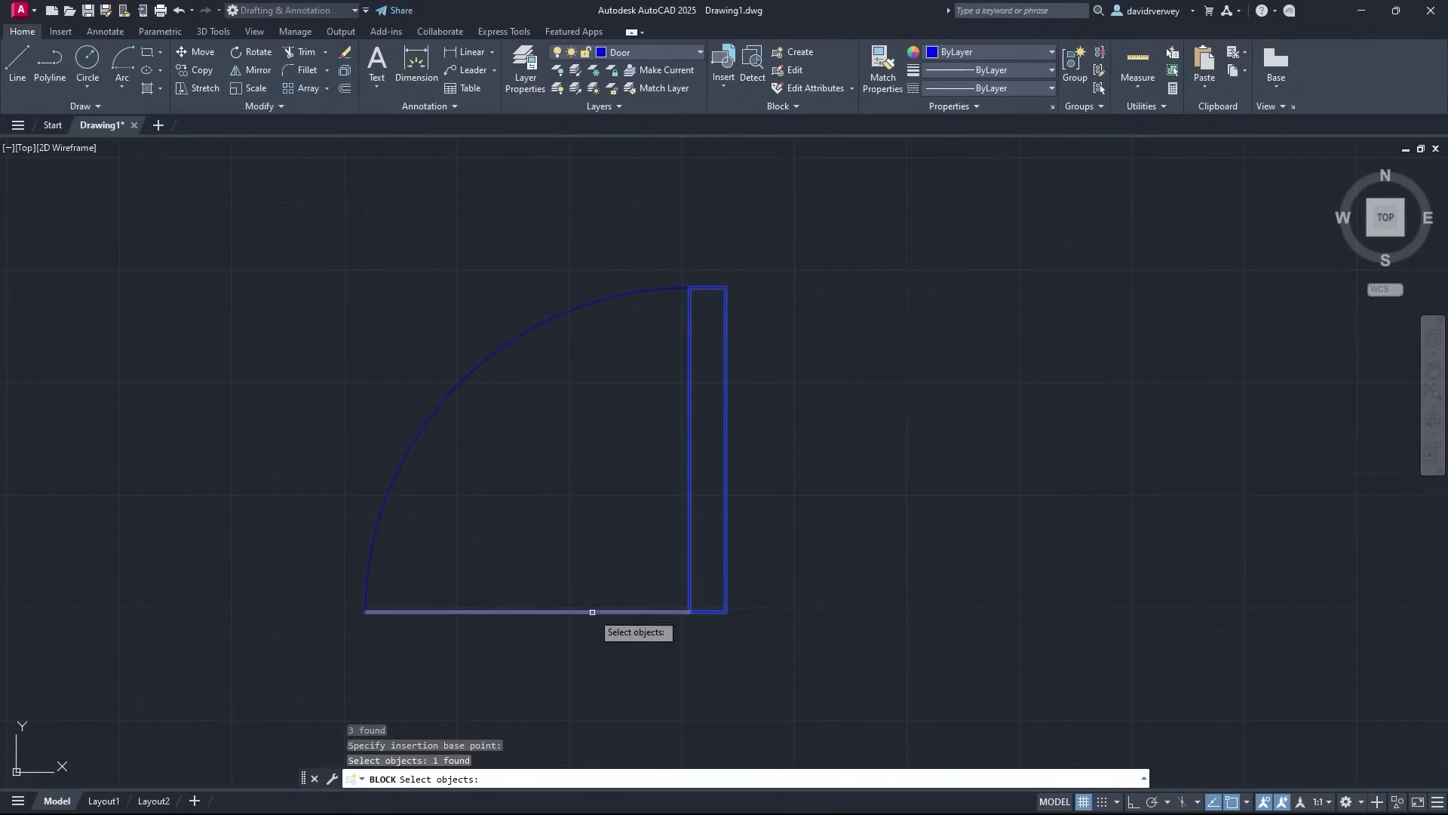
click(598, 613)
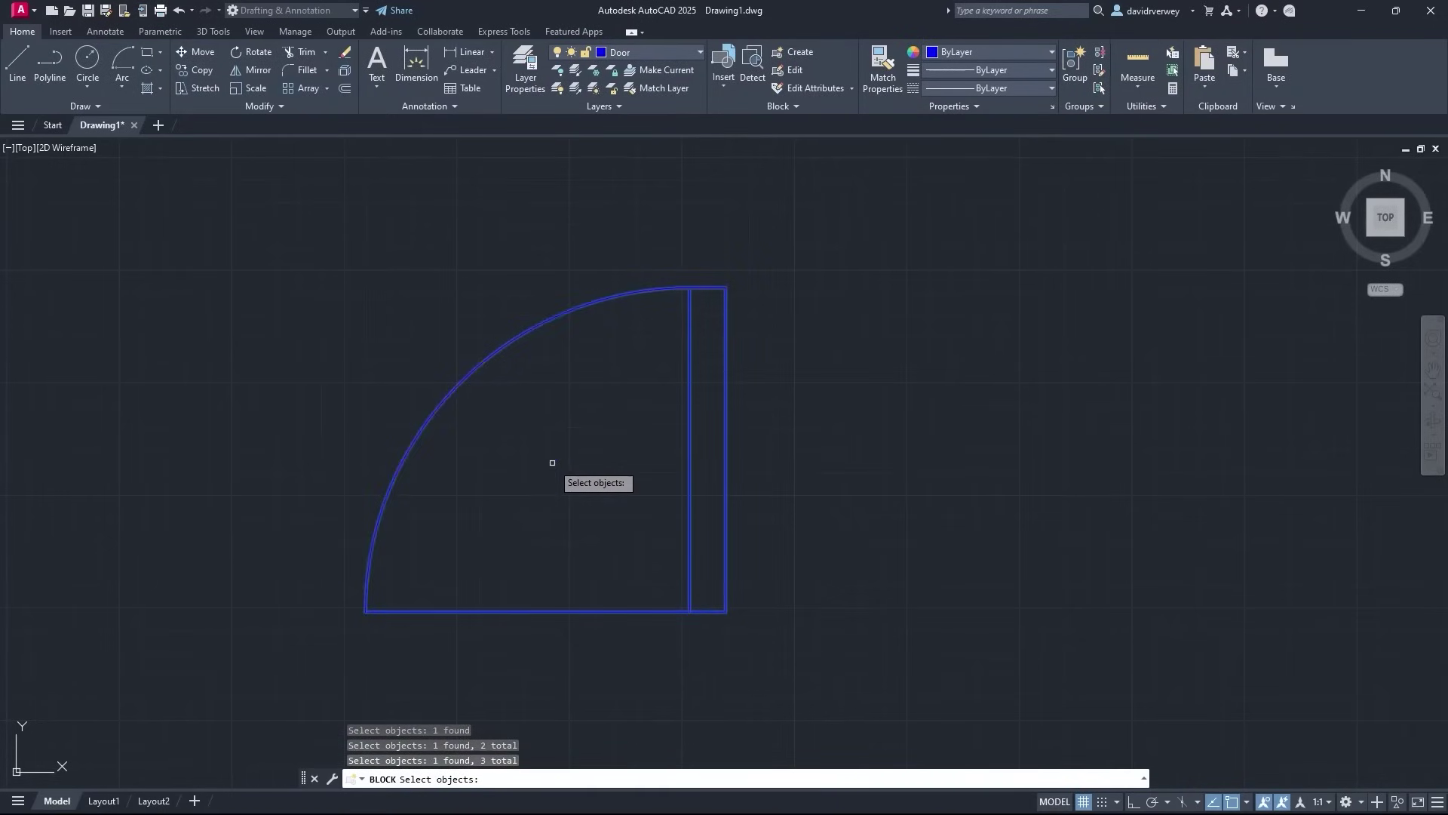
key(Return)
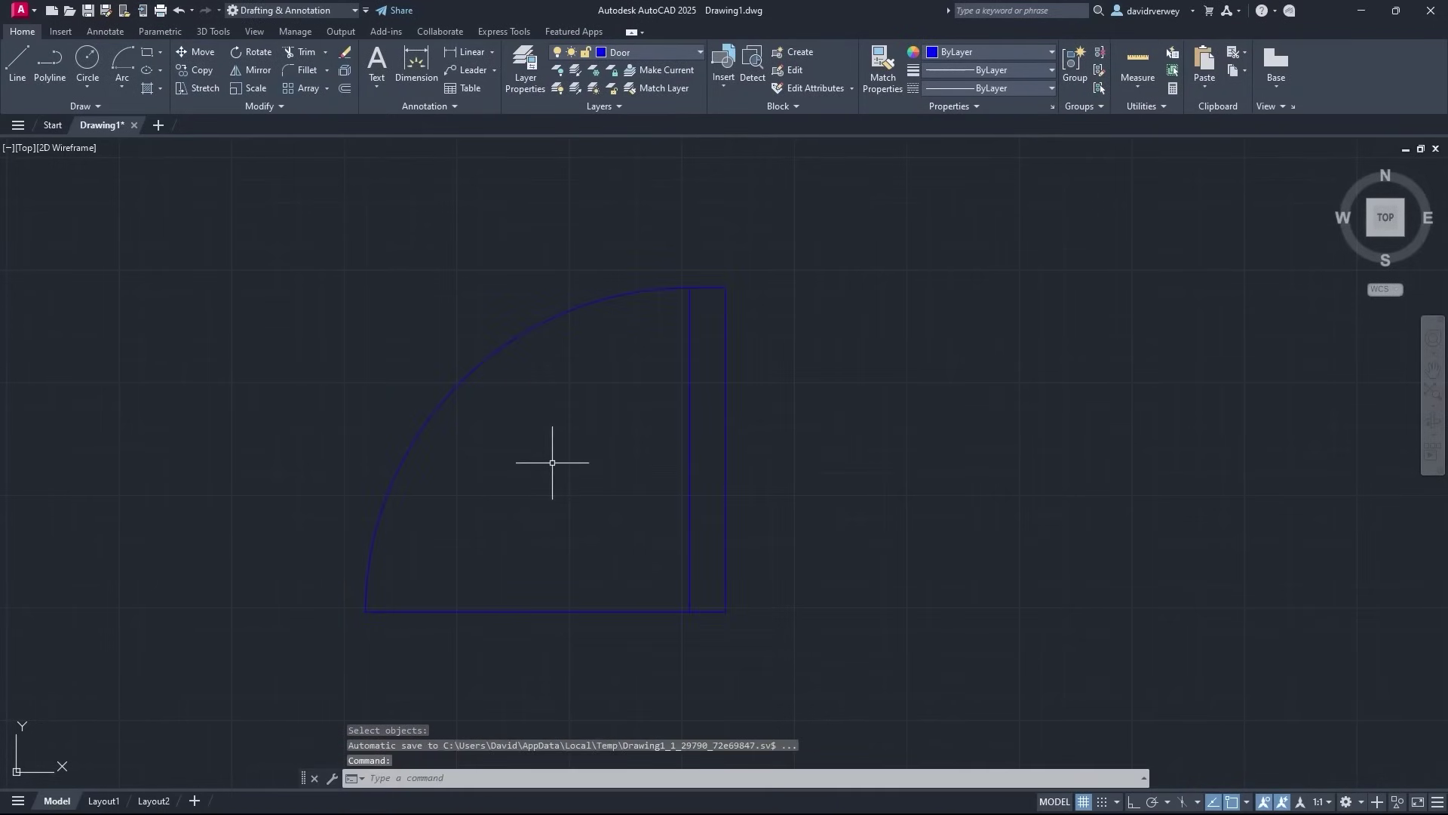
Insert a Door Single block from the Insert gallery
click(738, 385)
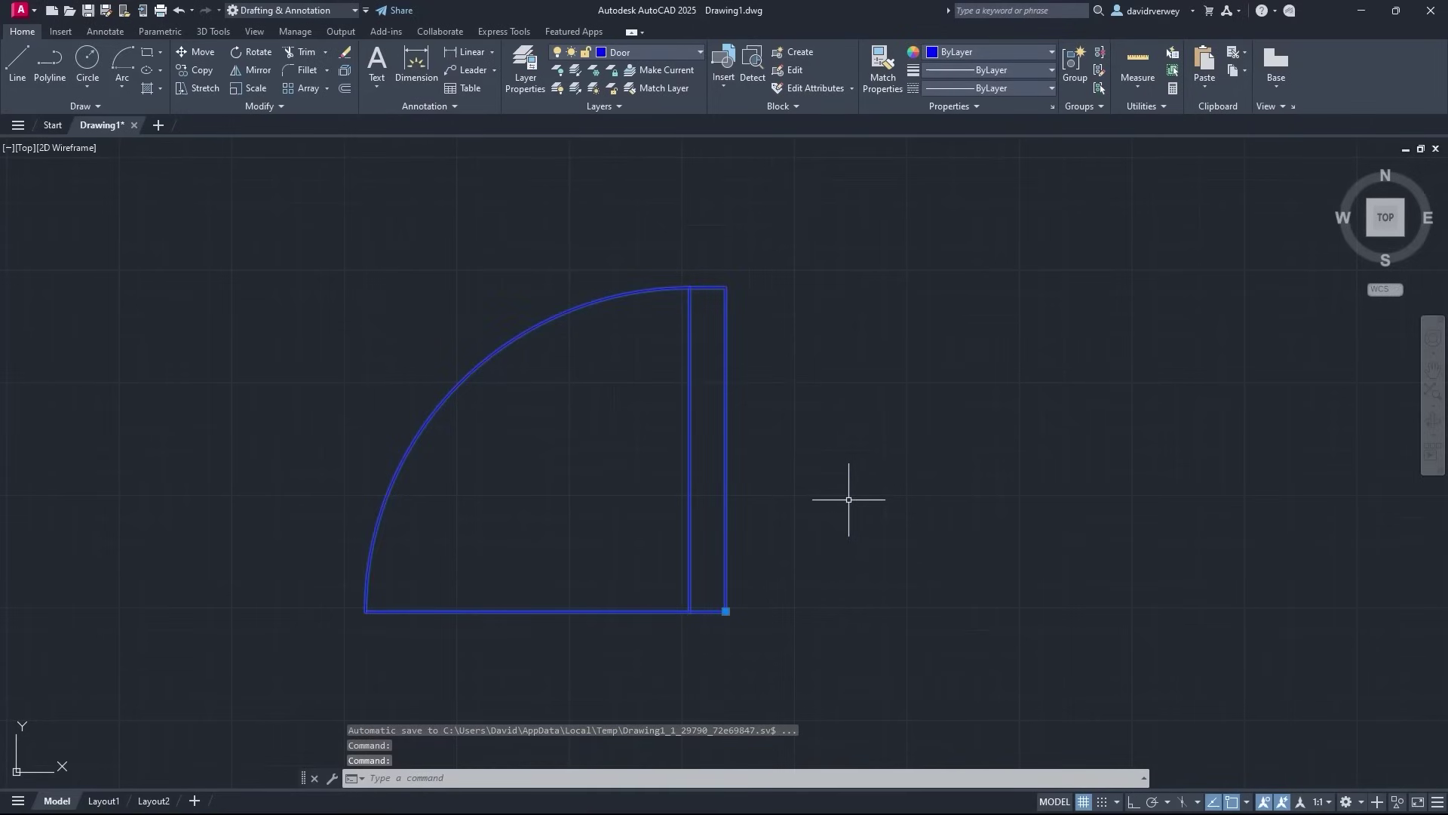
key(Escape)
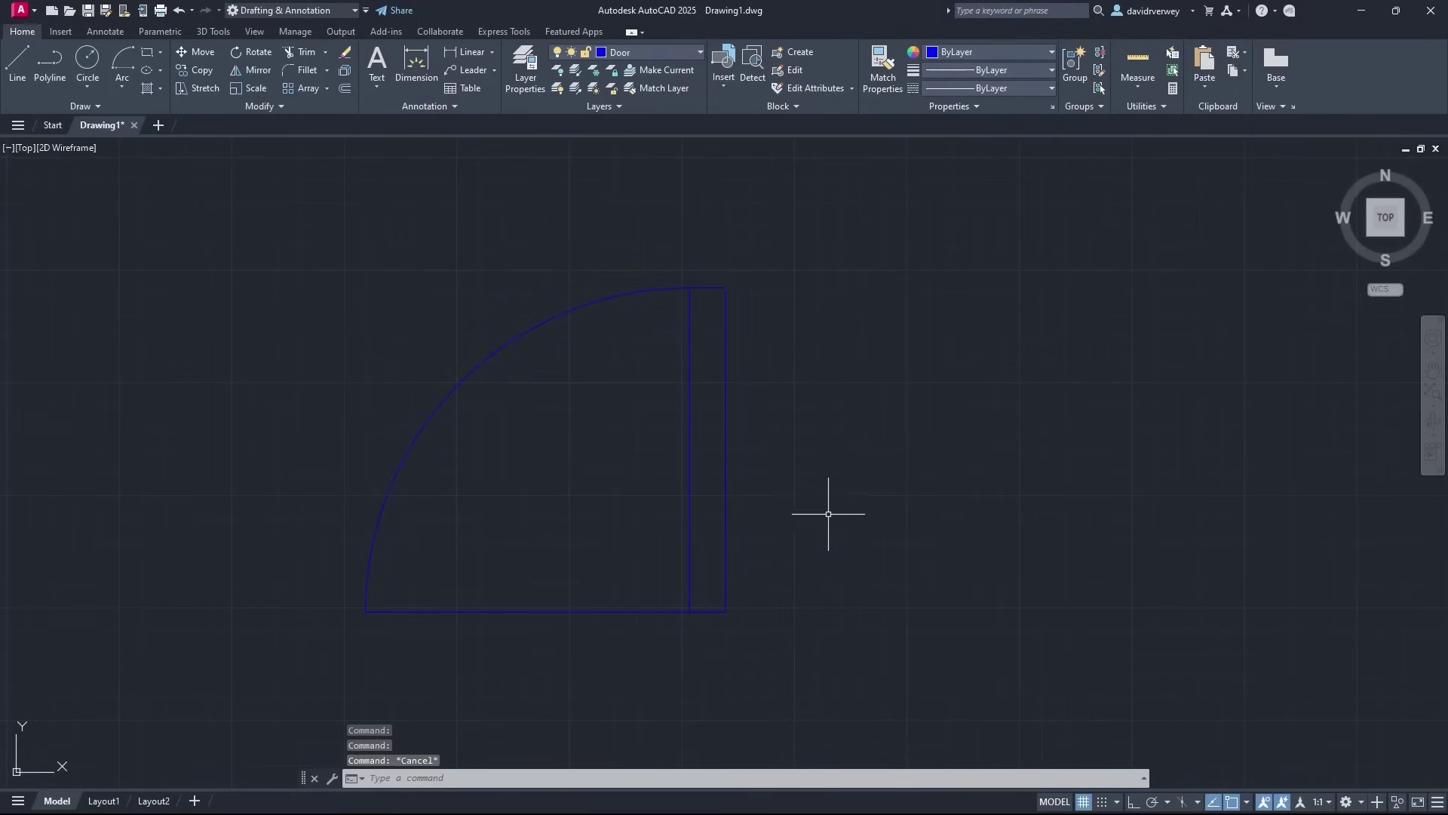
click(728, 86)
click(764, 129)
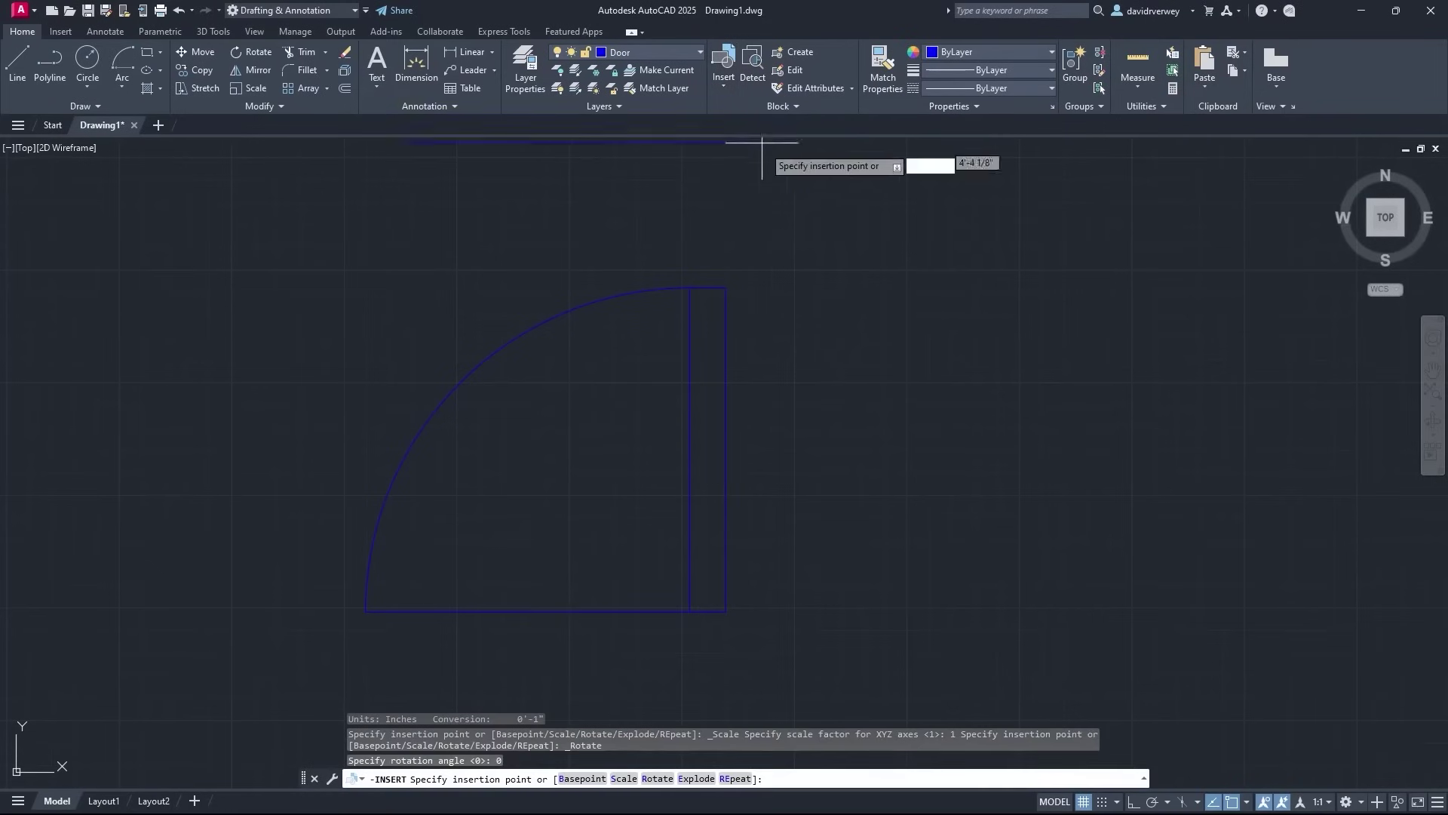
scroll(817, 514, down, 3)
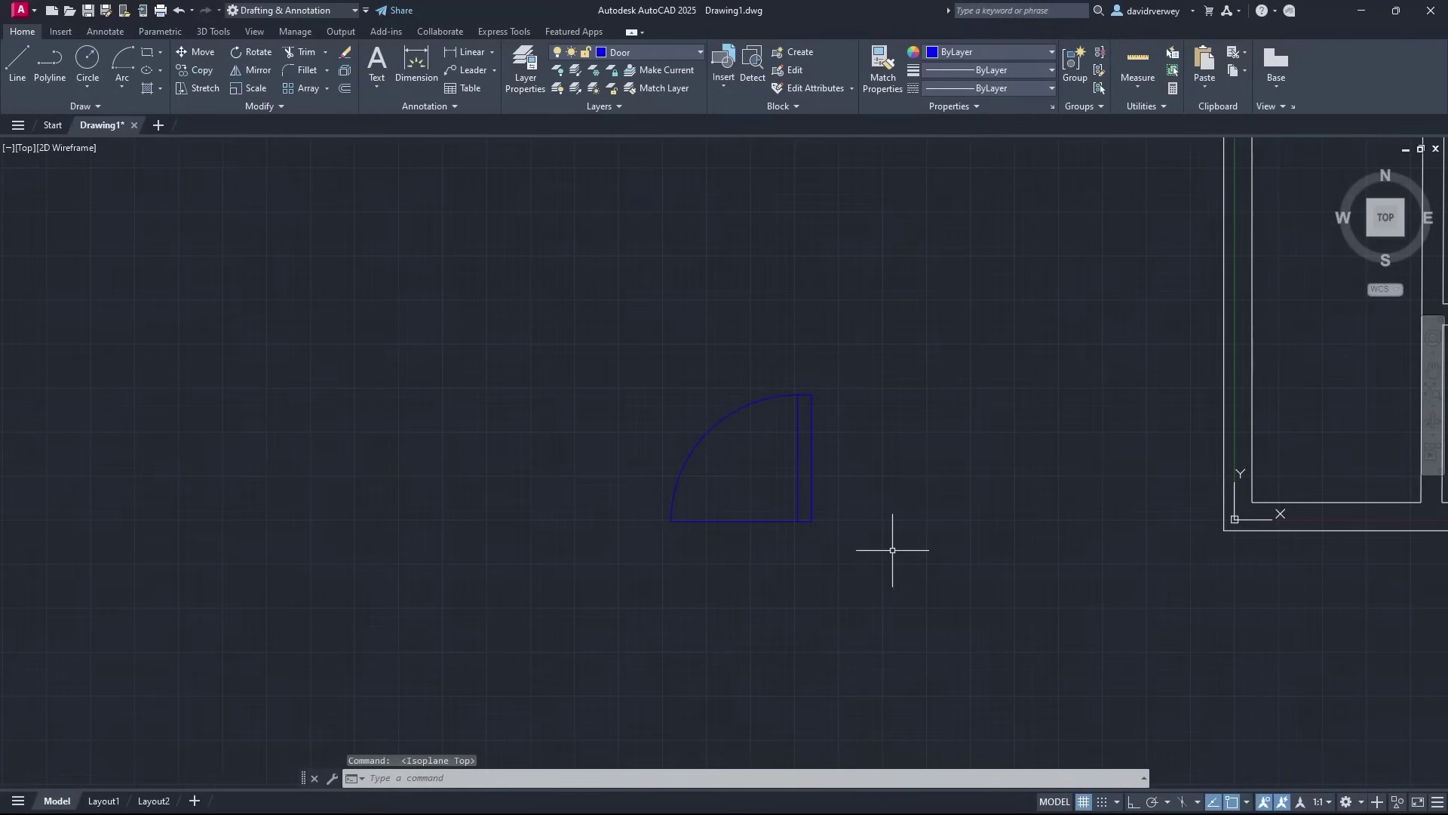
Window-select the door block, explode it with E, and reselect its arc and lines
click(814, 564)
click(657, 378)
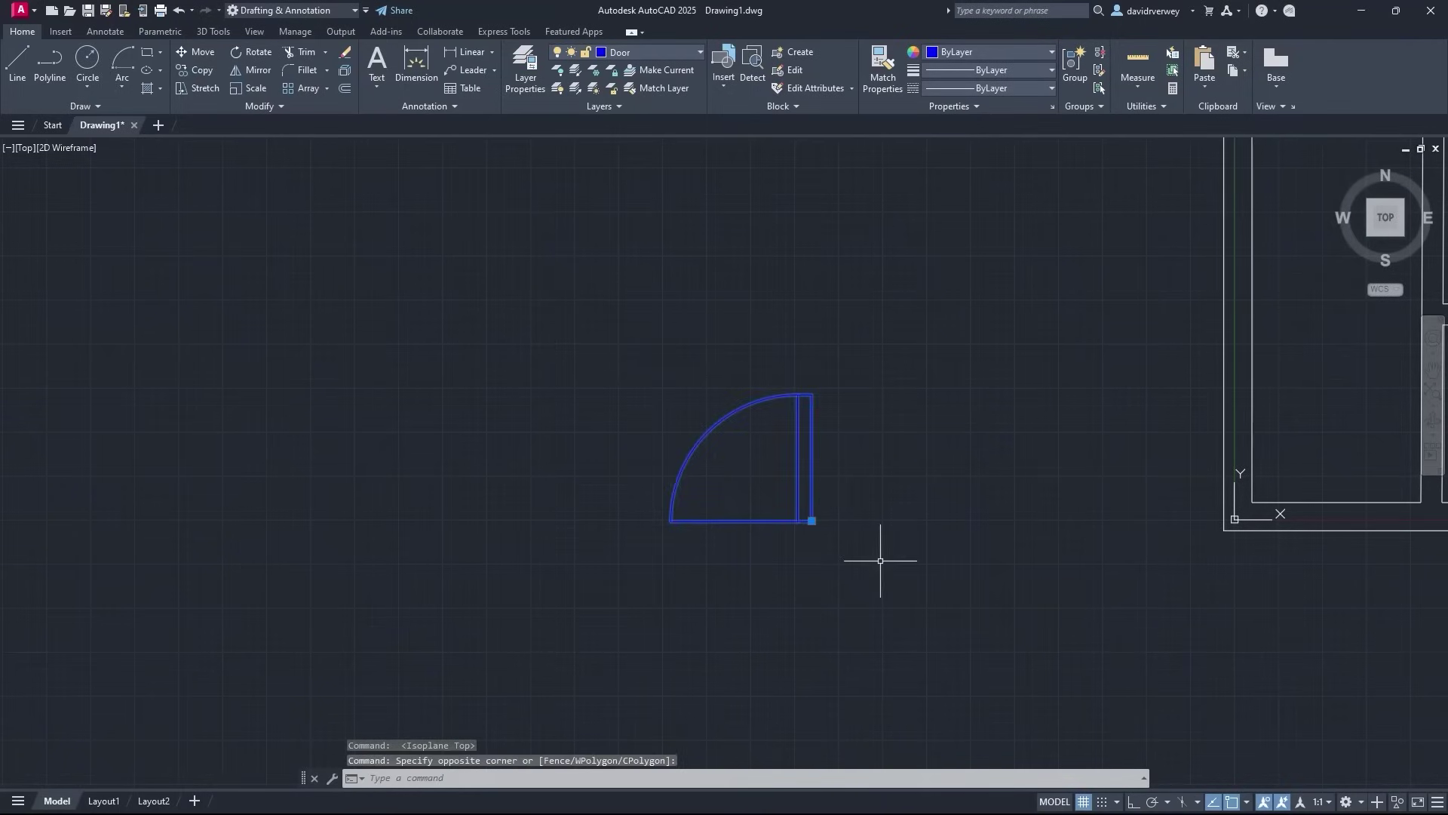
text(explode)
key(Return)
click(881, 556)
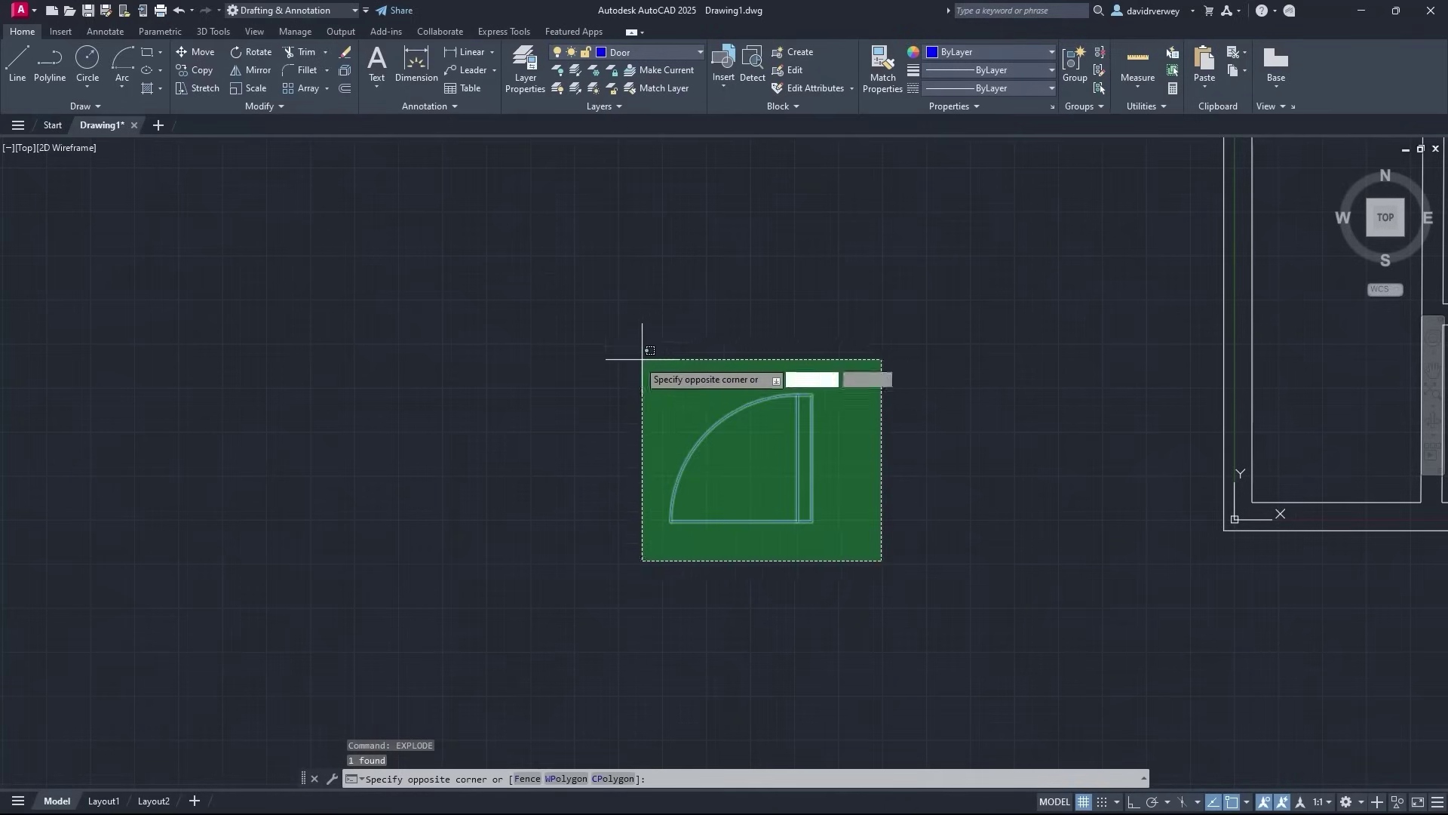
click(647, 347)
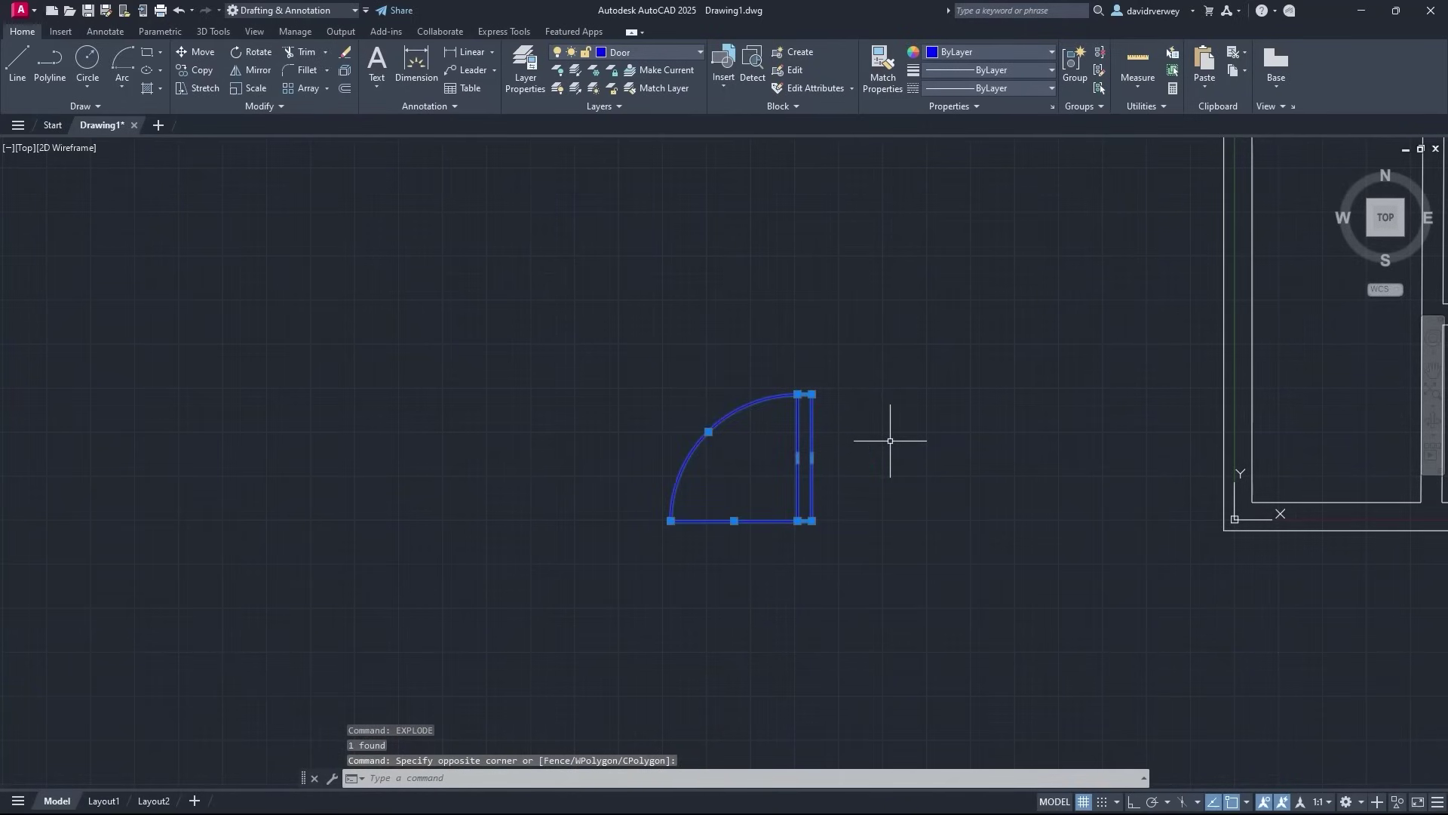
click(713, 81)
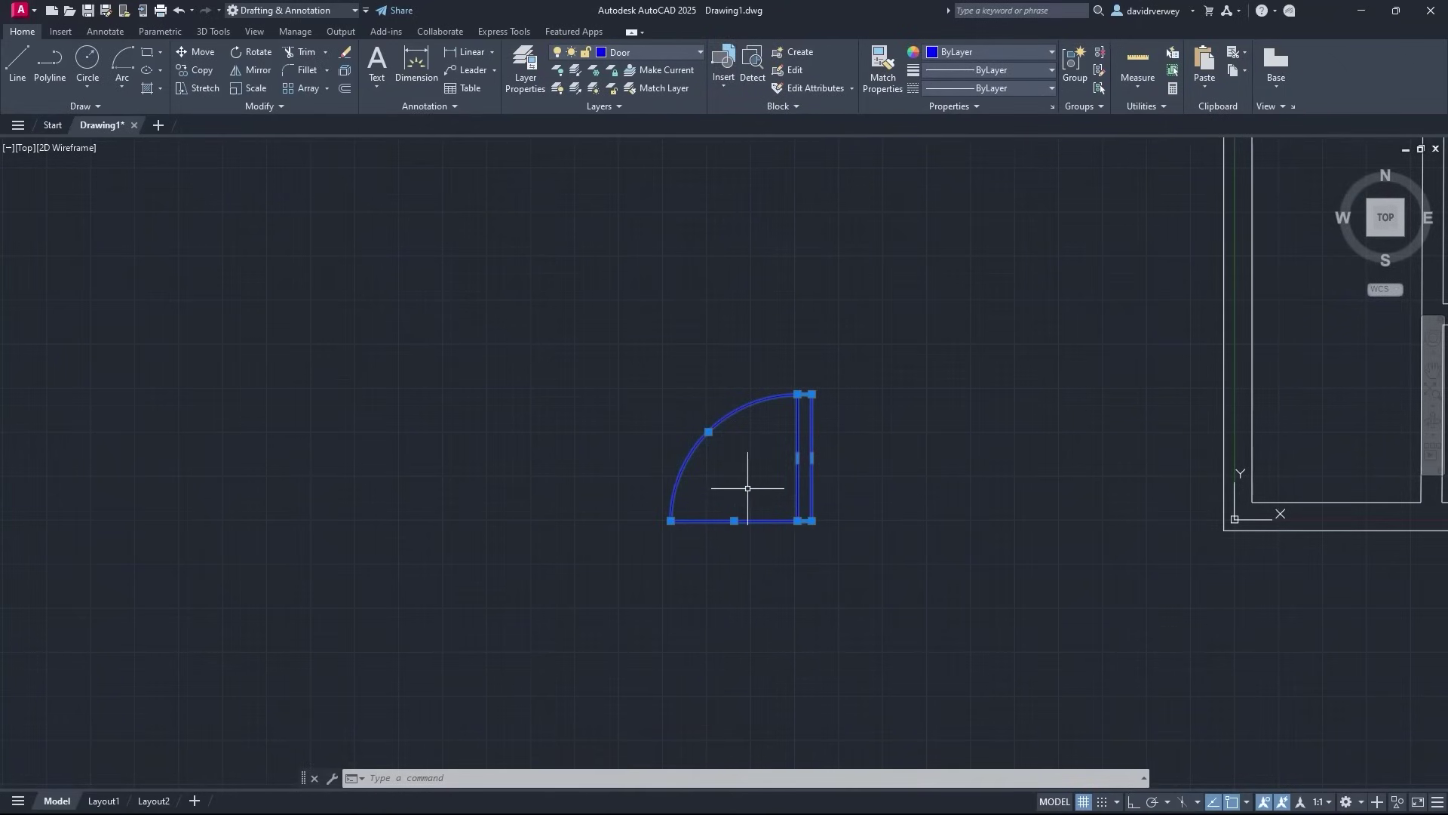
Mirror the door about a vertical line through its lower-left corner, keeping the original, then select both leaves
mouse_move(749, 487)
middle_down()
mouse_move(783, 466)
mouse_move(748, 474)
middle_up()
text(MI)
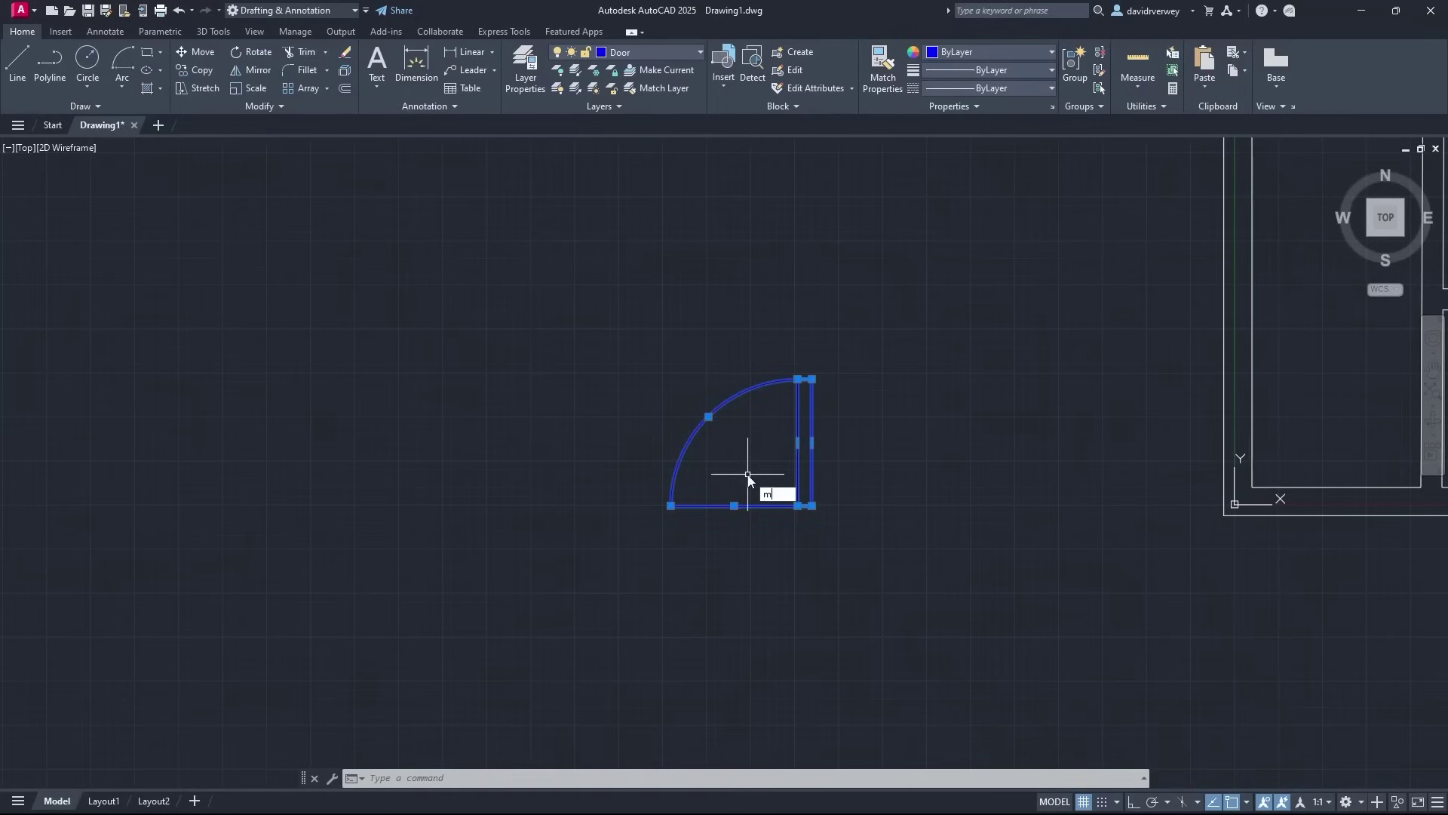
text(rror)
key(Return)
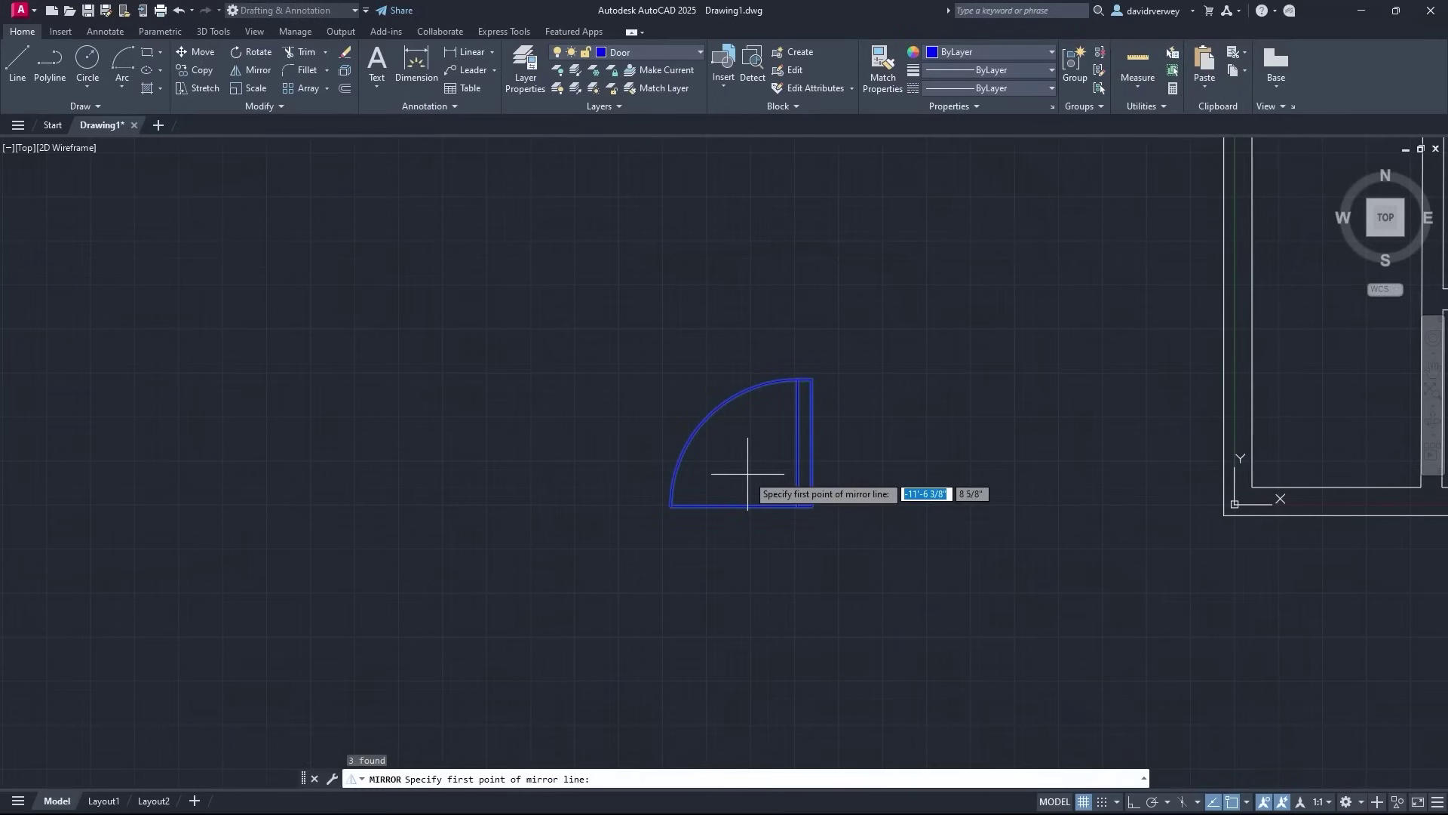
click(671, 505)
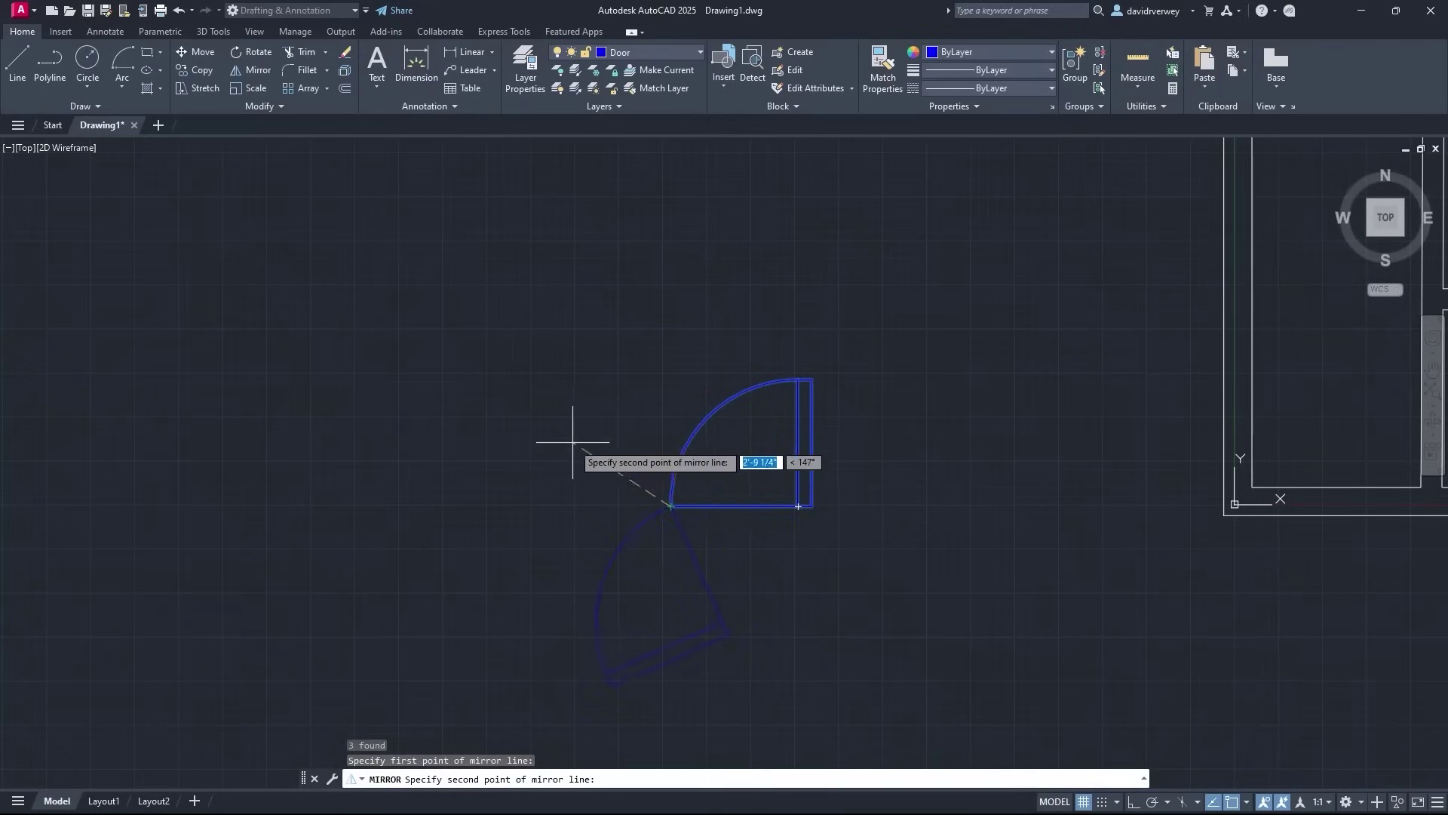
click(670, 488)
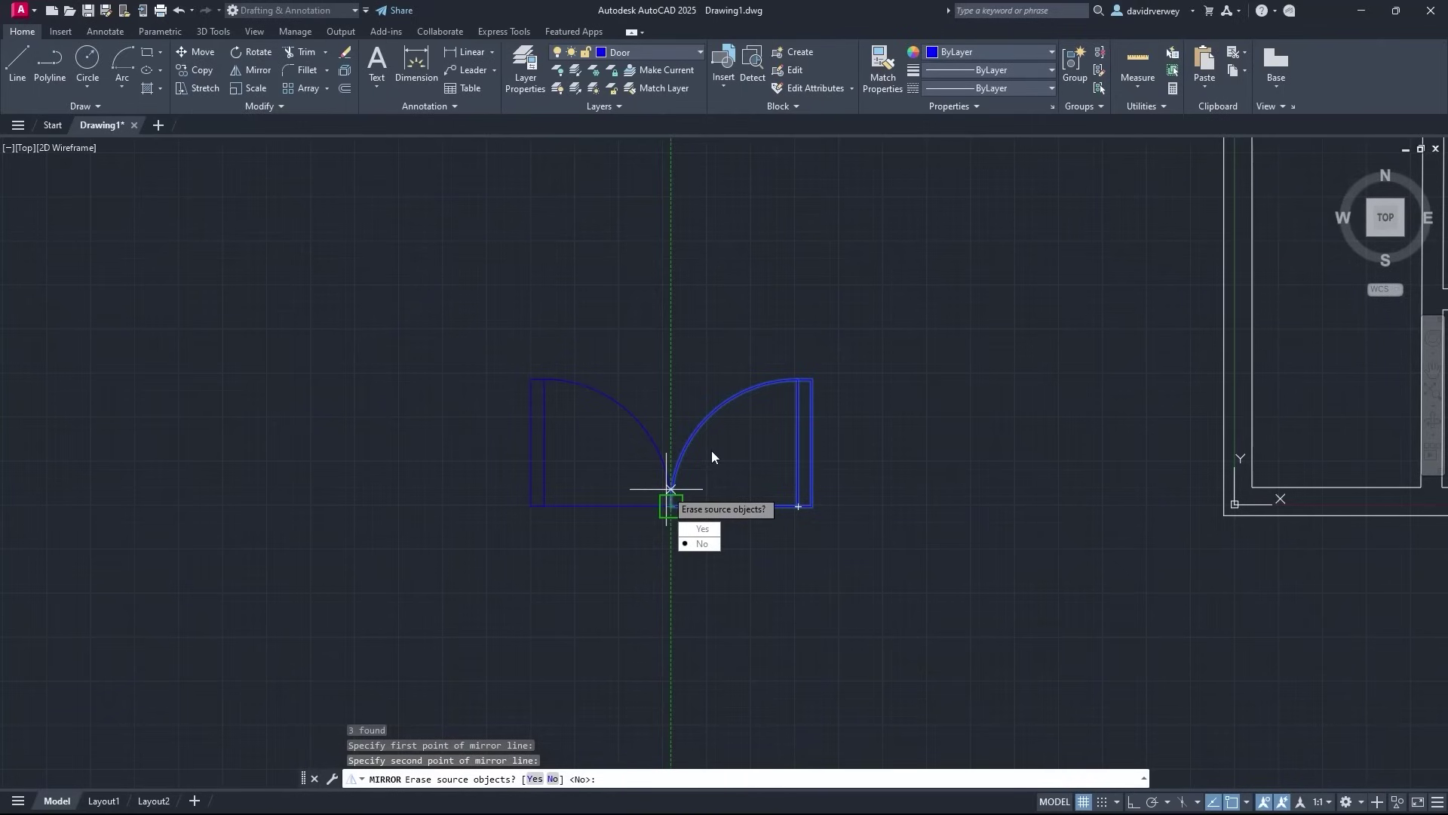
click(701, 544)
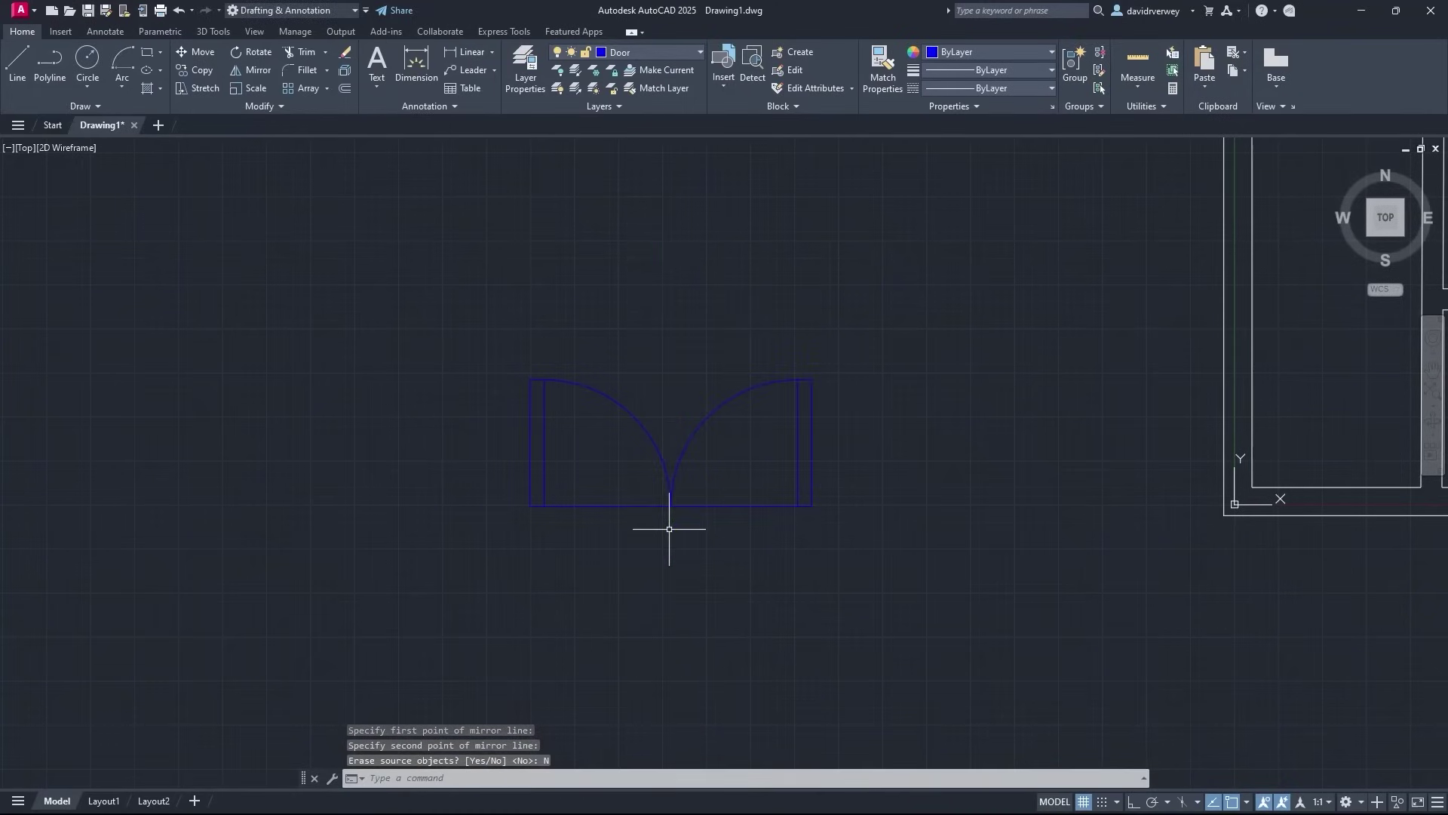
click(436, 339)
click(934, 607)
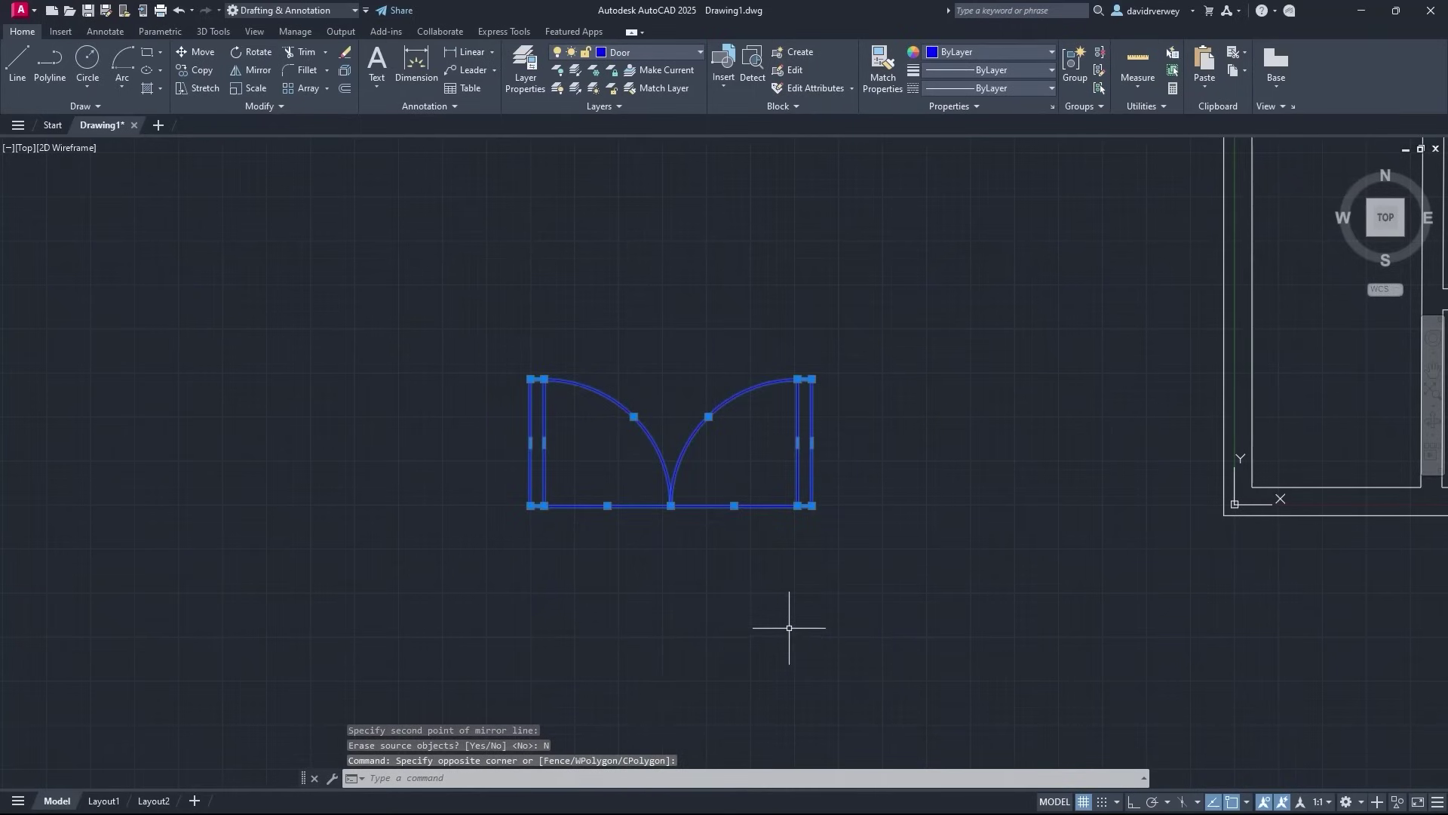
Define the six double-door objects as block 'Door Double' with its base point where the leaves meet
text(BLOCK)
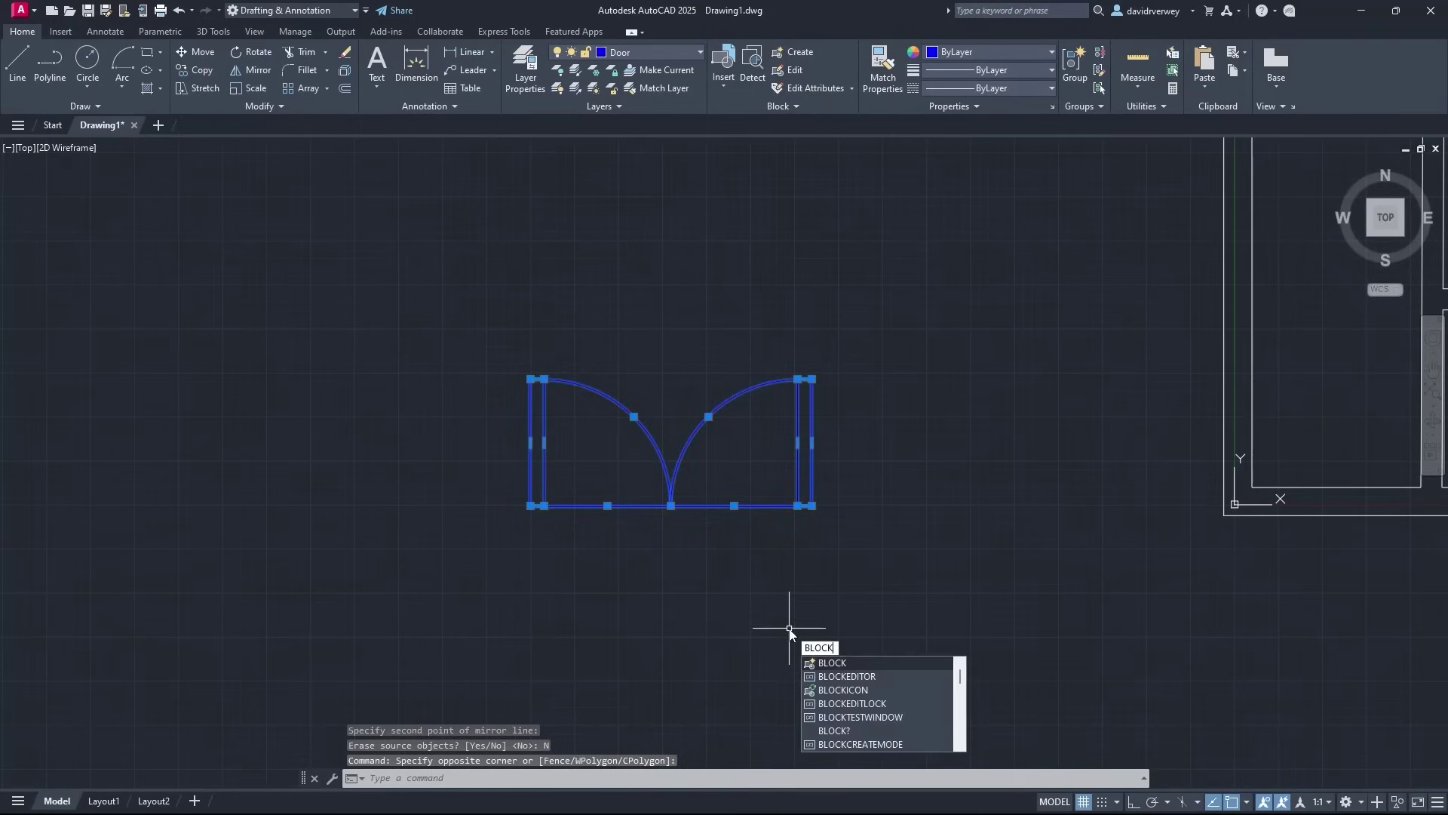
key(Return)
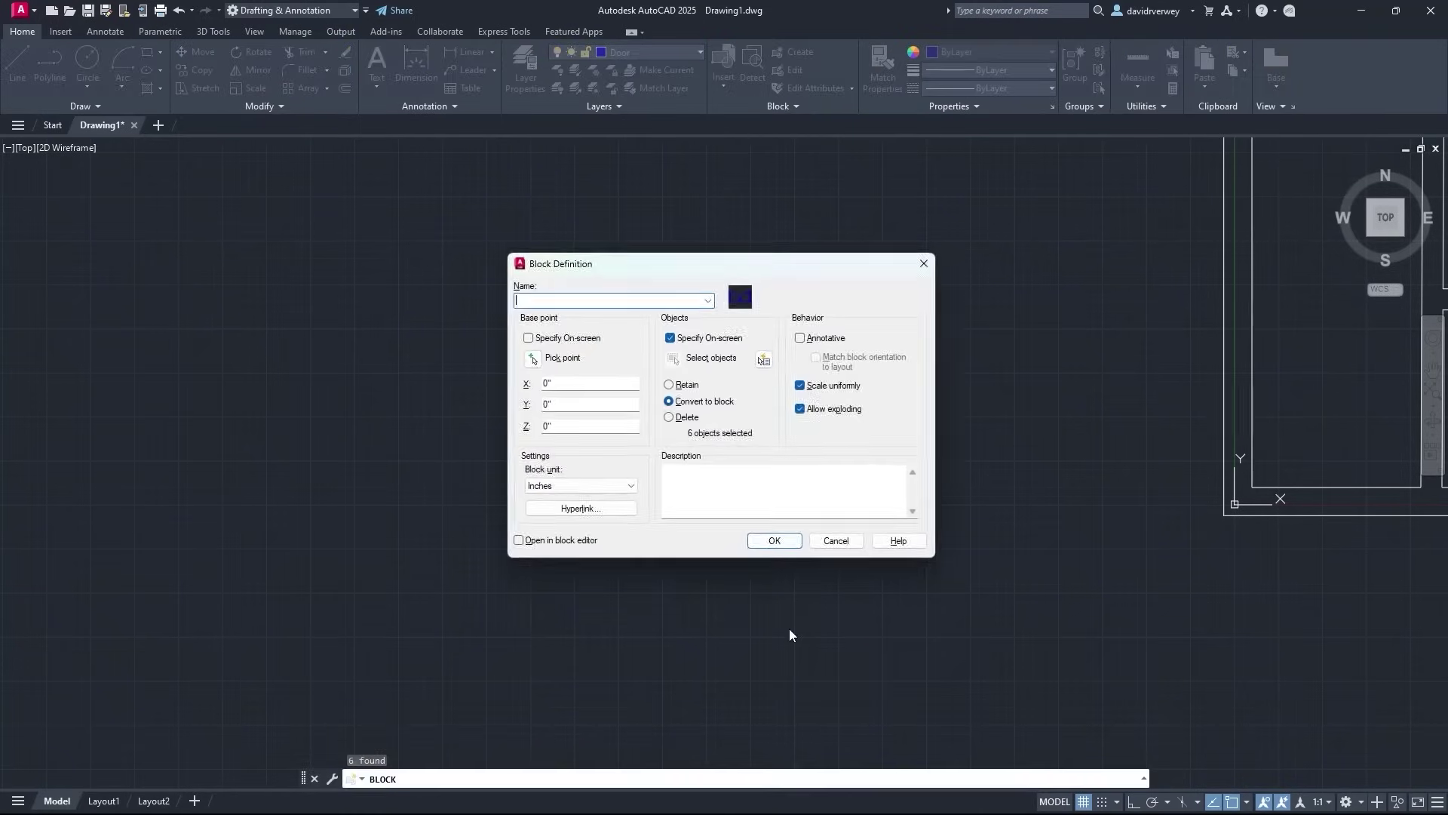
text(Door Double)
click(543, 363)
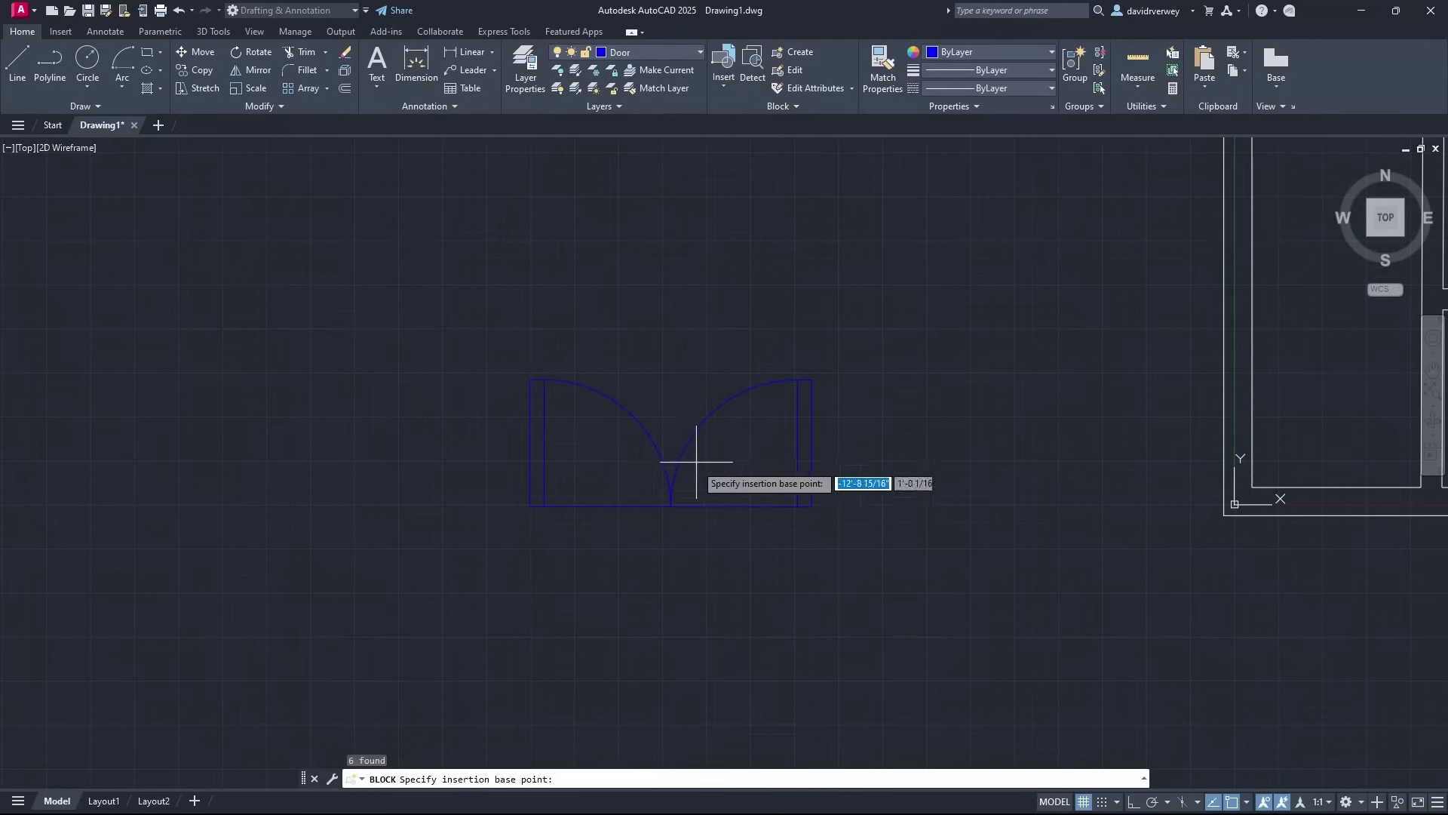
click(670, 505)
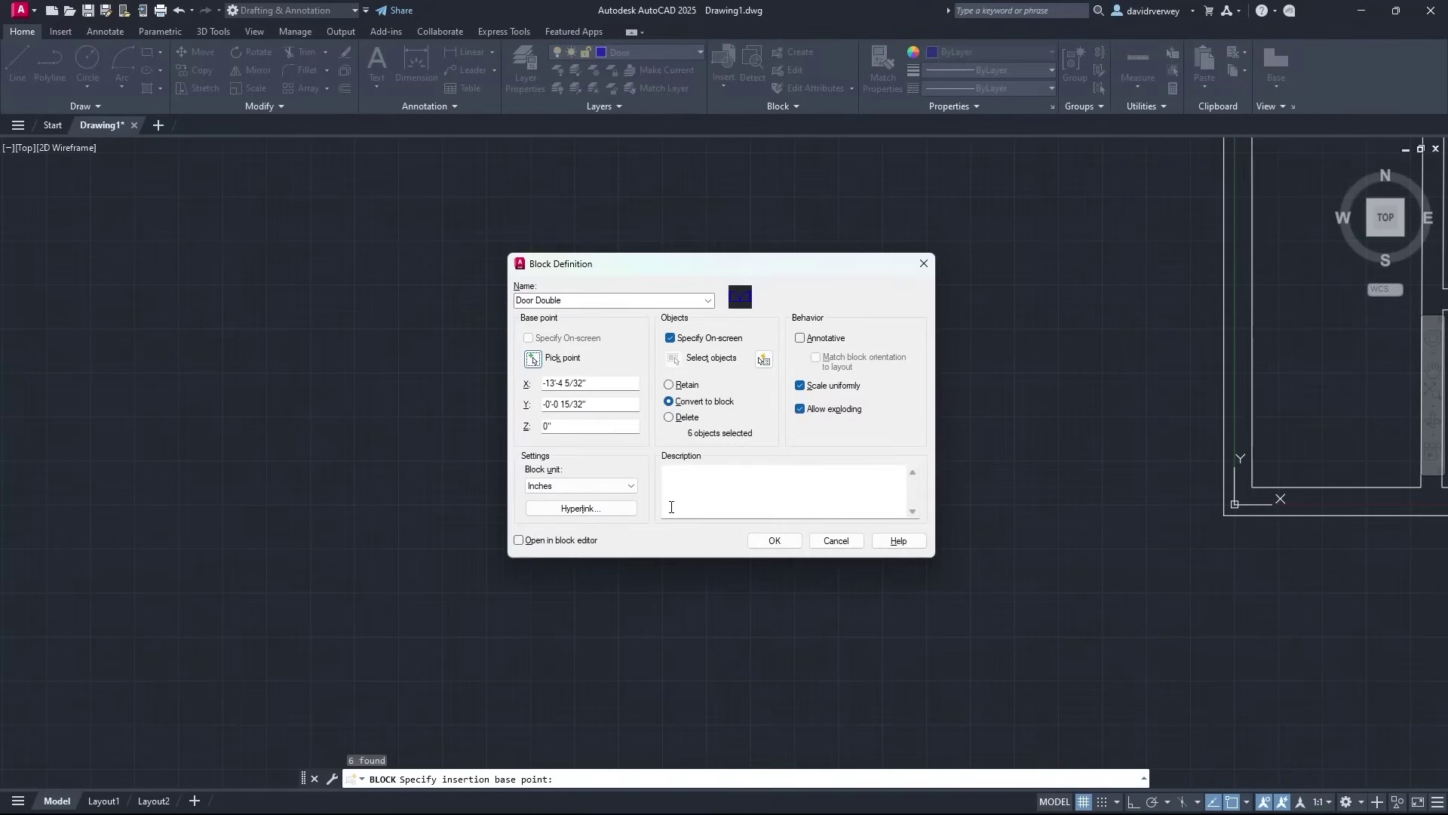
click(765, 543)
click(849, 517)
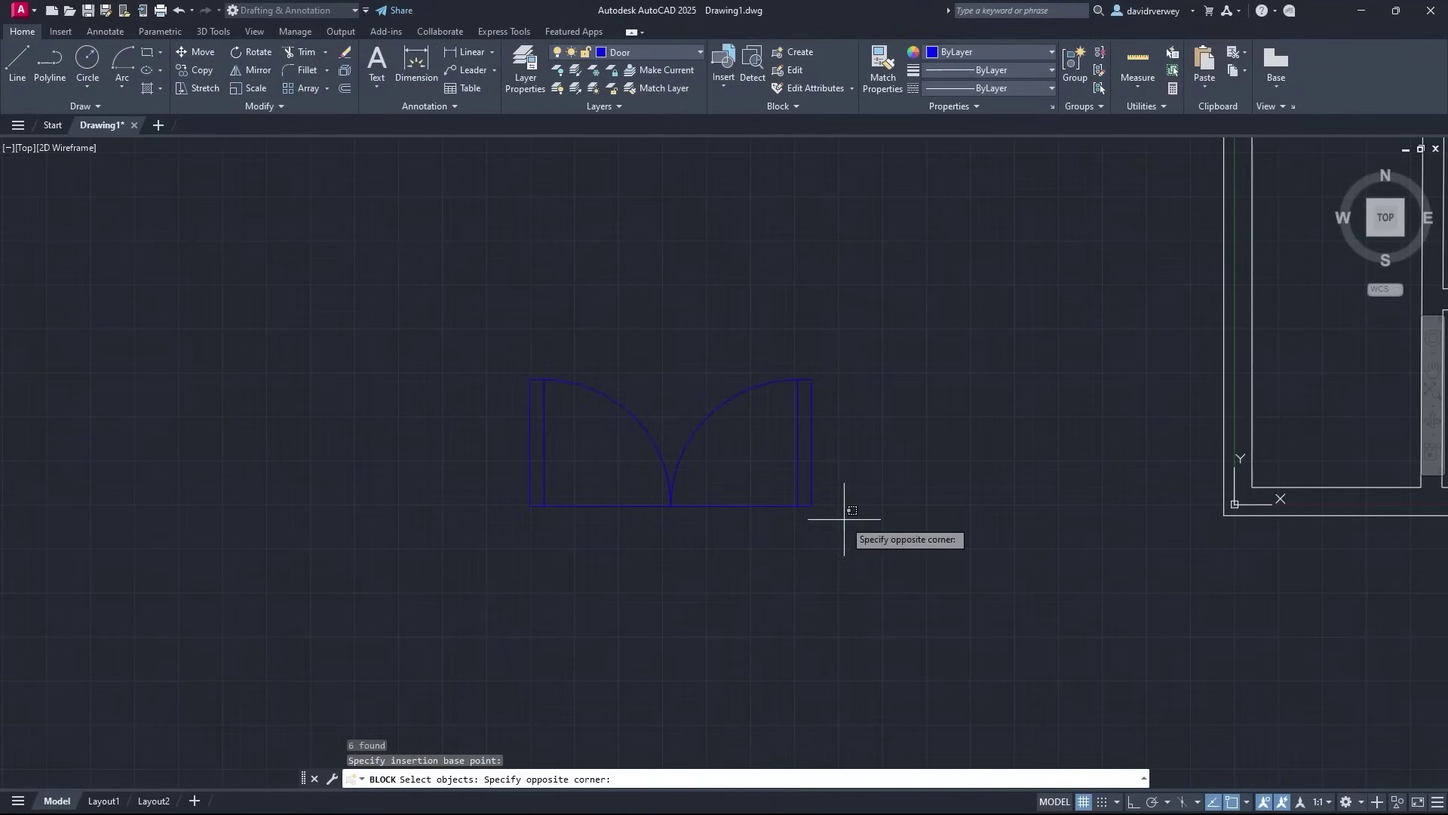
click(492, 348)
key(Return)
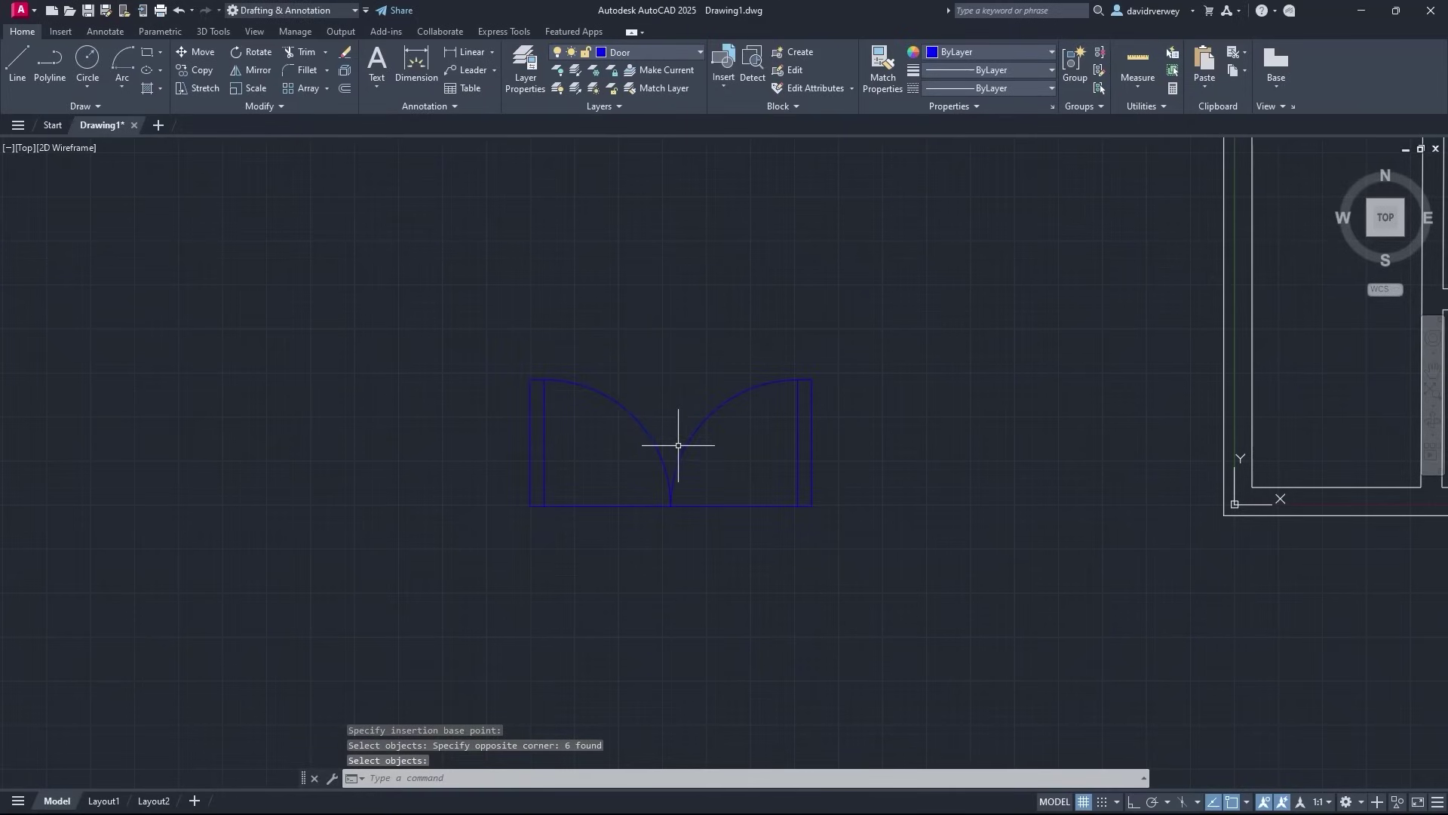
mouse_move(873, 453)
middle_down()
mouse_move(711, 485)
mouse_move(926, 469)
middle_up()
key(Escape)
Place a Door Single block beside the double door, then bring up the Door layer's colour chooser
click(729, 80)
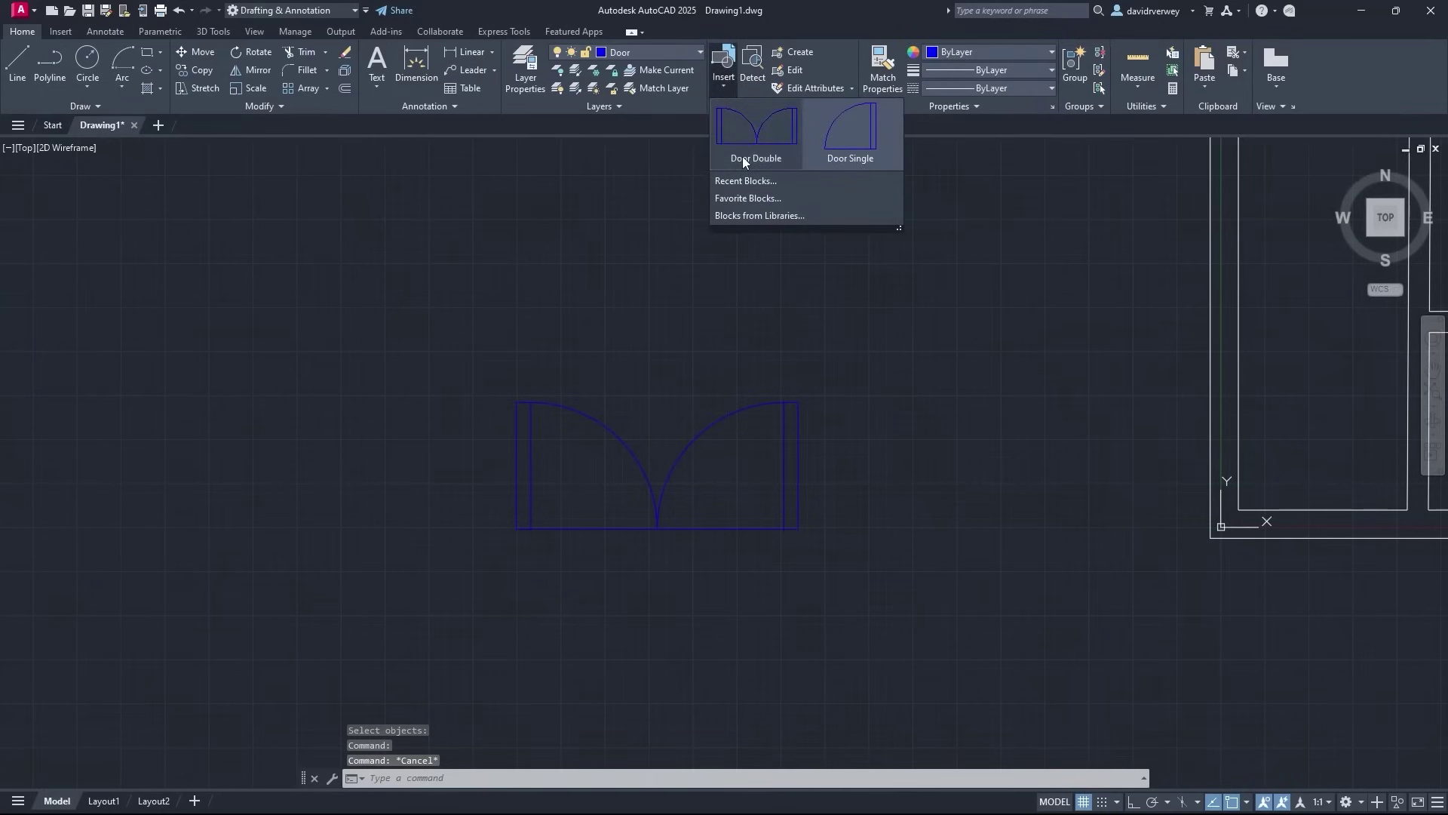
click(852, 145)
click(935, 460)
middle_drag(928, 455, 666, 514)
key(F5)
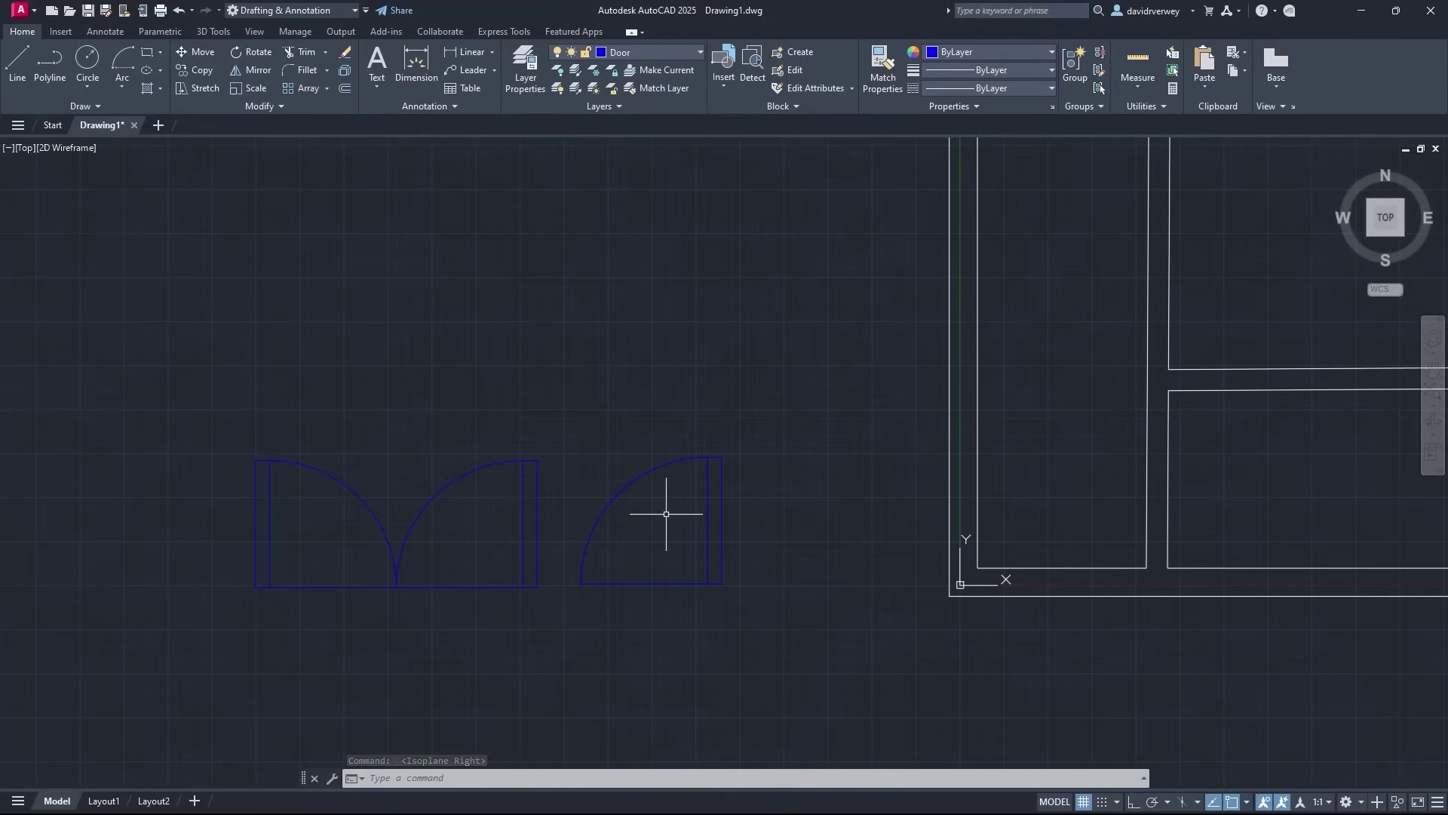
click(525, 68)
click(647, 319)
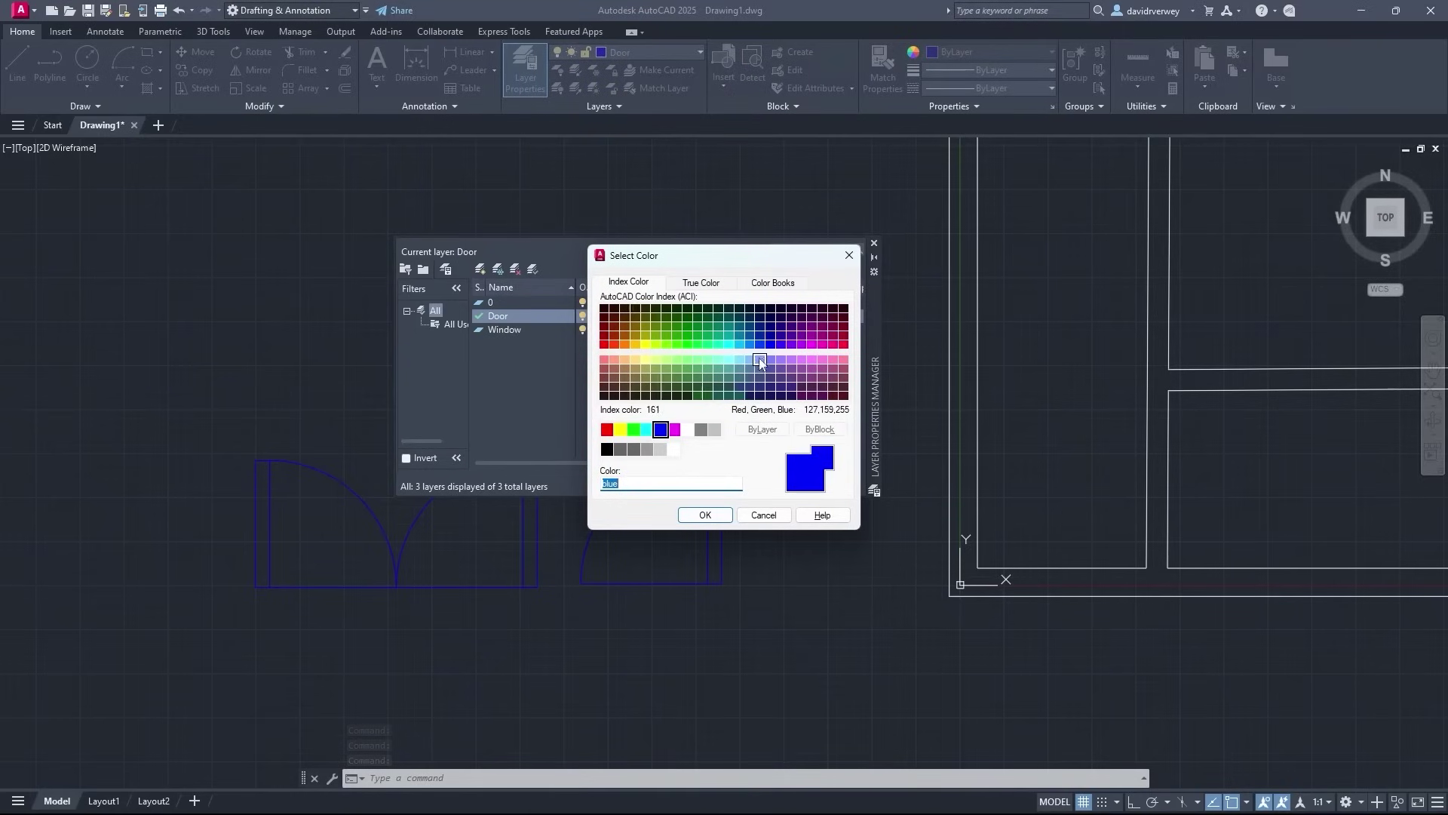
Give the Door layer colour 140 (cyan) and close the Layer Properties Manager
click(740, 344)
click(708, 515)
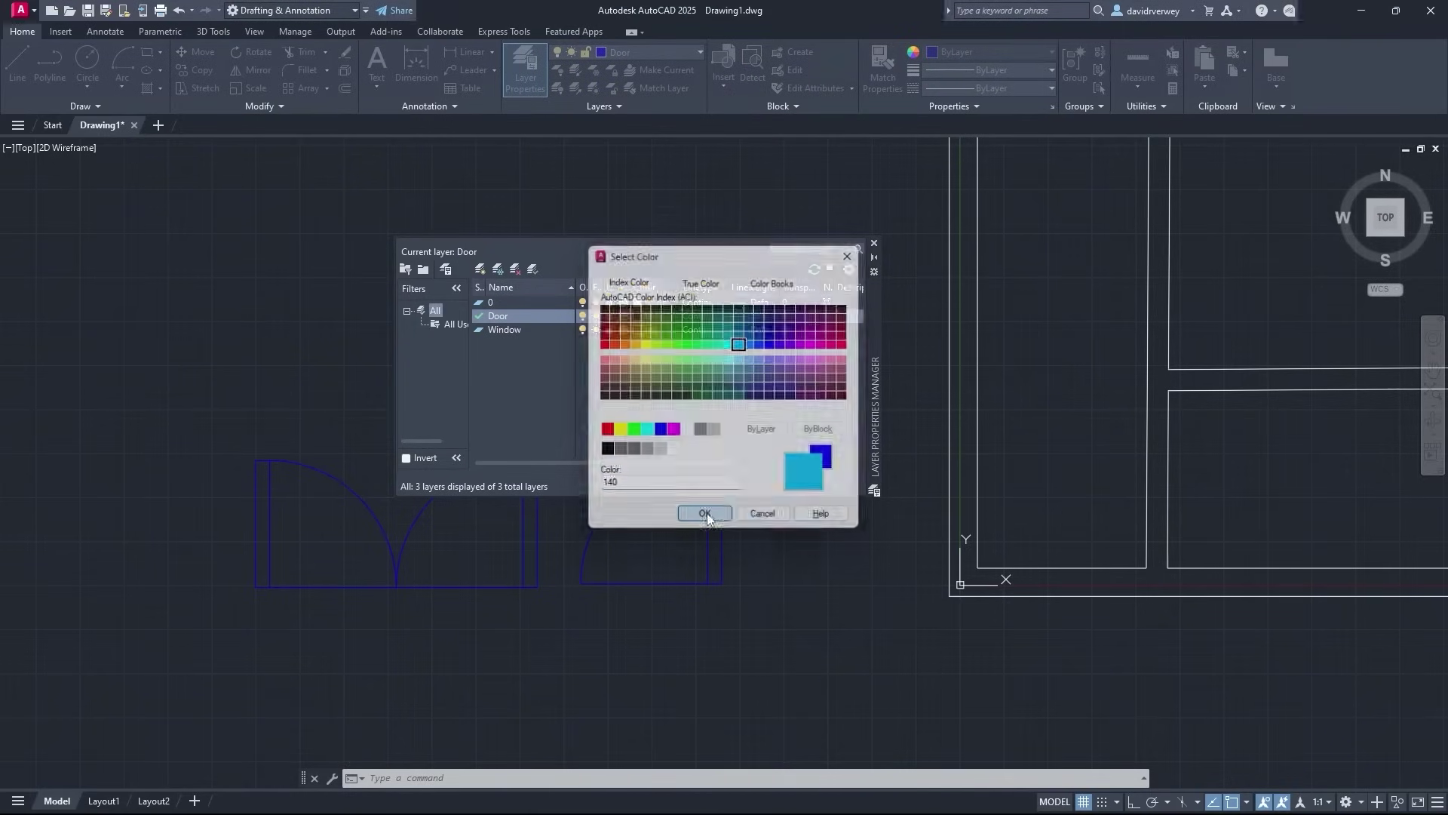
click(874, 243)
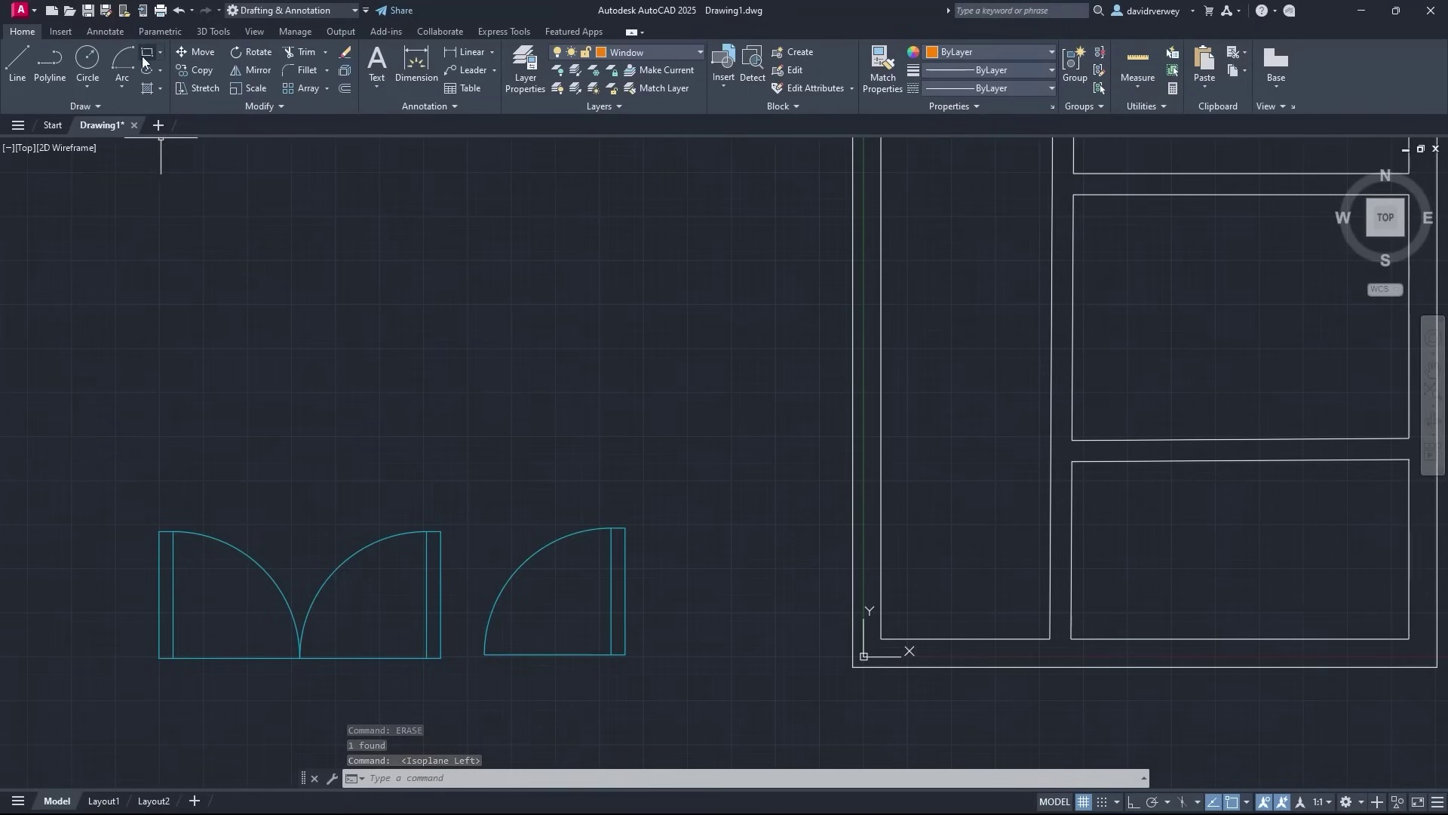
Draw a 5' by 5" window rectangle above the doors
click(145, 55)
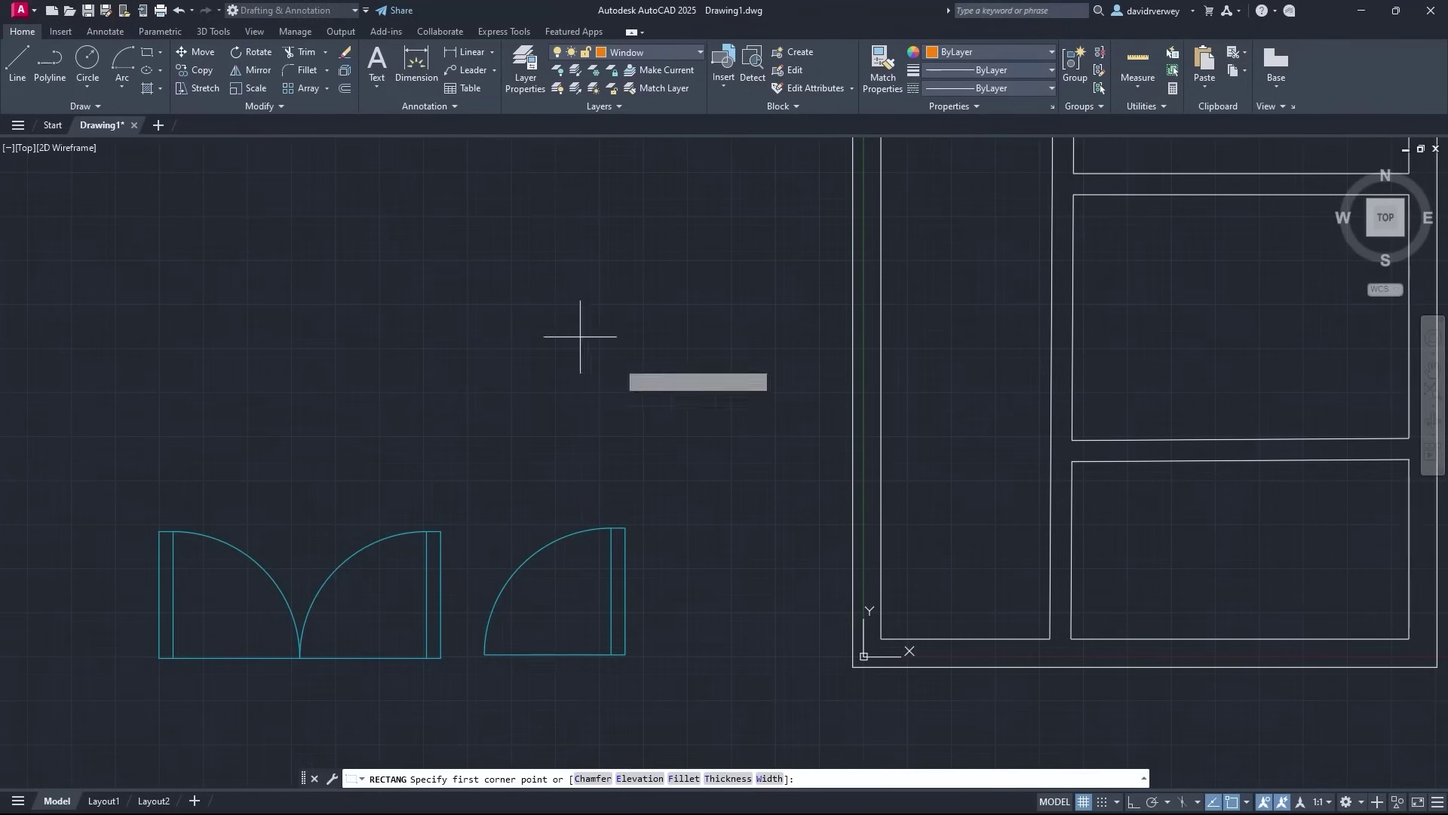
click(469, 348)
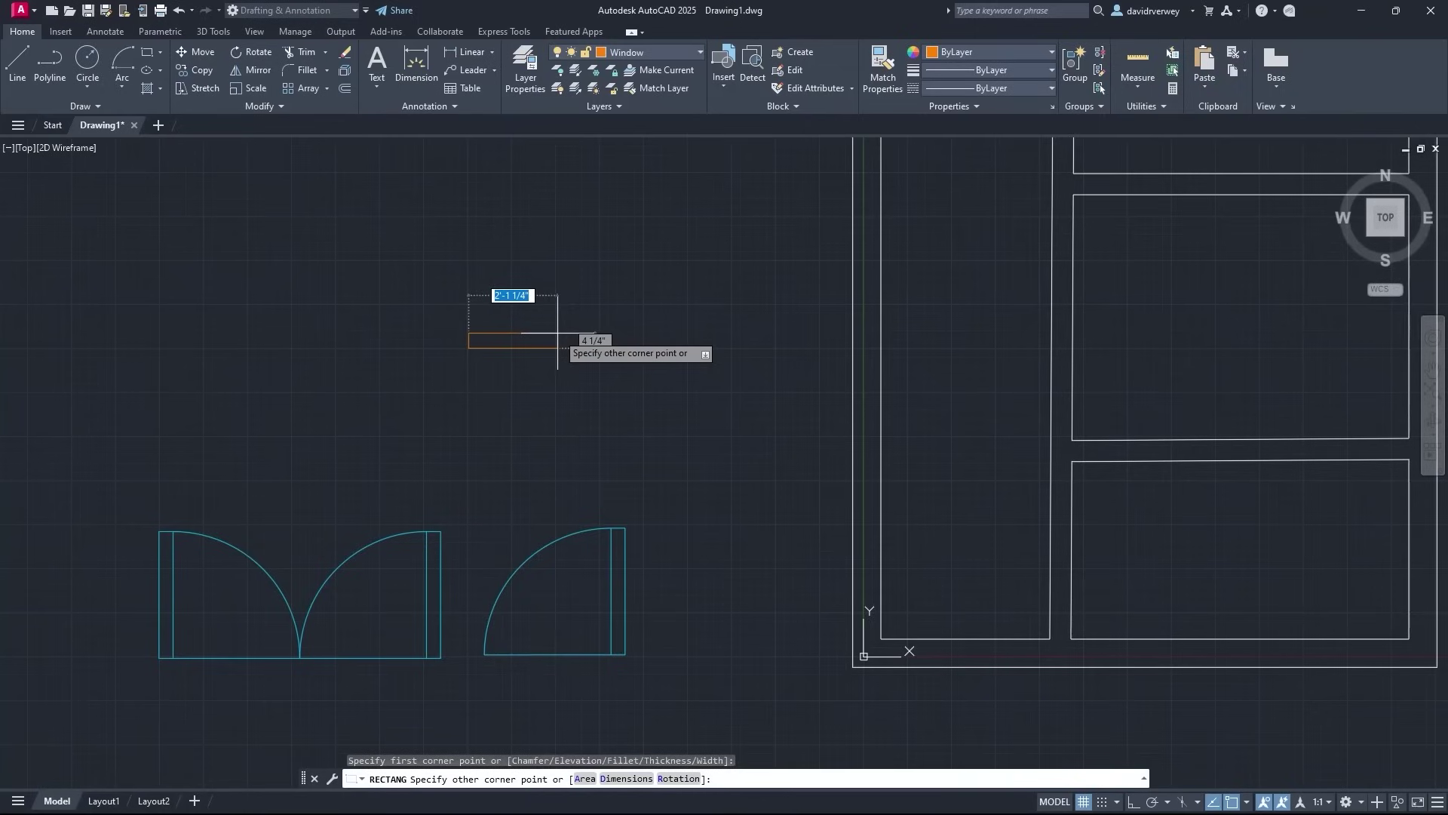
text(5)
key(Tab)
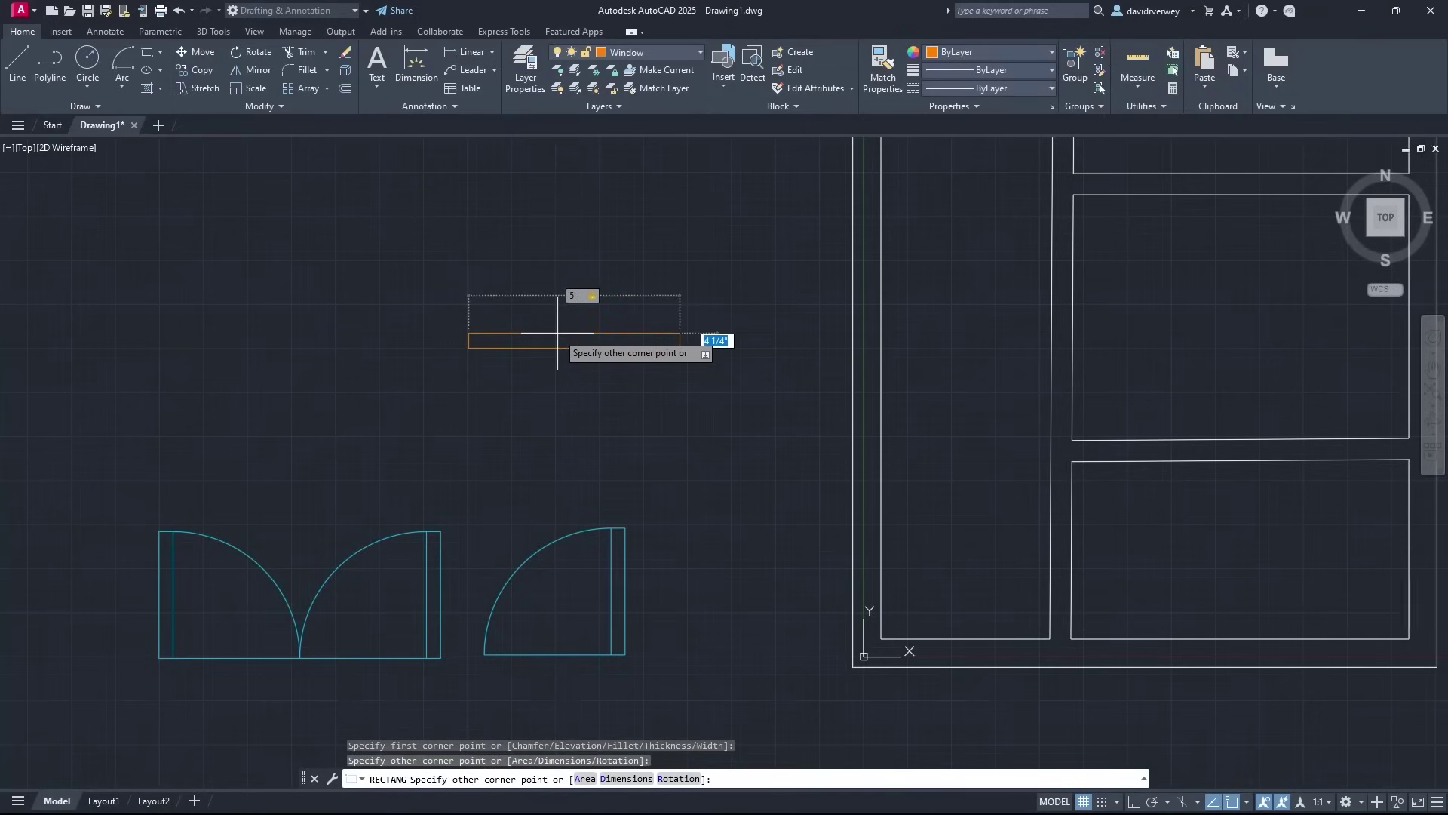
text(5")
key(Return)
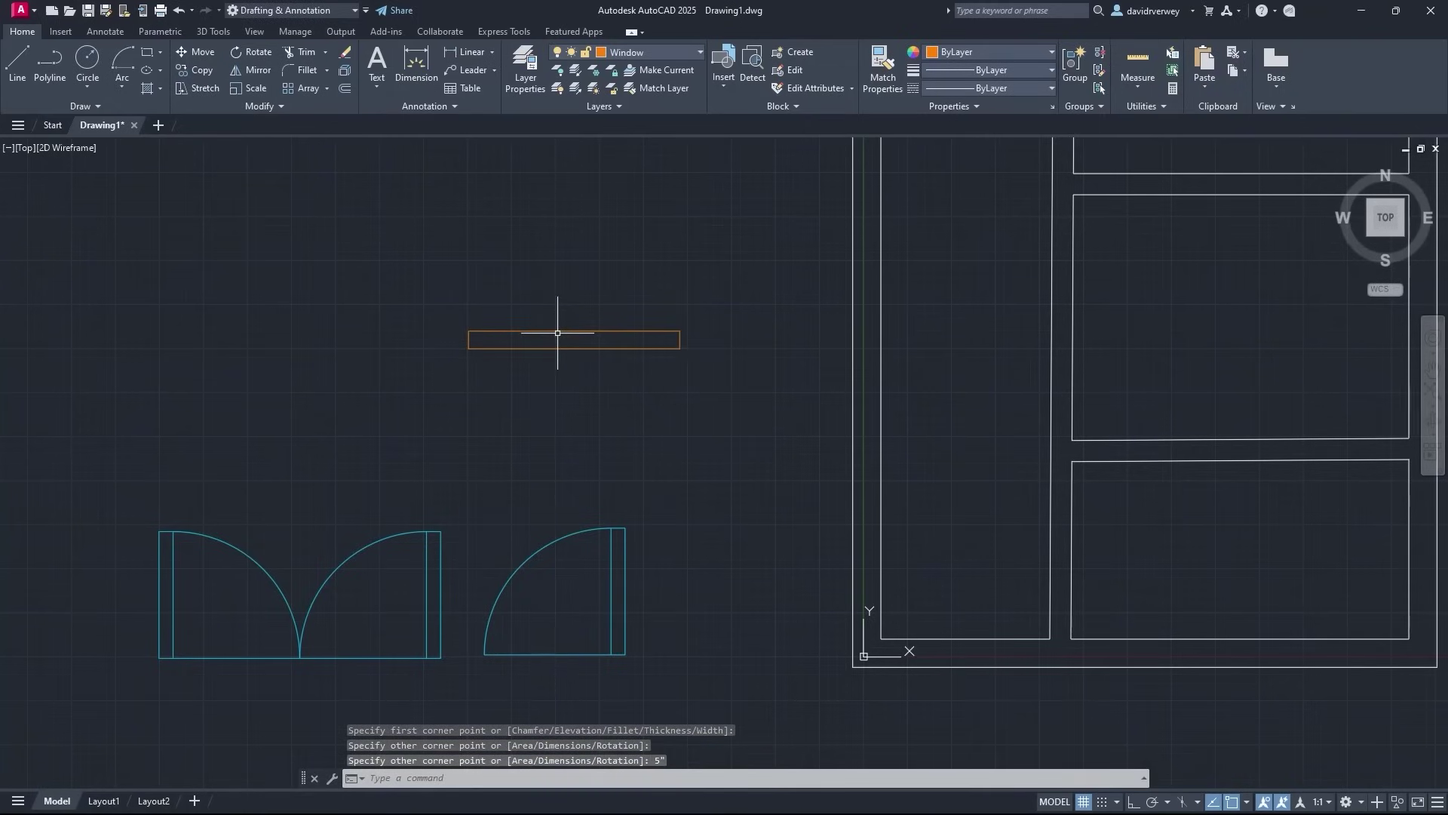
Explode the window rectangle into separate lines
scroll(558, 332, up, 4)
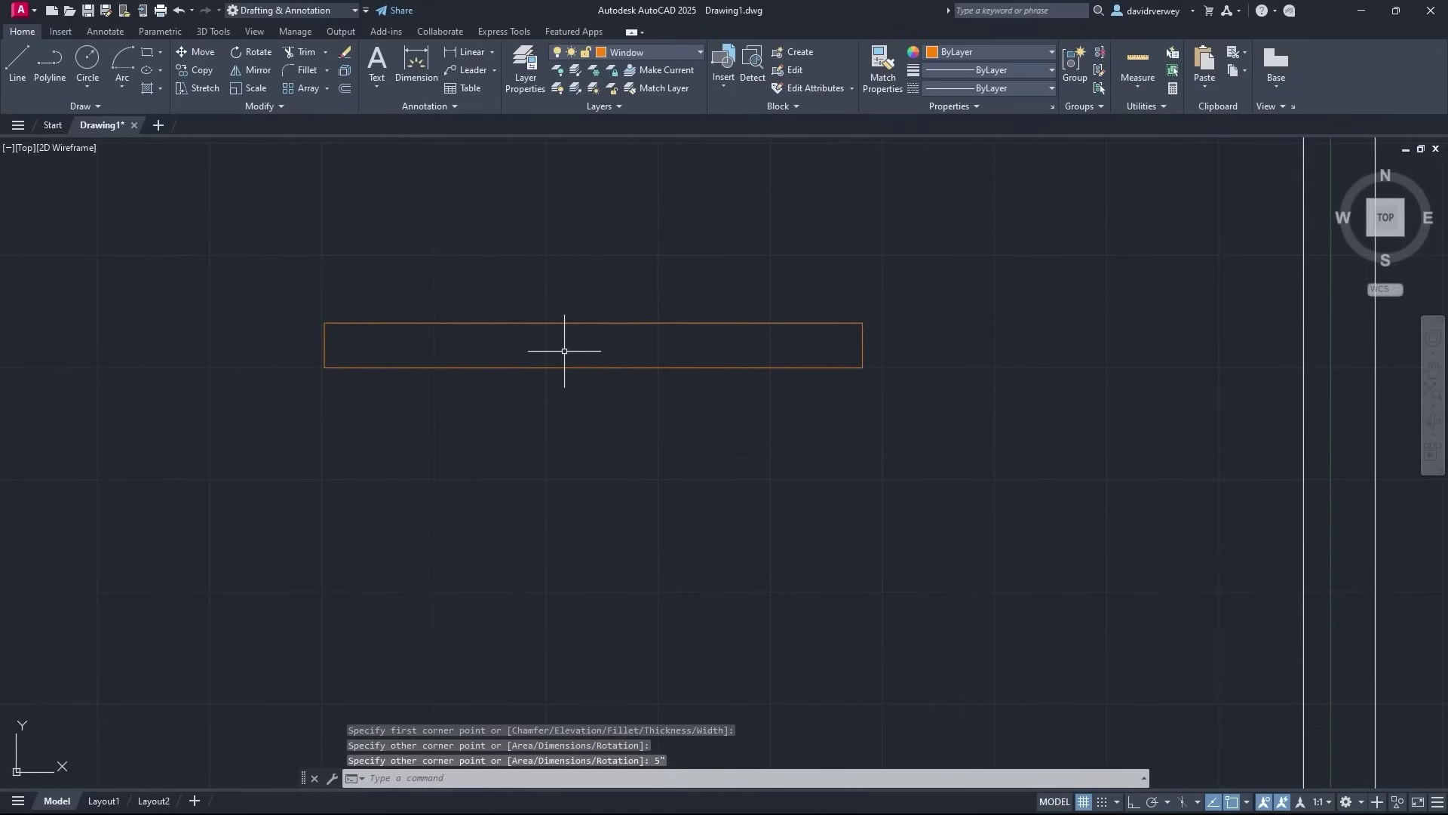
click(873, 399)
click(328, 271)
text(ex)
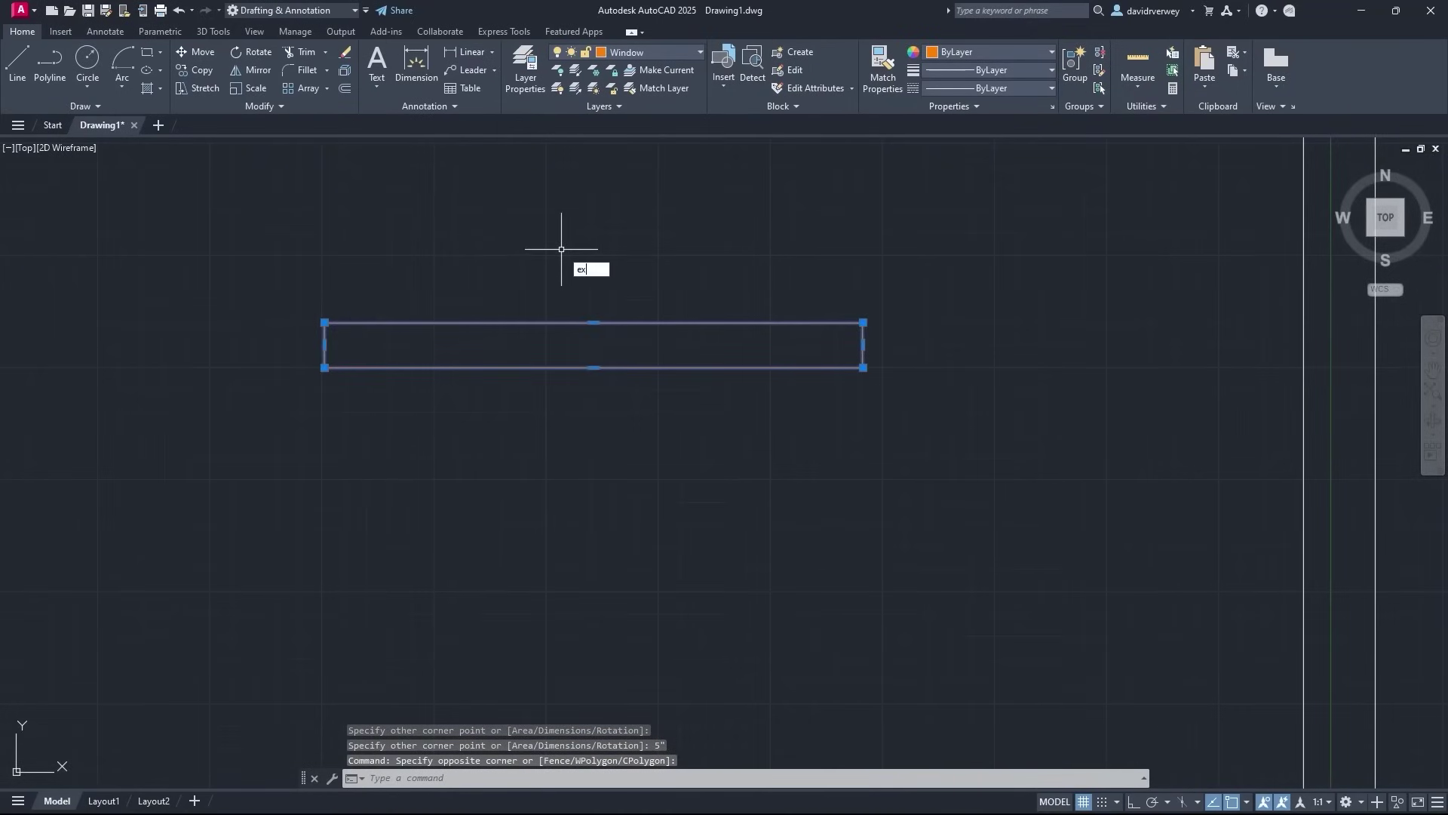
text(plode)
key(Return)
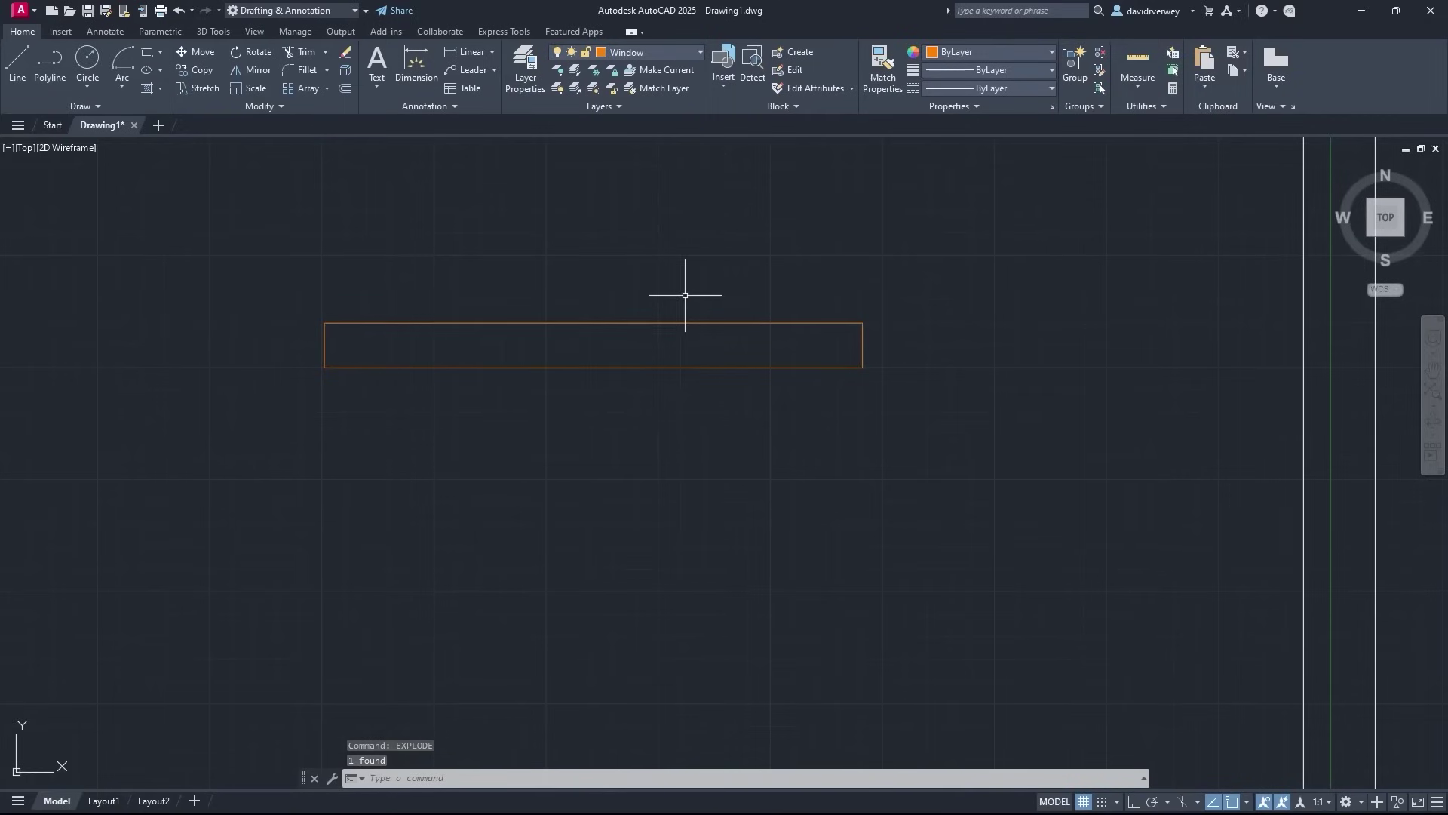
Offset the window's top and bottom edges 1" inward
text(off)
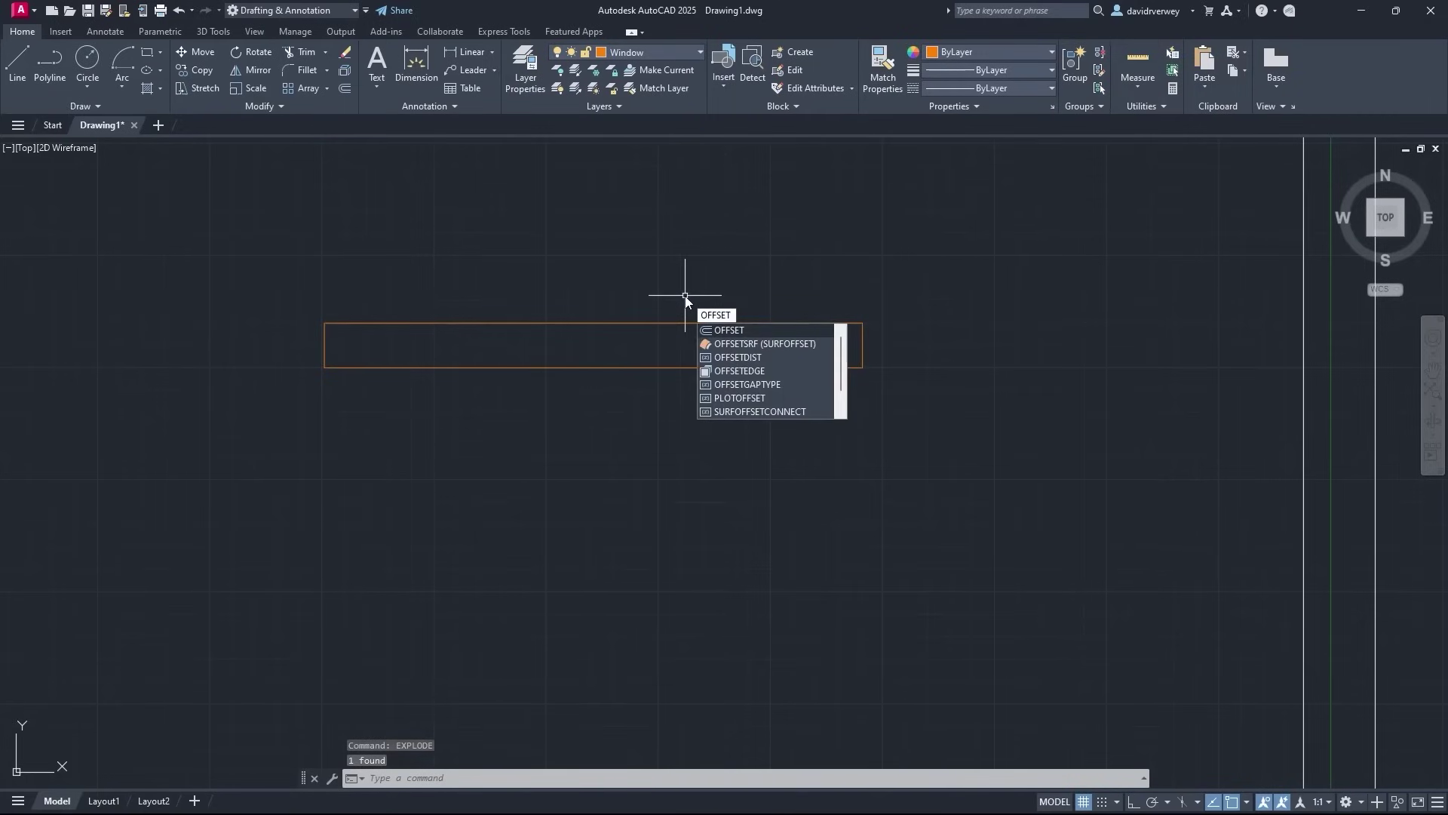
key(Return)
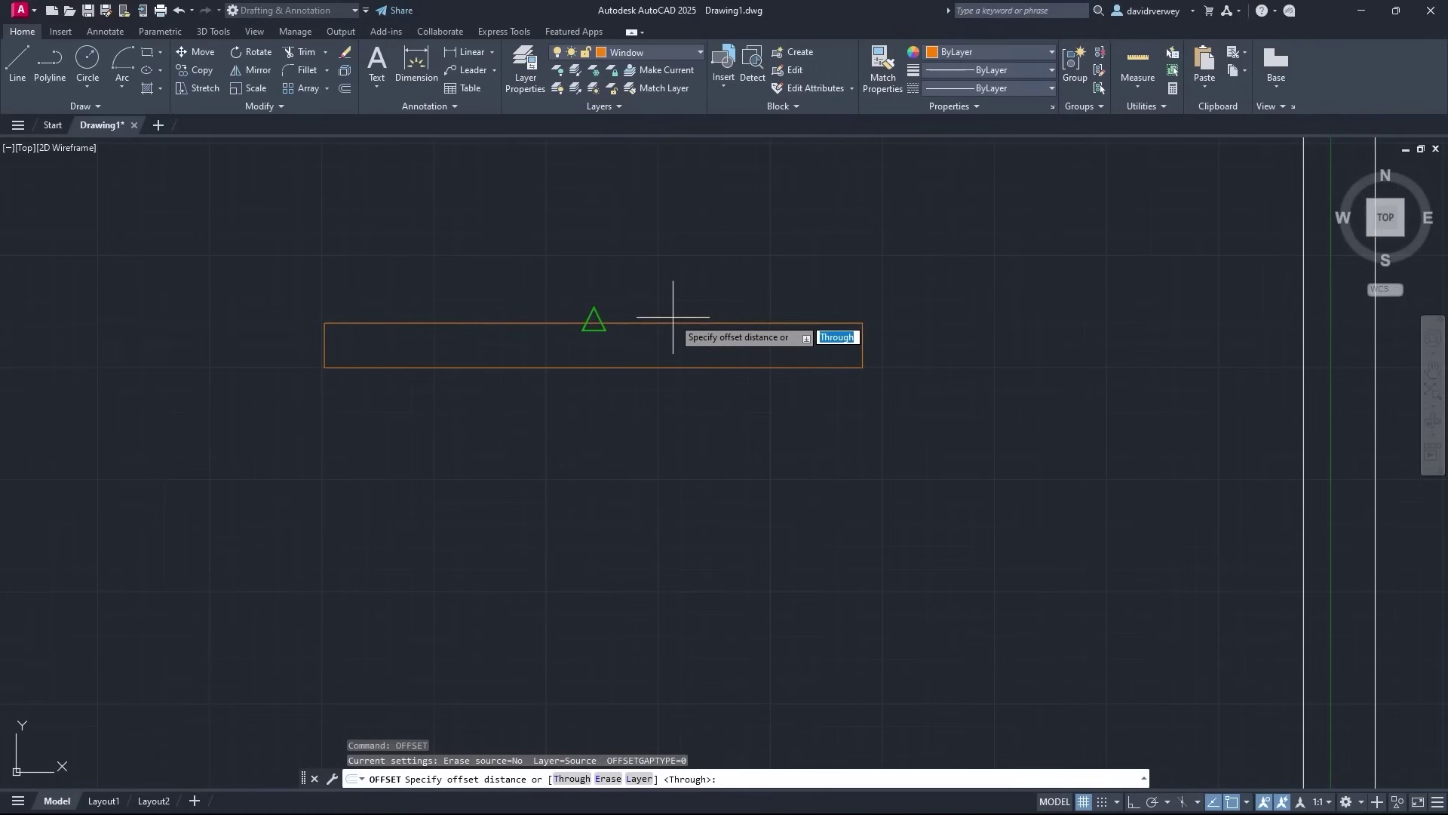
key(Return)
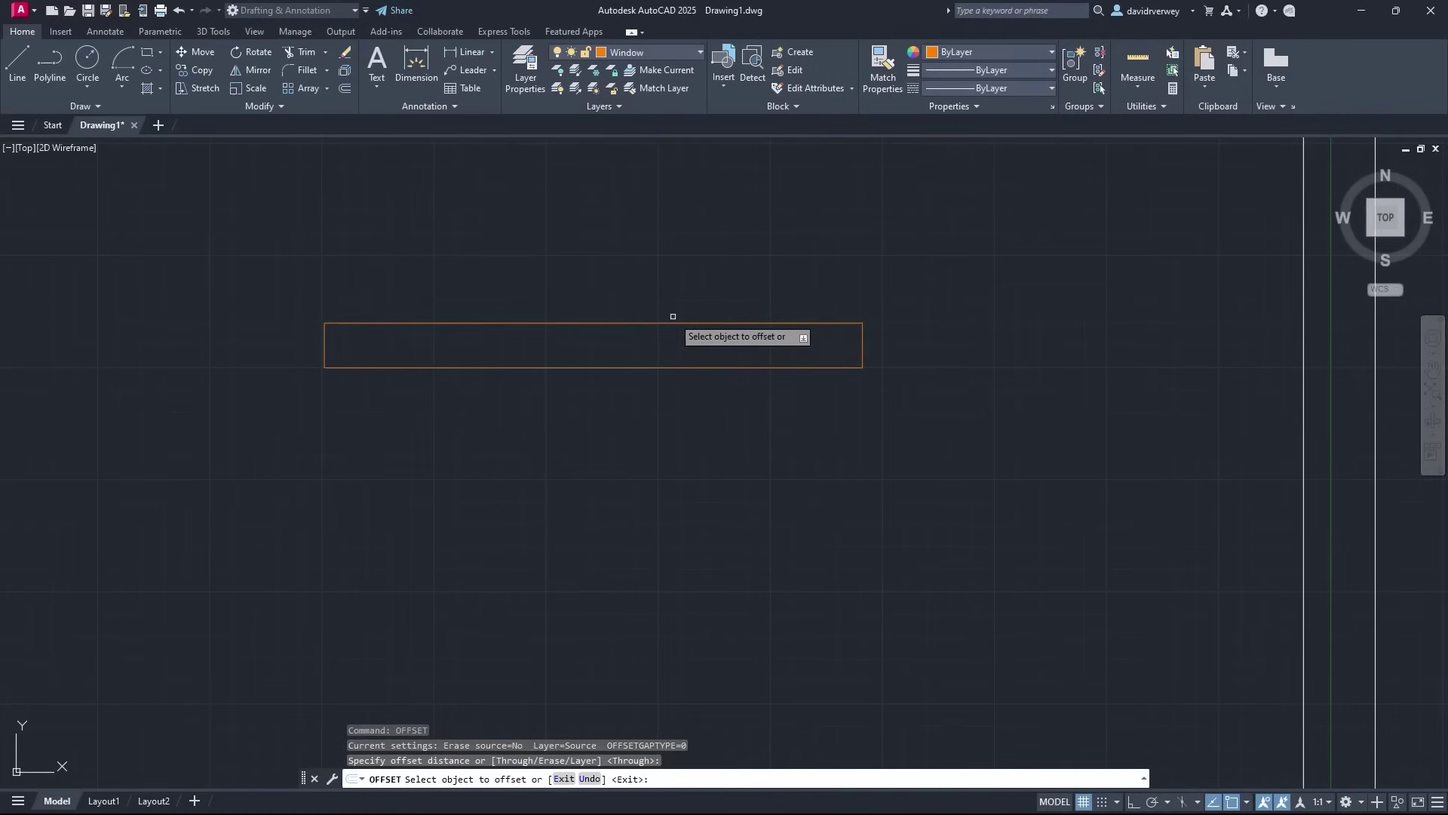
click(635, 323)
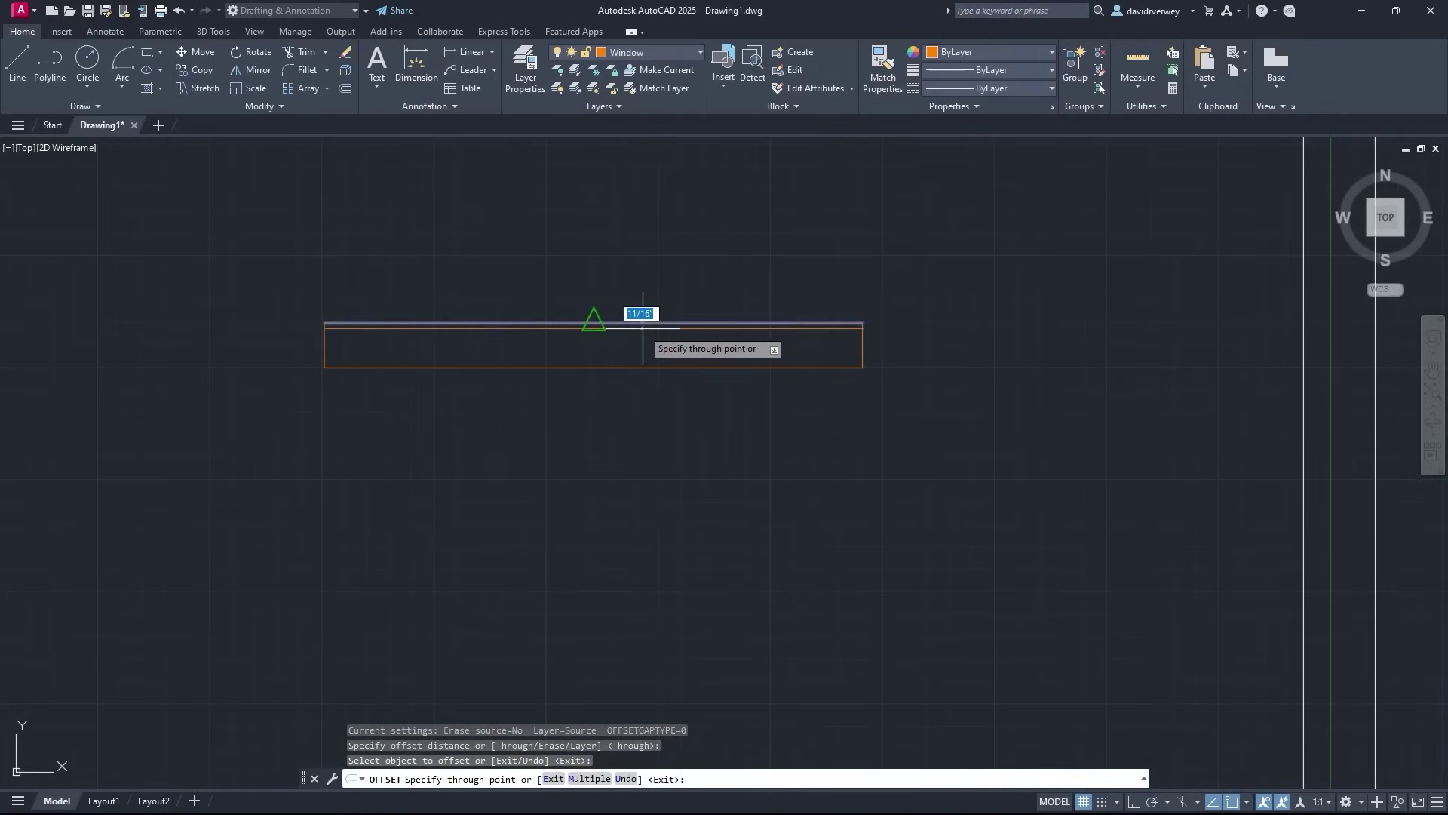
text(1)
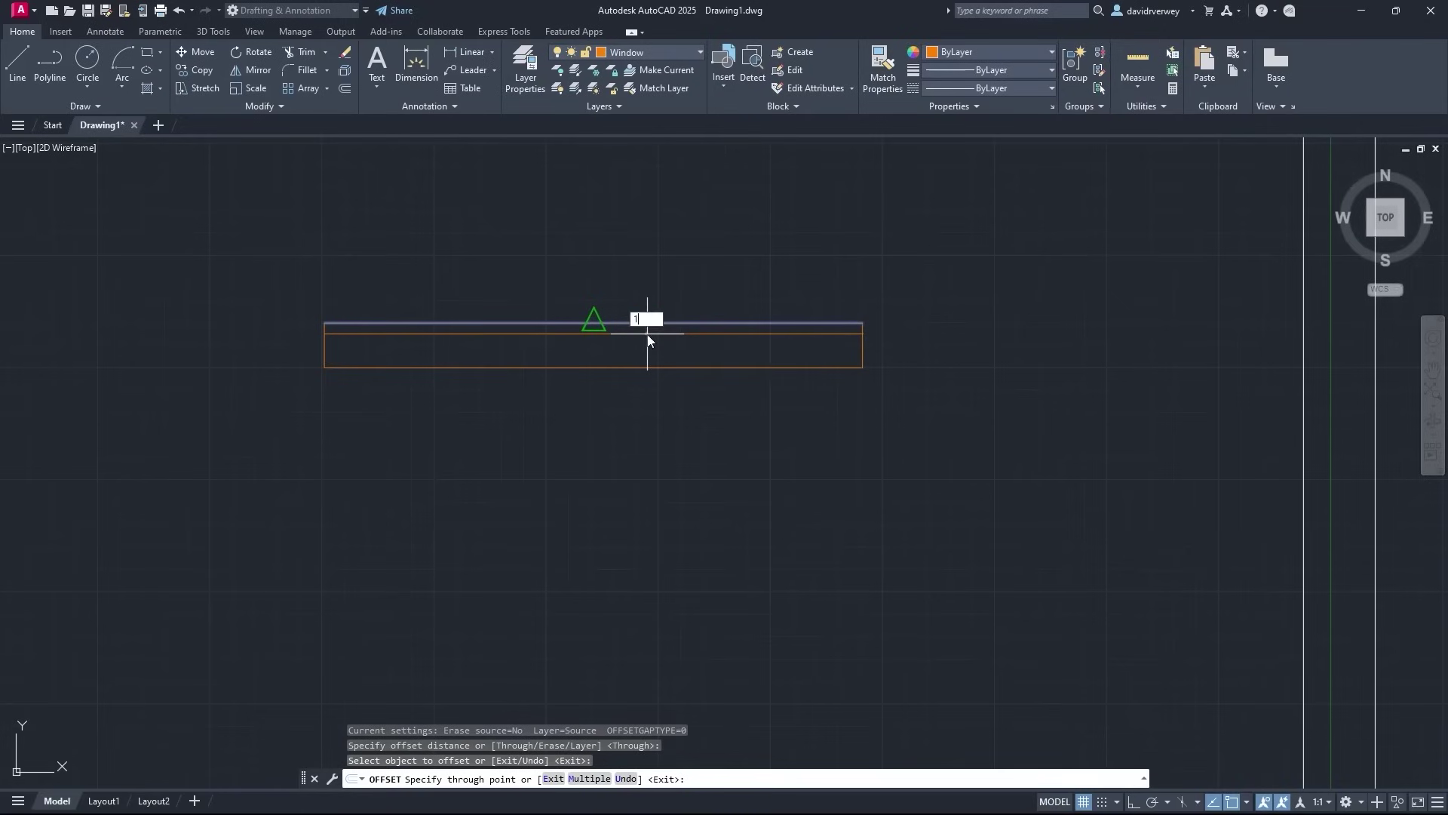
key(Return)
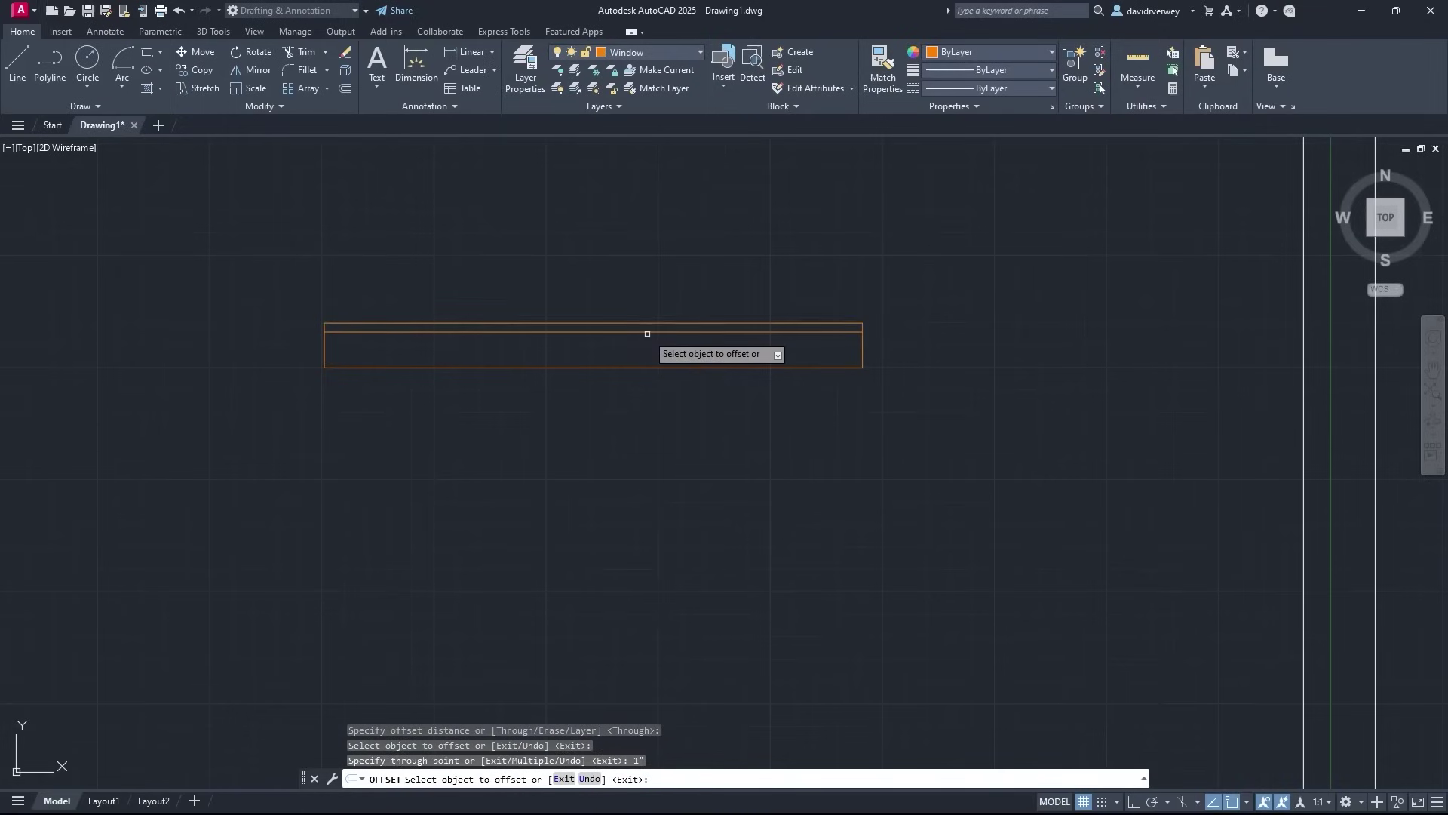
click(623, 366)
text(1)
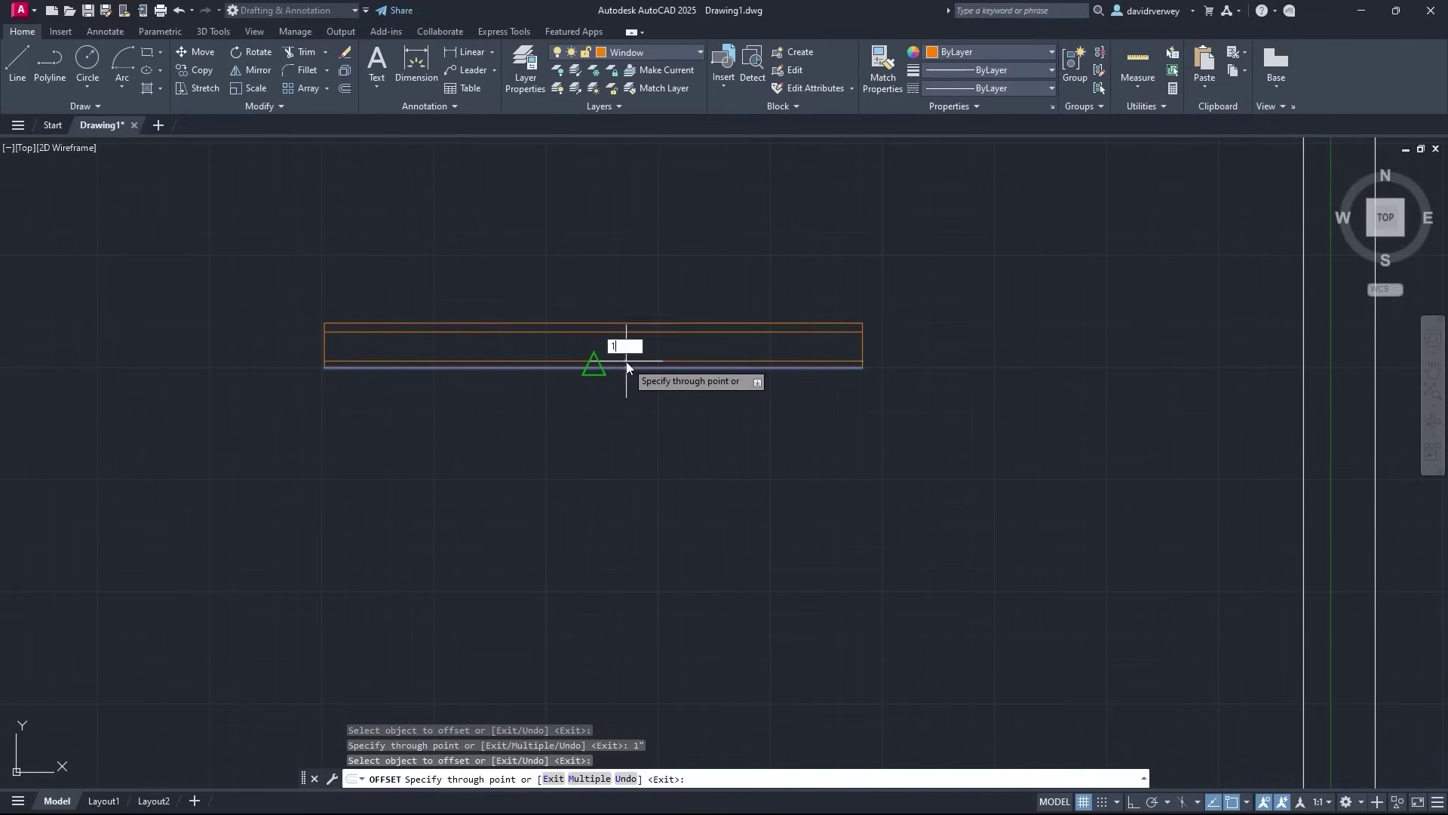
key(Return)
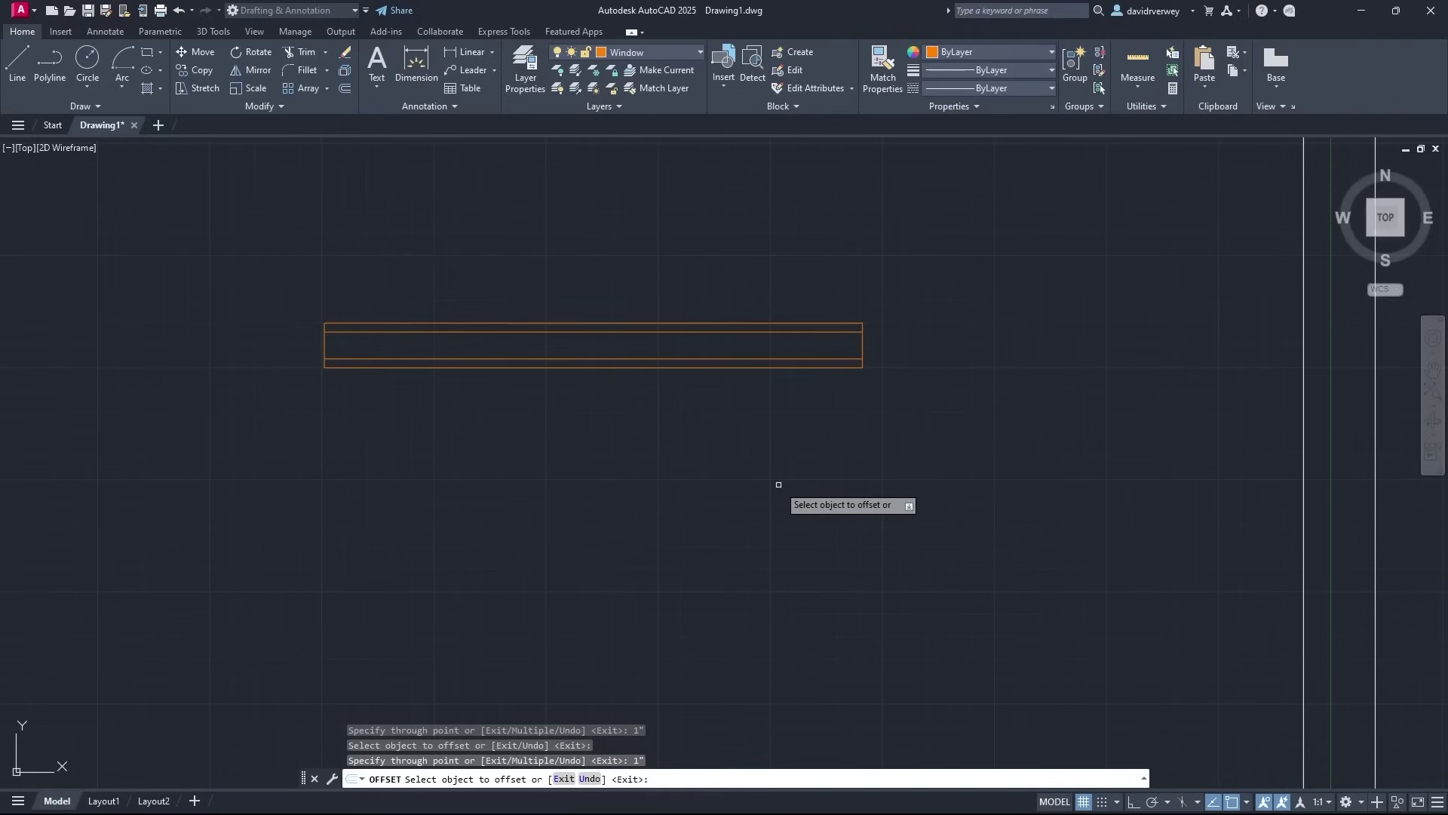
Offset the window's left edge to its middle as a vertical pane divider
click(325, 345)
click(325, 345)
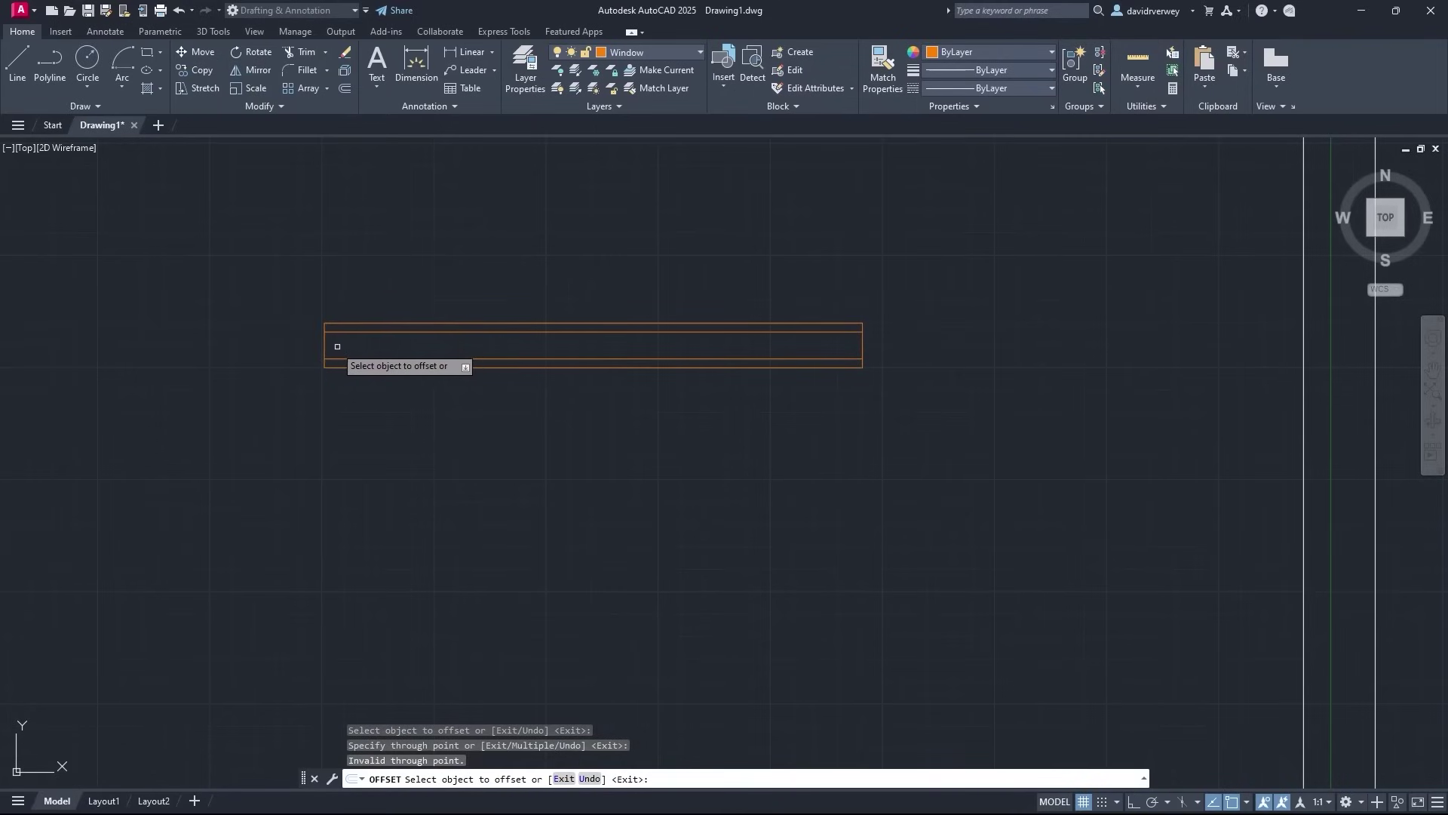
click(325, 344)
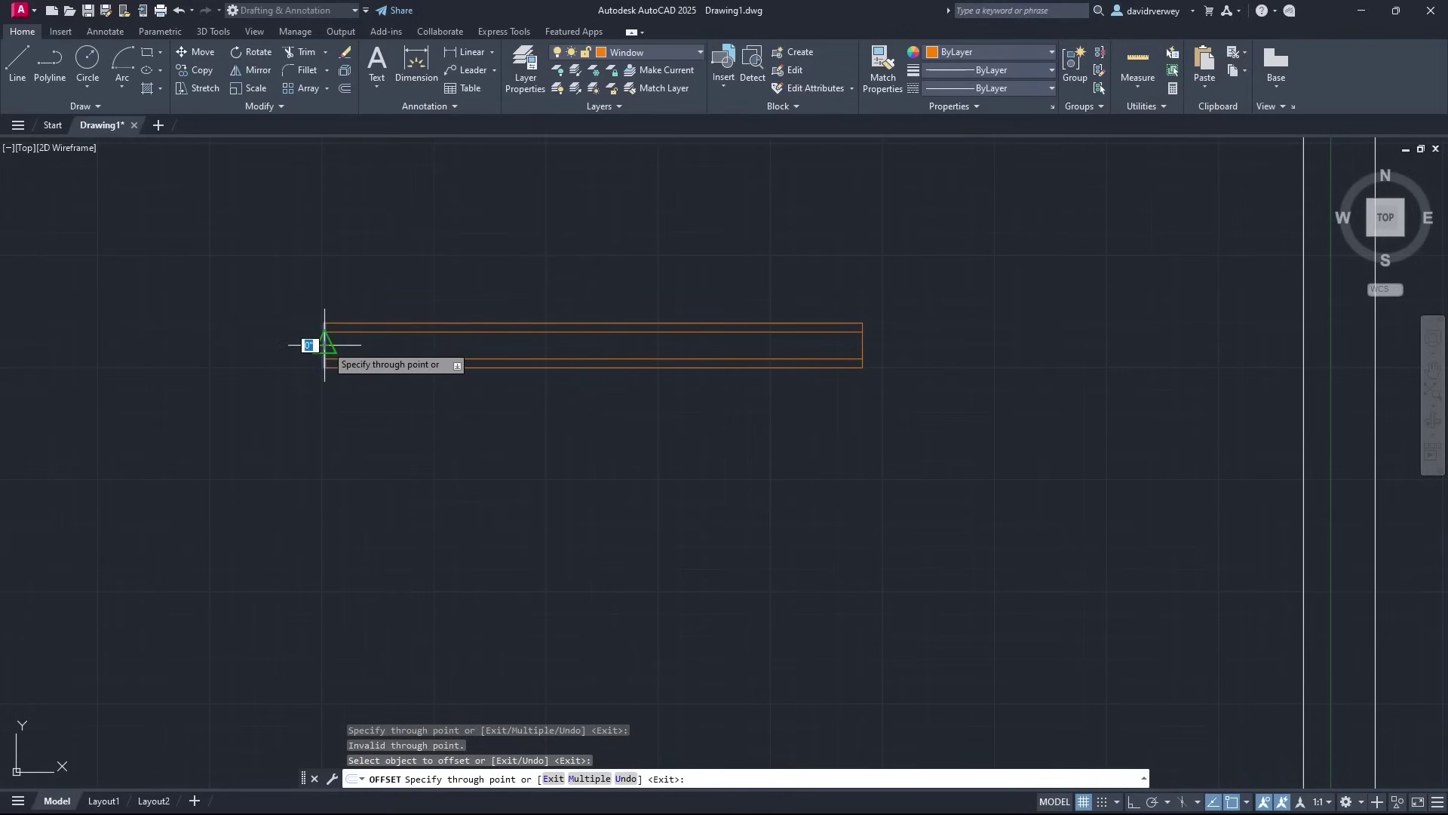
click(594, 323)
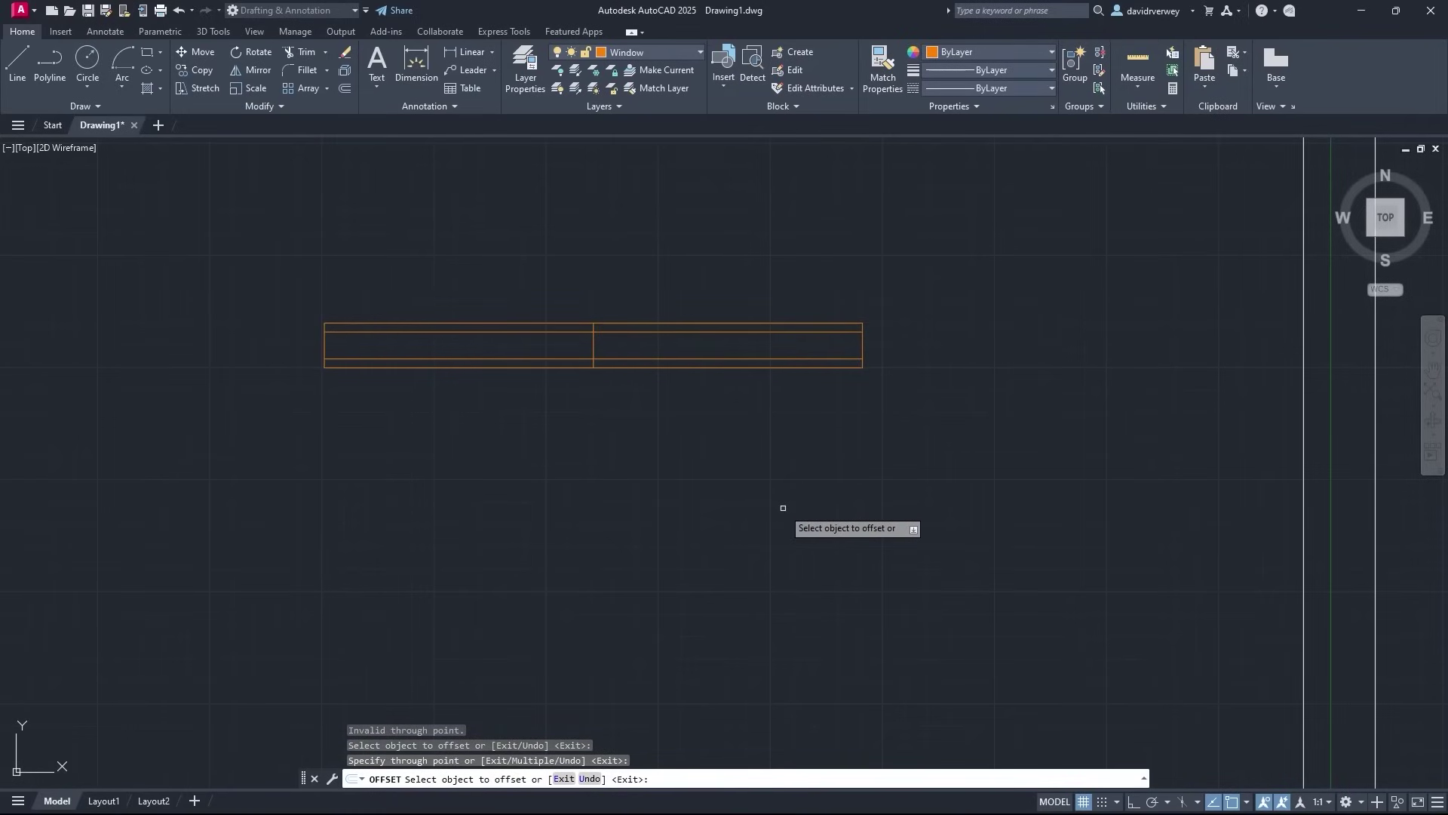
scroll(782, 508, down, 4)
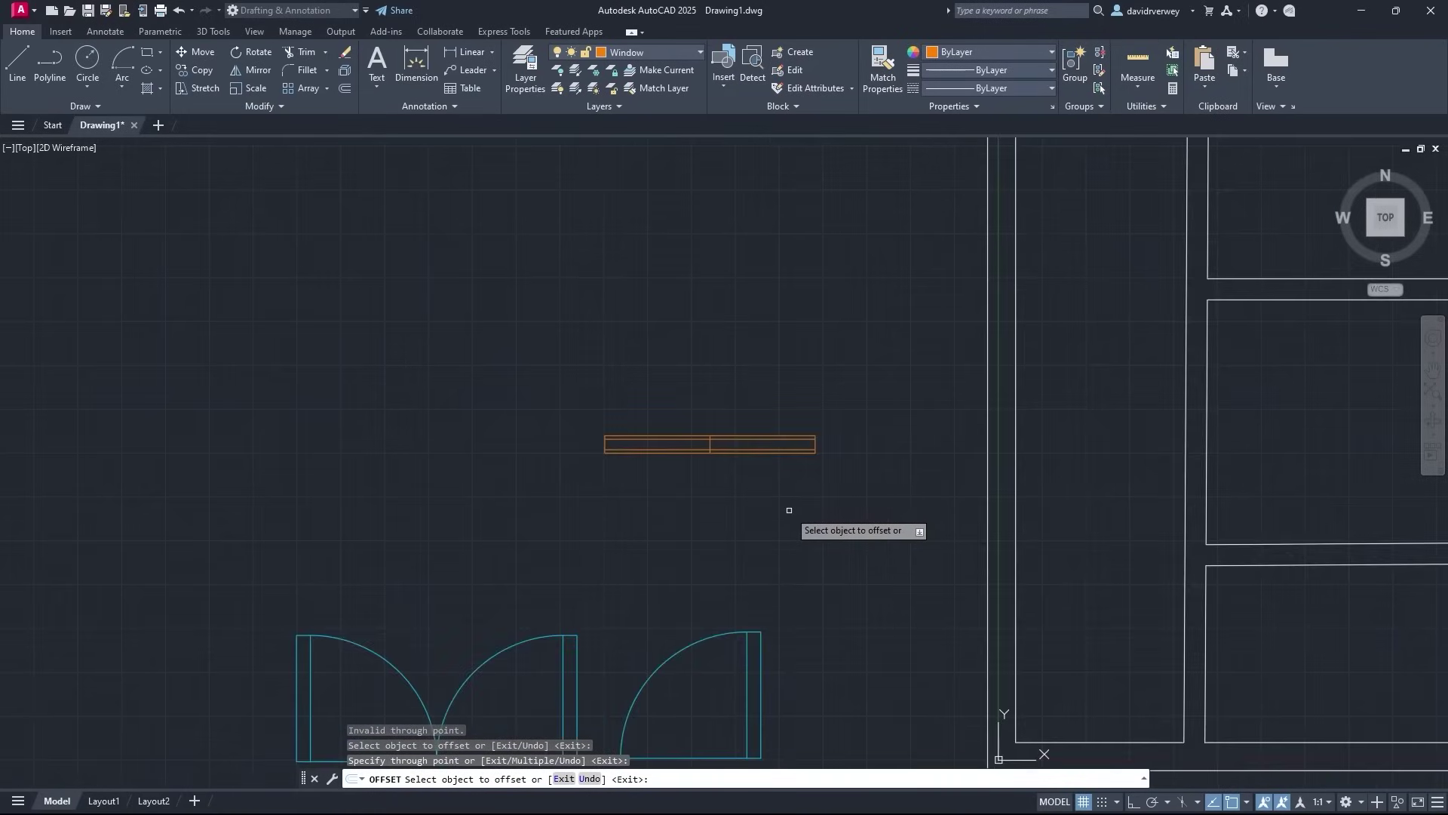
scroll(734, 485, up, 4)
middle_drag(699, 503, 717, 528)
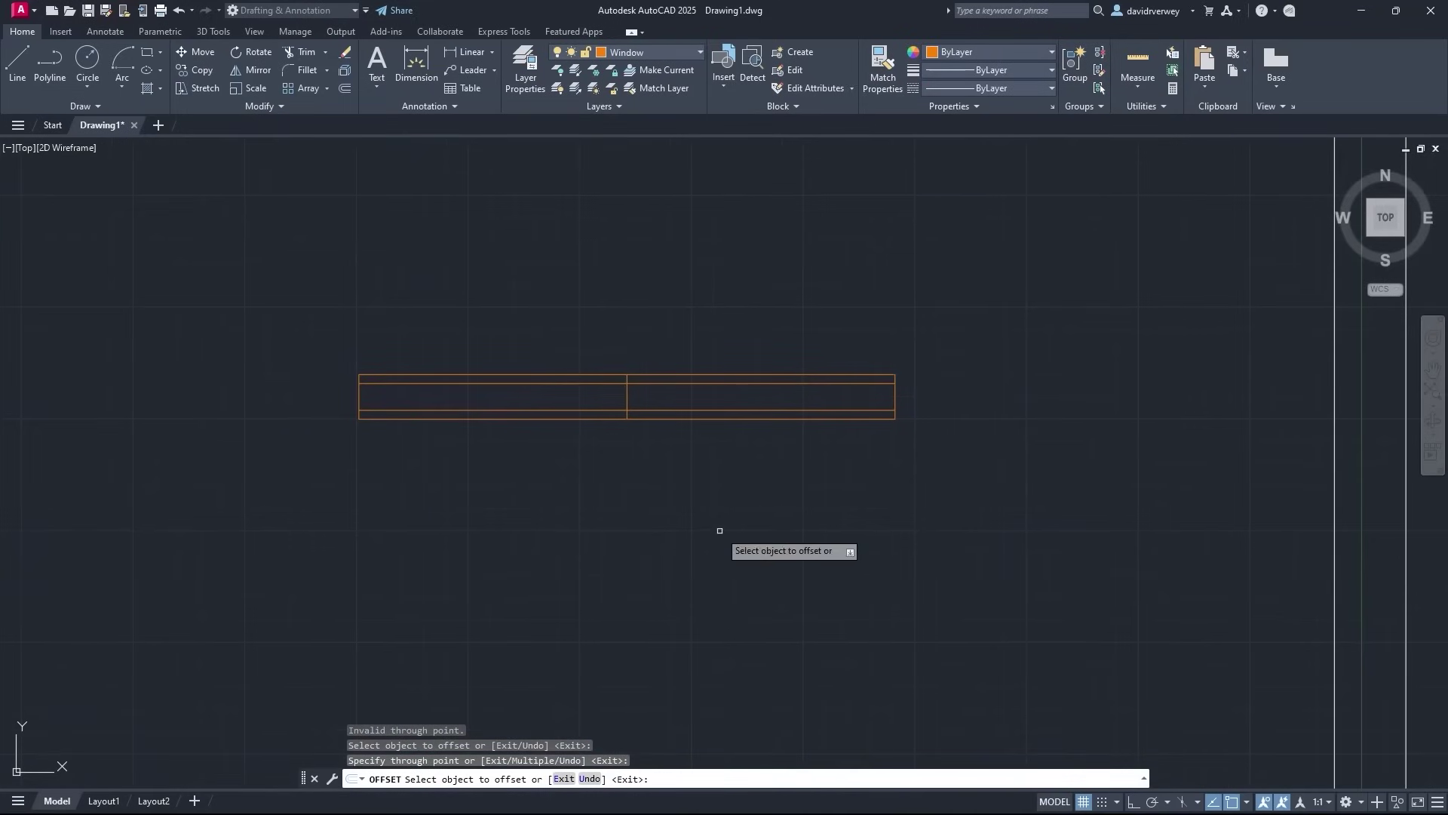
key(Escape)
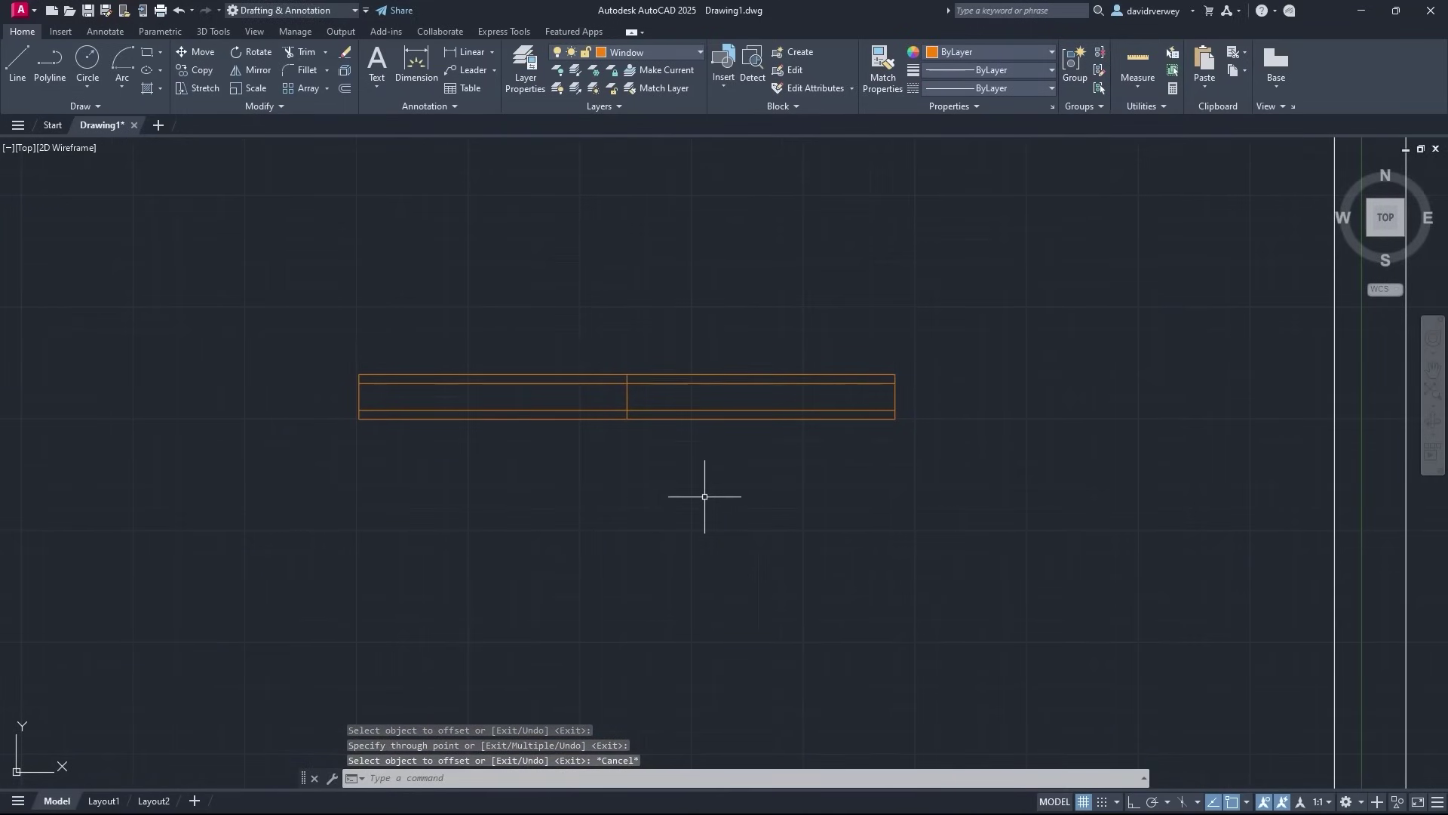
Mirror the window about its left edge, keeping the original, to form a four-pane row
middle_drag(874, 569, 947, 559)
middle_drag(836, 537, 864, 546)
click(1131, 540)
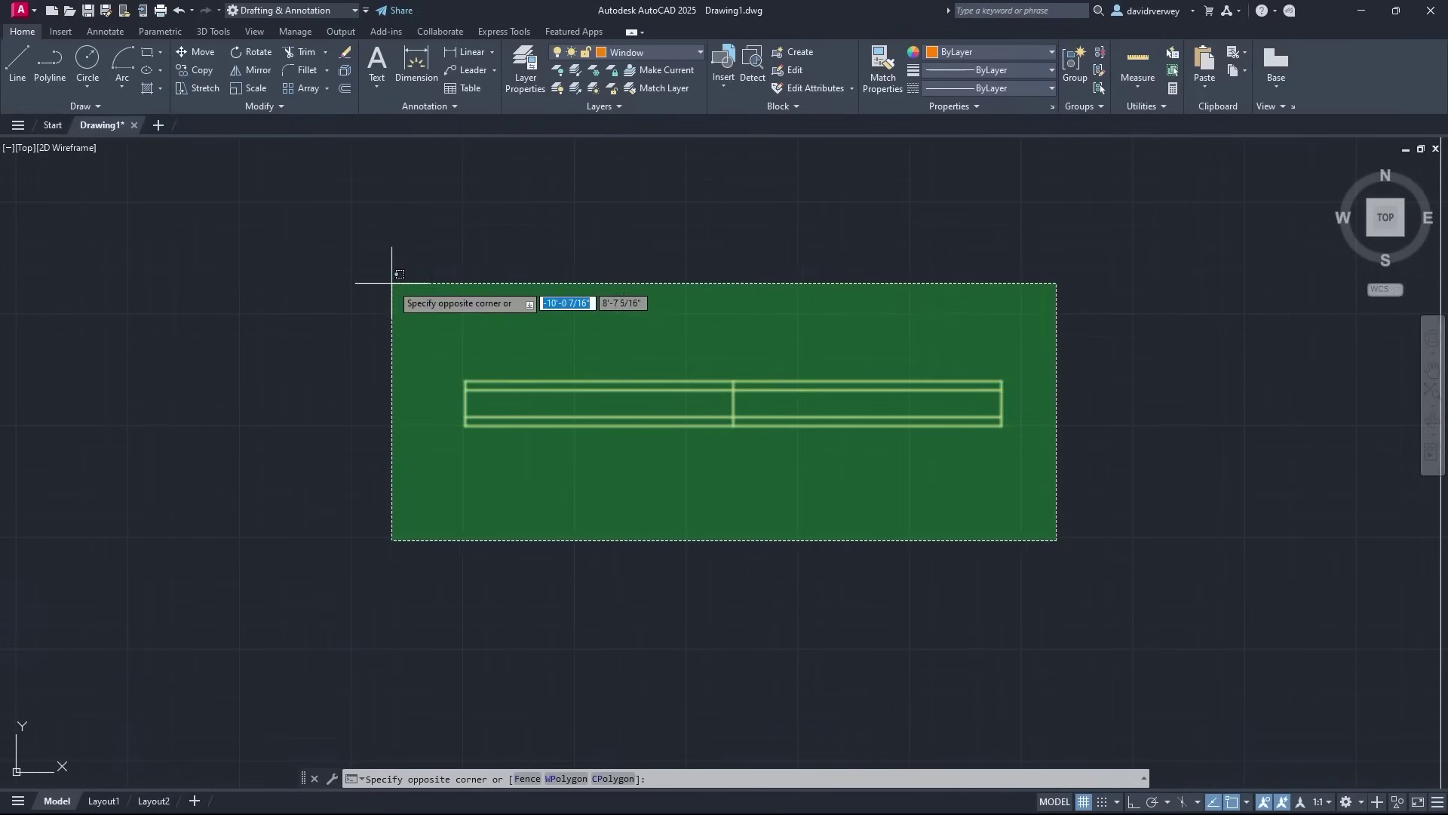
click(391, 269)
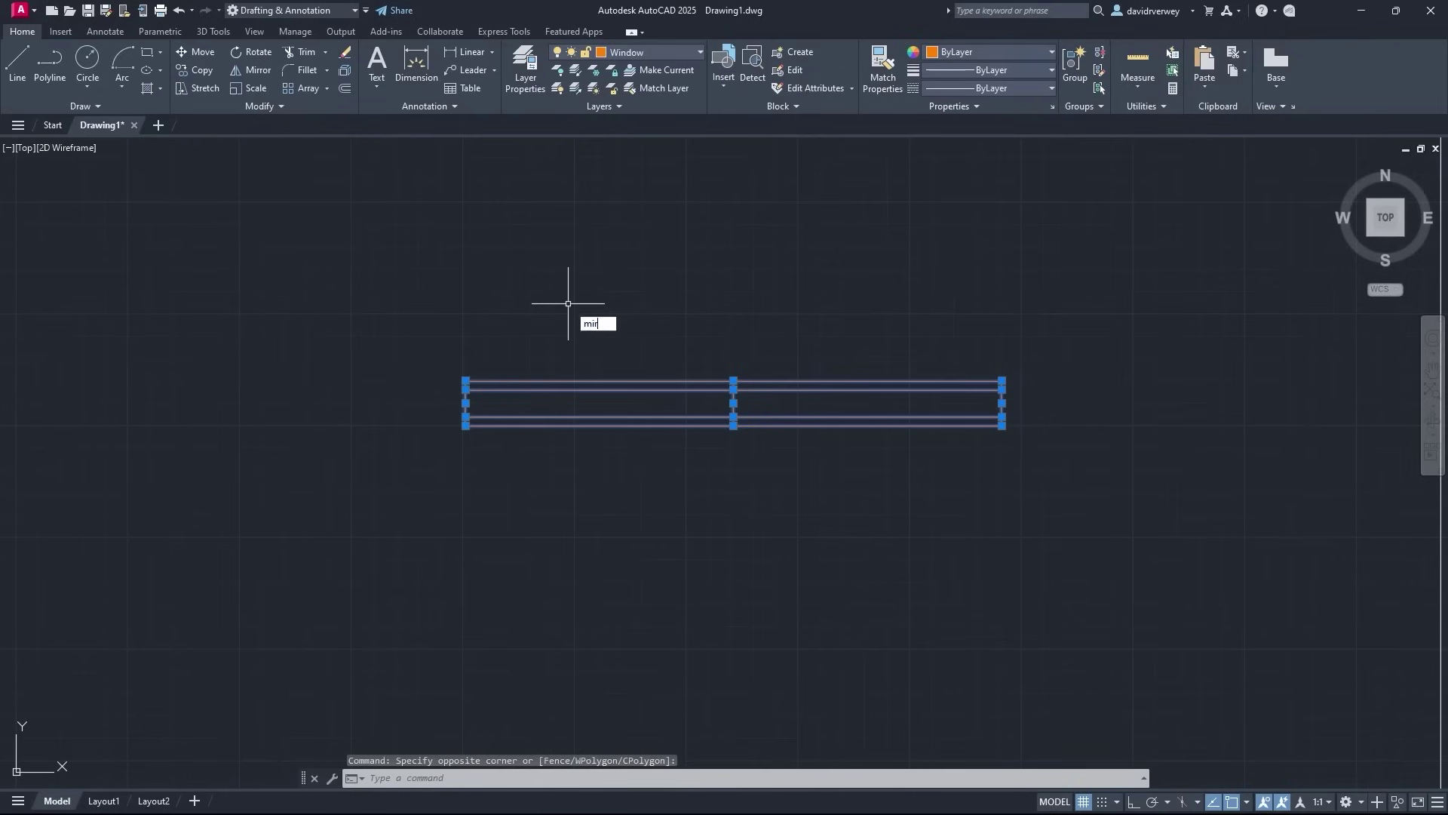
text(mir)
key(Return)
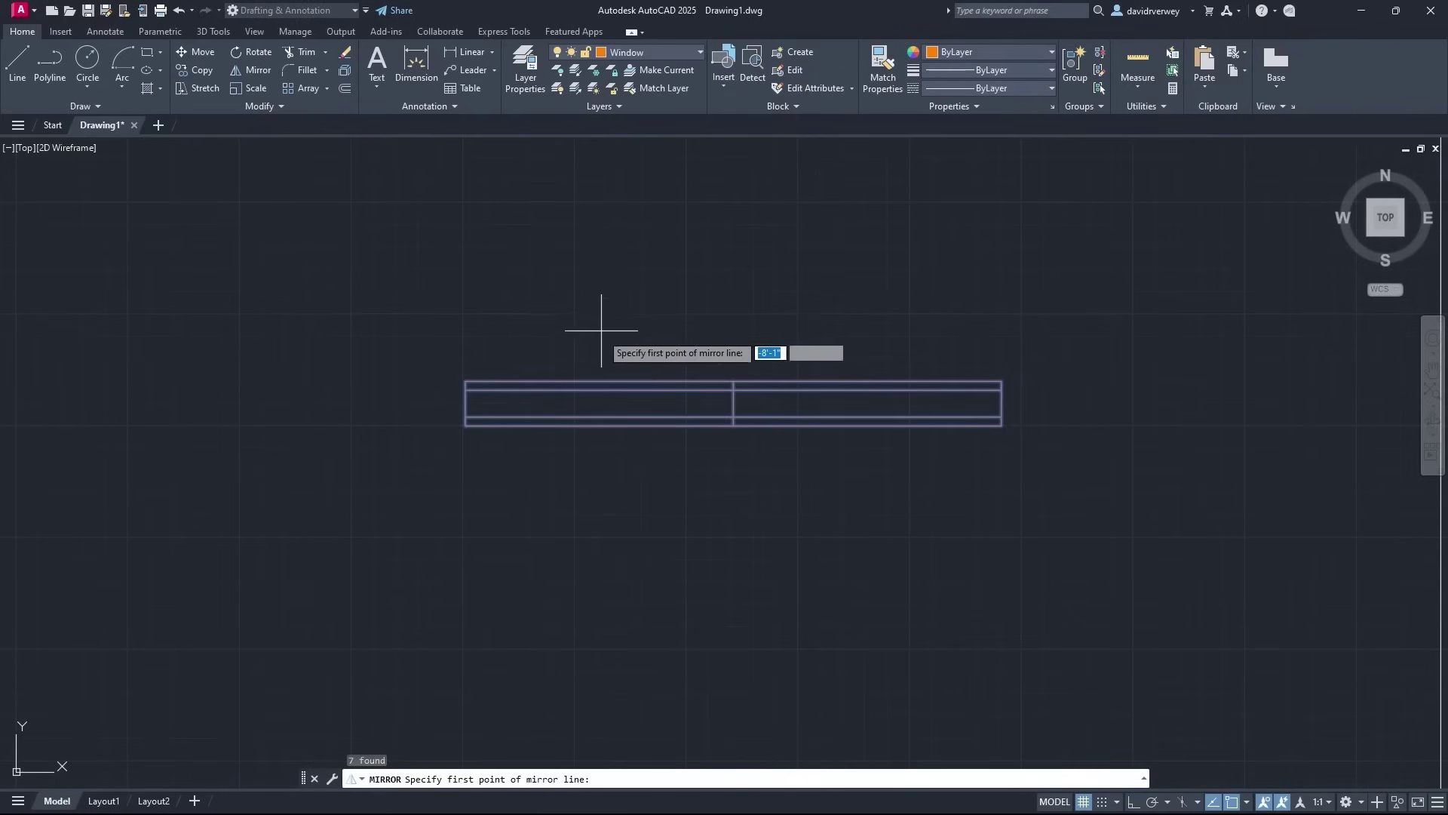
click(465, 425)
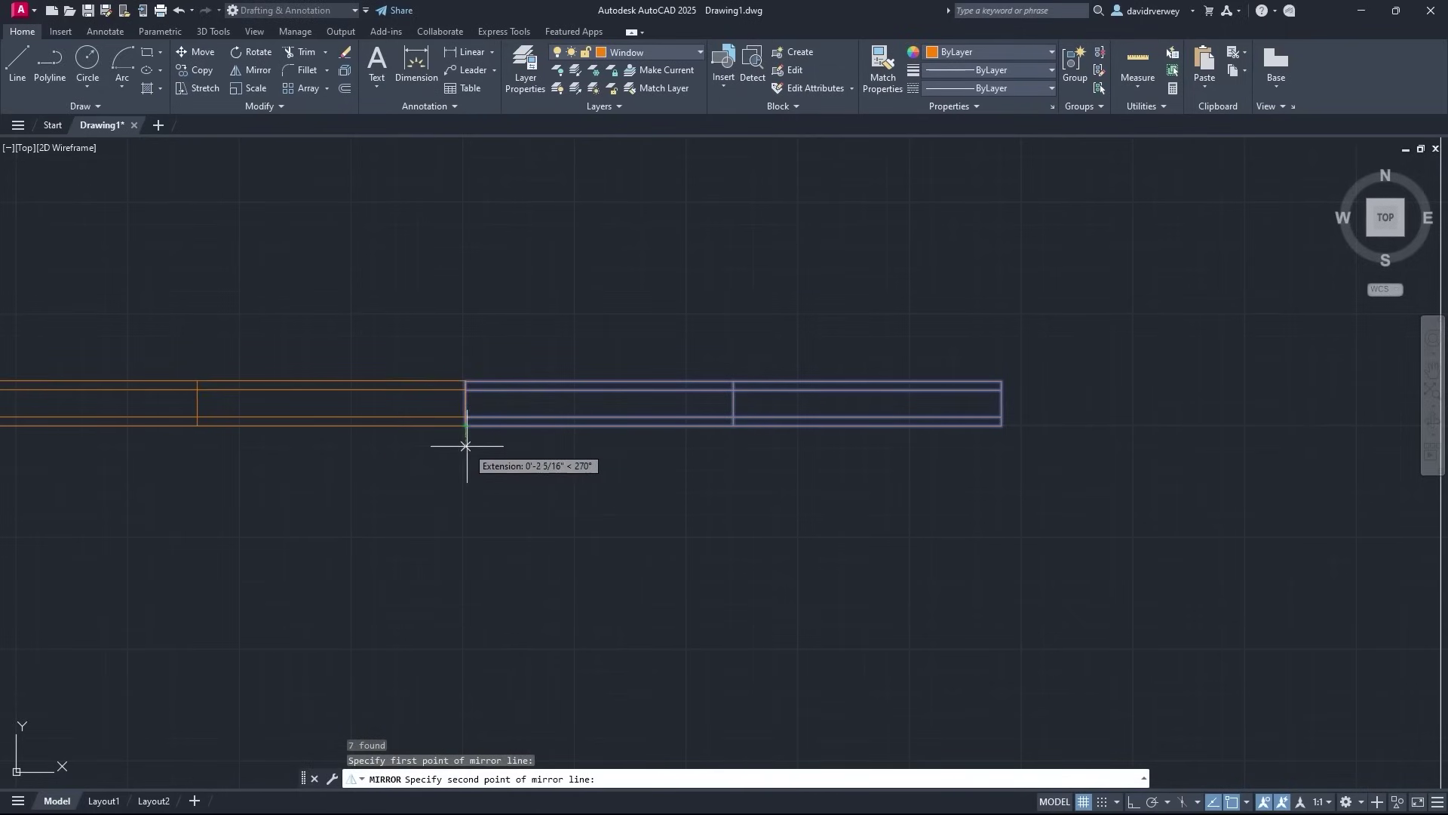
click(466, 448)
key(Return)
Copy one two-pane window unit above the row and select that copy
scroll(467, 445, down, 4)
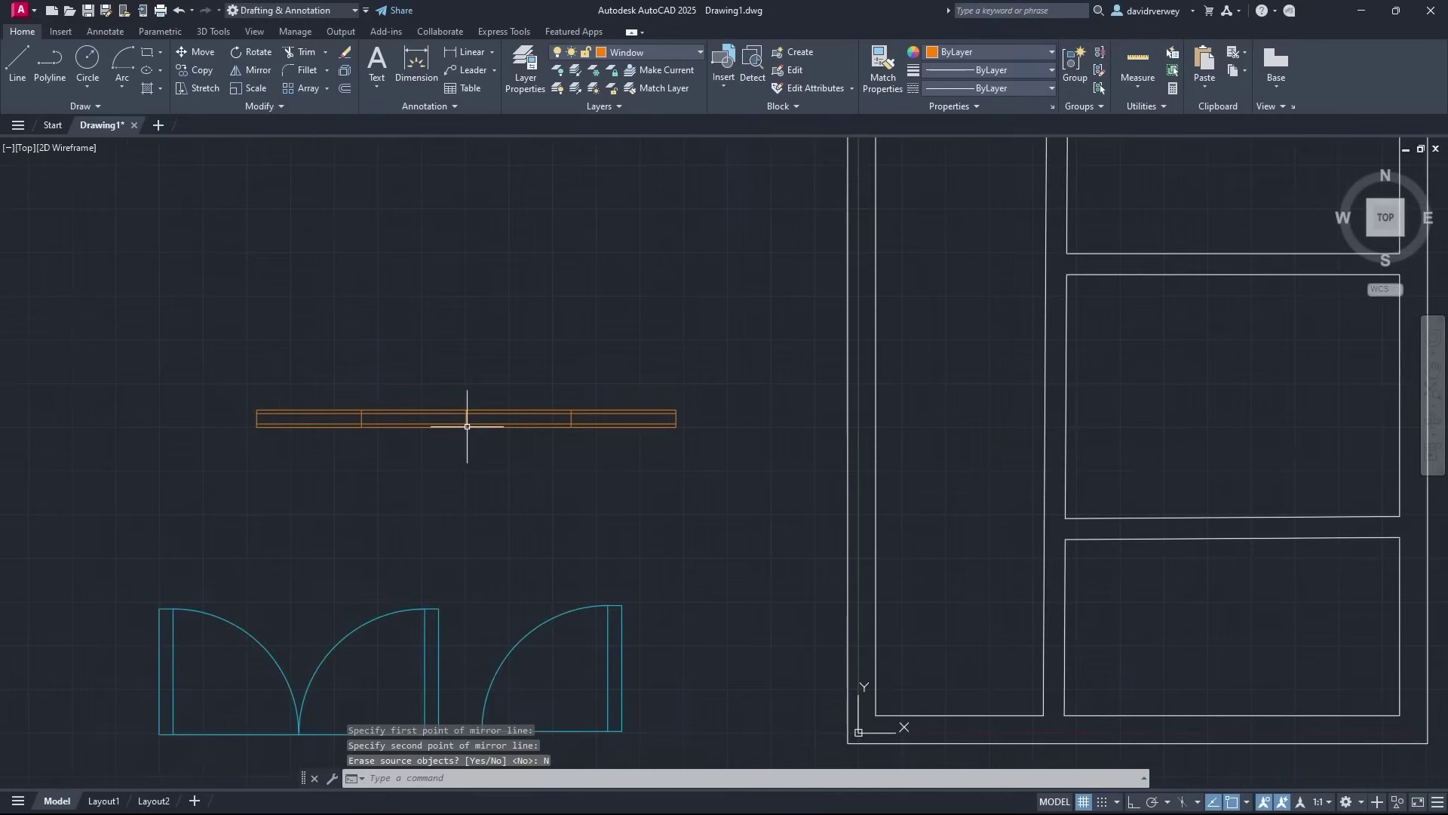
middle_drag(469, 414, 656, 475)
scroll(631, 445, up, 2)
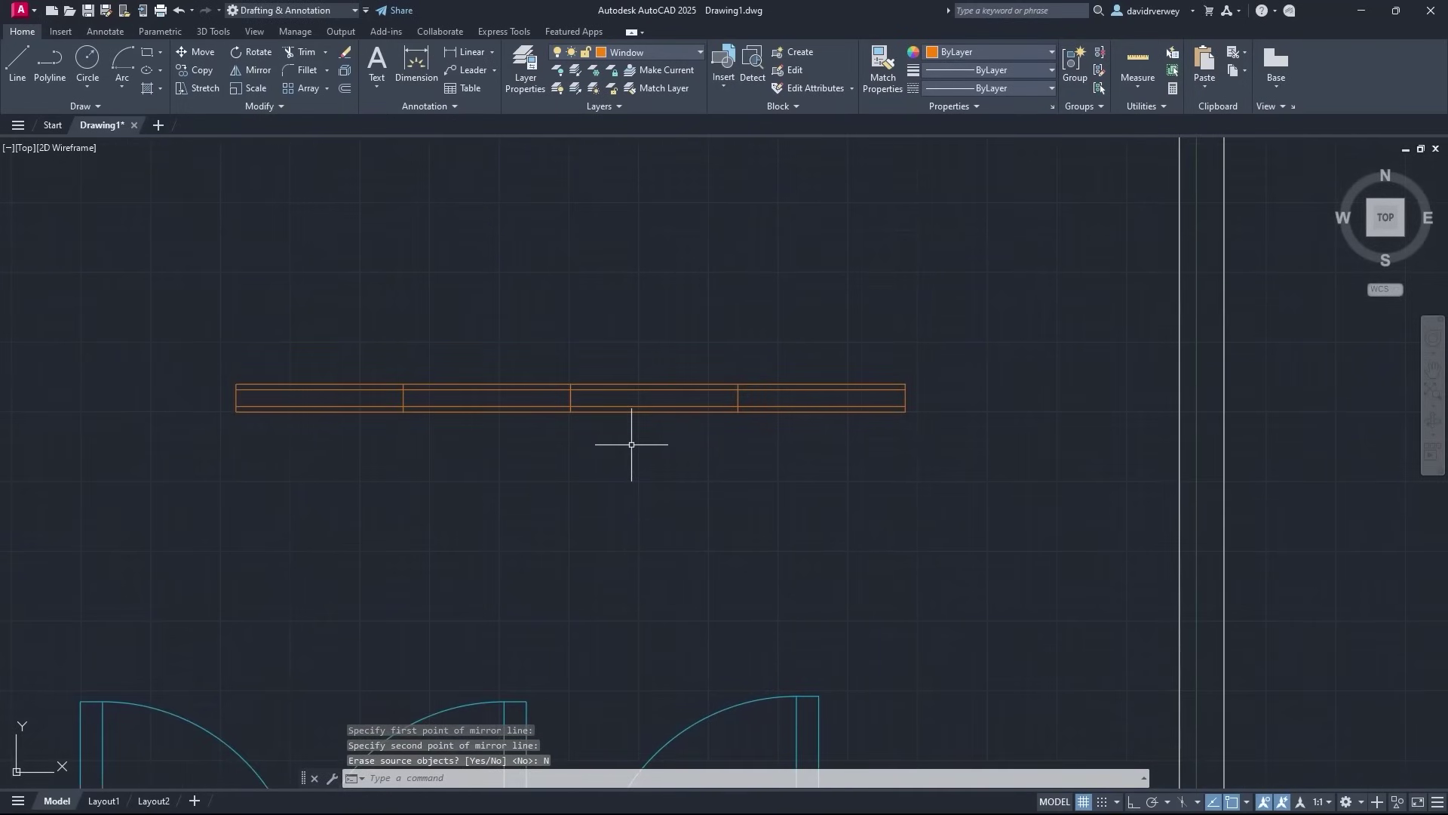
click(912, 480)
click(586, 337)
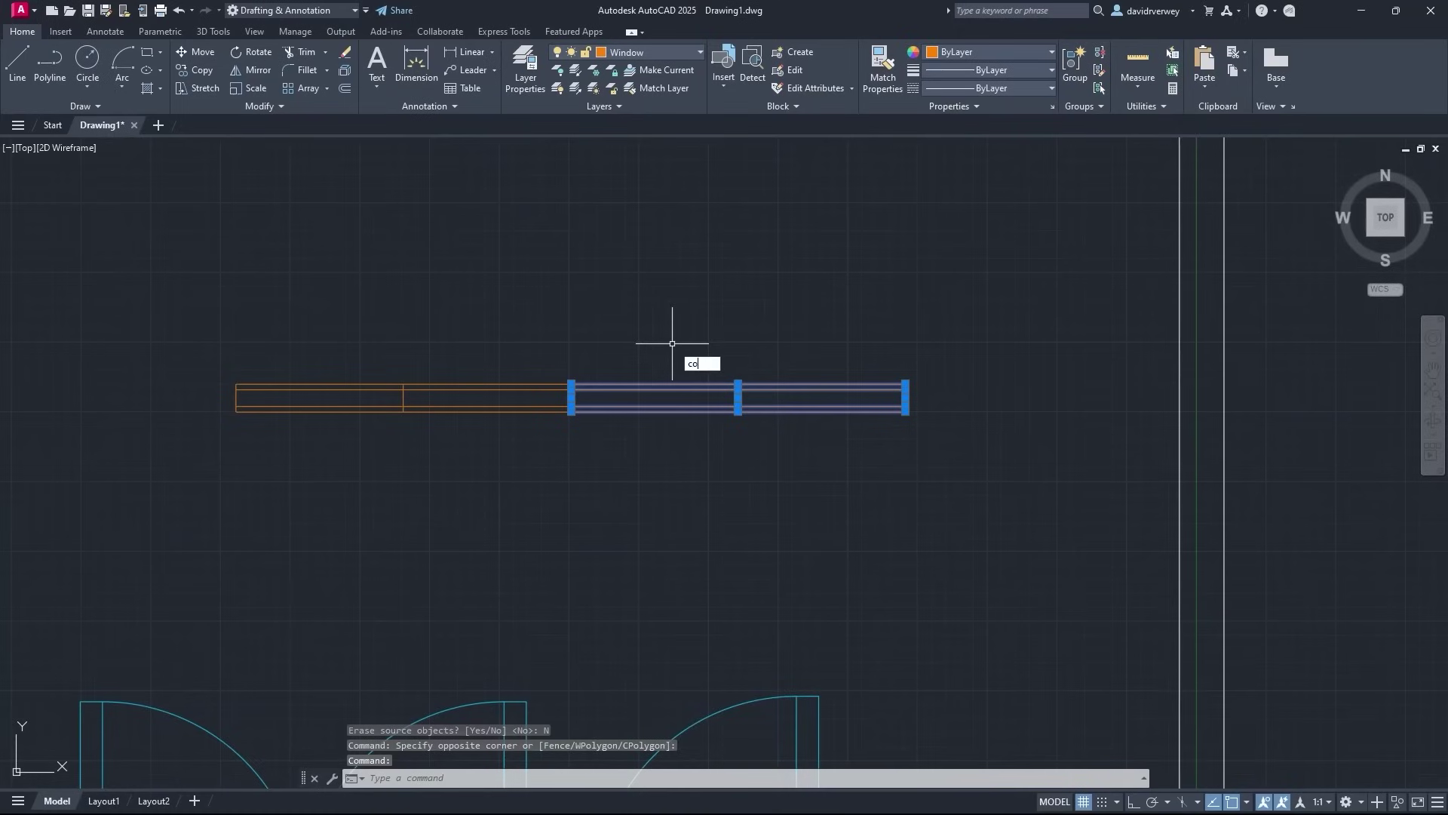
key(Return)
click(571, 384)
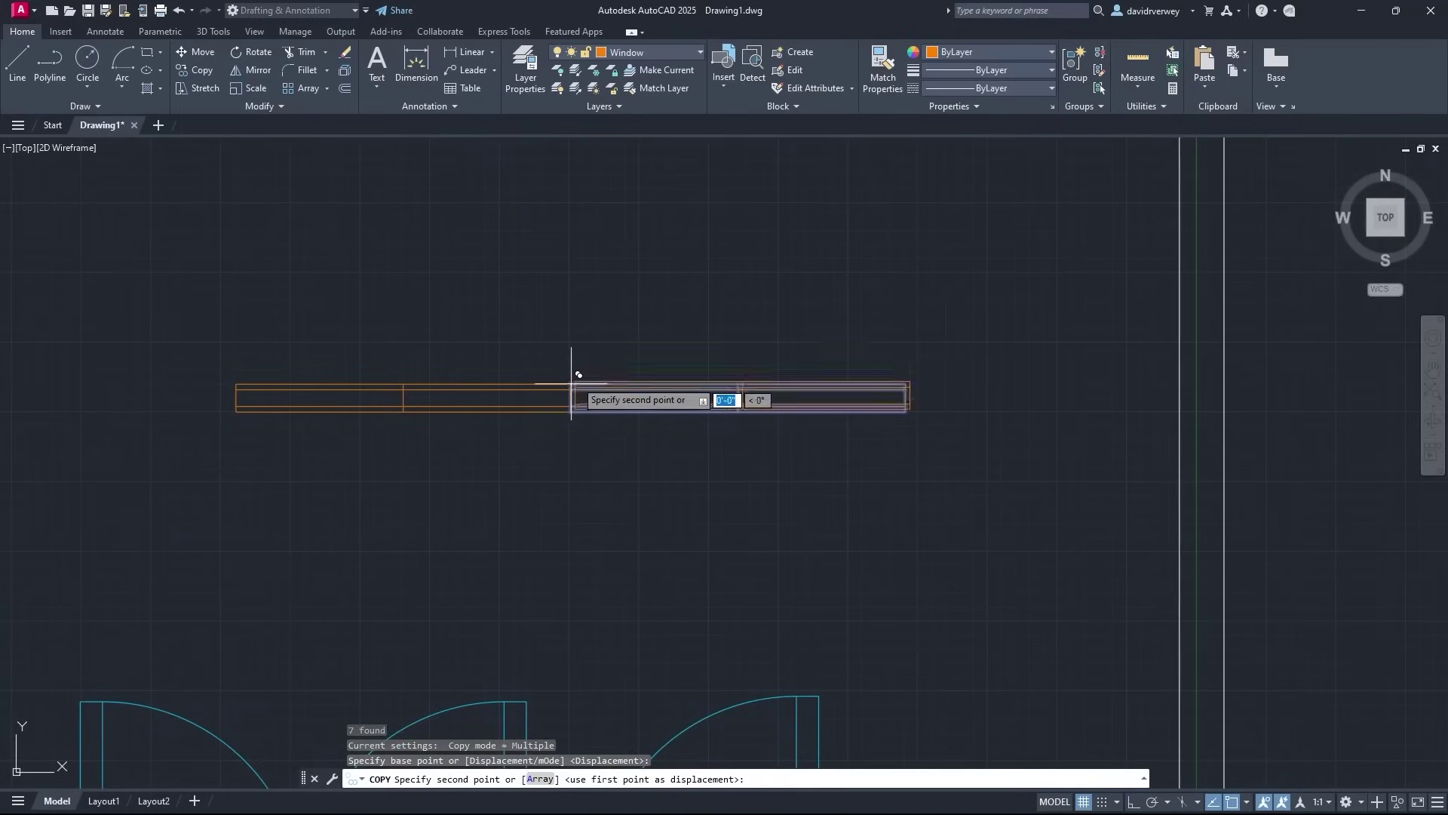
click(569, 253)
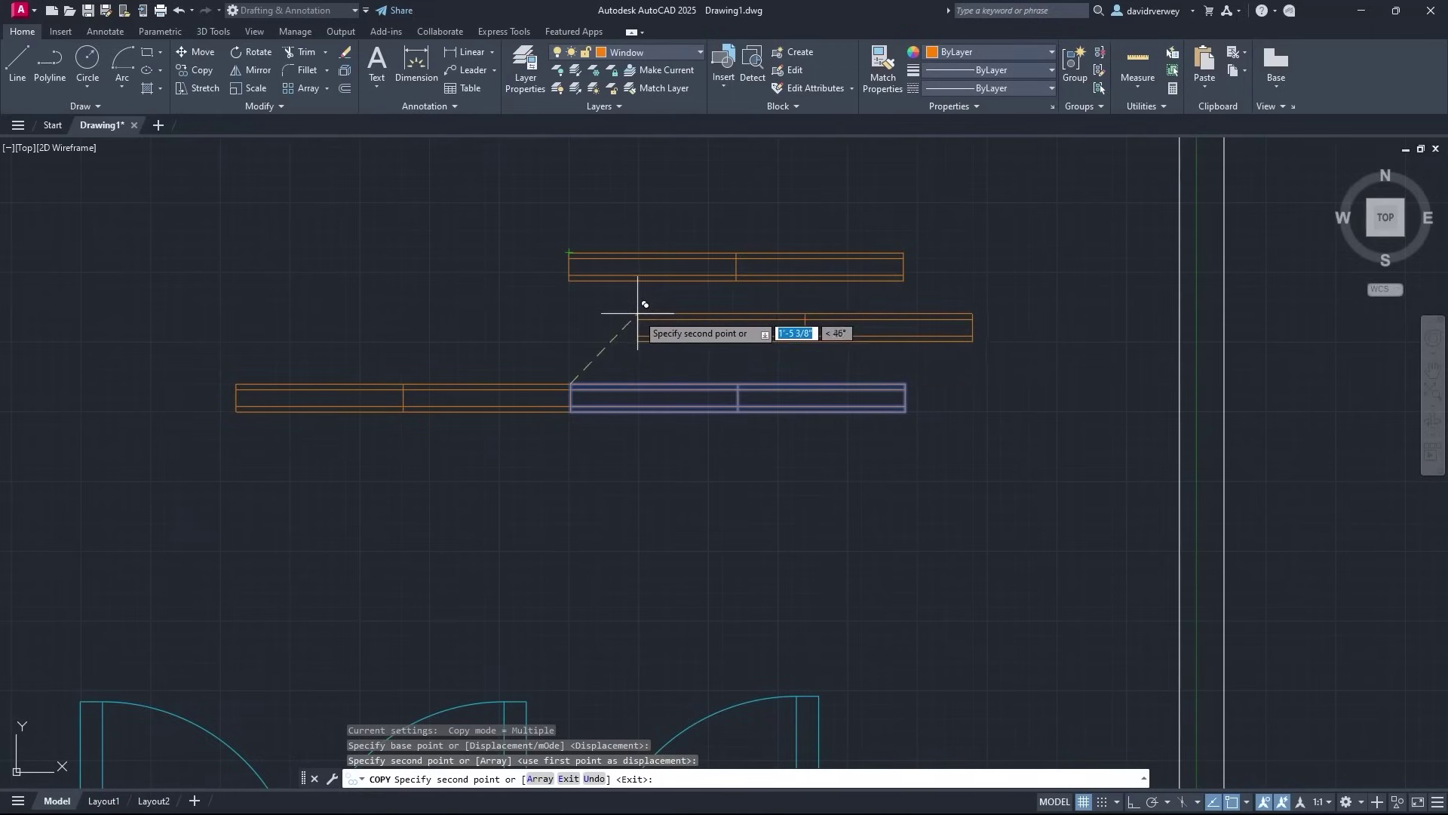
key(Escape)
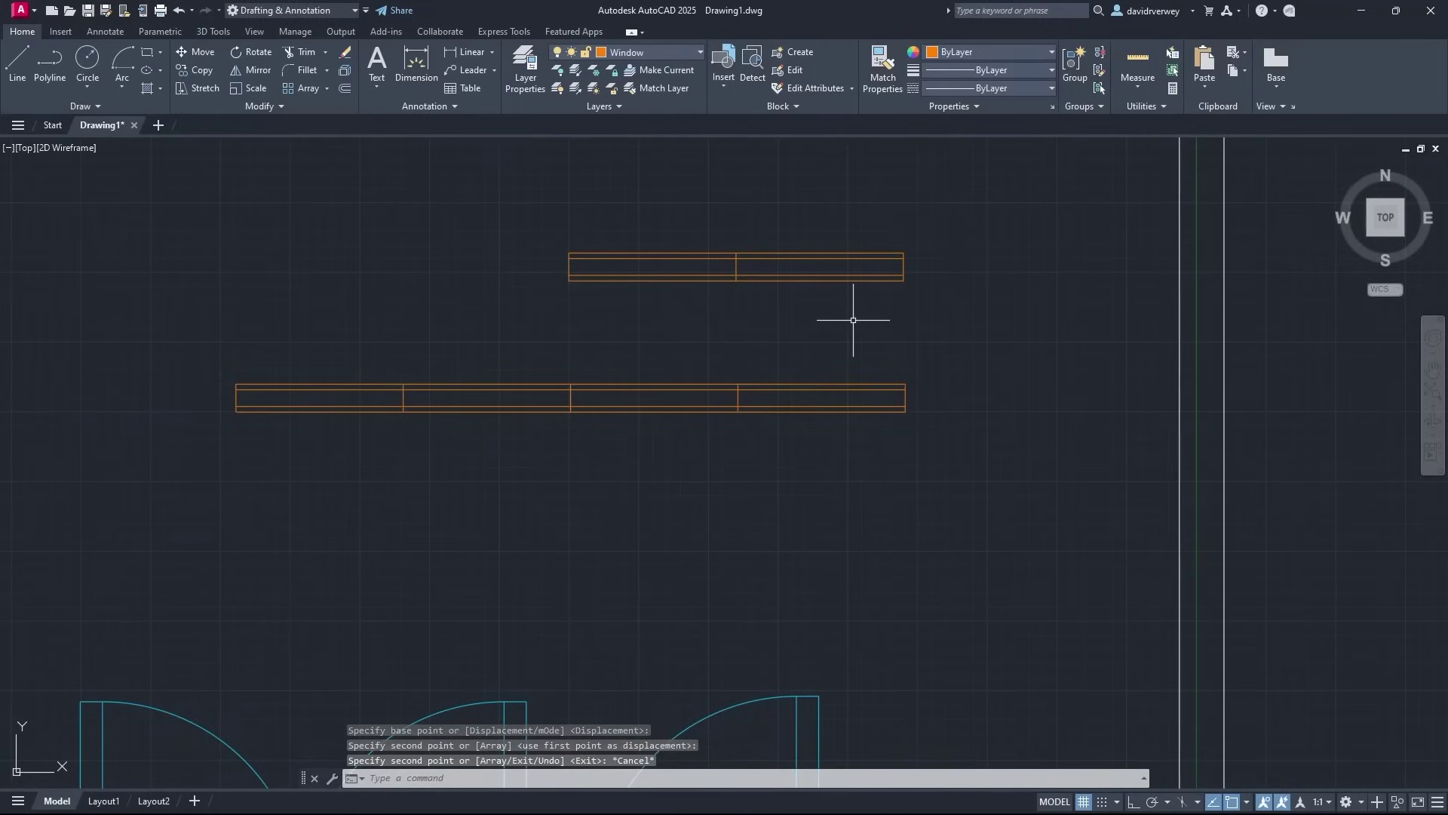
mouse_move(853, 320)
middle_down()
mouse_move(857, 365)
mouse_move(838, 398)
middle_up()
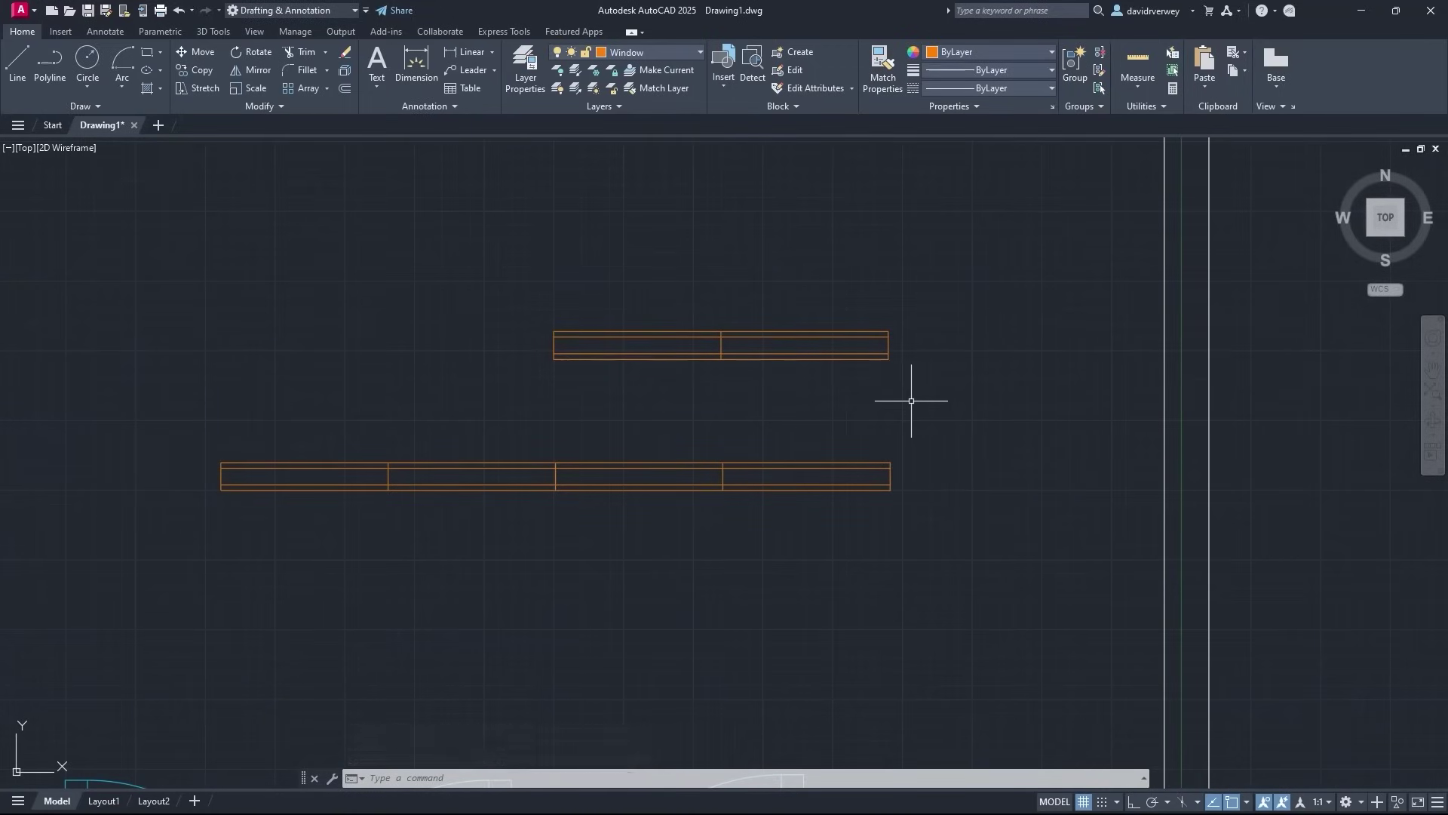
click(910, 402)
click(496, 281)
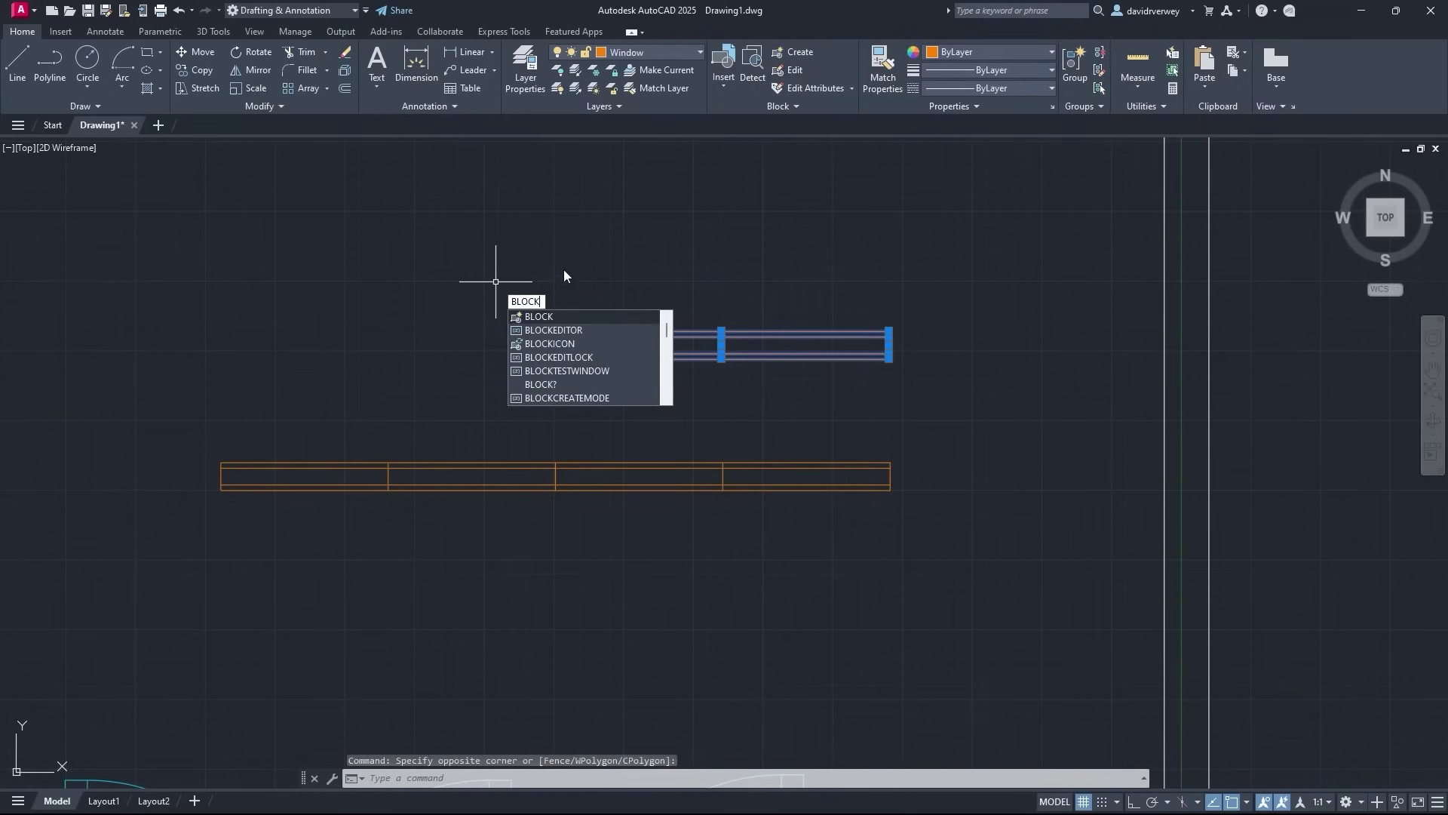
Define the upper window's 7 objects as block 'Window Single', based at its bottom midpoint
click(545, 317)
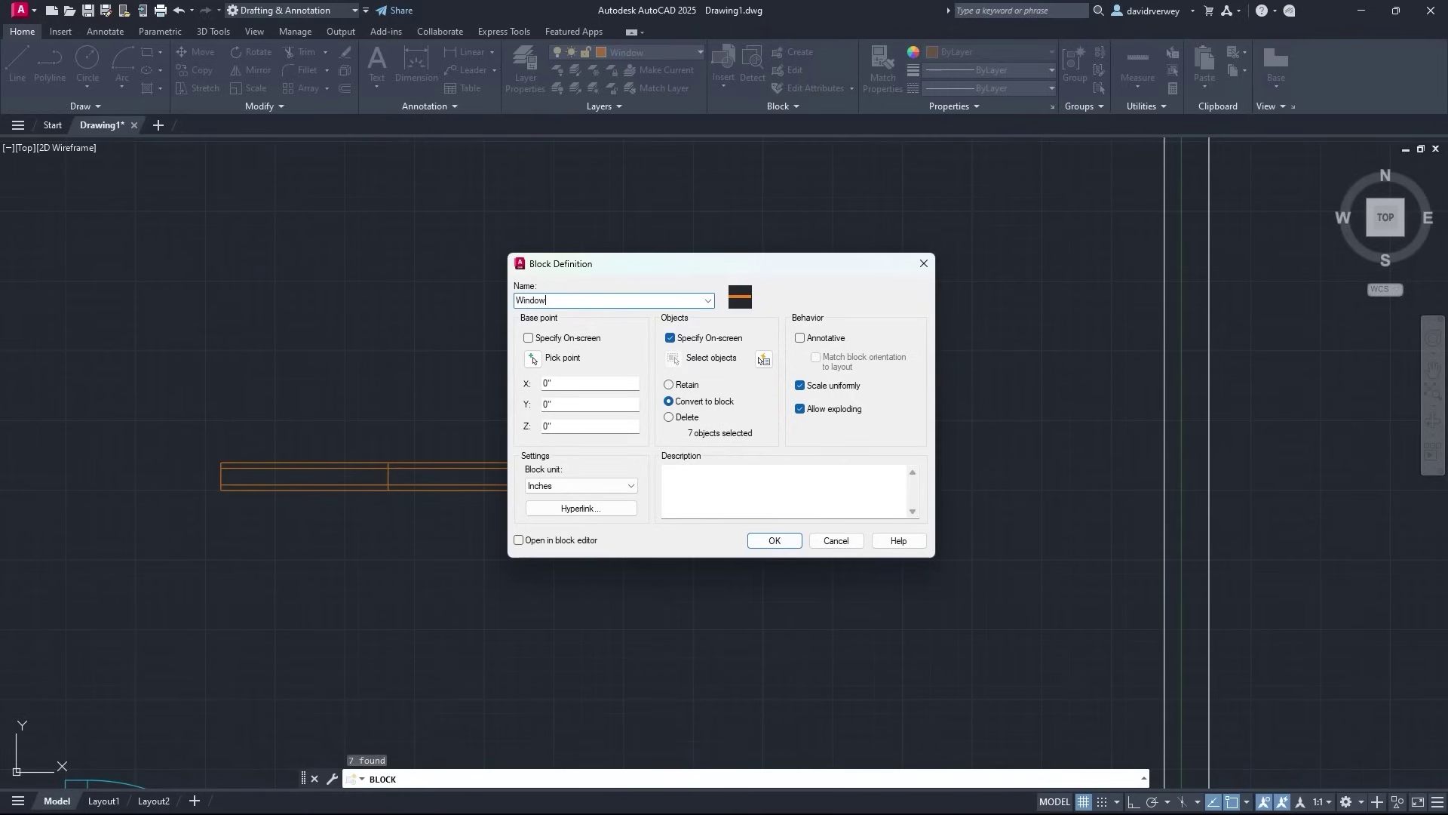
click(532, 359)
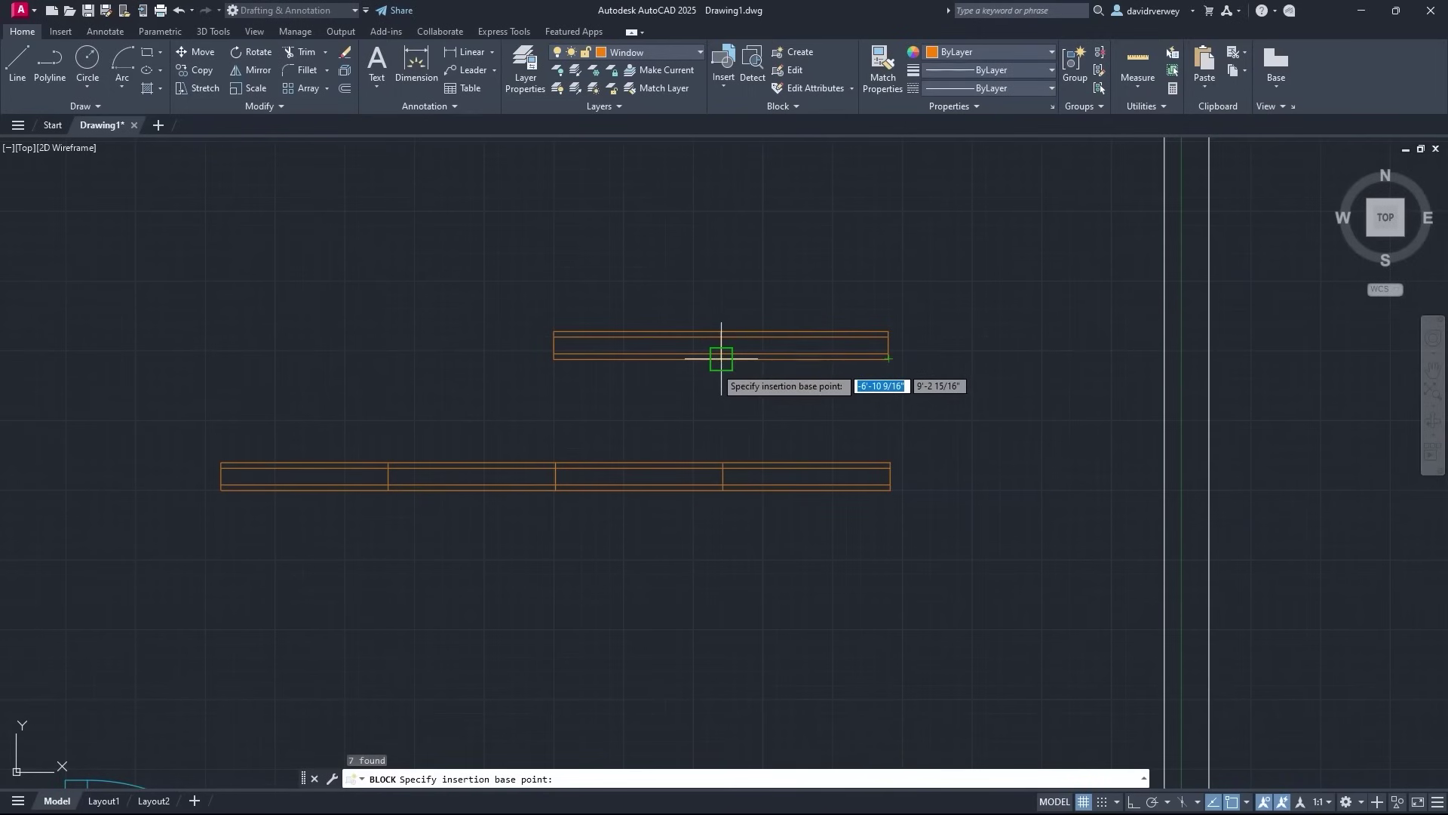
click(721, 359)
click(763, 359)
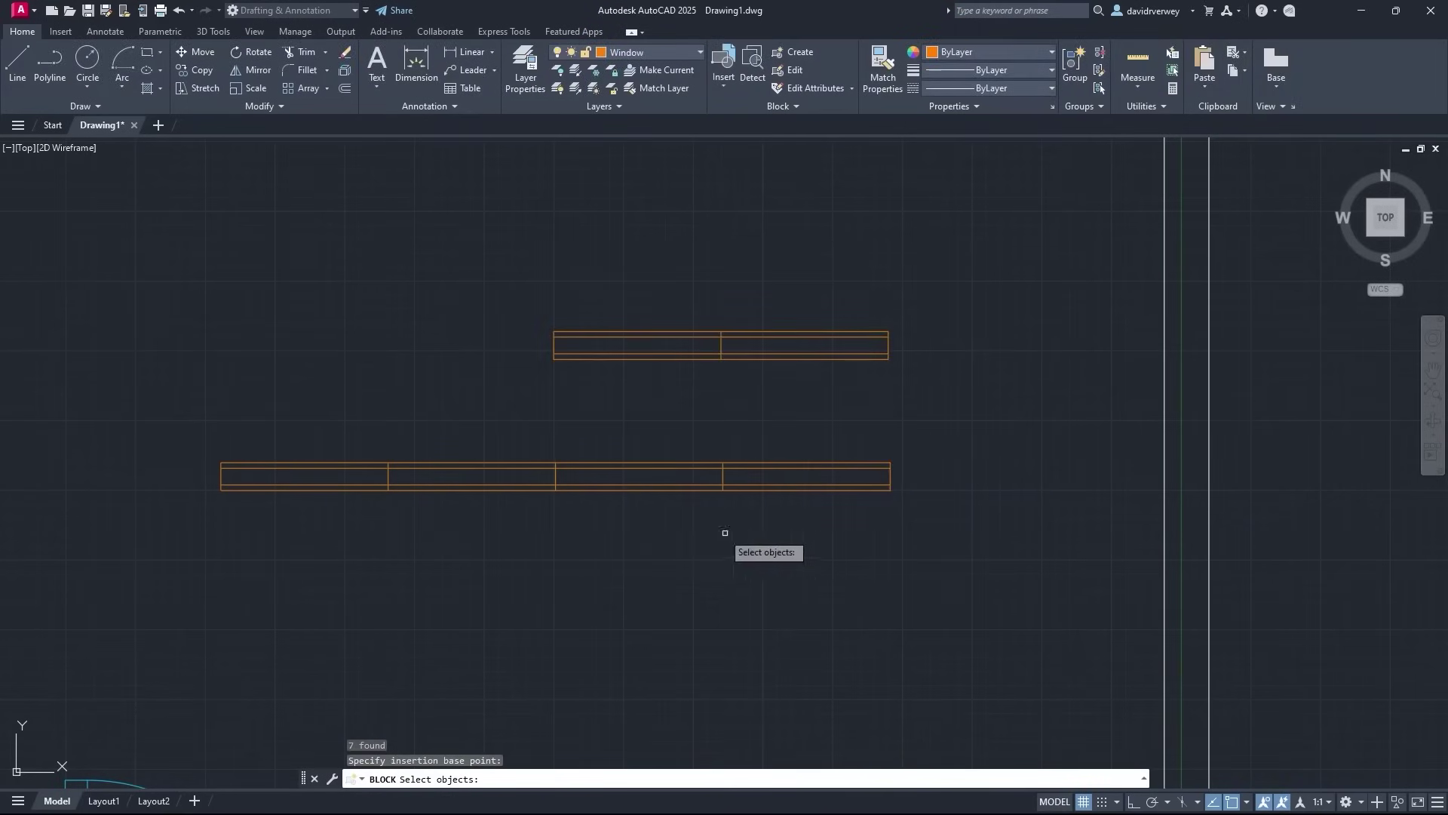
click(938, 386)
click(624, 290)
key(Return)
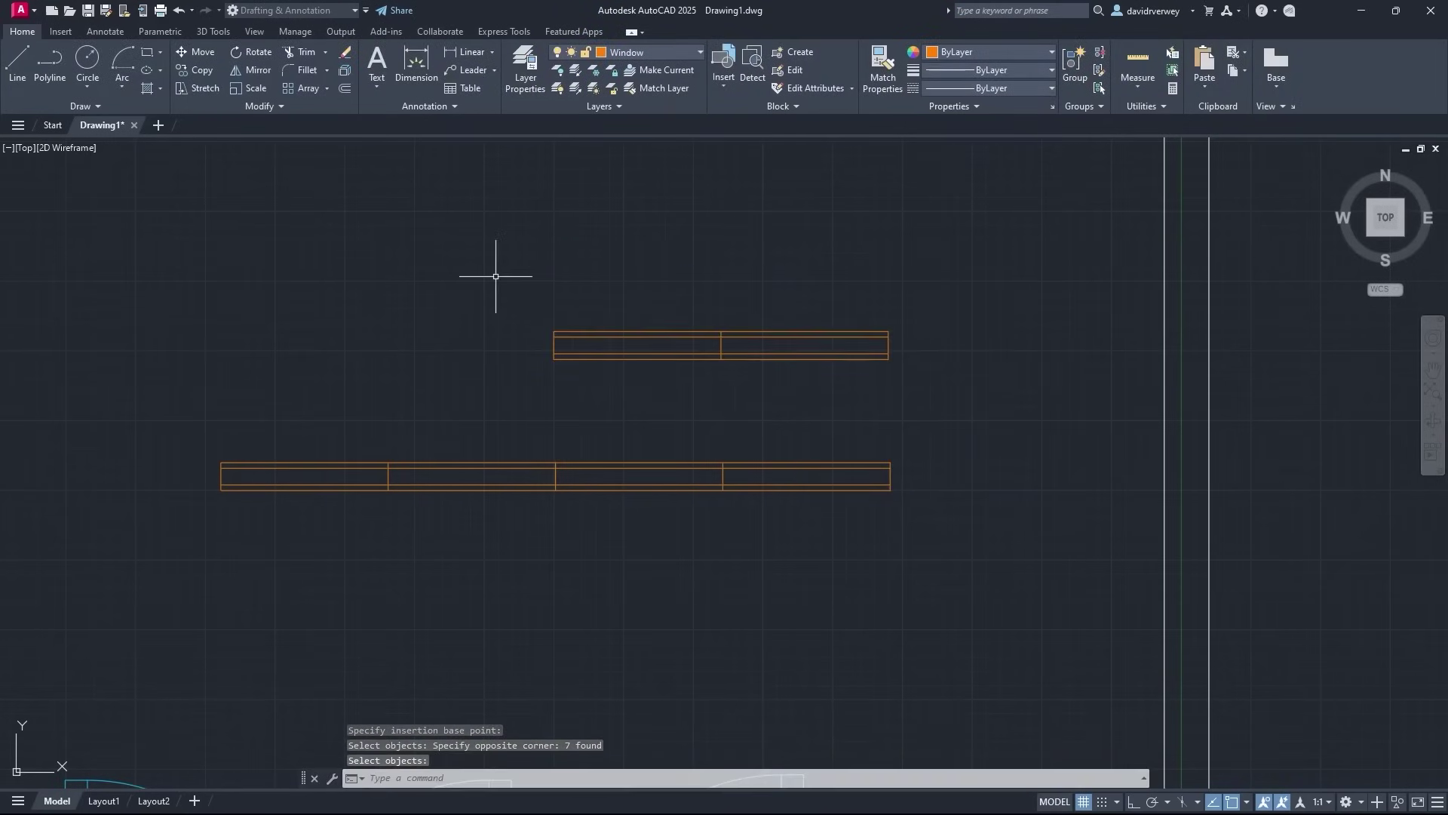
Turn the 14 lines of the four-pane window row into block 'Windows Double'
click(928, 537)
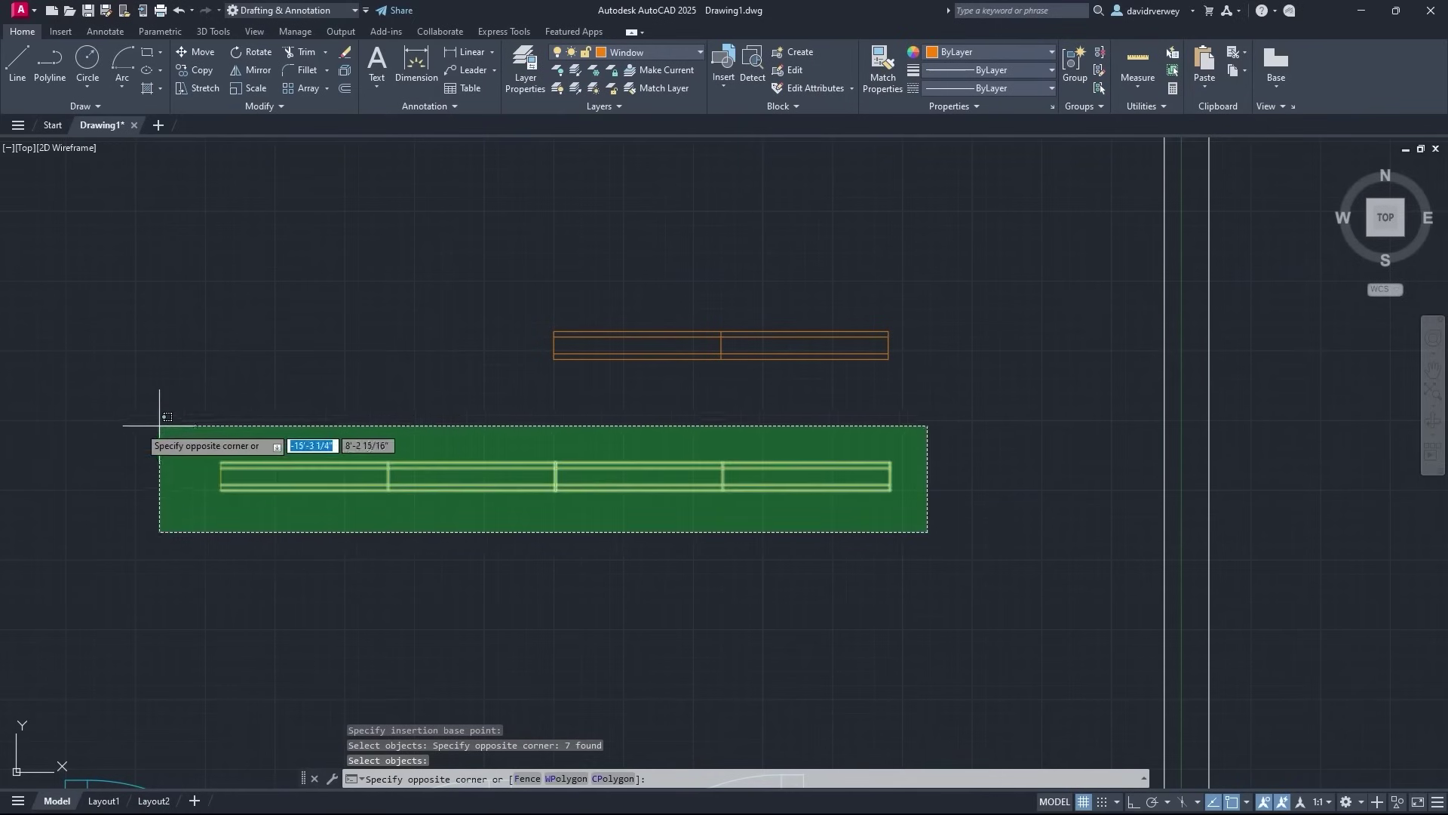
click(160, 406)
key(Return)
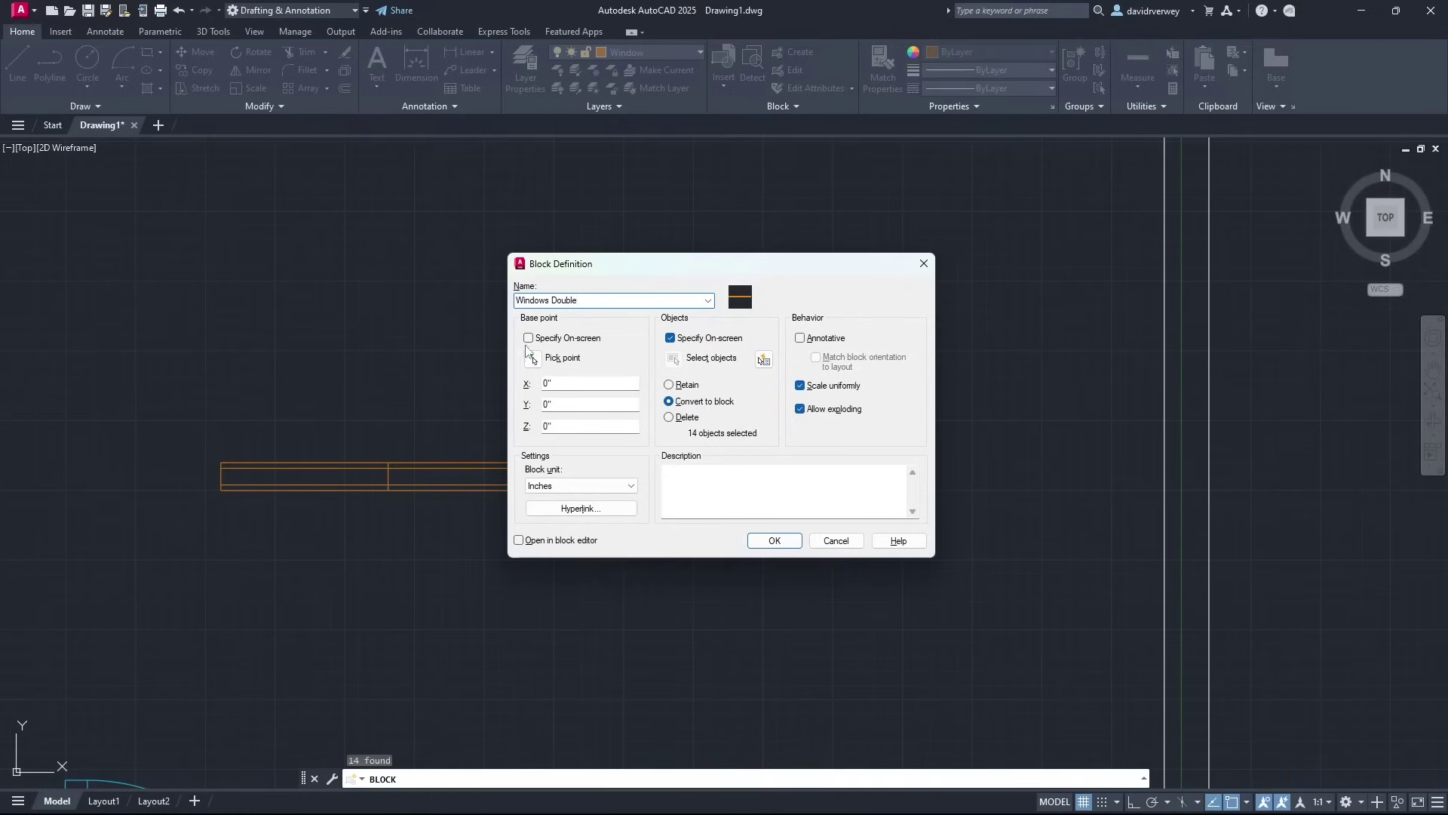
click(533, 357)
click(556, 486)
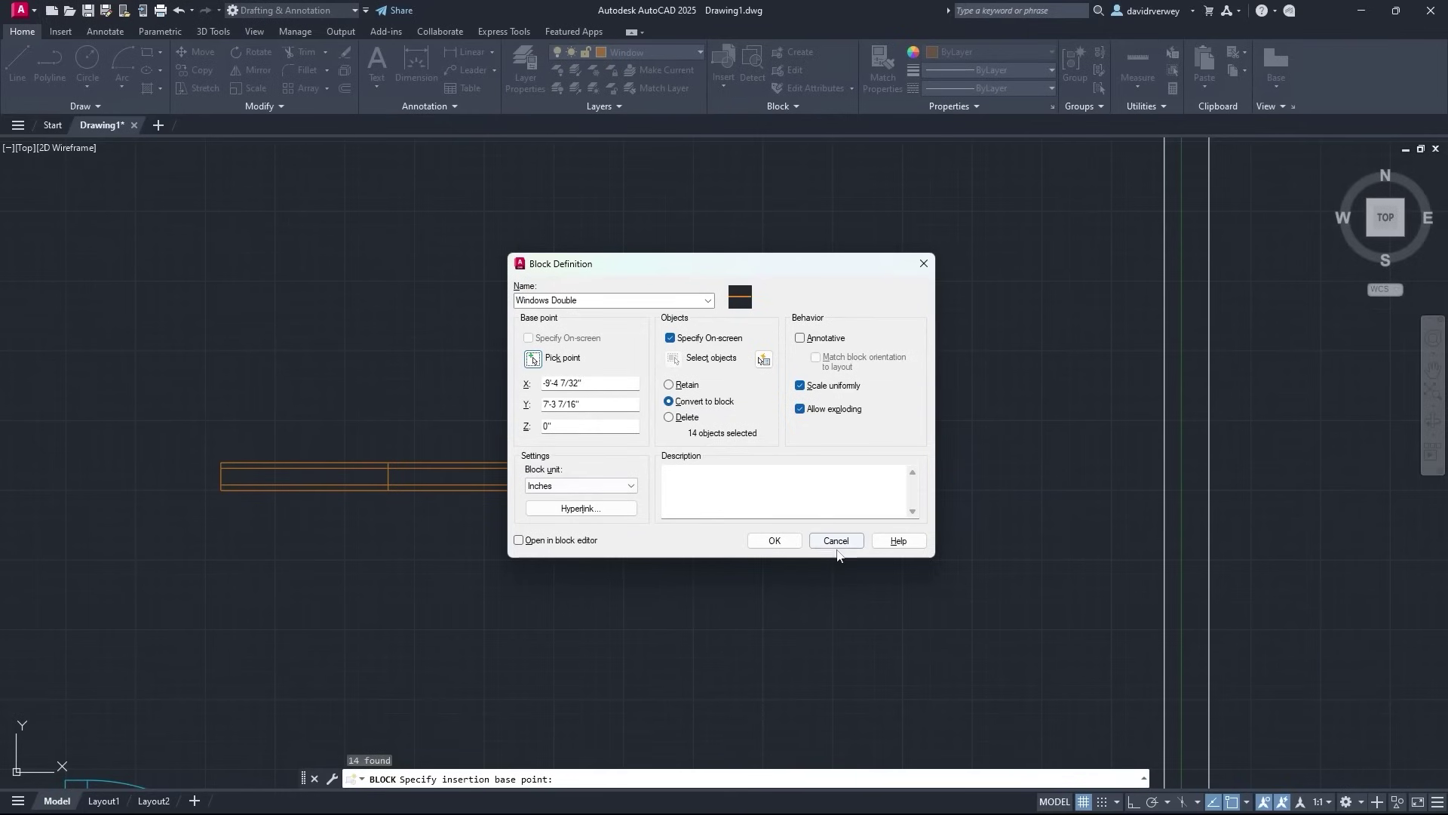
click(775, 541)
click(942, 531)
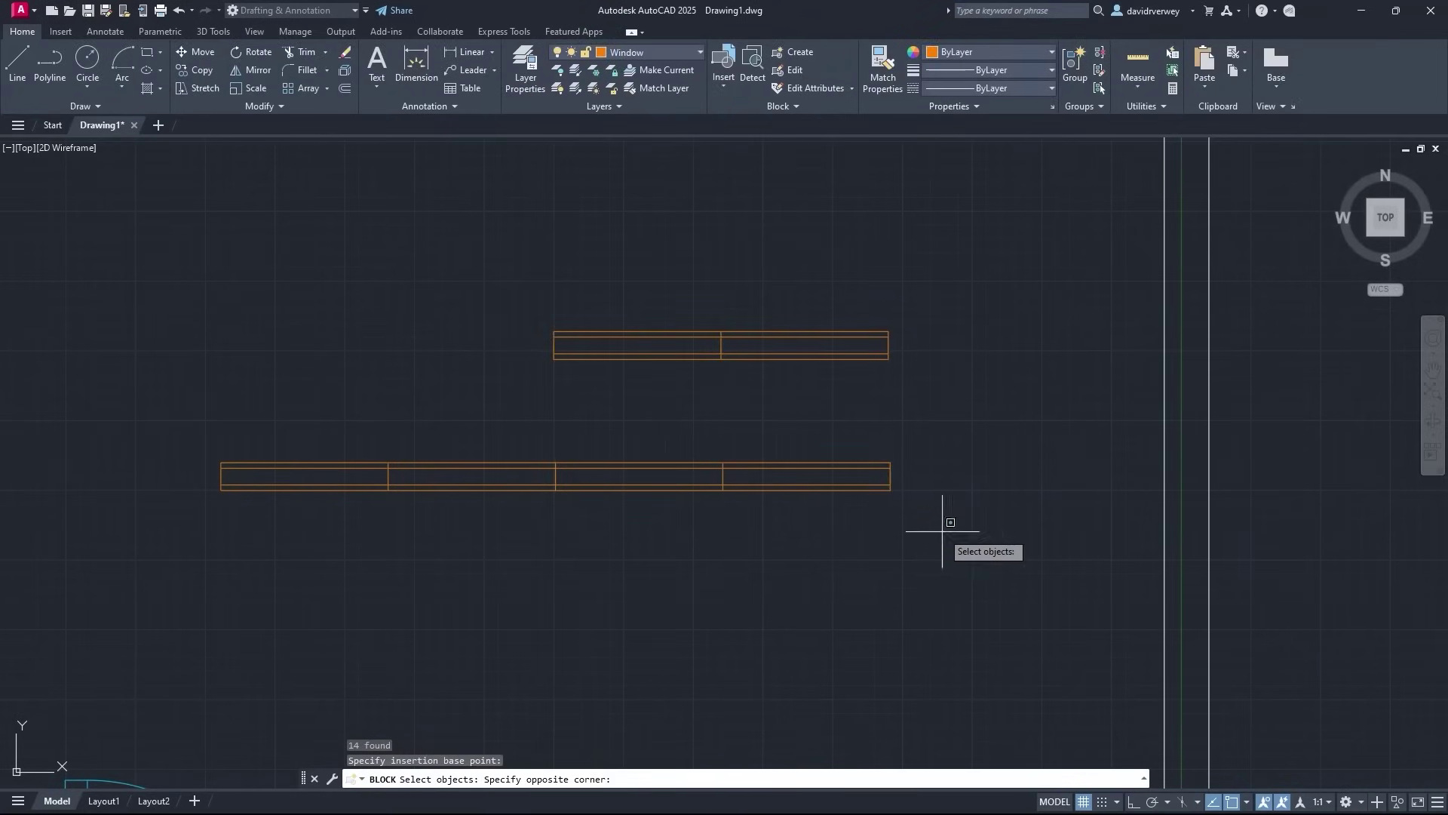
click(192, 424)
key(Return)
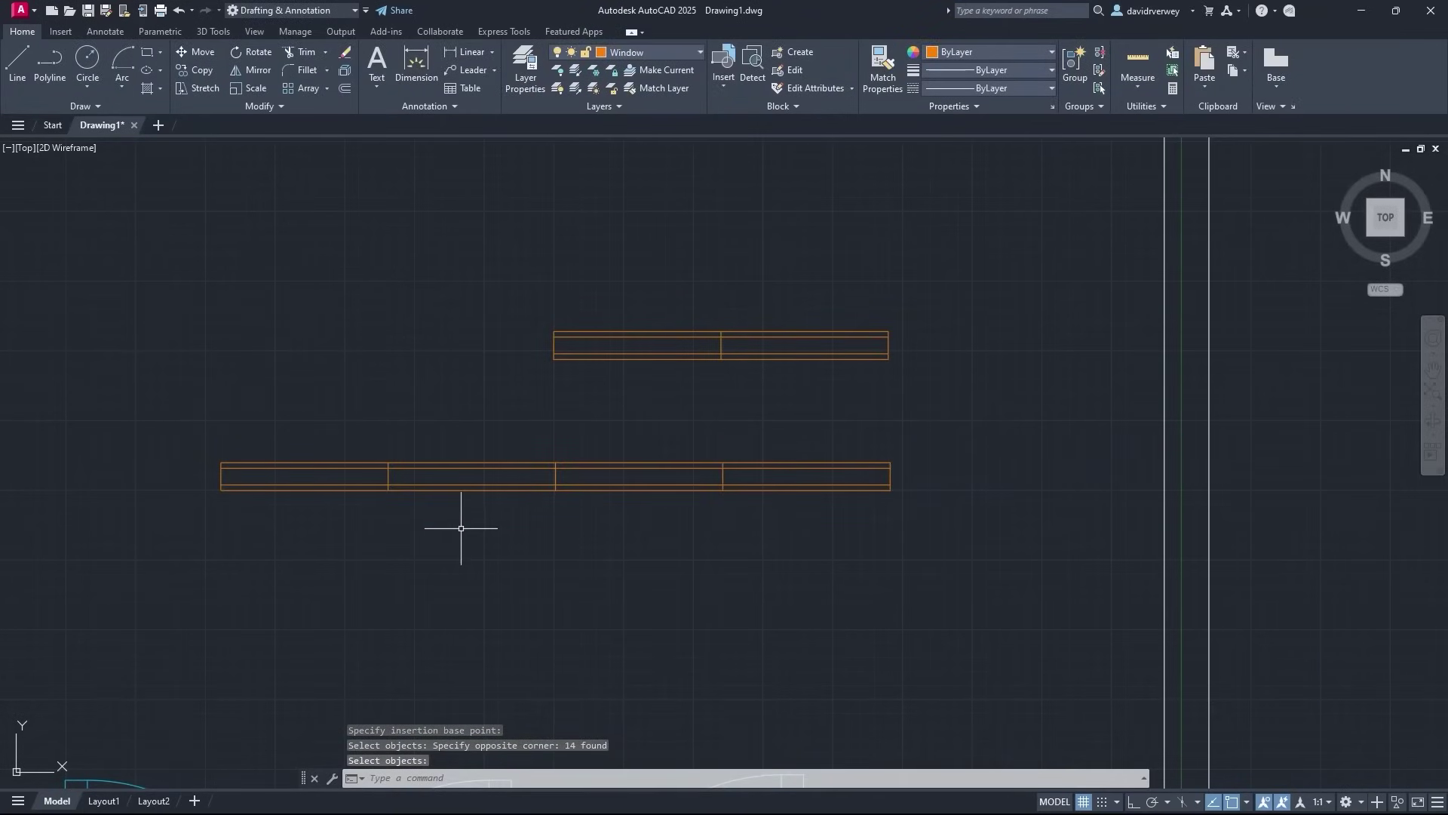
Pan back to the floor plan and show the four defined blocks in the Insert gallery
middle_drag(522, 449, 635, 316)
scroll(641, 395, down, 2)
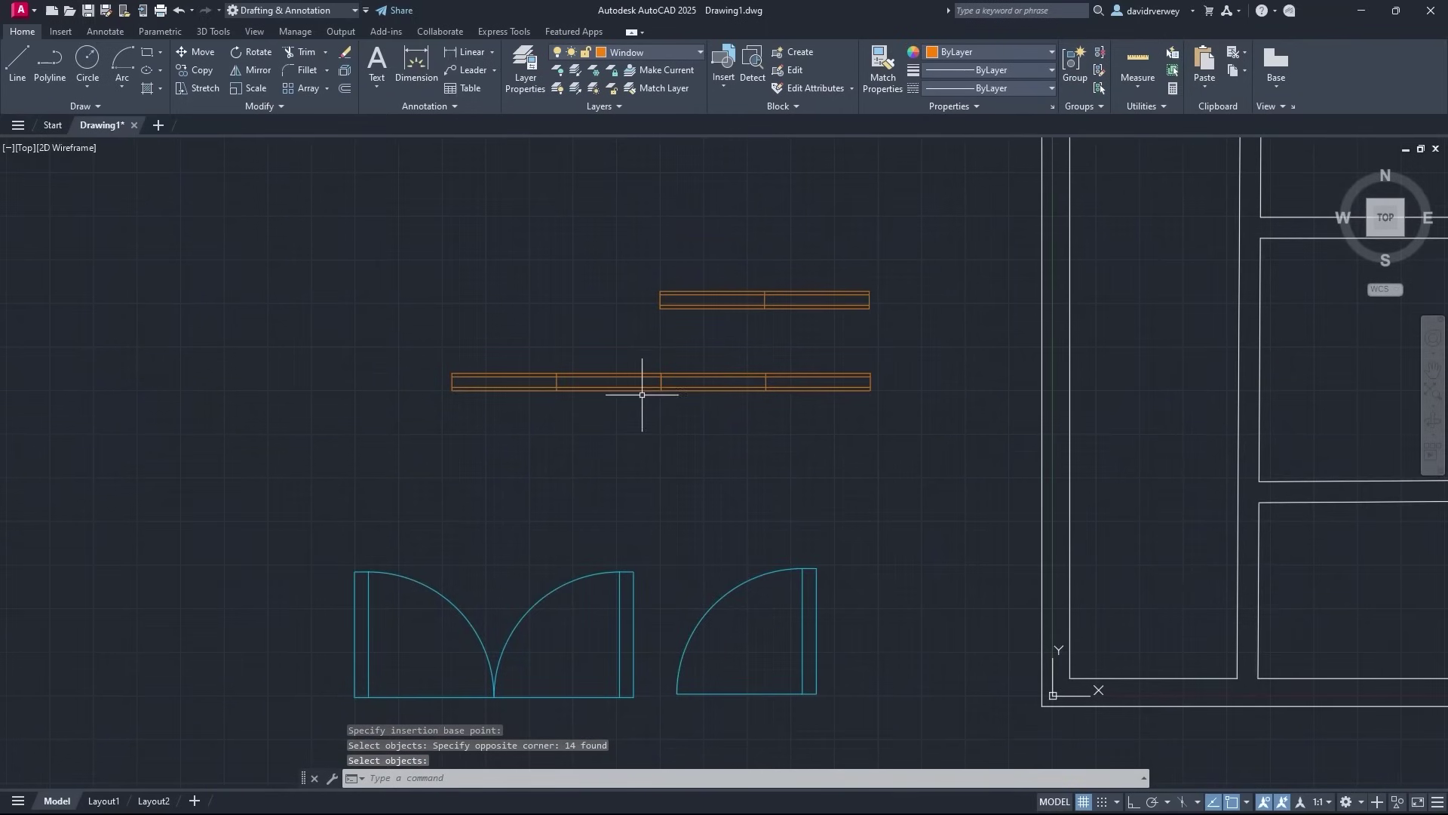
click(717, 88)
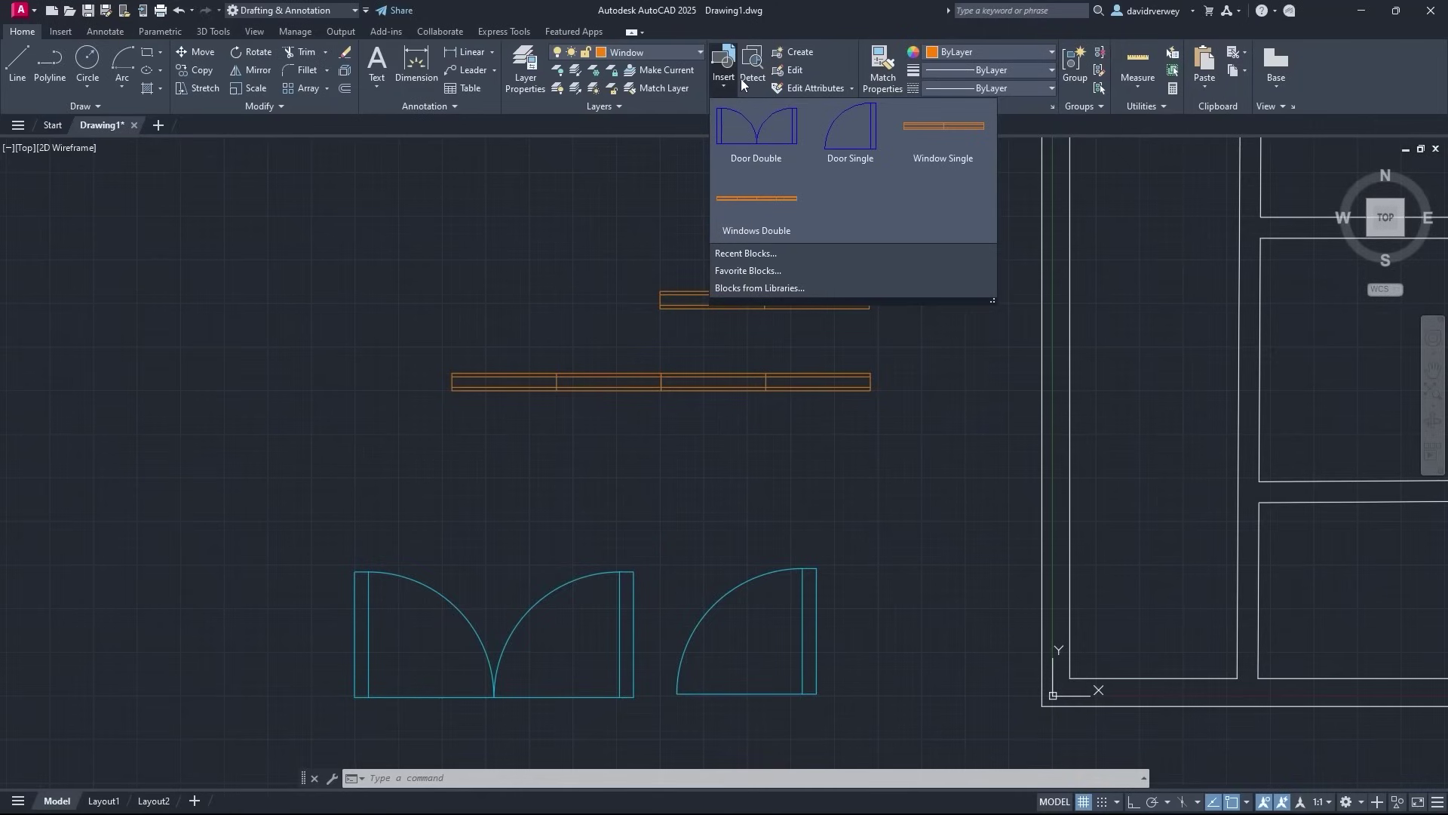
Close the Insert block gallery and zoom out over the floor plan and blocks
scroll(249, 496, down, 2)
key(F5)
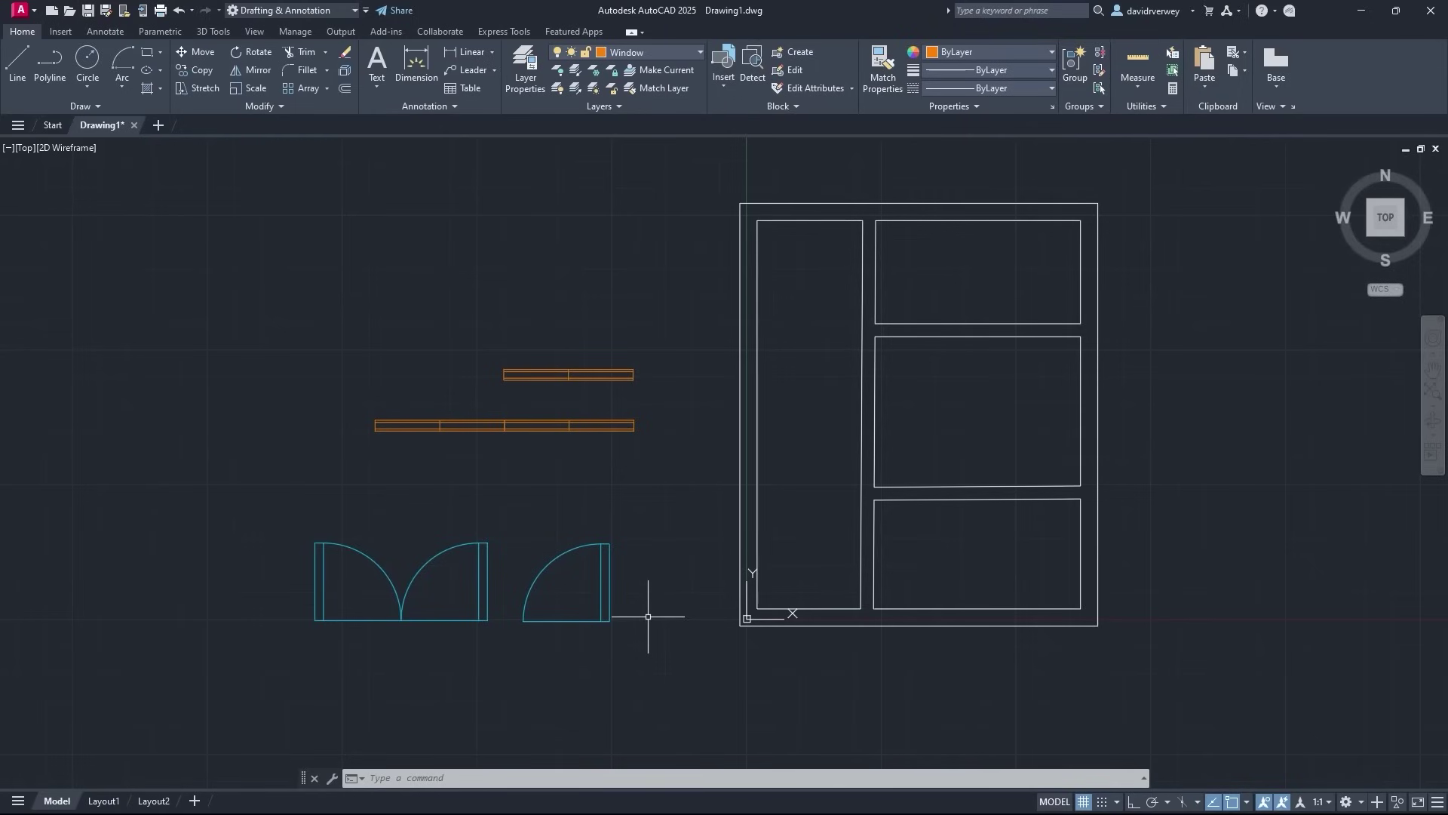
Move the double door to the left wall and rotate it 90° upright
click(511, 671)
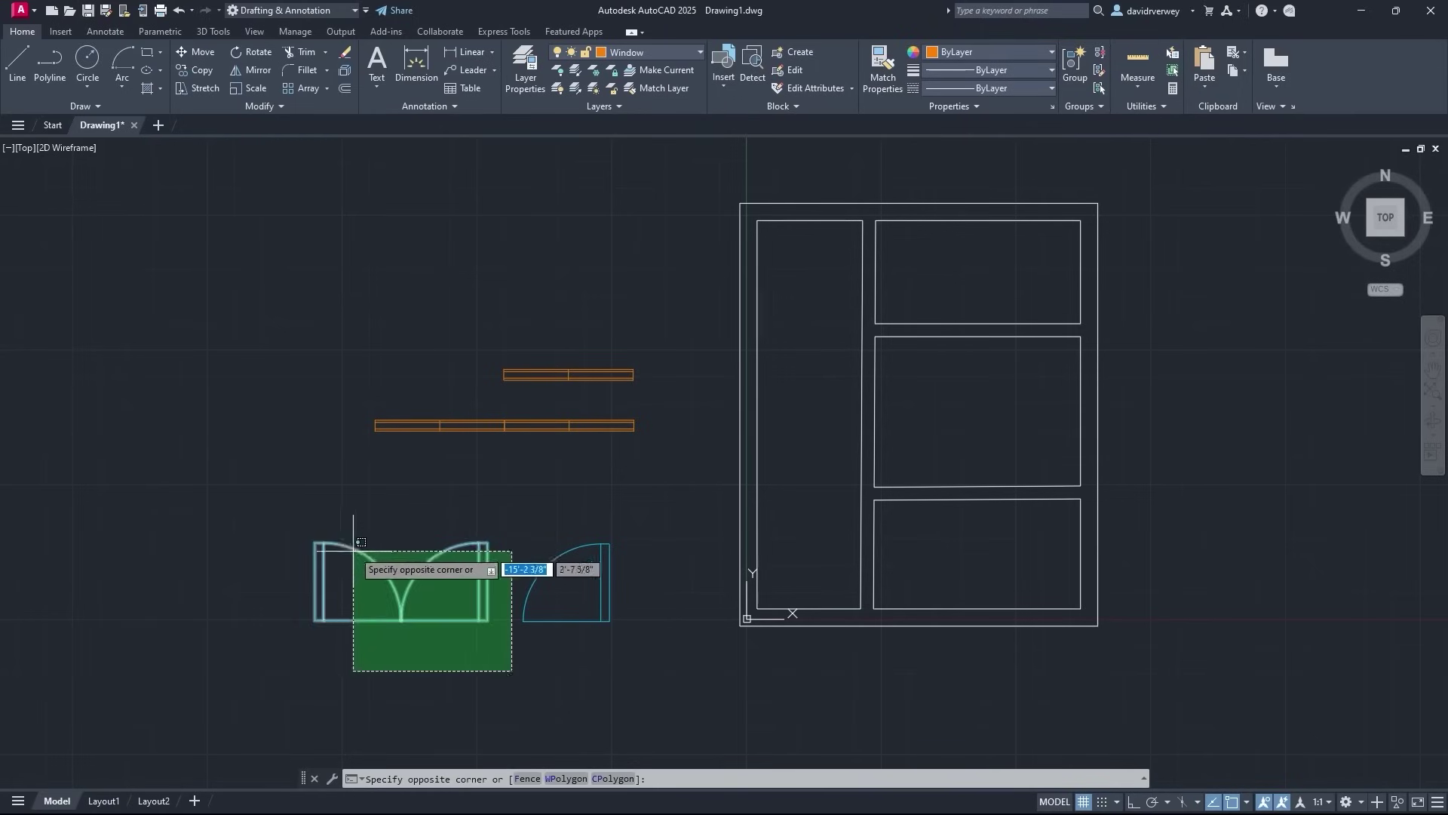
click(279, 527)
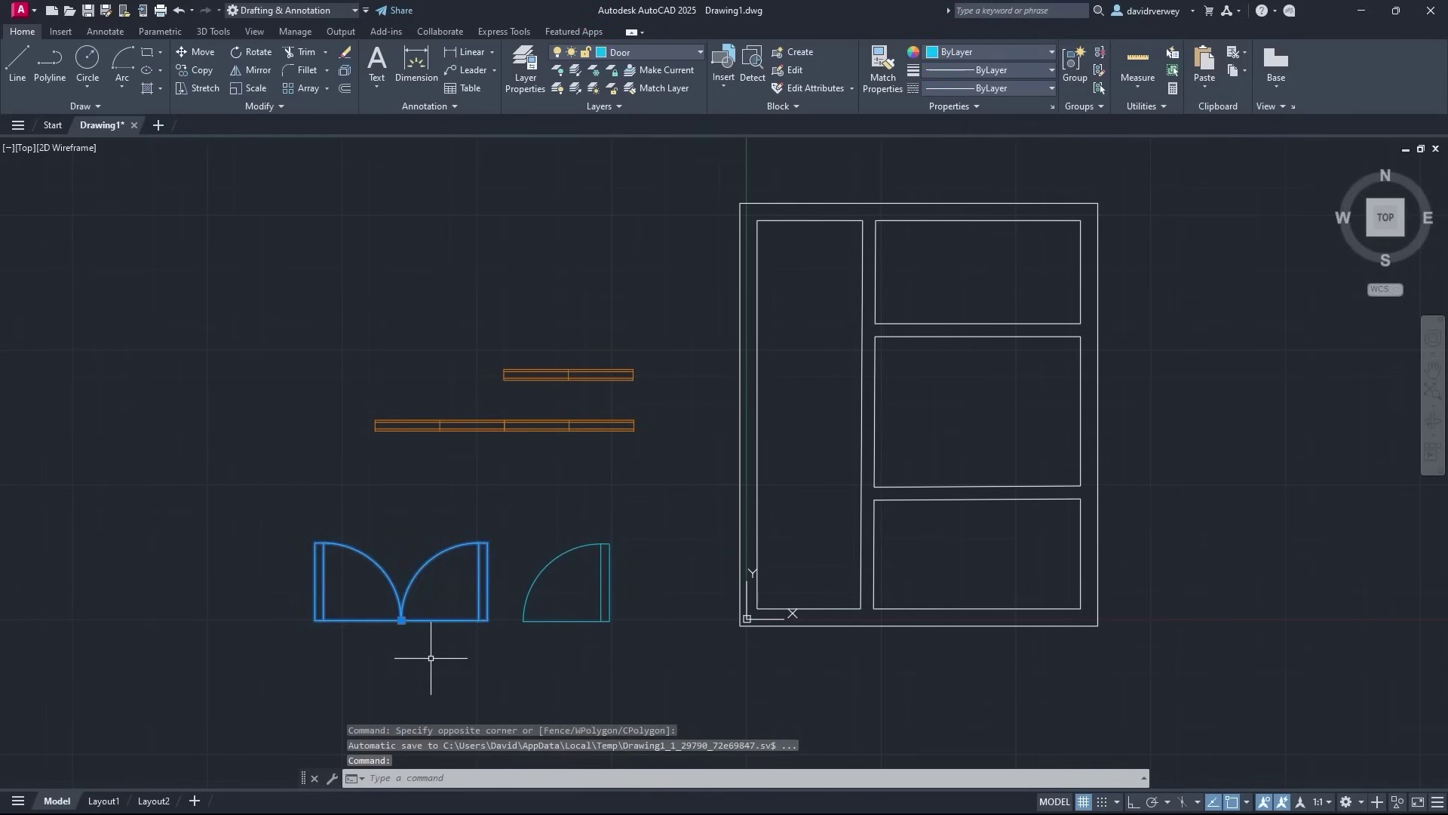
key(Return)
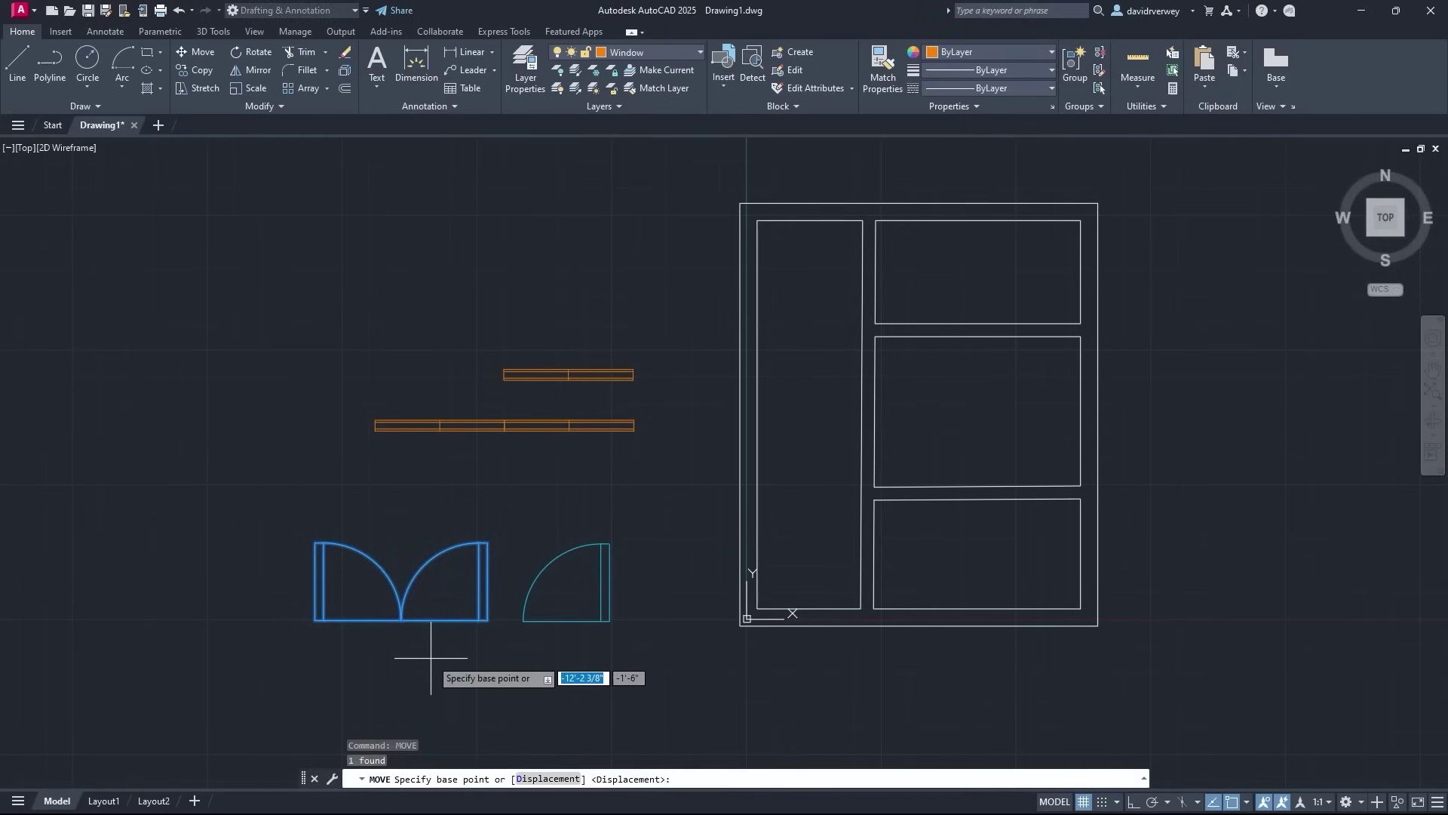
click(401, 620)
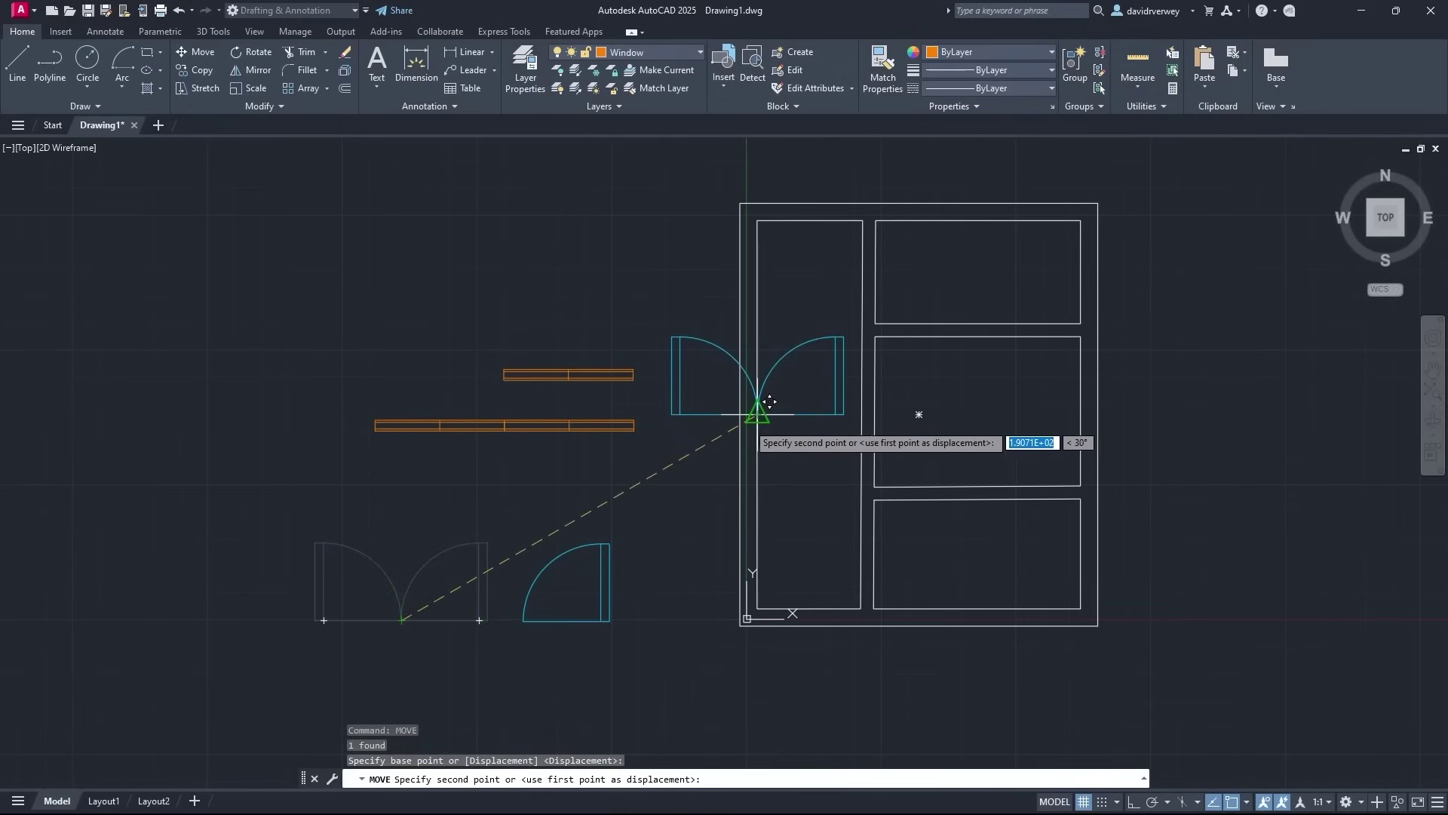
click(752, 401)
click(824, 415)
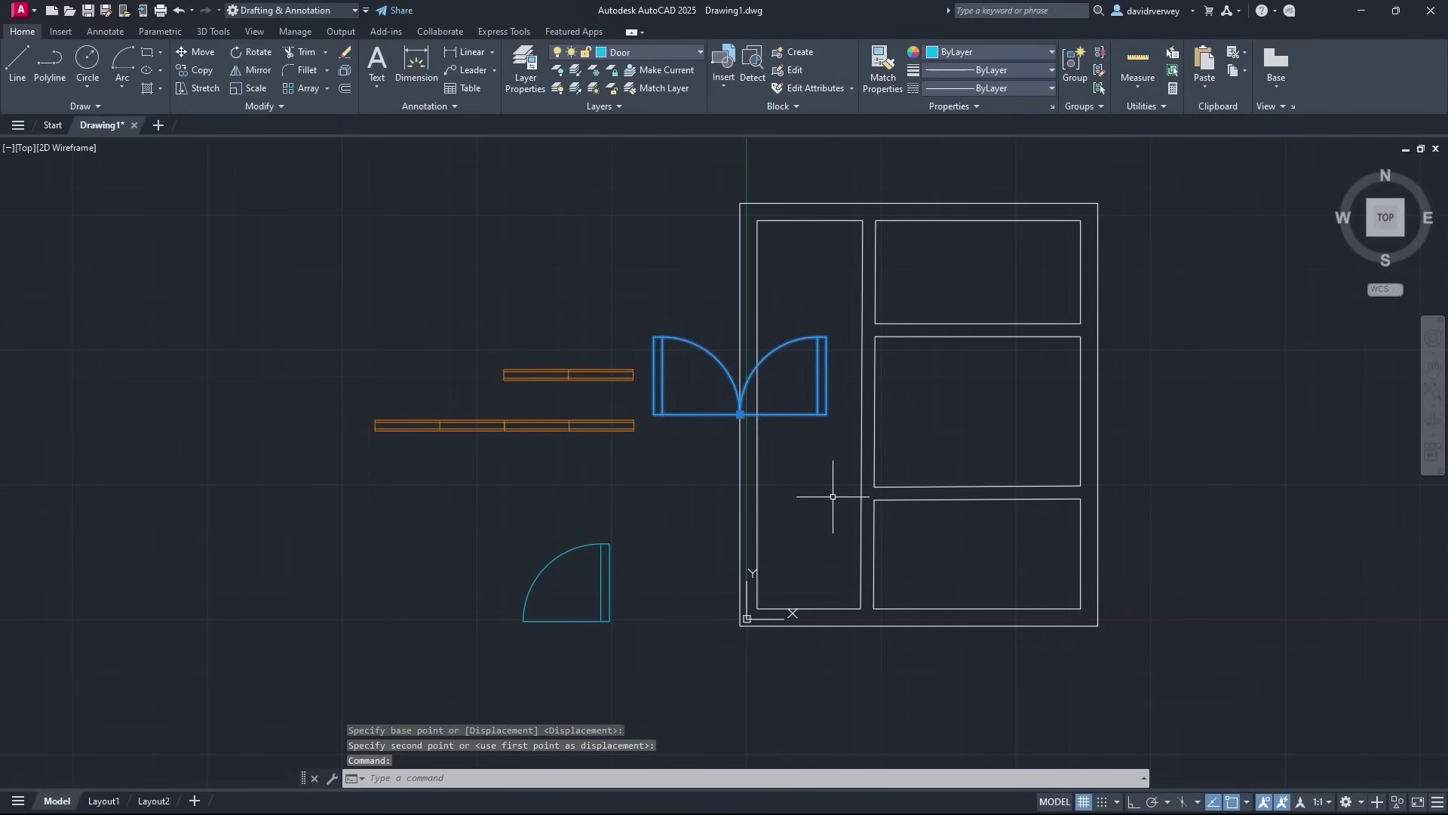
key(Return)
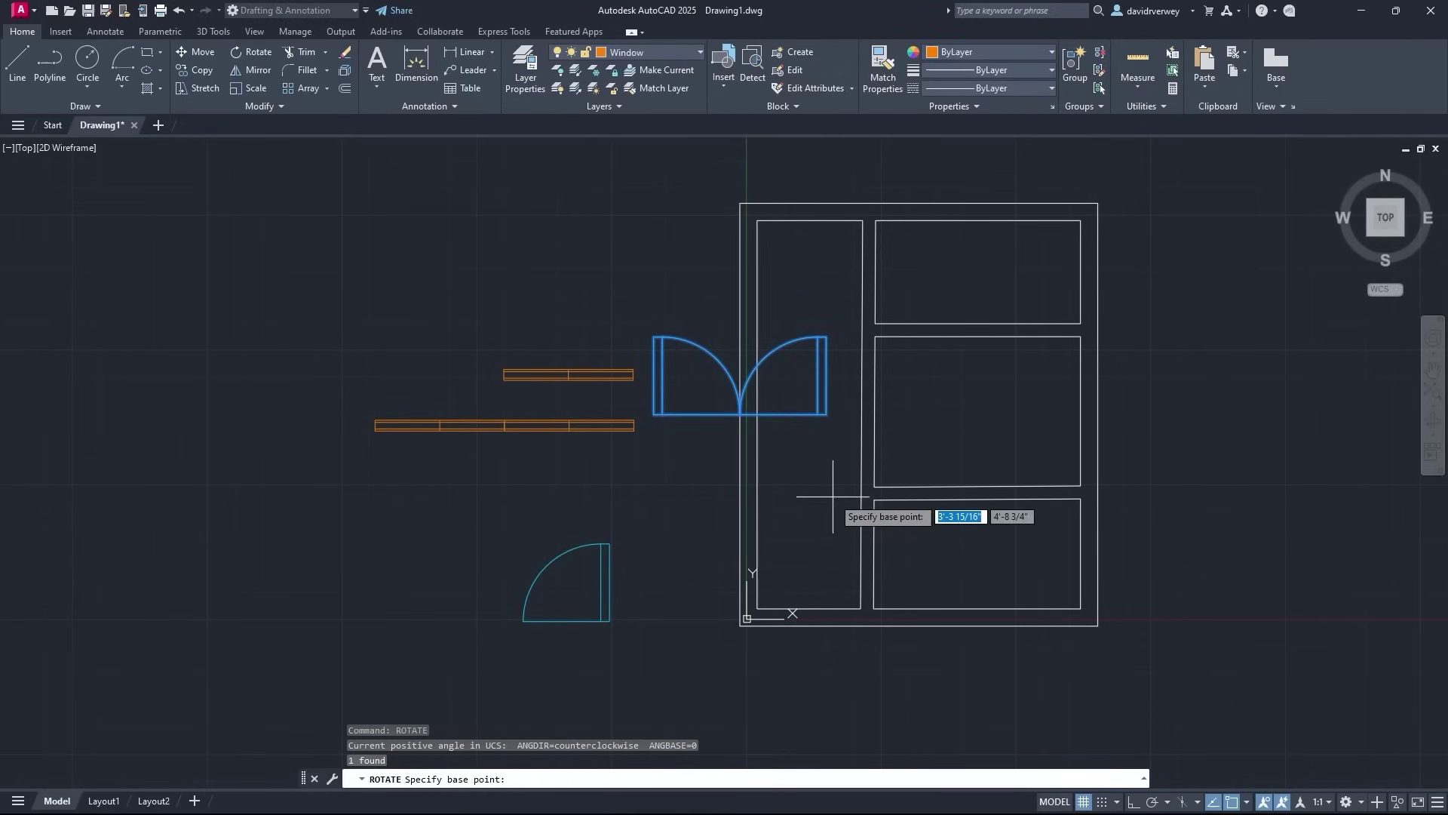
click(825, 414)
key(Return)
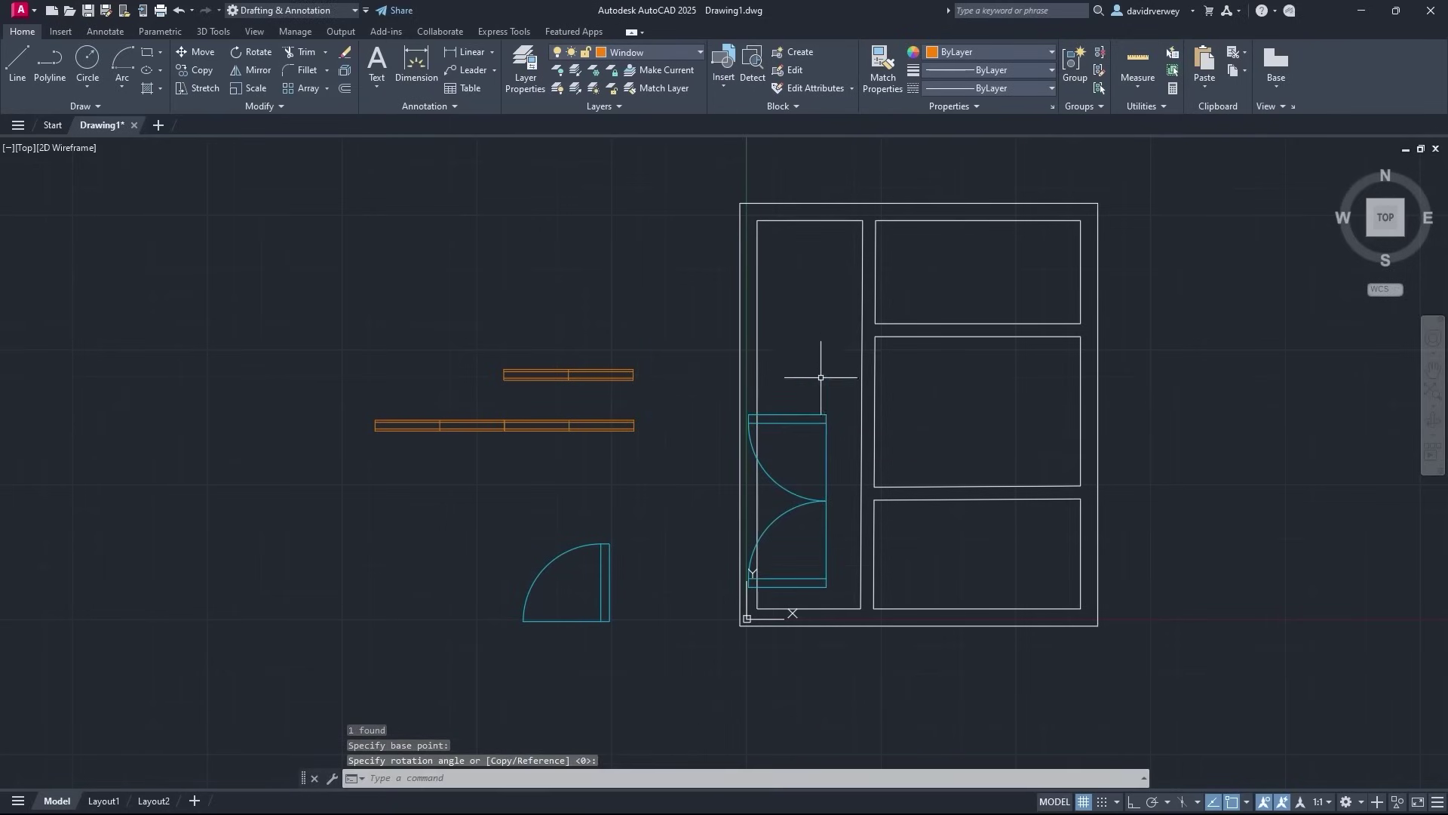
Shift the rotated double door into the left outer wall at the leaves' meeting point
click(842, 468)
click(819, 467)
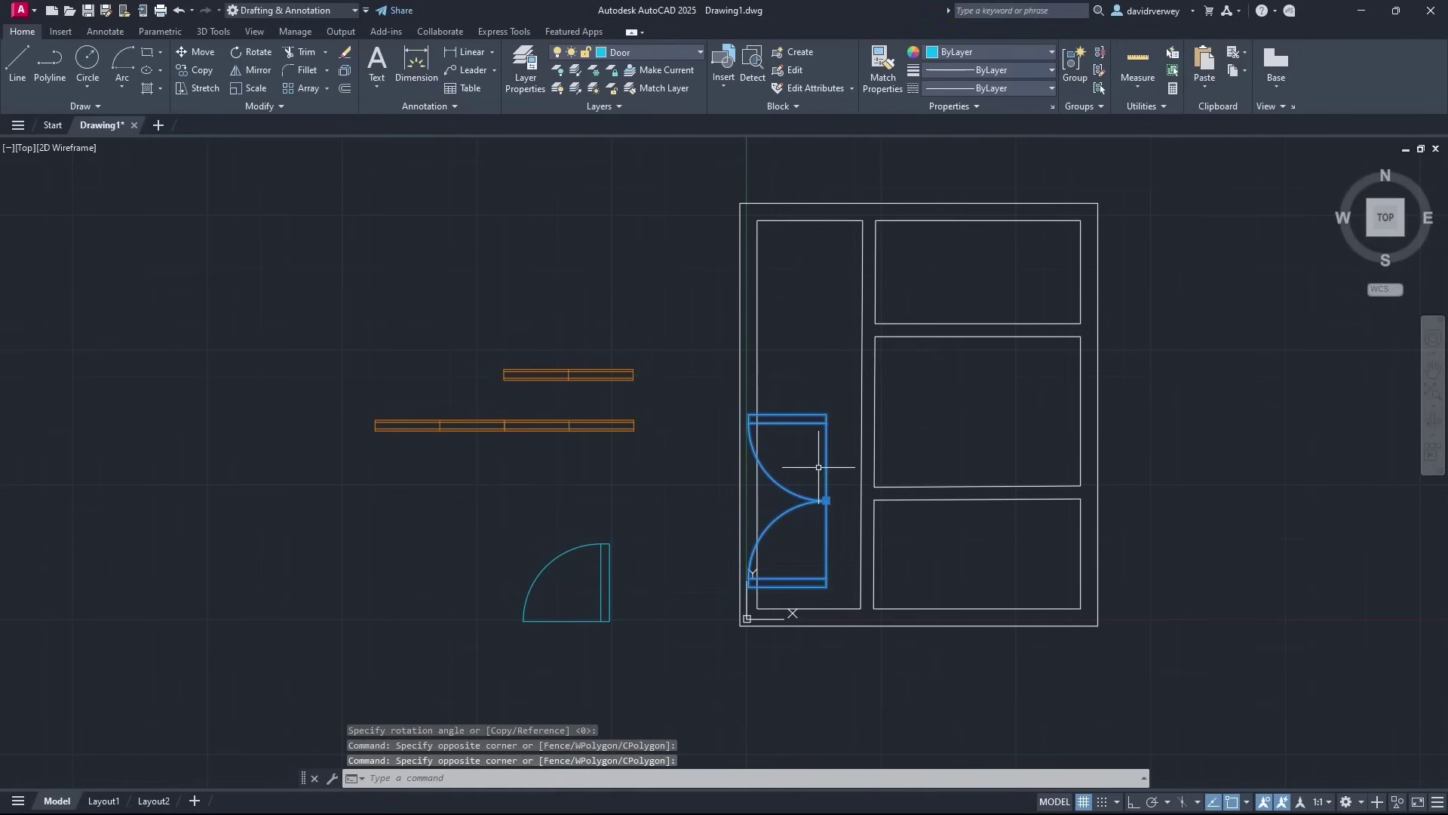
key(Return)
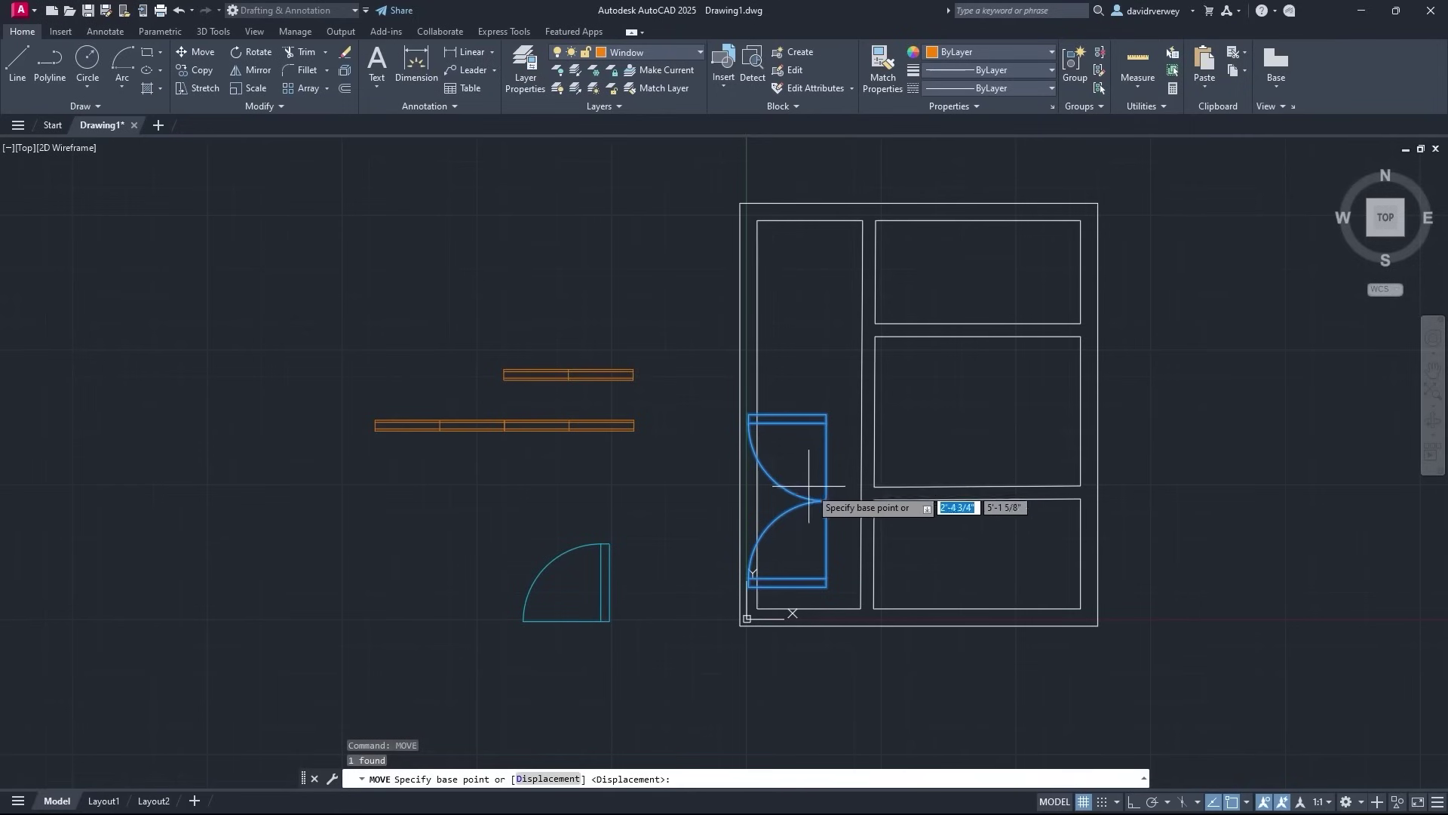
click(826, 499)
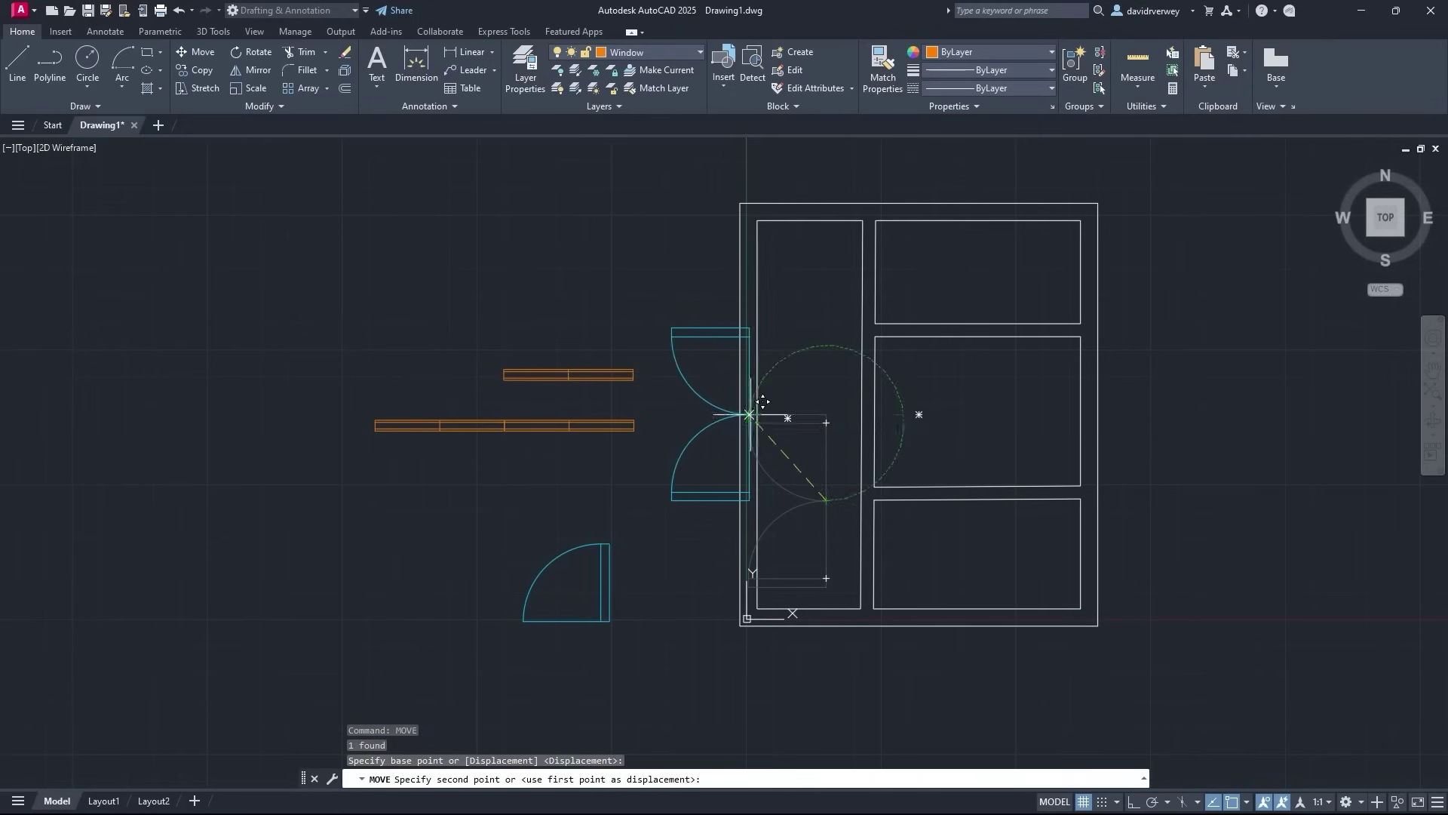
scroll(759, 386, up, 6)
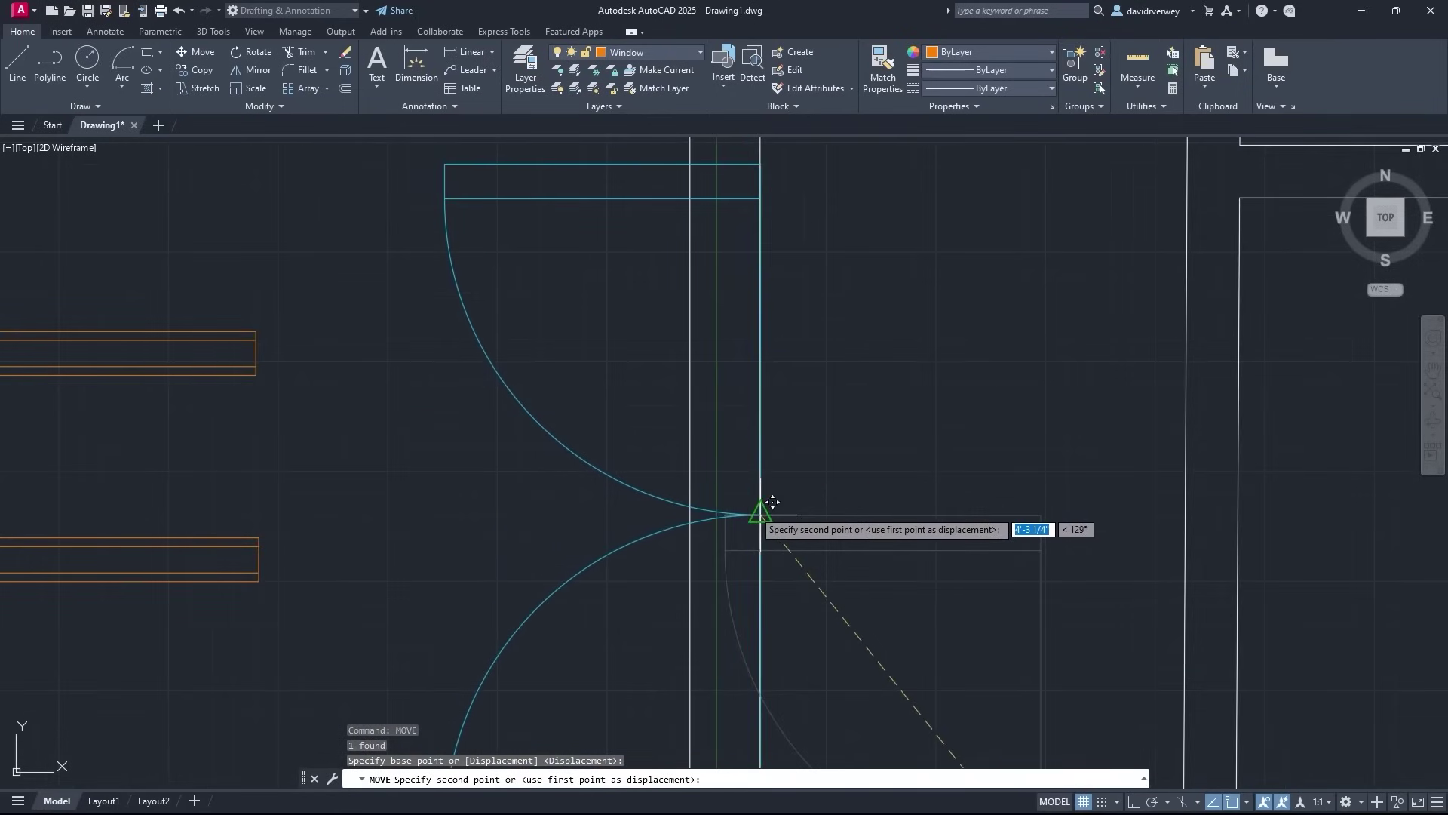
click(772, 502)
scroll(792, 468, down, 6)
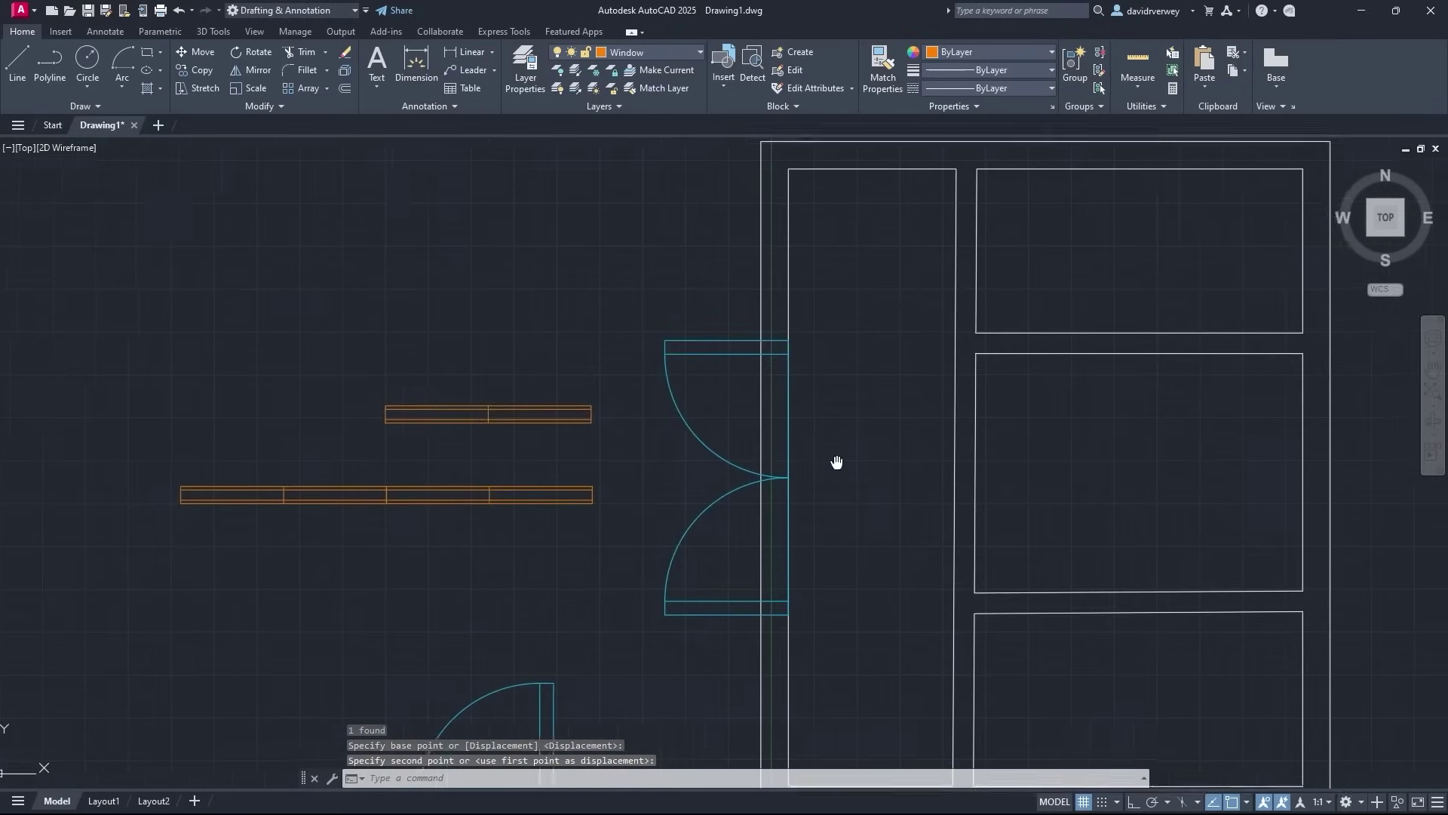
middle_drag(811, 469, 782, 456)
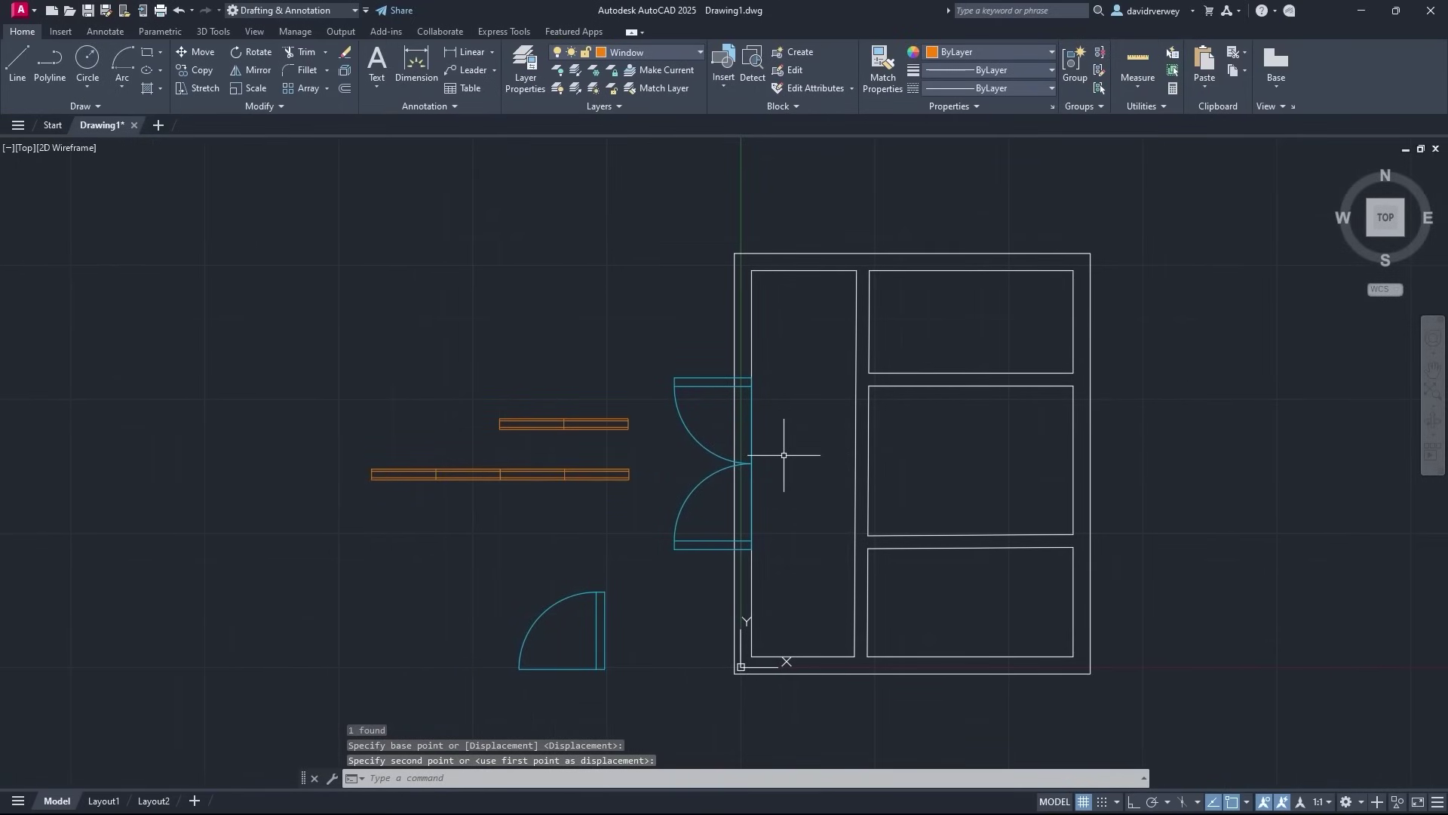
Run TRIM on the wall lines at the door opening, then end the command
text(trim)
key(Return)
scroll(785, 455, up, 4)
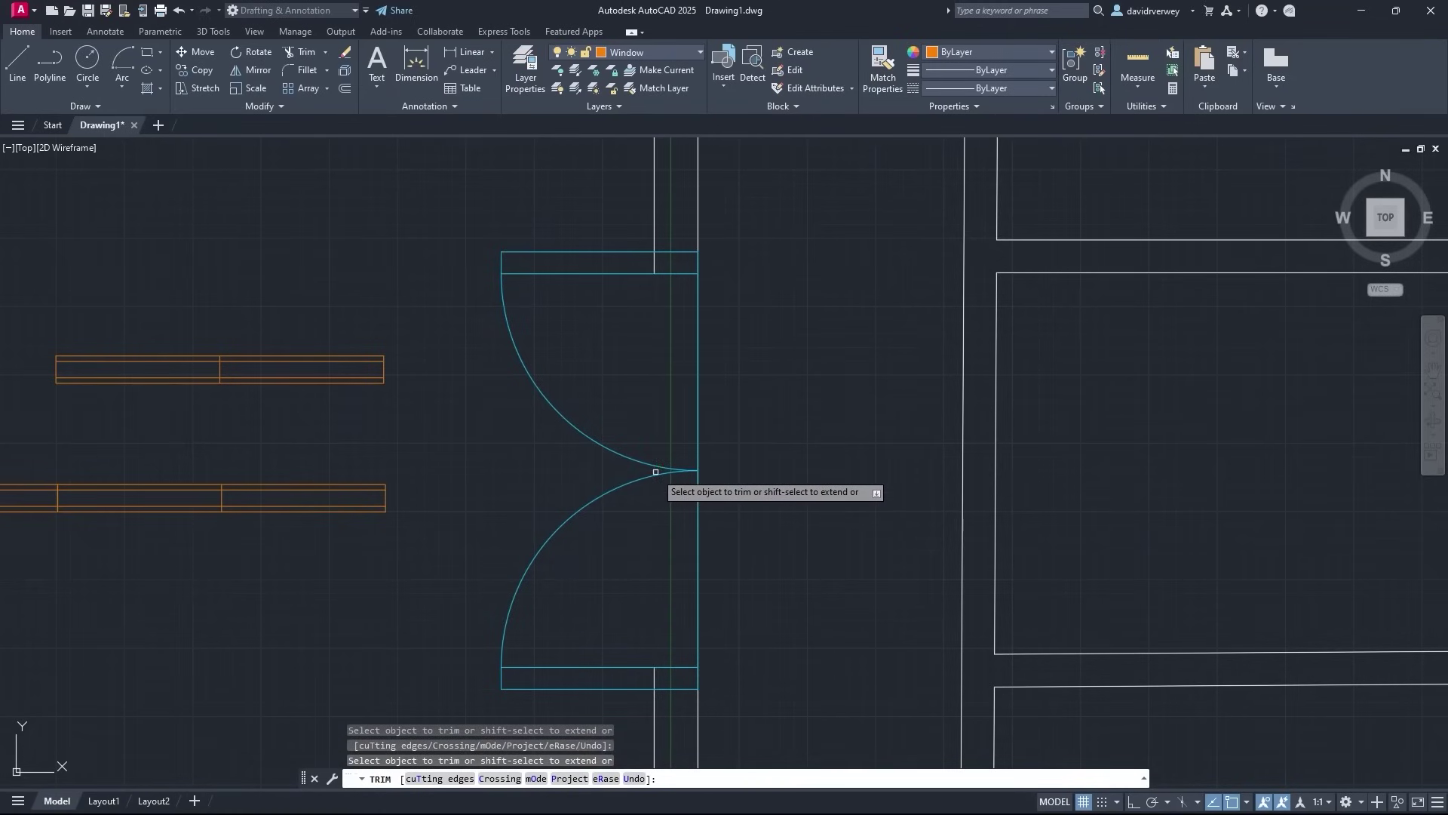
scroll(762, 547, down, 2)
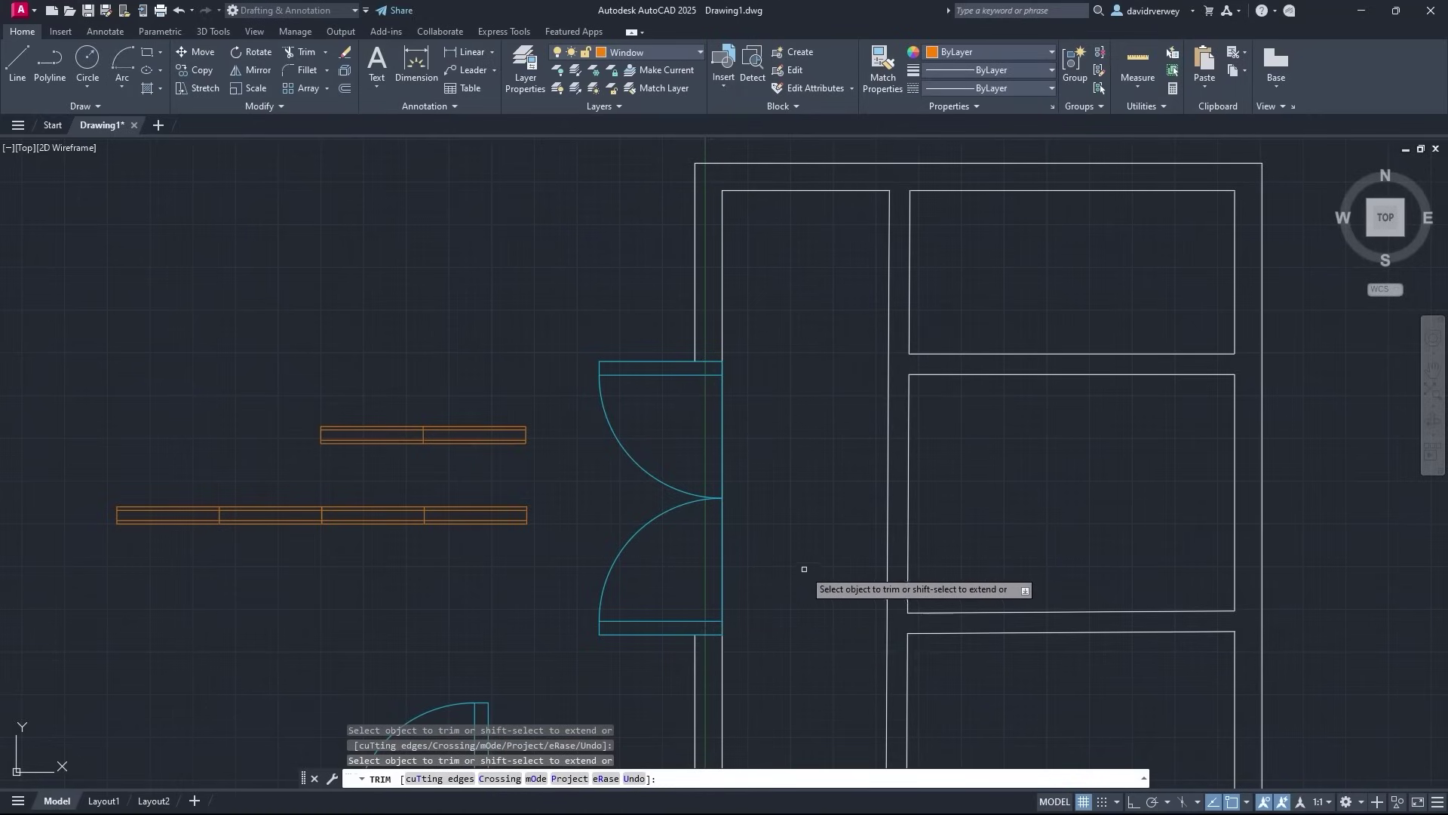
key(Escape)
scroll(799, 495, down, 2)
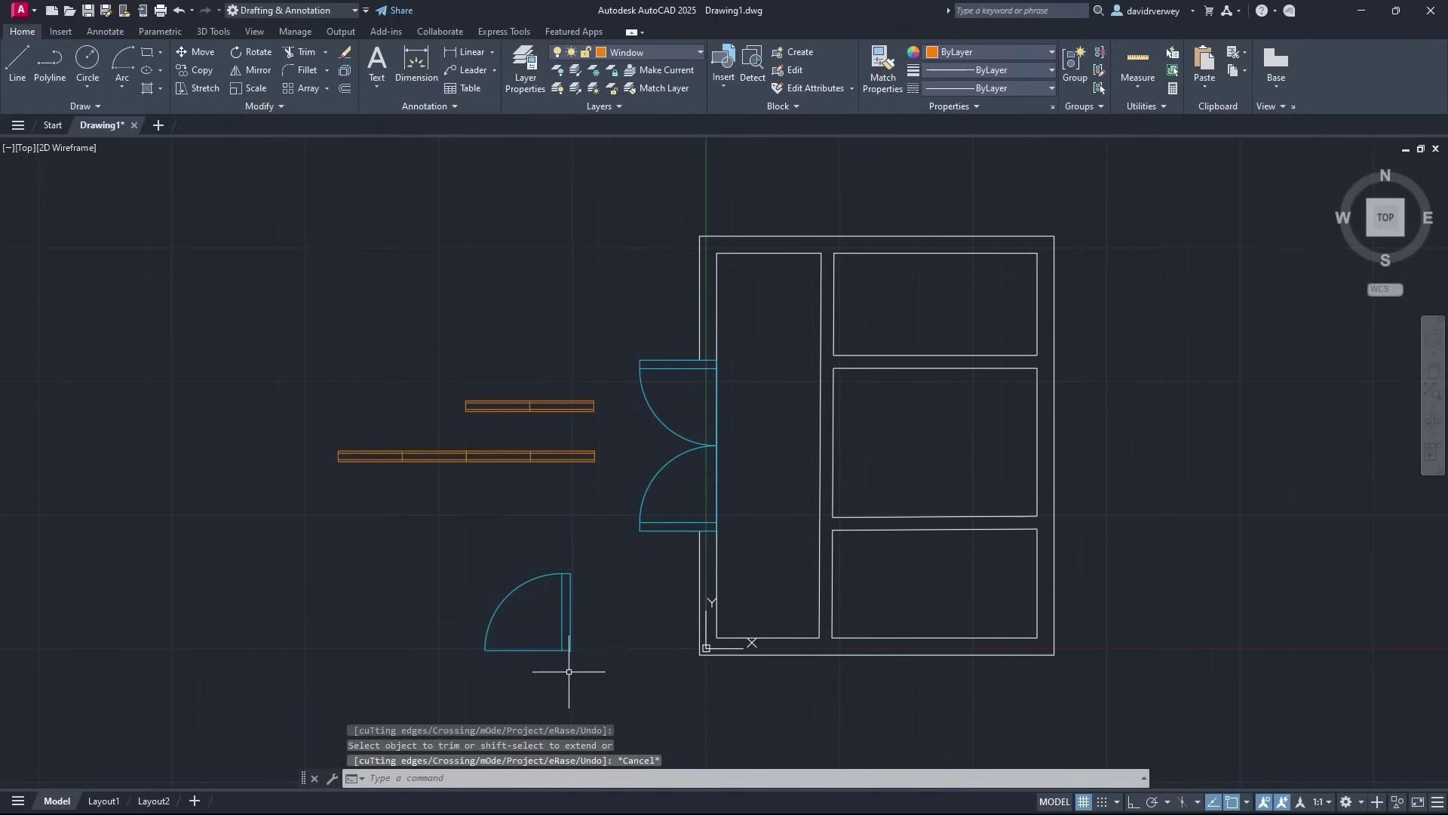
click(599, 668)
click(462, 574)
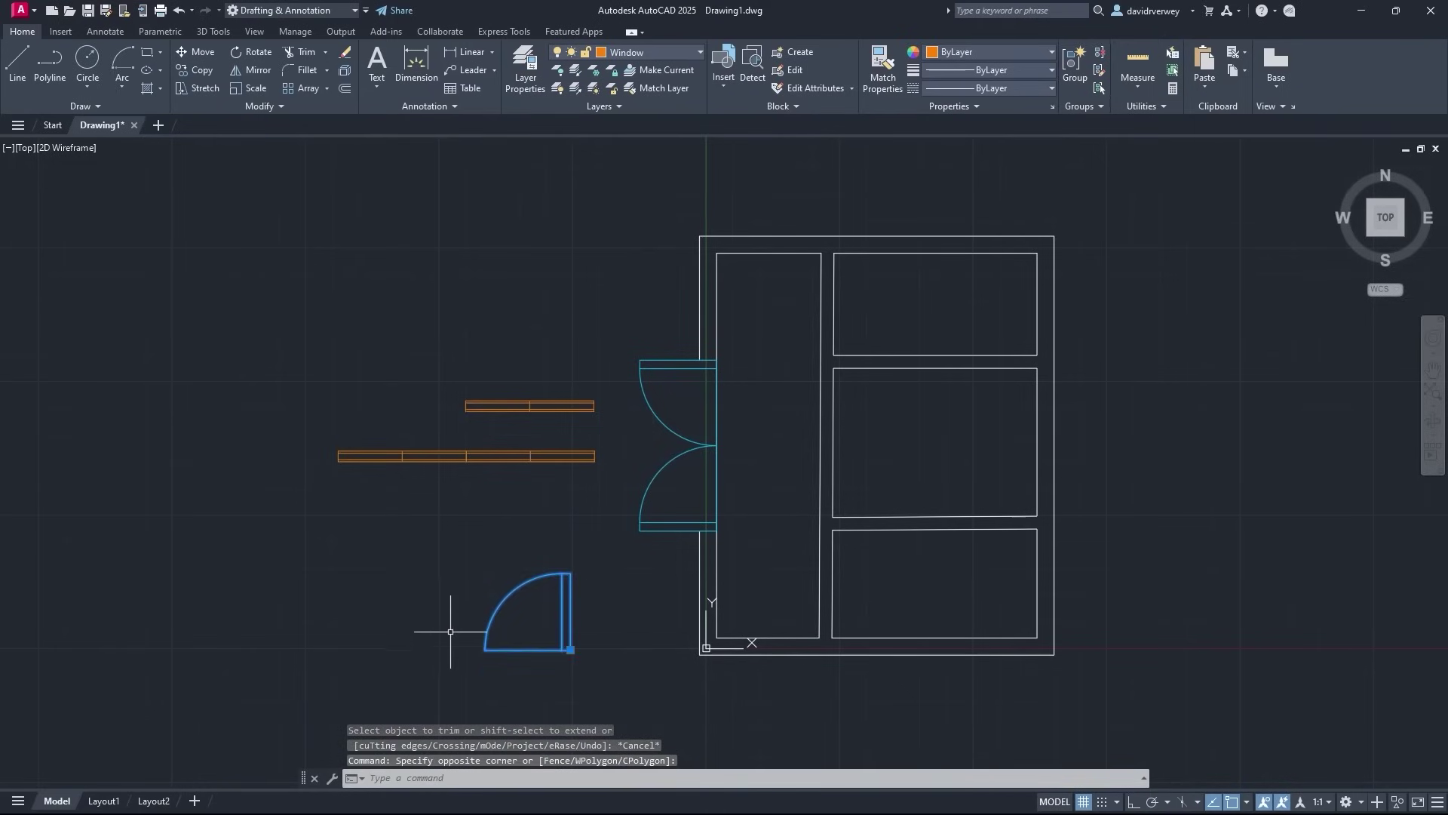
key(Return)
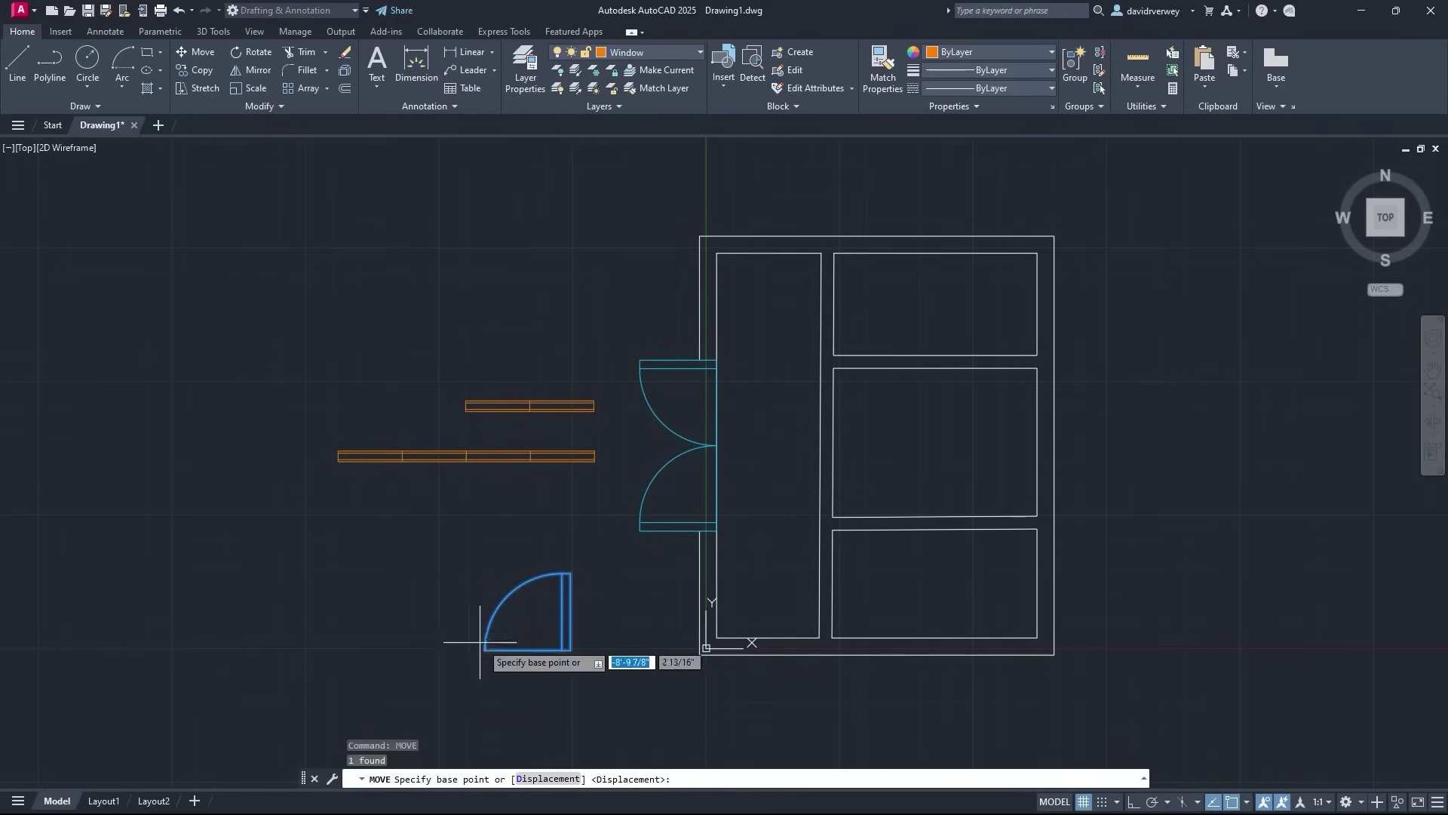
scroll(522, 659, up, 4)
click(647, 633)
scroll(776, 485, down, 4)
scroll(599, 533, up, 5)
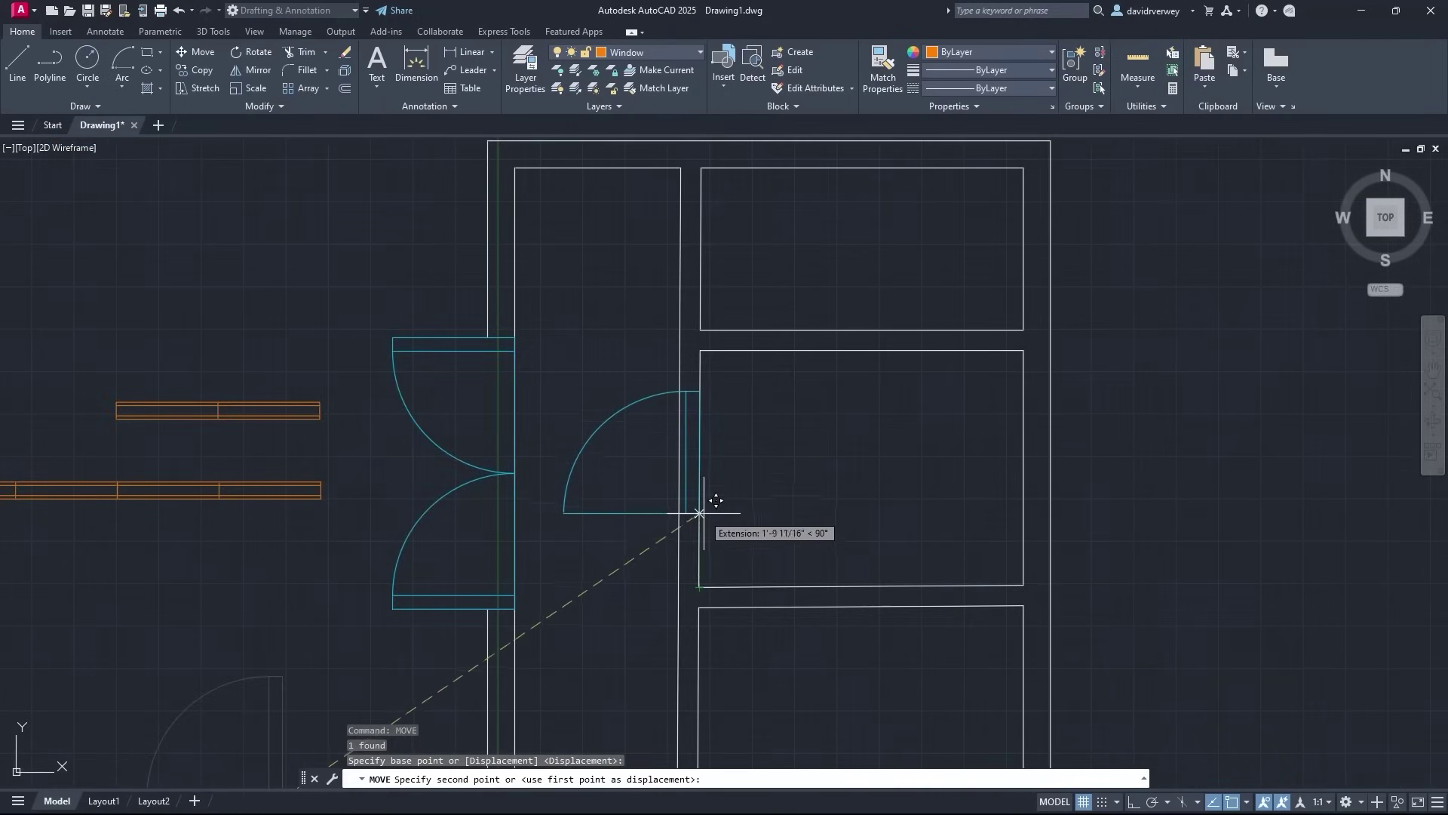
click(702, 532)
click(664, 532)
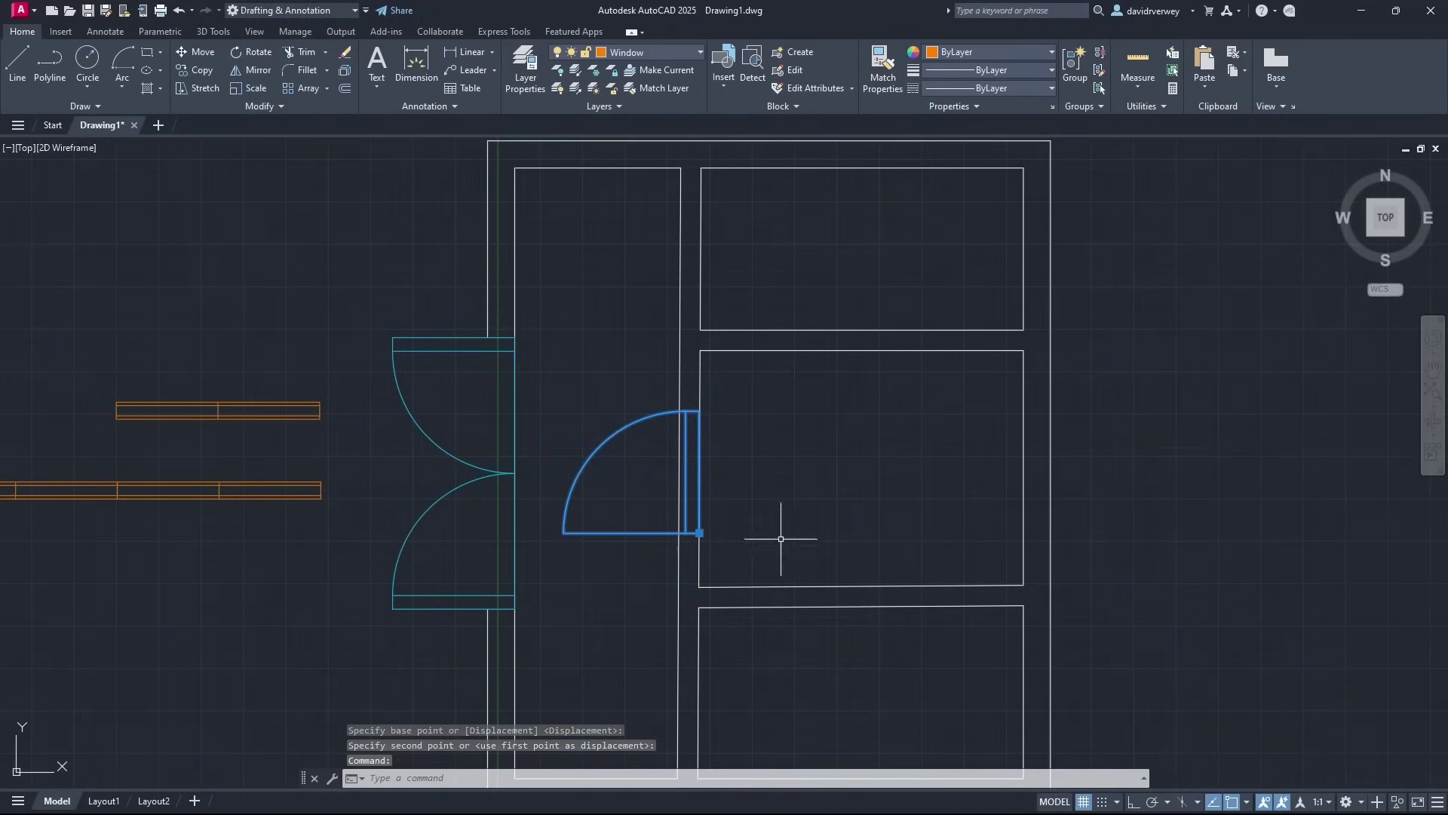
text(mo)
key(Return)
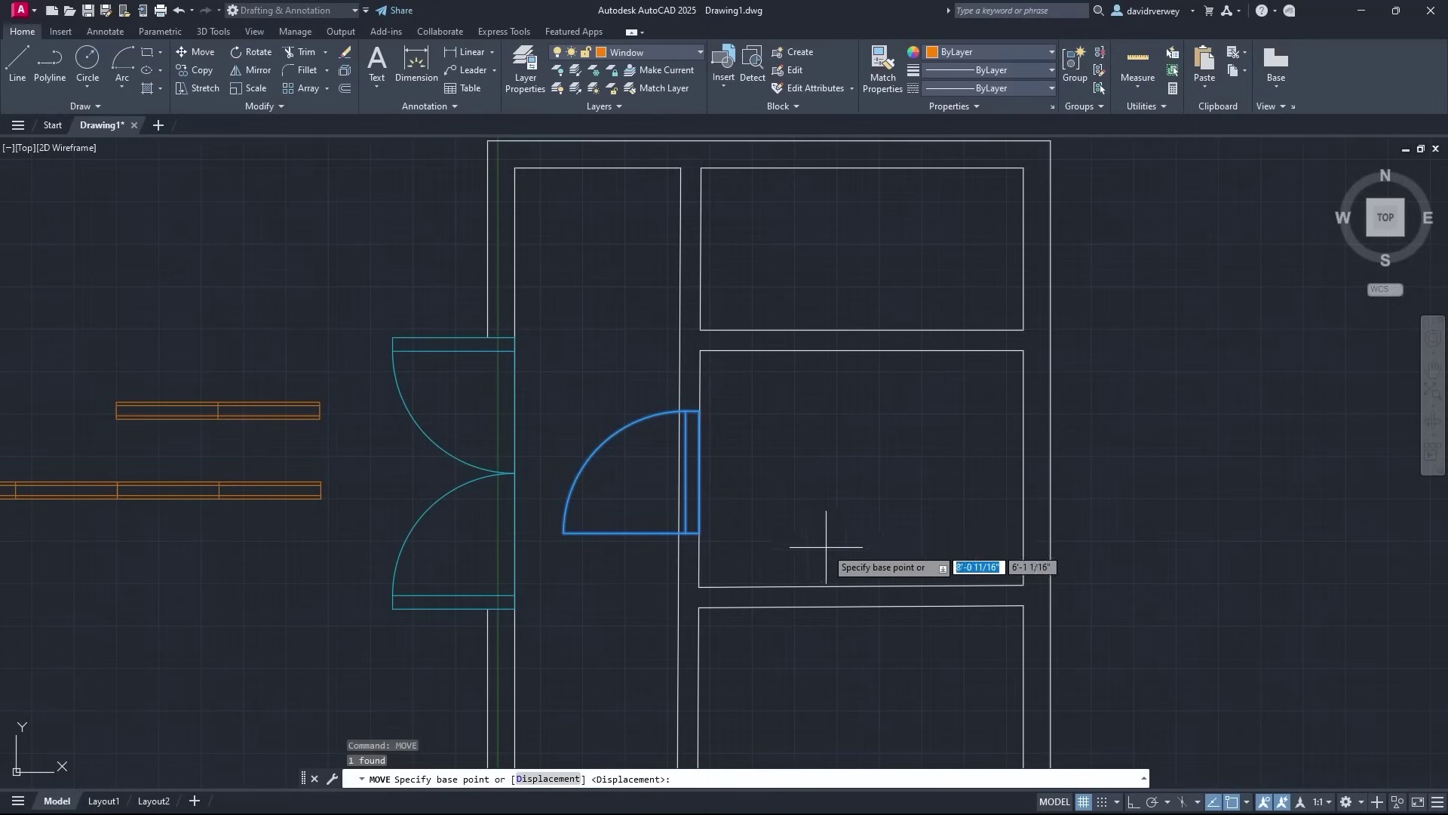
click(700, 473)
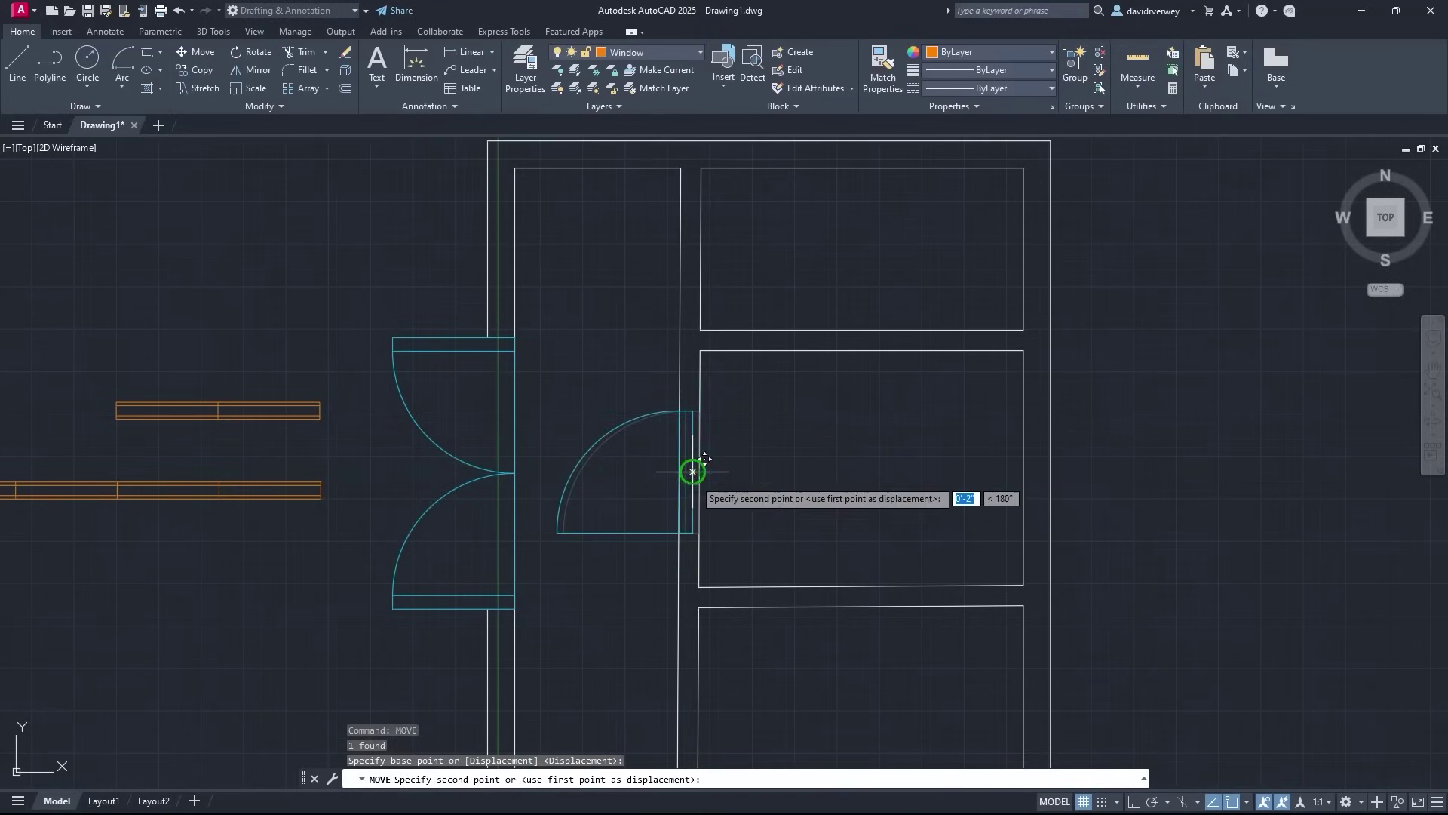
click(705, 475)
scroll(705, 476, up, 2)
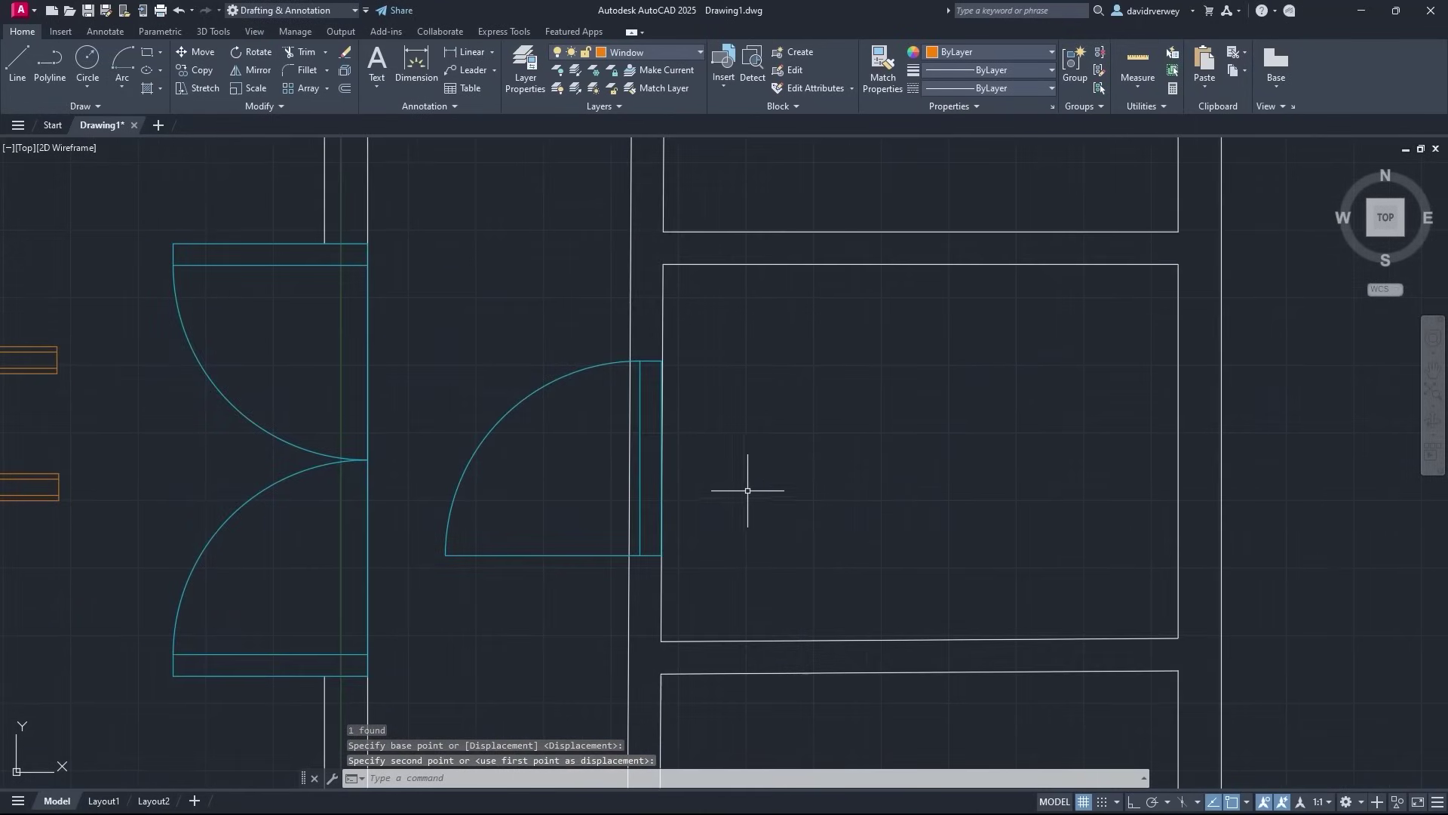
text(tri)
key(Return)
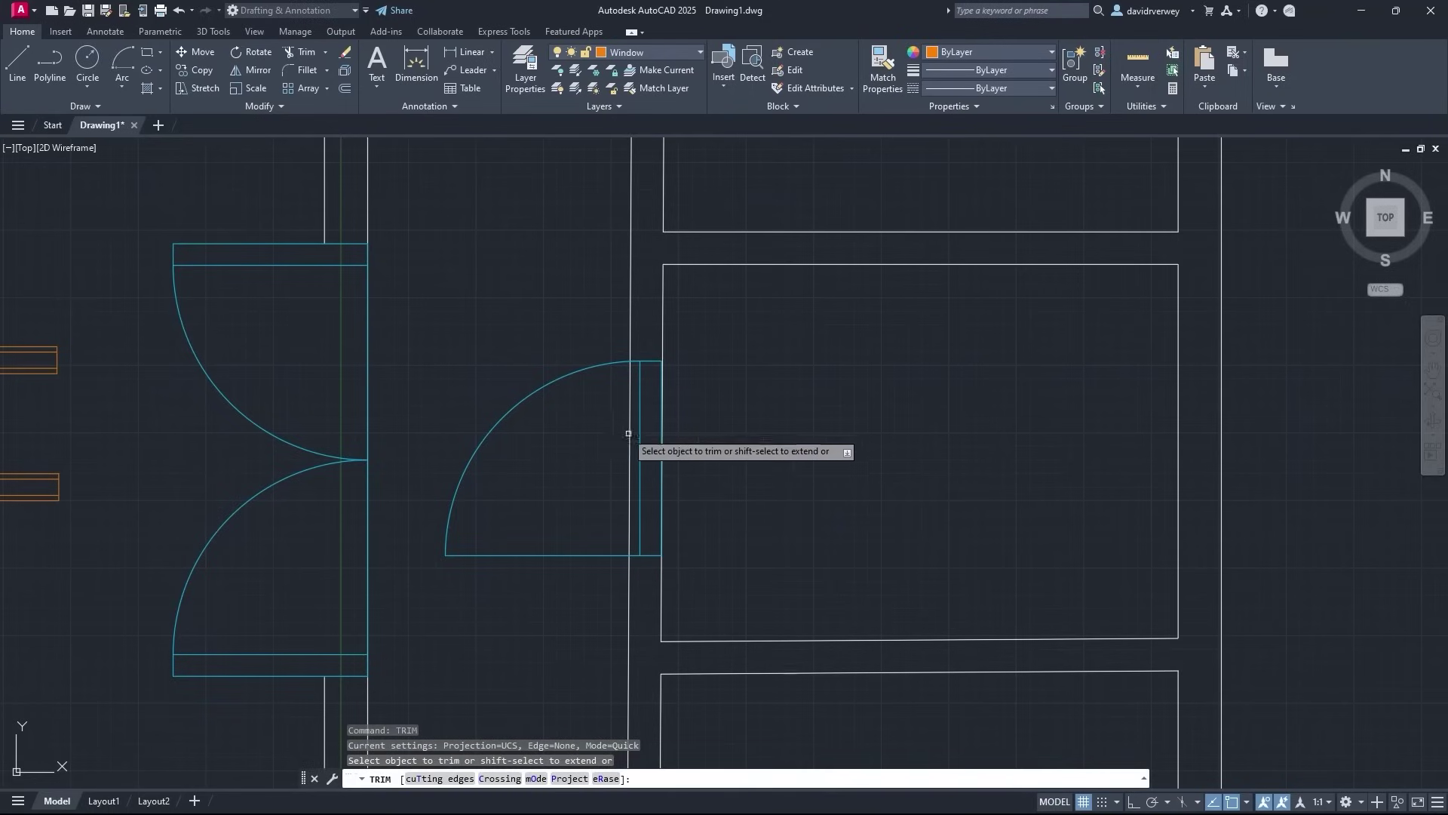
key(Escape)
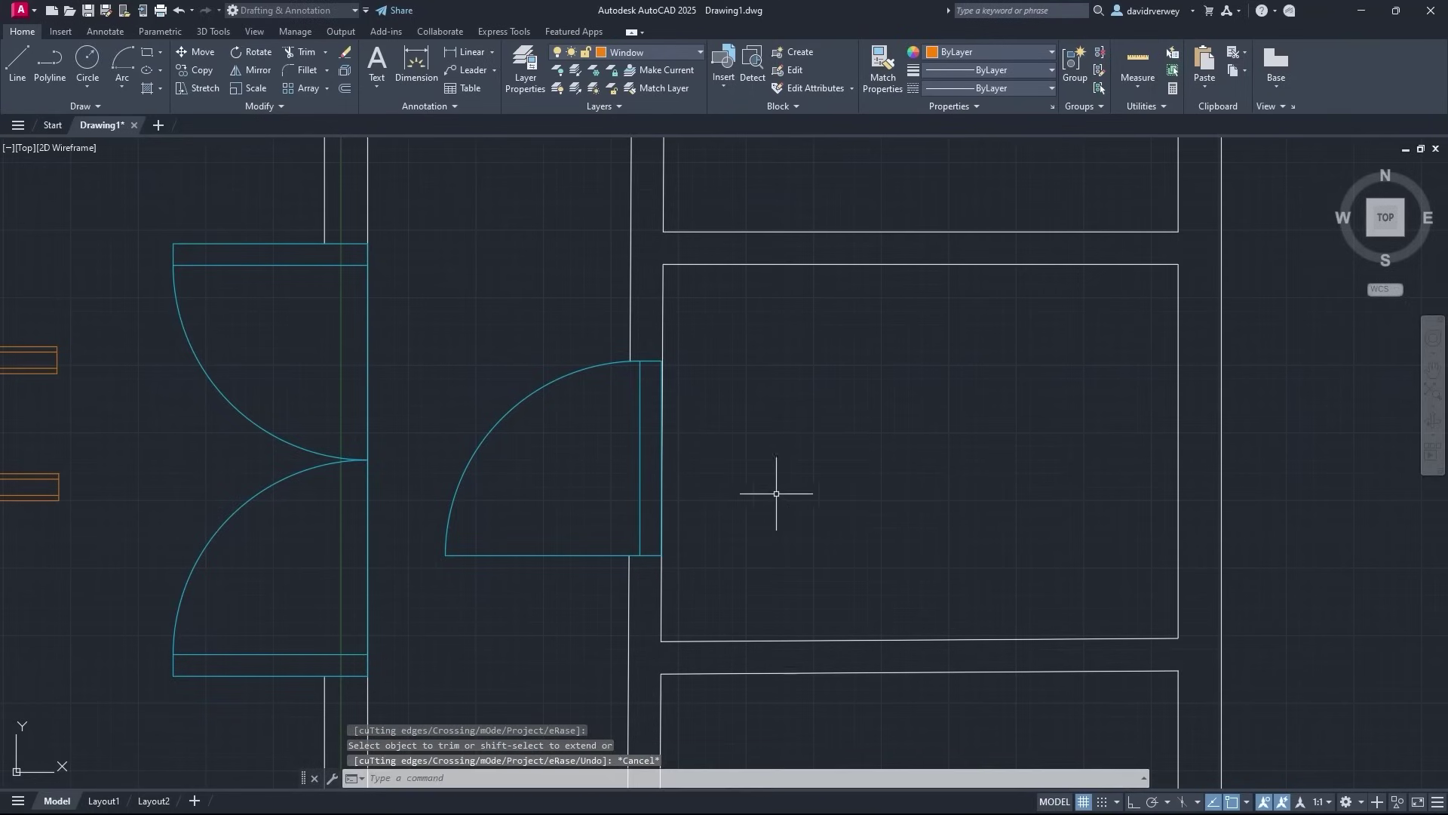
middle_drag(755, 476, 828, 476)
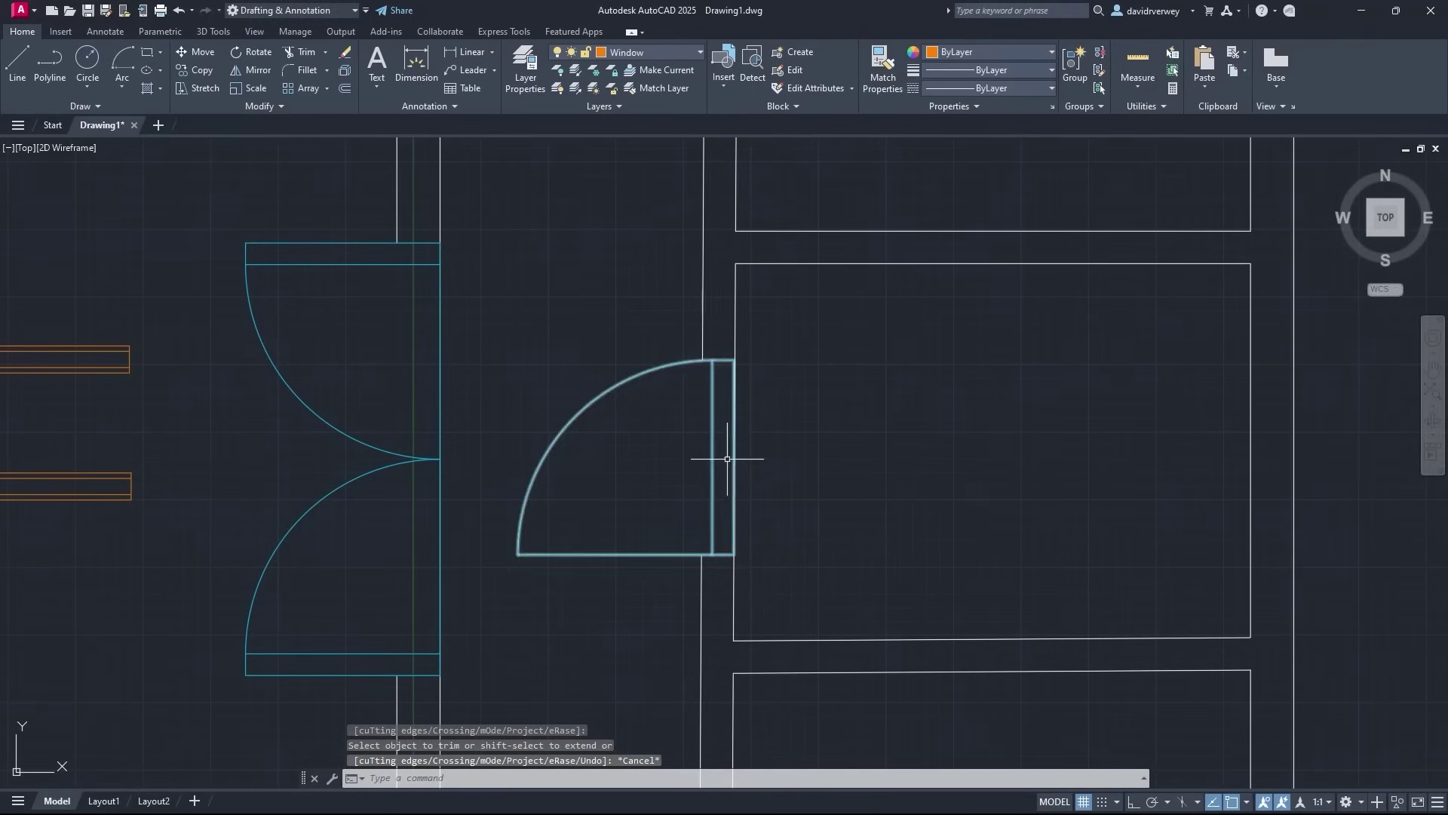
key(F5)
scroll(807, 568, down, 2)
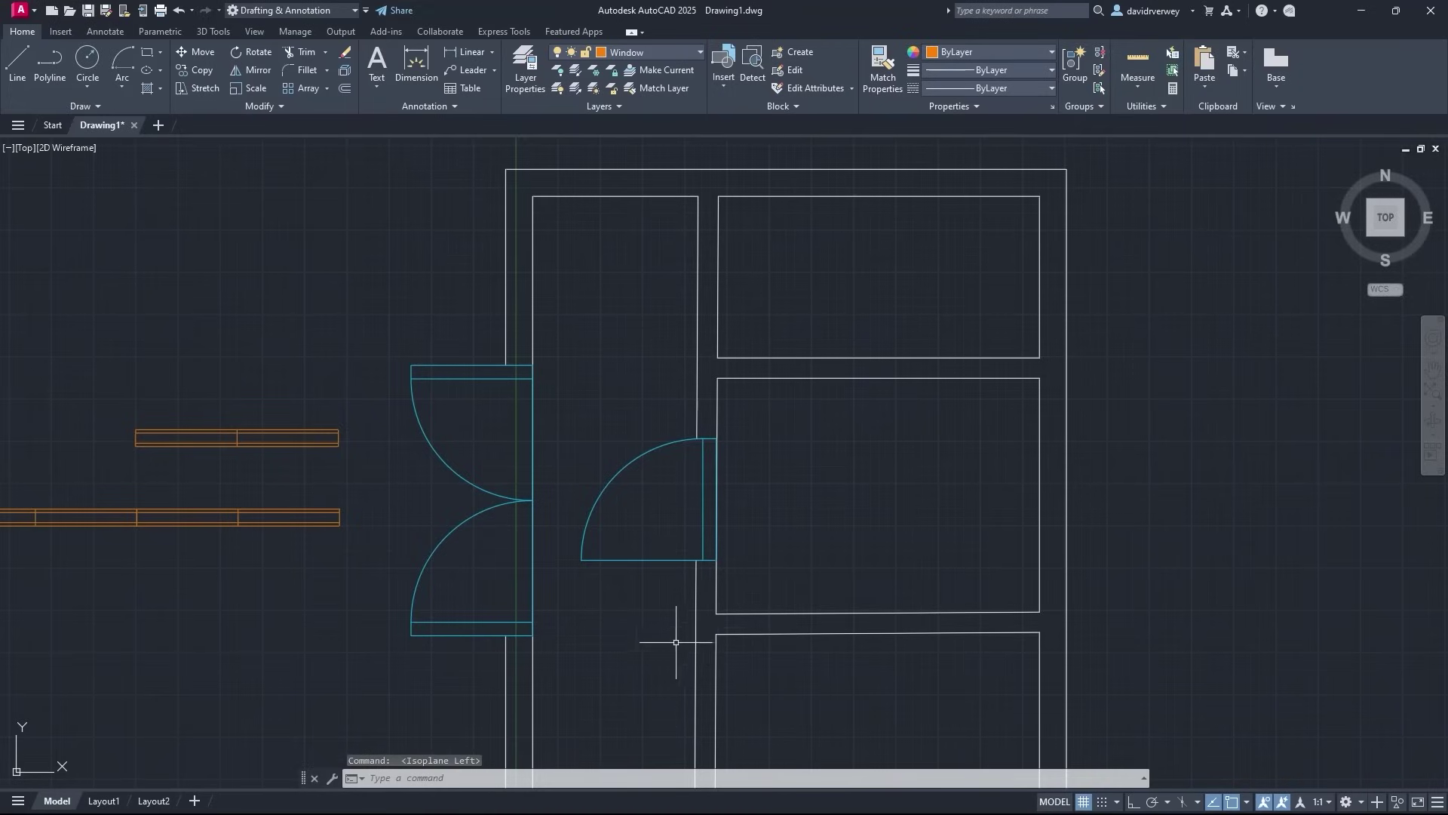
scroll(679, 641, down, 2)
Move the upper window block into the room's top wall
middle_drag(727, 621, 830, 501)
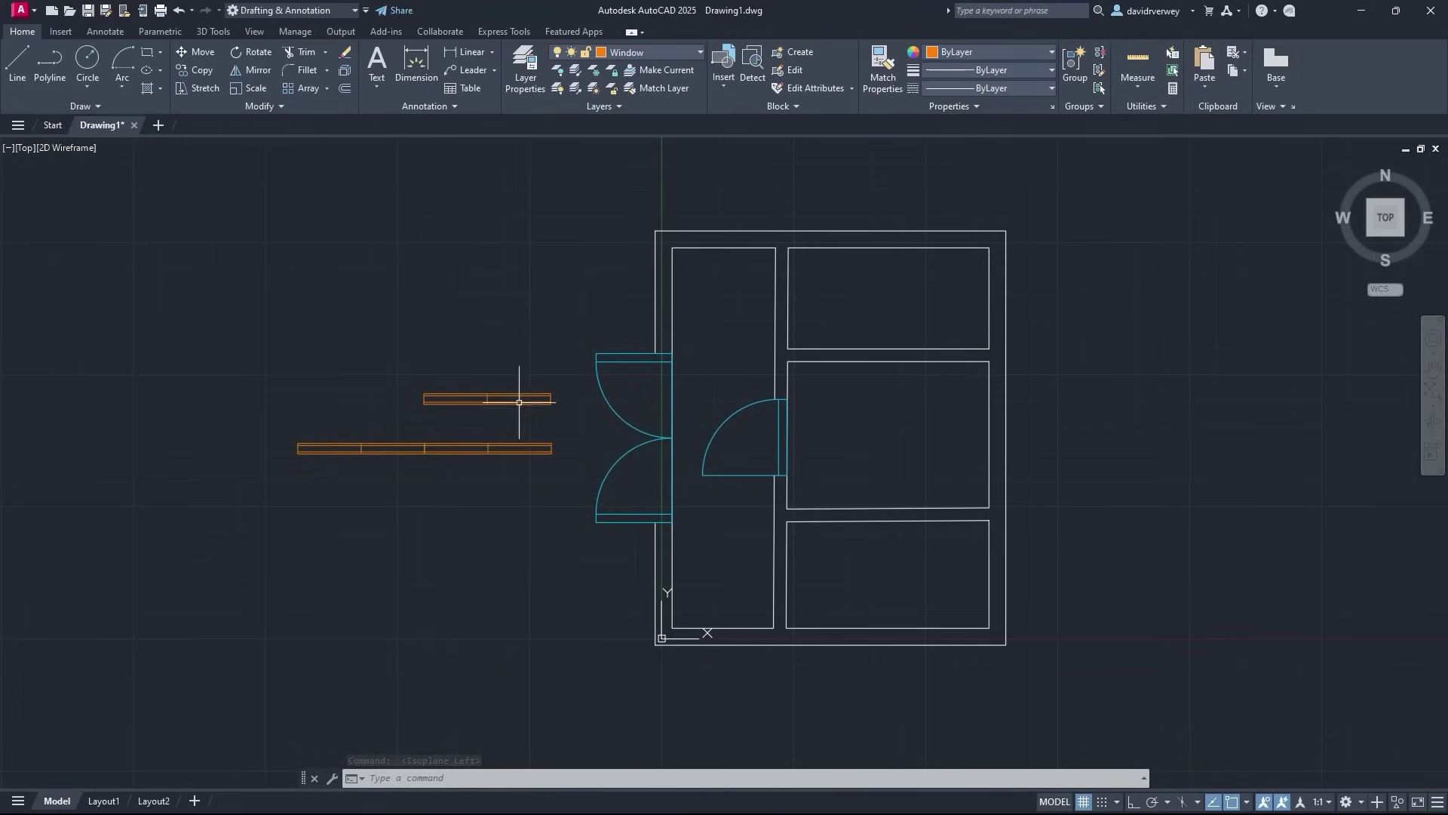
click(554, 421)
click(389, 345)
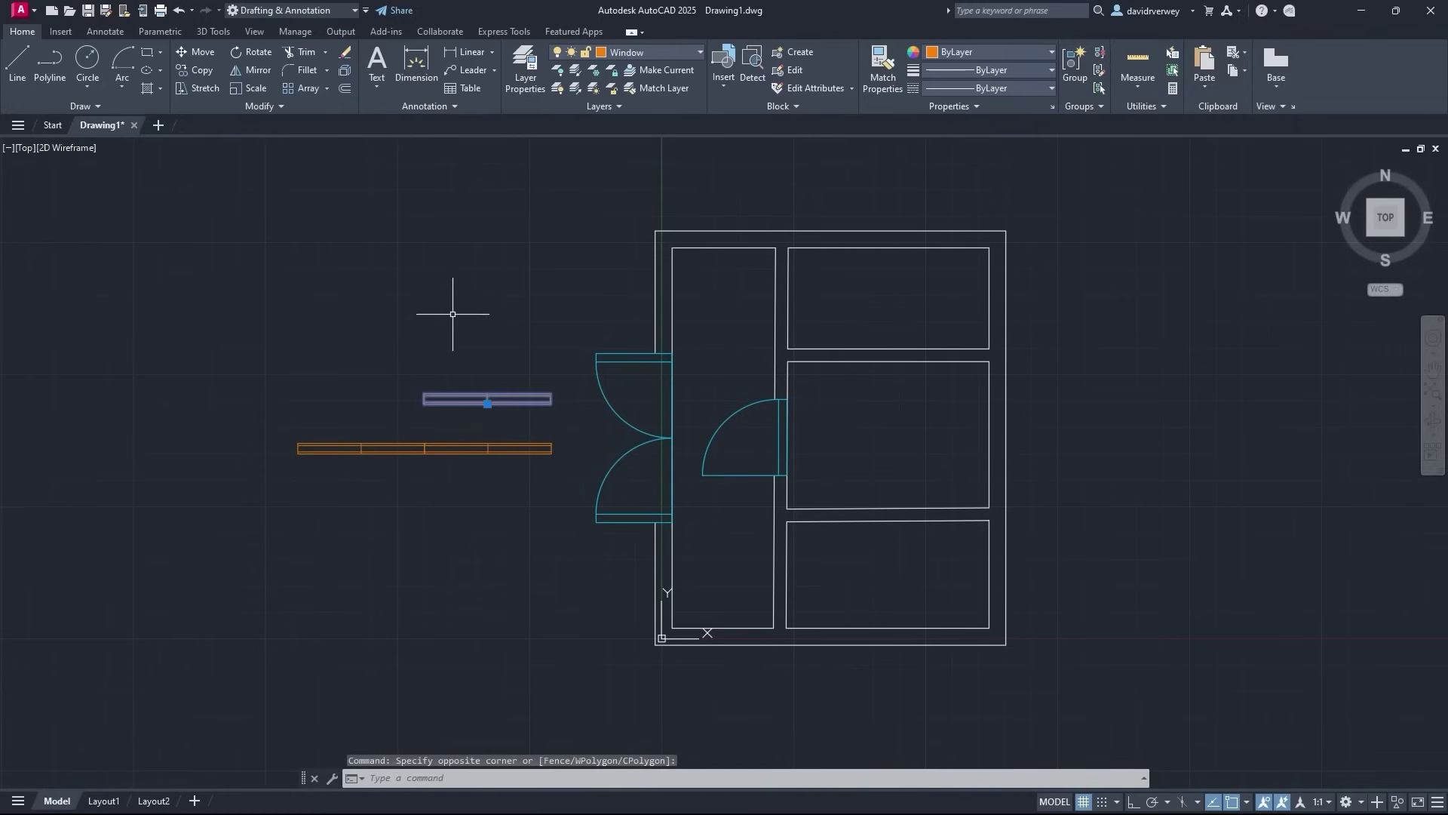
text(mov)
key(Return)
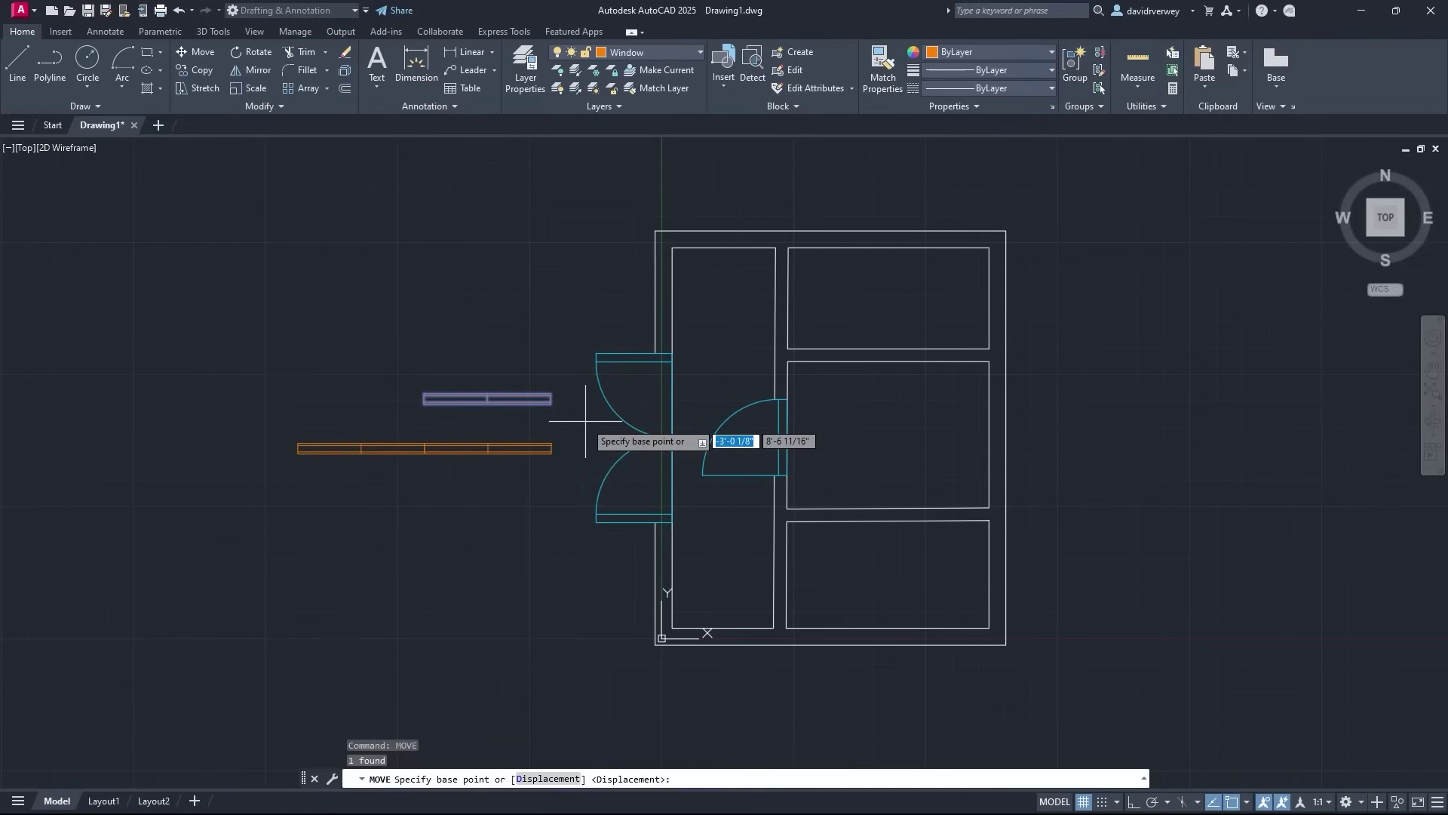
scroll(532, 416, up, 4)
click(421, 384)
scroll(755, 389, down, 3)
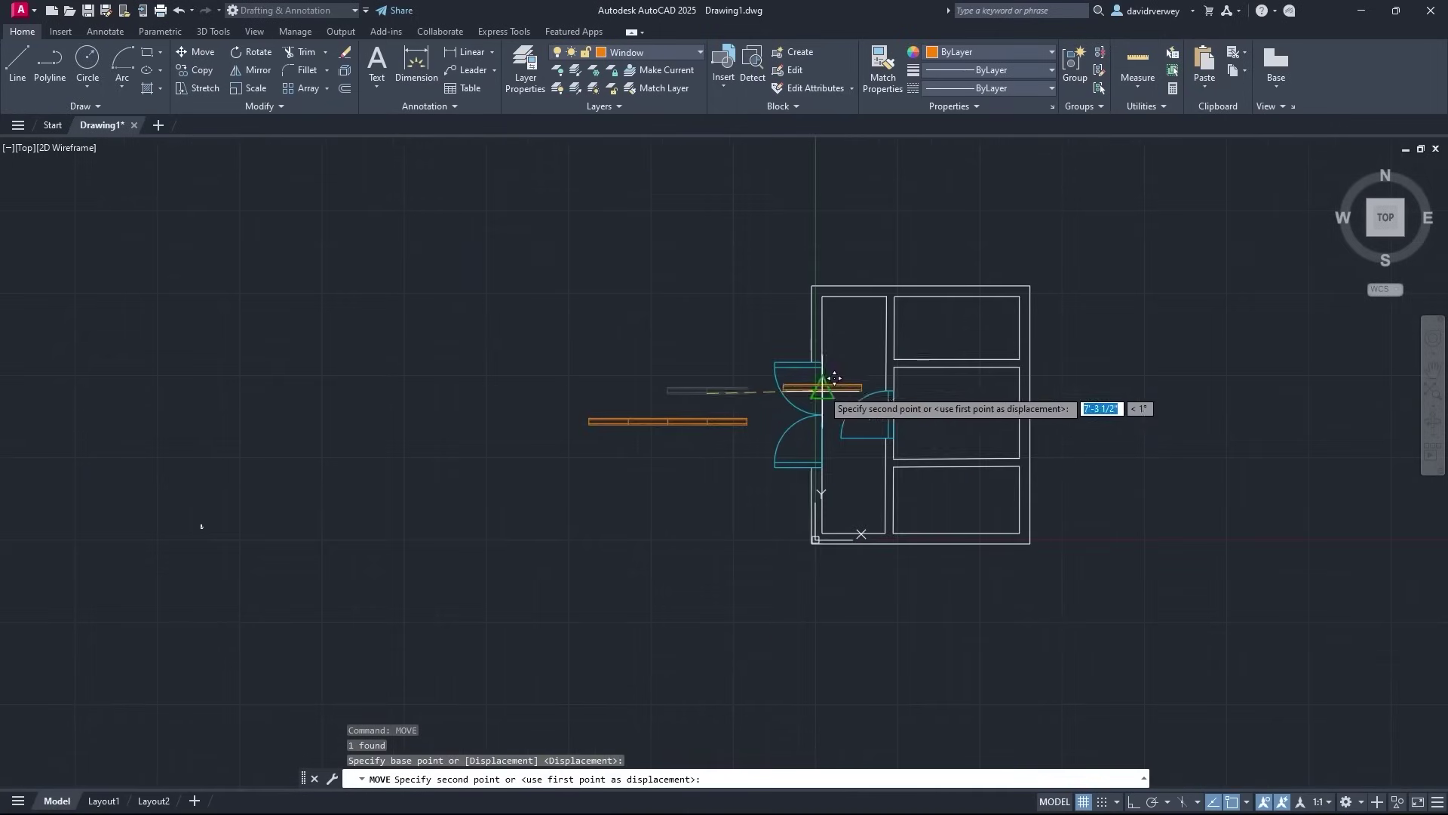
scroll(747, 354, up, 5)
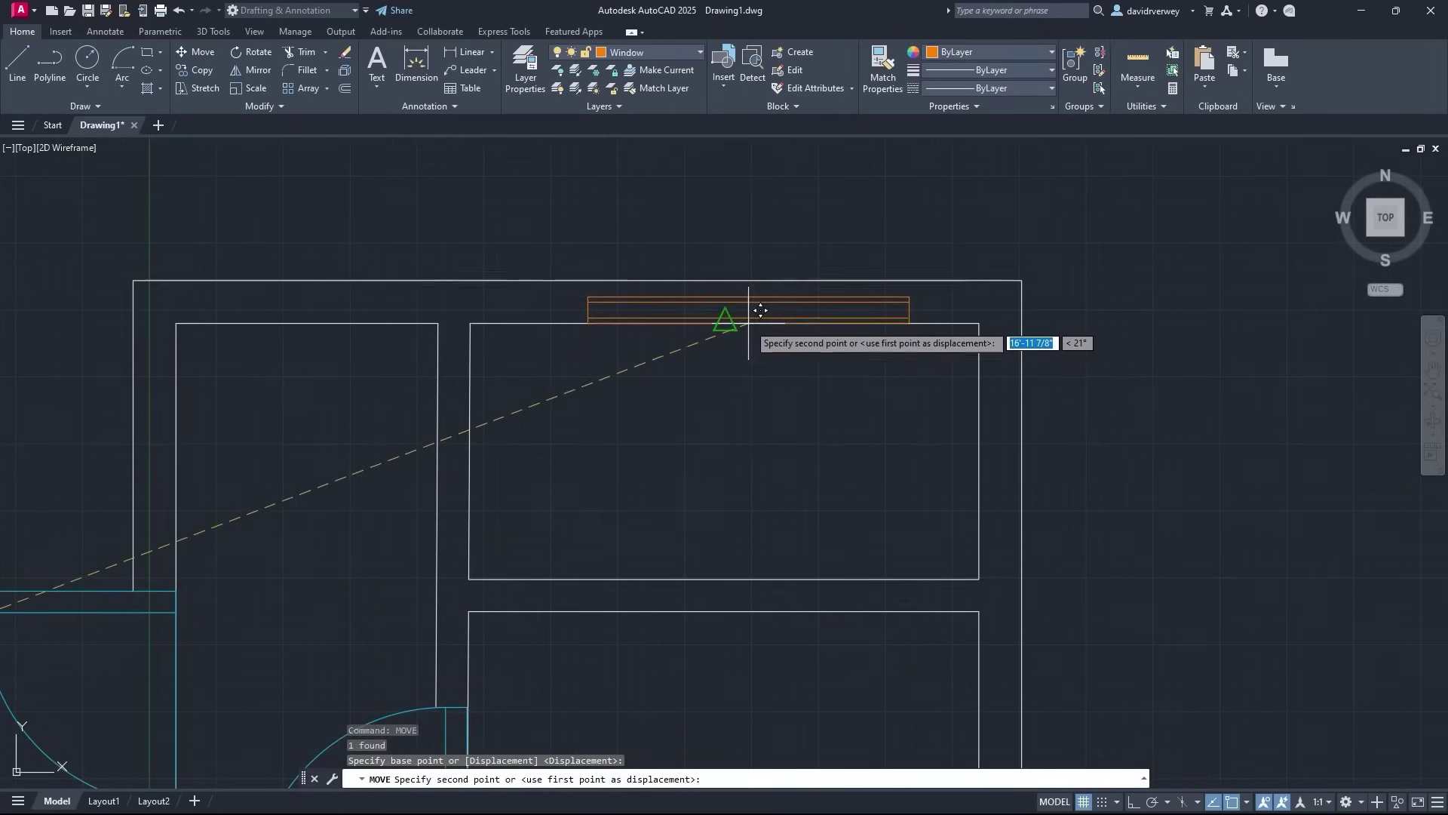
click(736, 308)
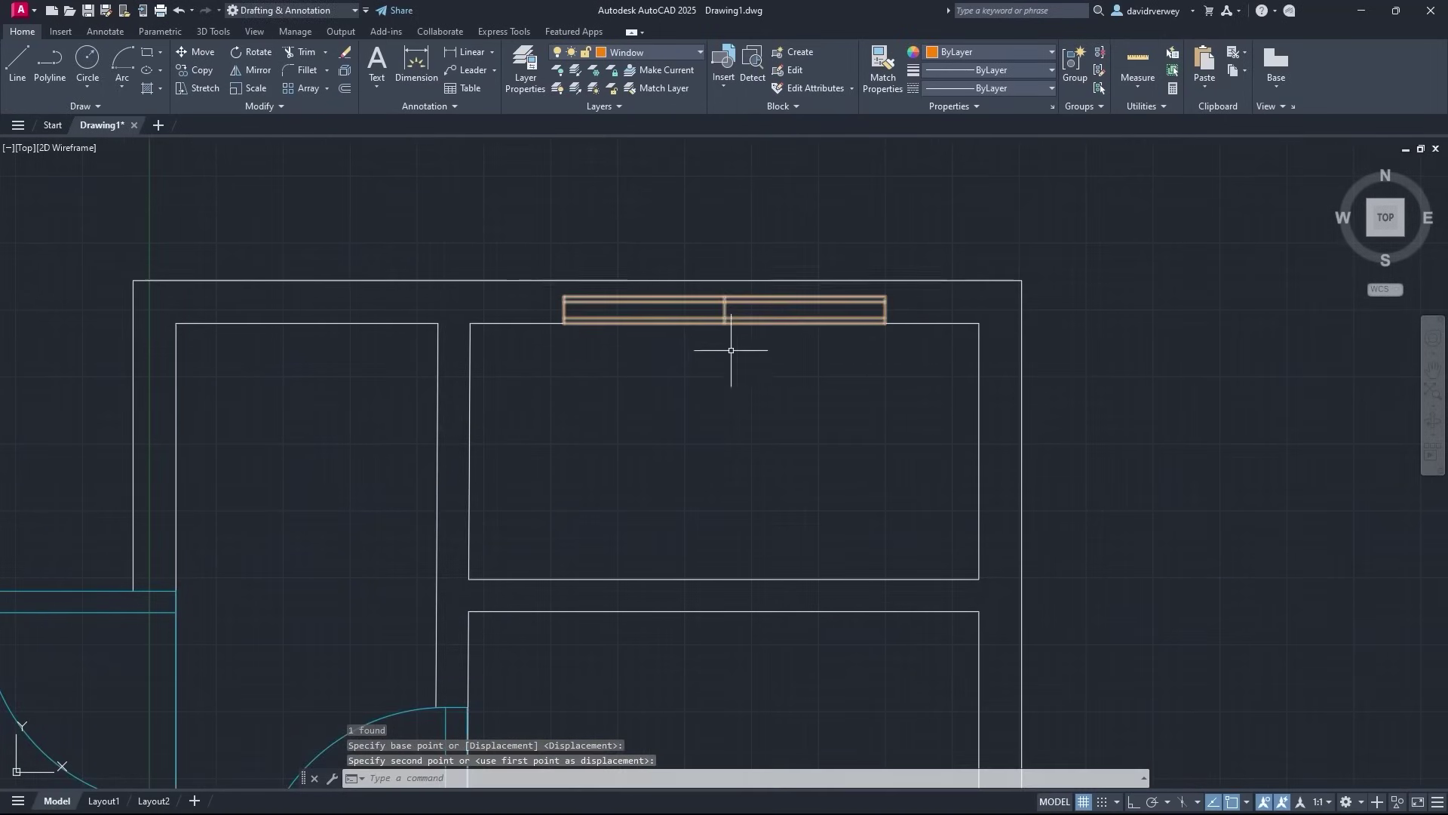
Copy the top-wall window to the right wall and the bottom wall's midpoint
click(714, 297)
text(cop)
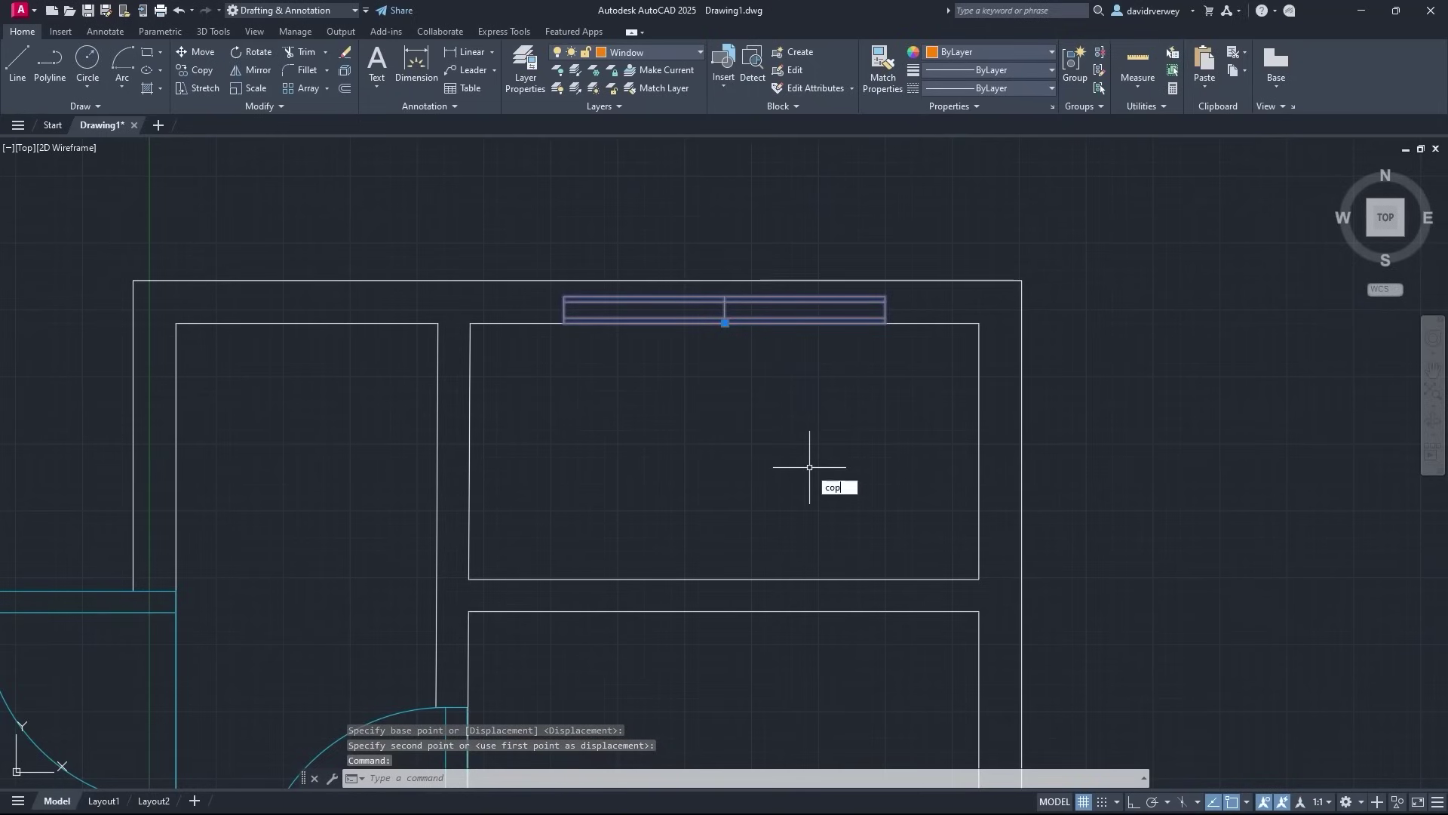
key(Return)
click(725, 323)
scroll(754, 422, down, 5)
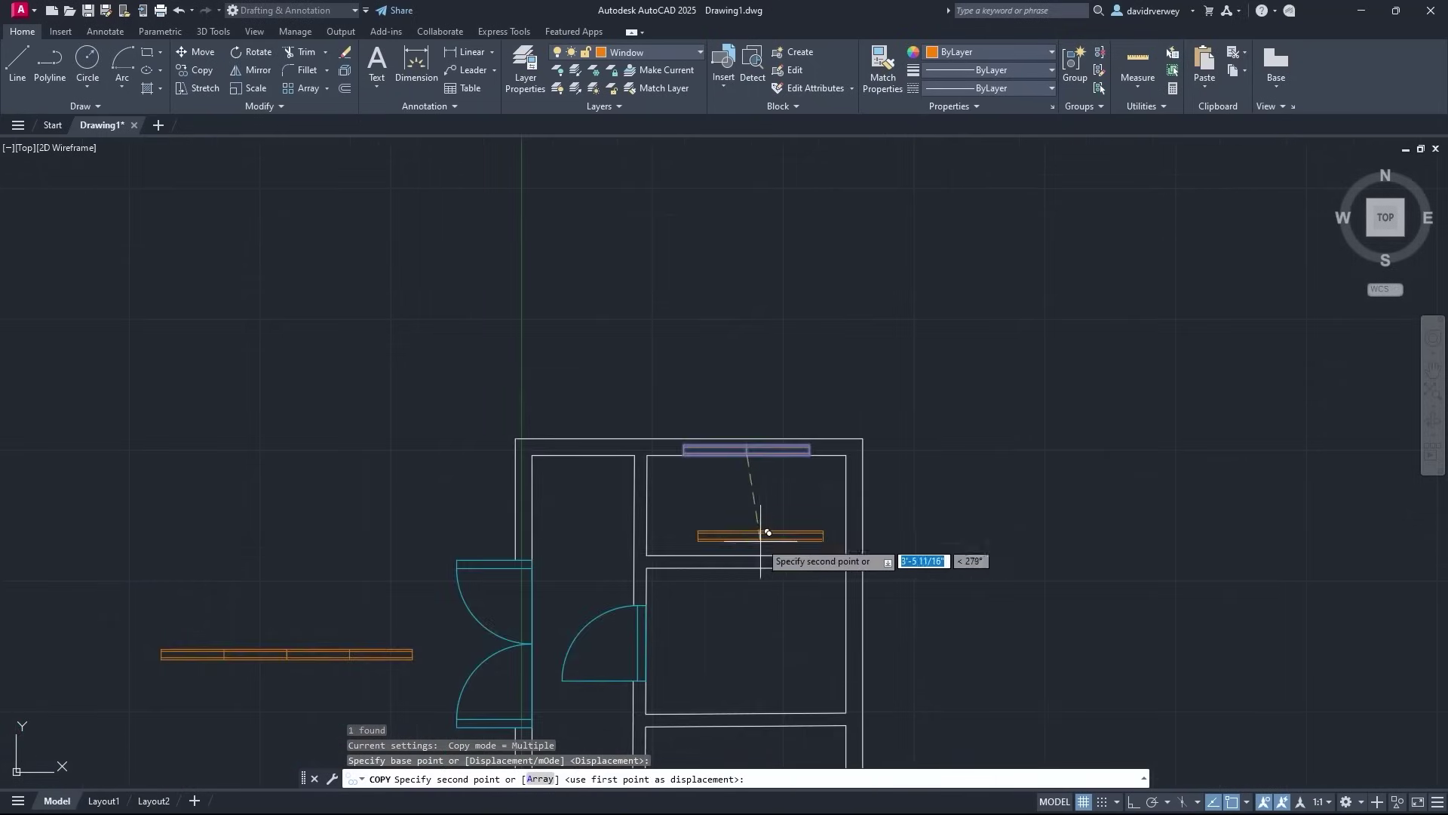
click(844, 400)
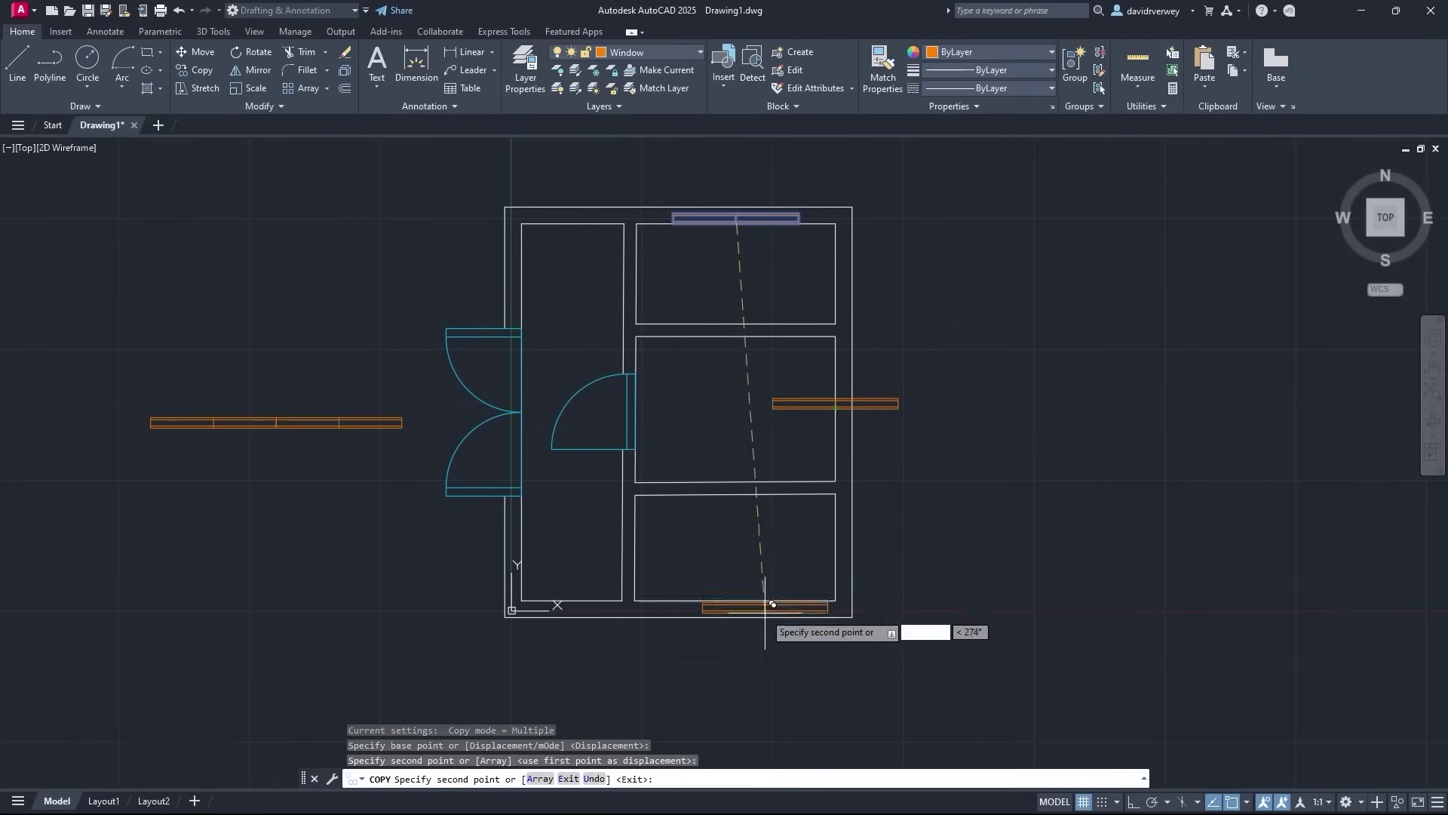
click(742, 591)
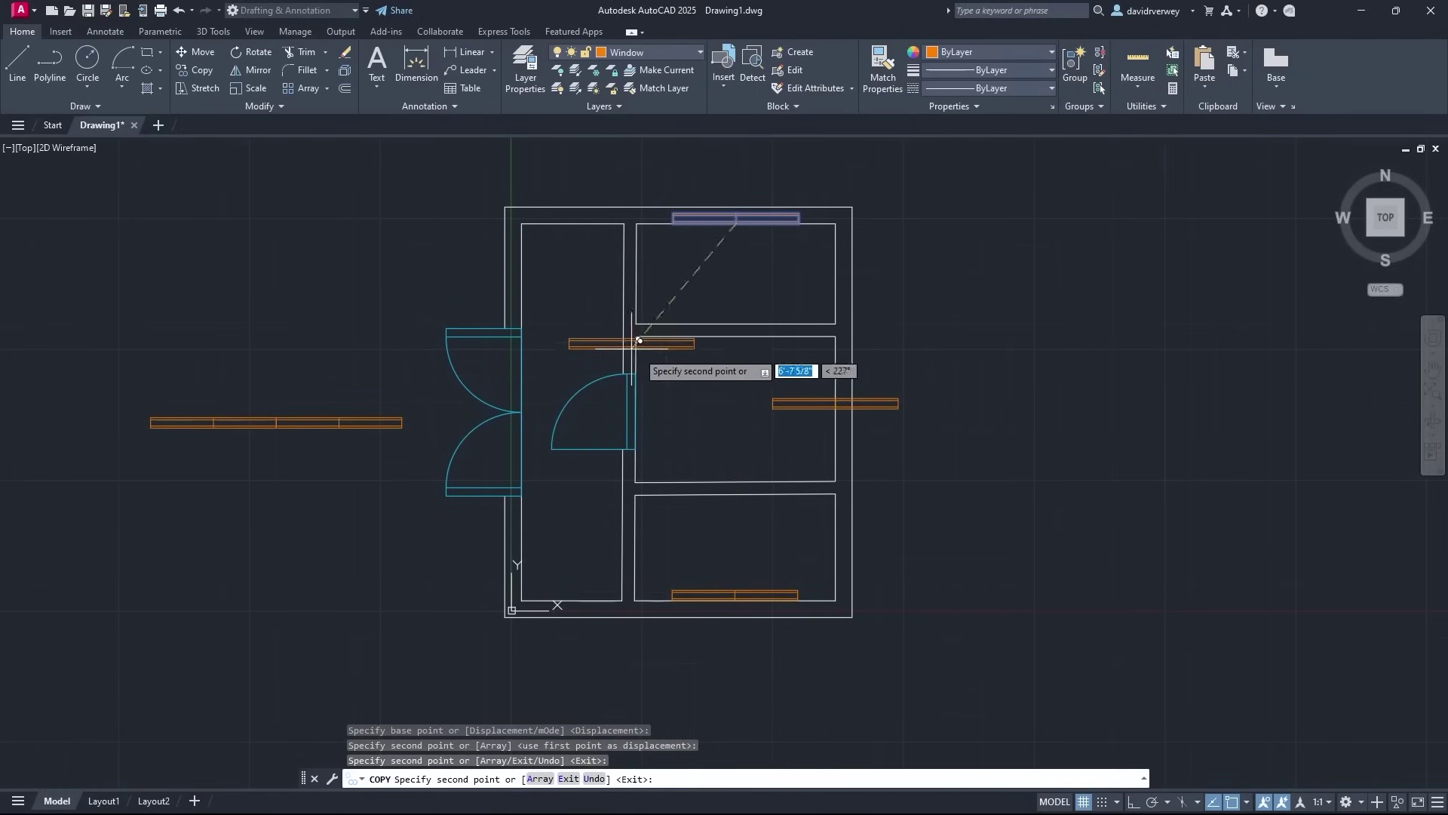
key(Escape)
Rotate the right-wall window copy 90° about its middle so it stands vertical
middle_drag(754, 455, 716, 448)
scroll(853, 399, up, 2)
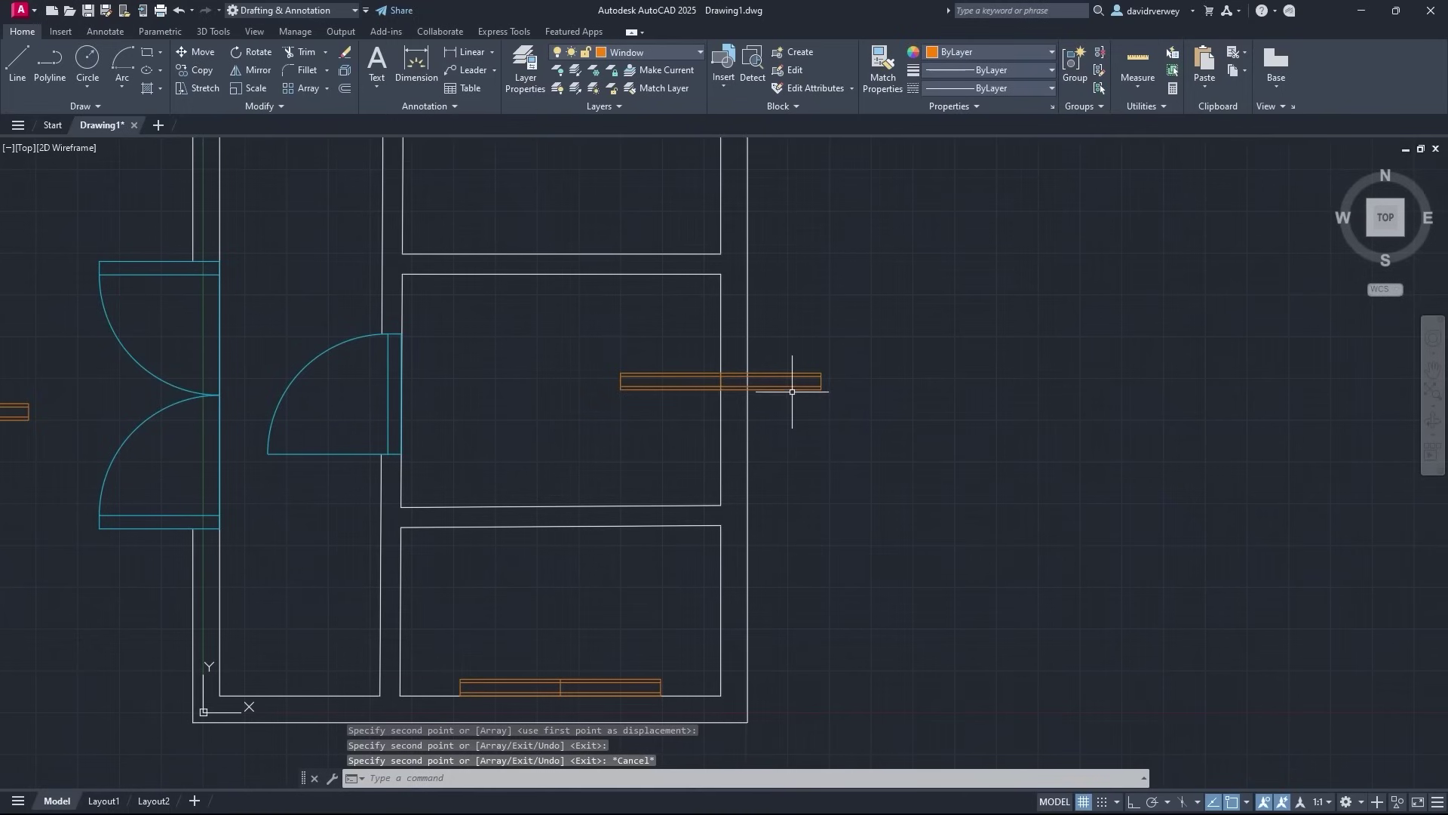
click(799, 383)
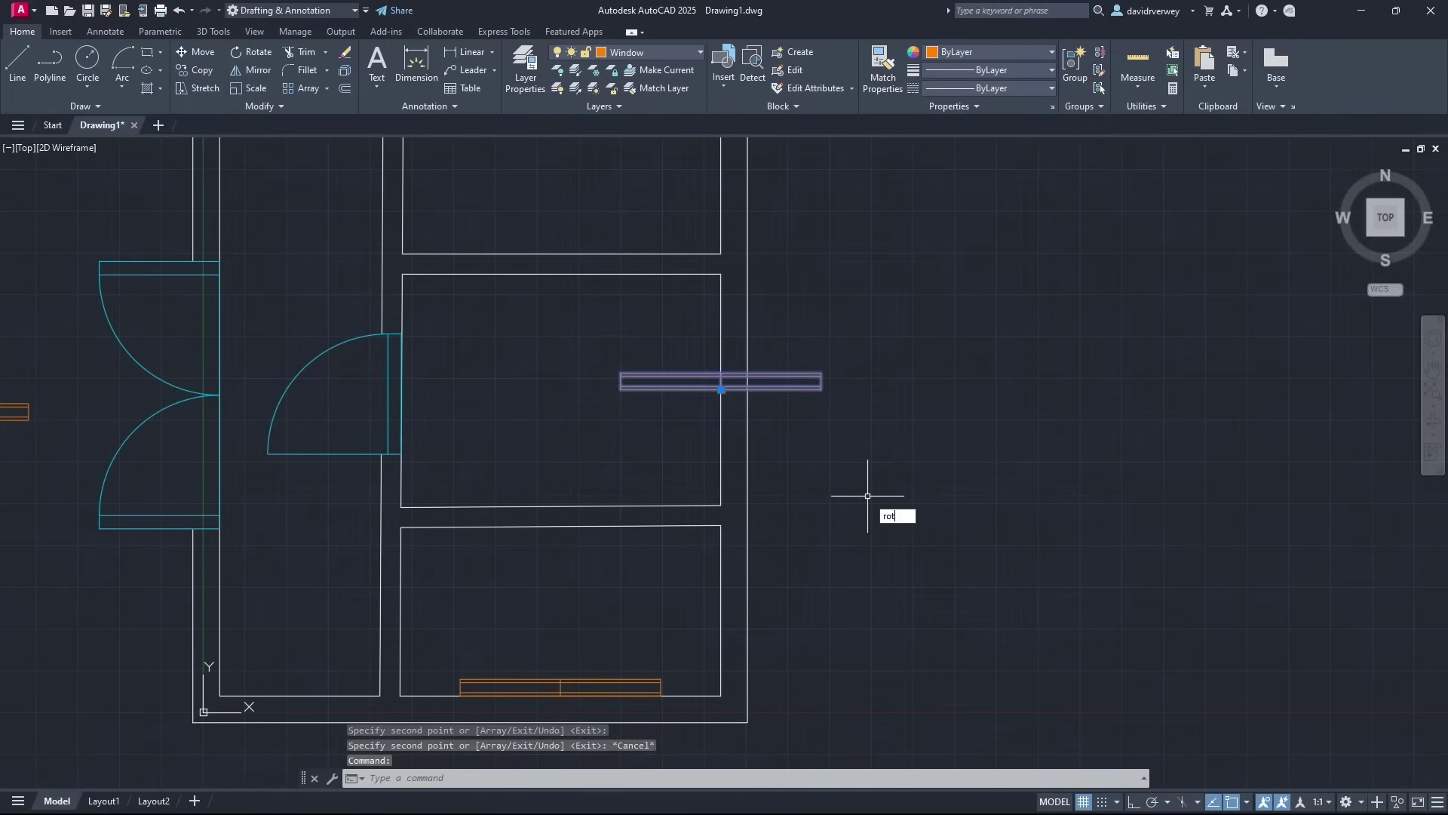
key(Return)
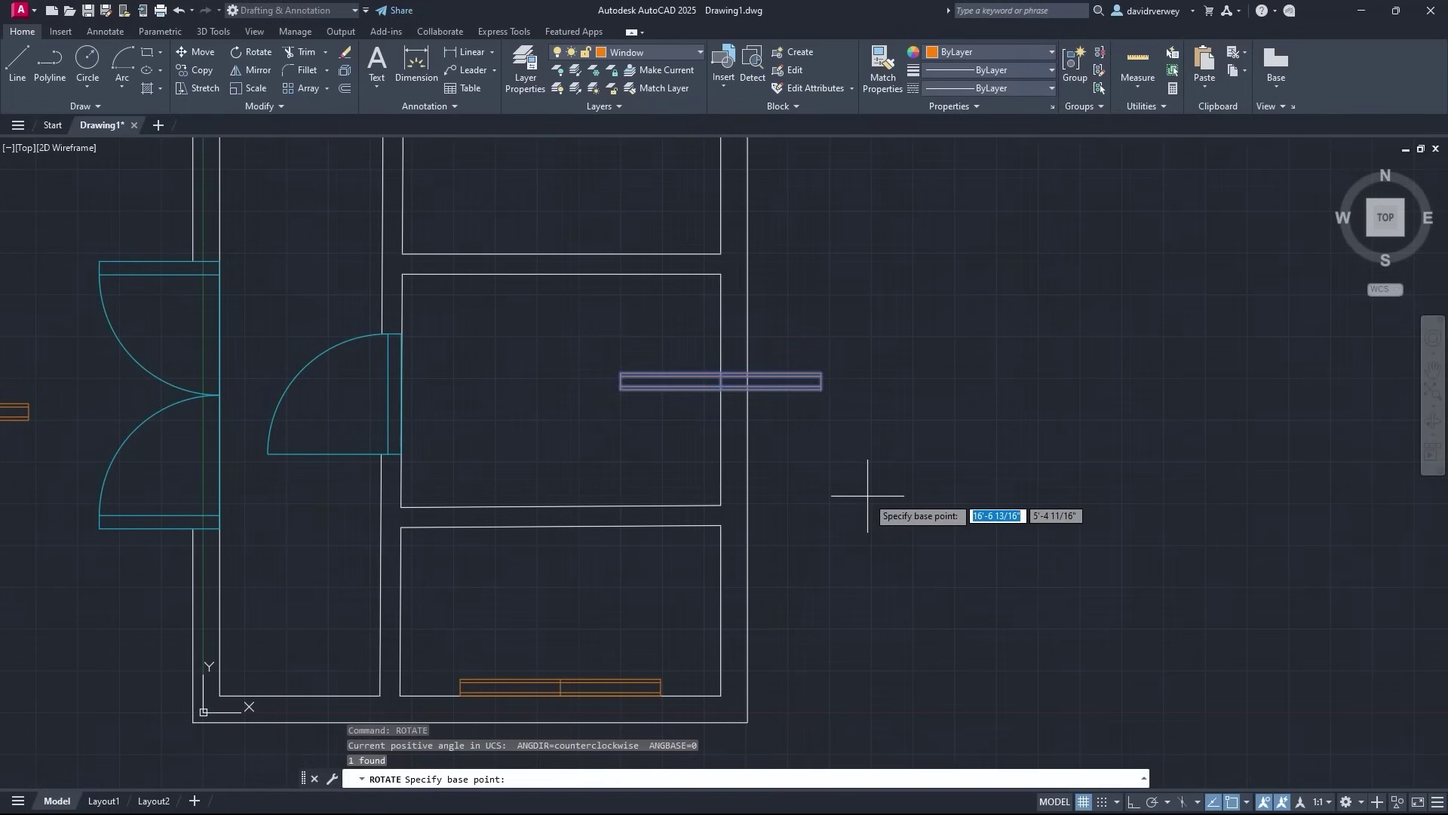
click(721, 385)
key(Return)
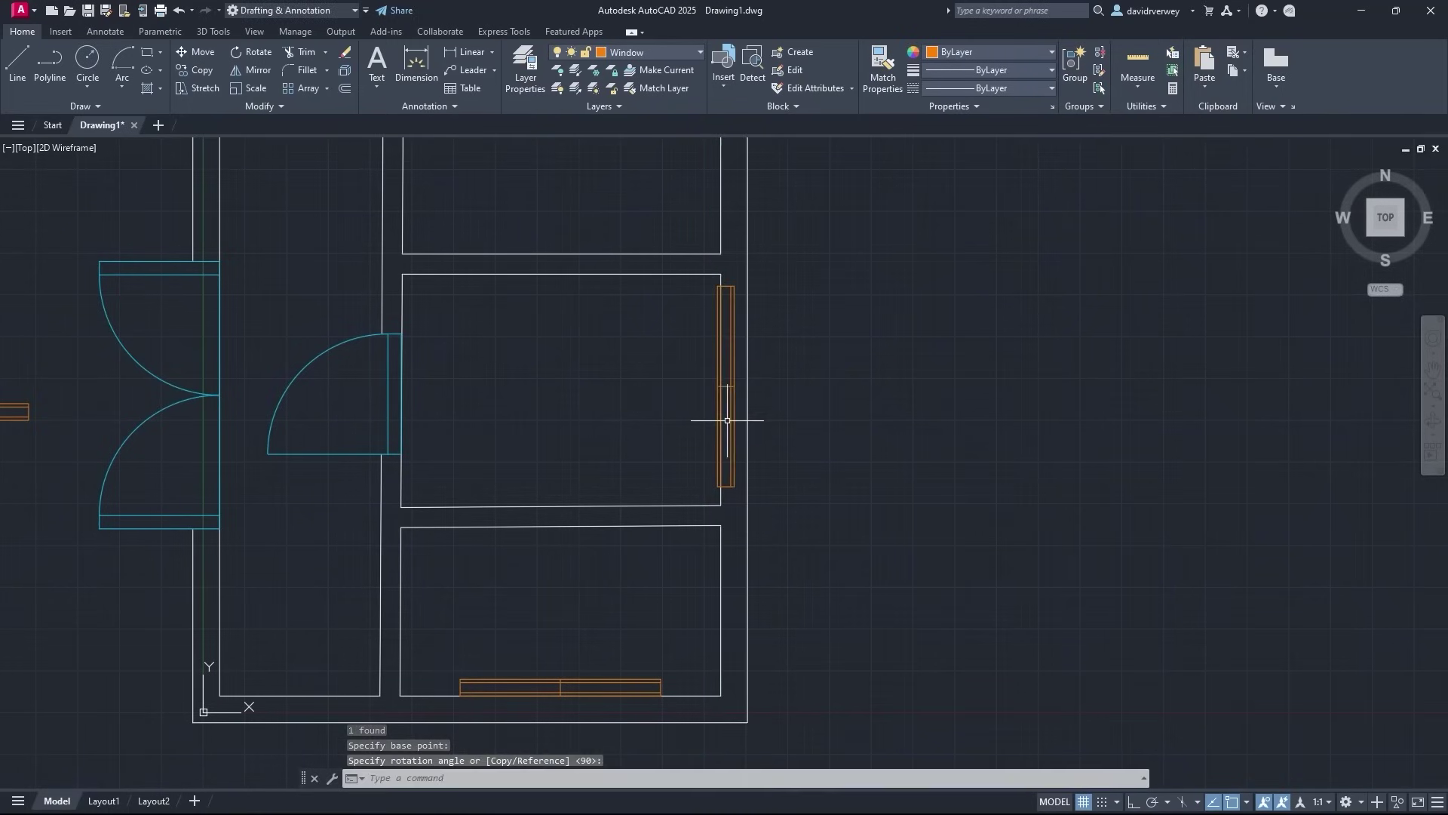
Move the bottom window from its top midpoint down onto the wall line
middle_drag(808, 494, 938, 404)
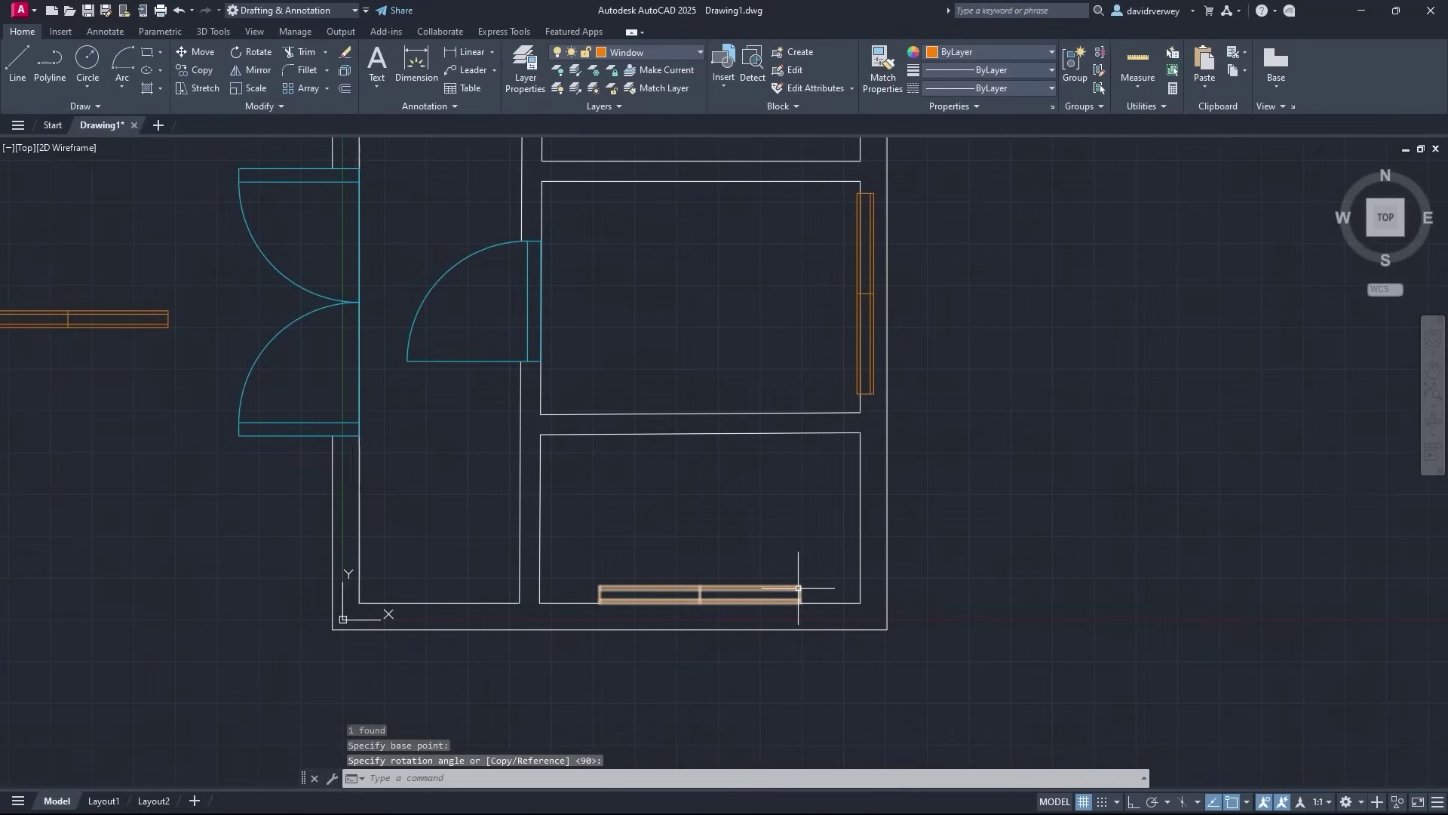
click(822, 590)
middle_drag(754, 586, 713, 492)
text(mo)
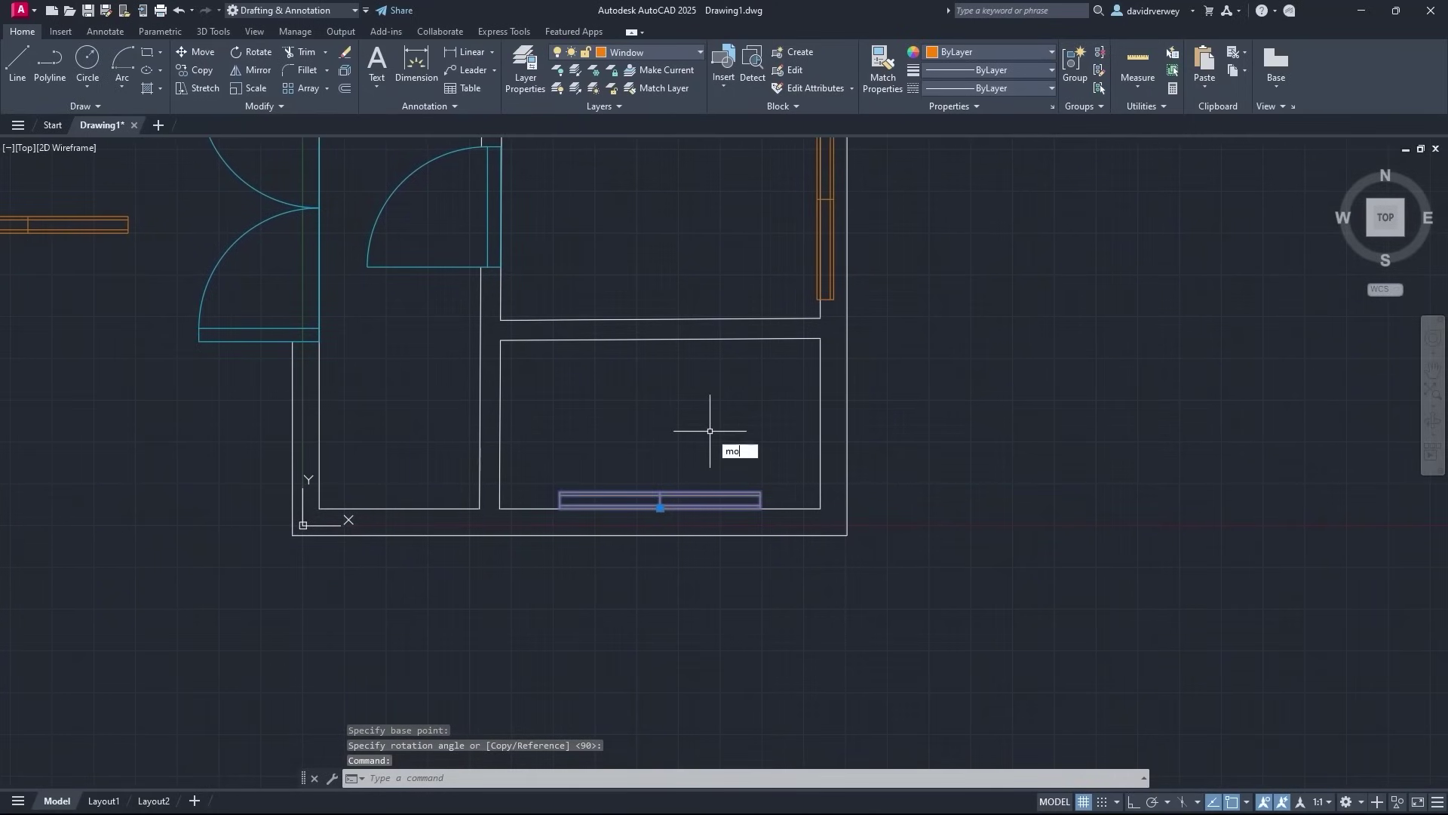
key(Return)
scroll(743, 495, up, 4)
click(537, 484)
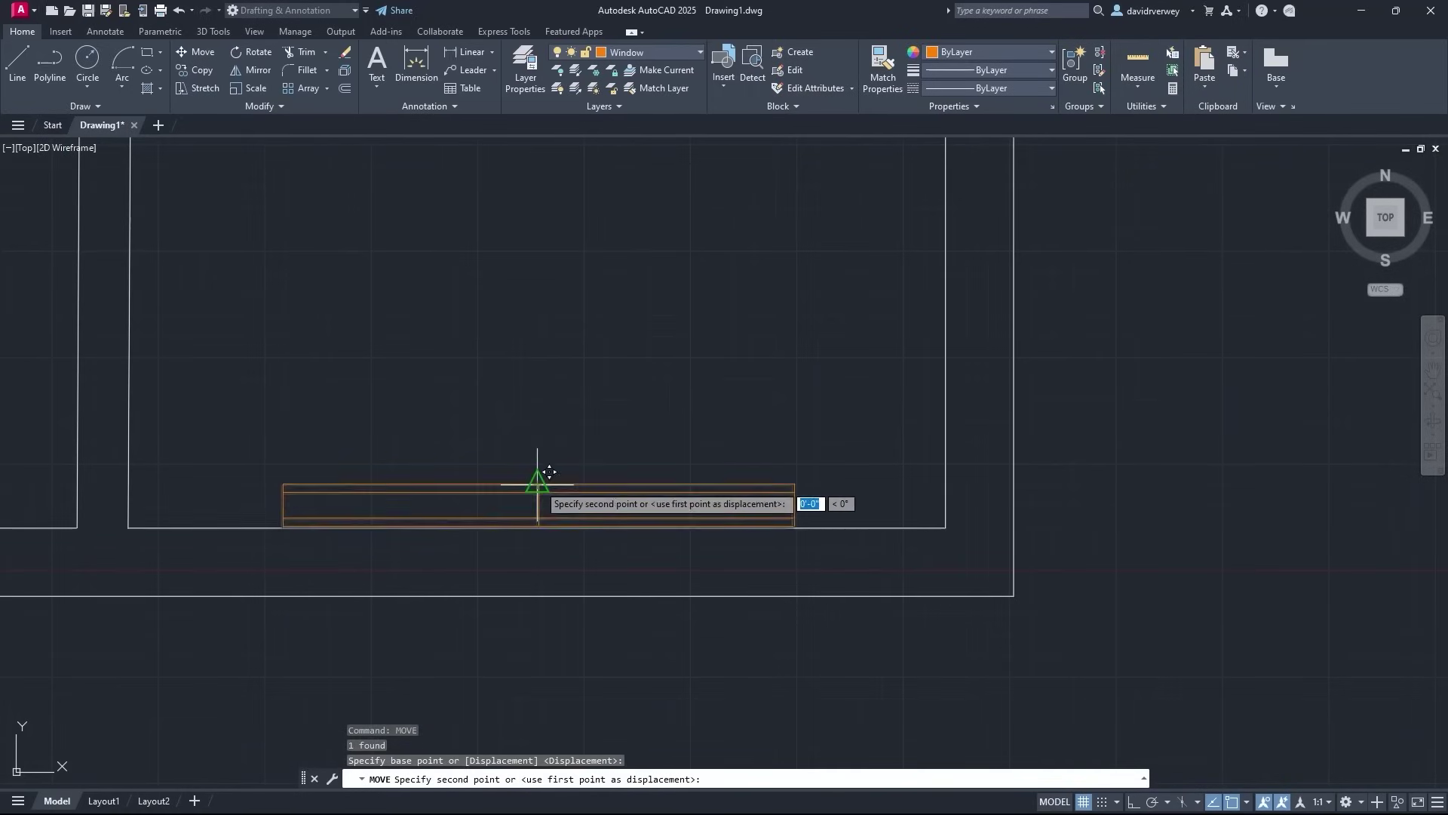
click(537, 528)
Move the vertical window from its midpoint into the right wall
middle_drag(795, 350, 690, 511)
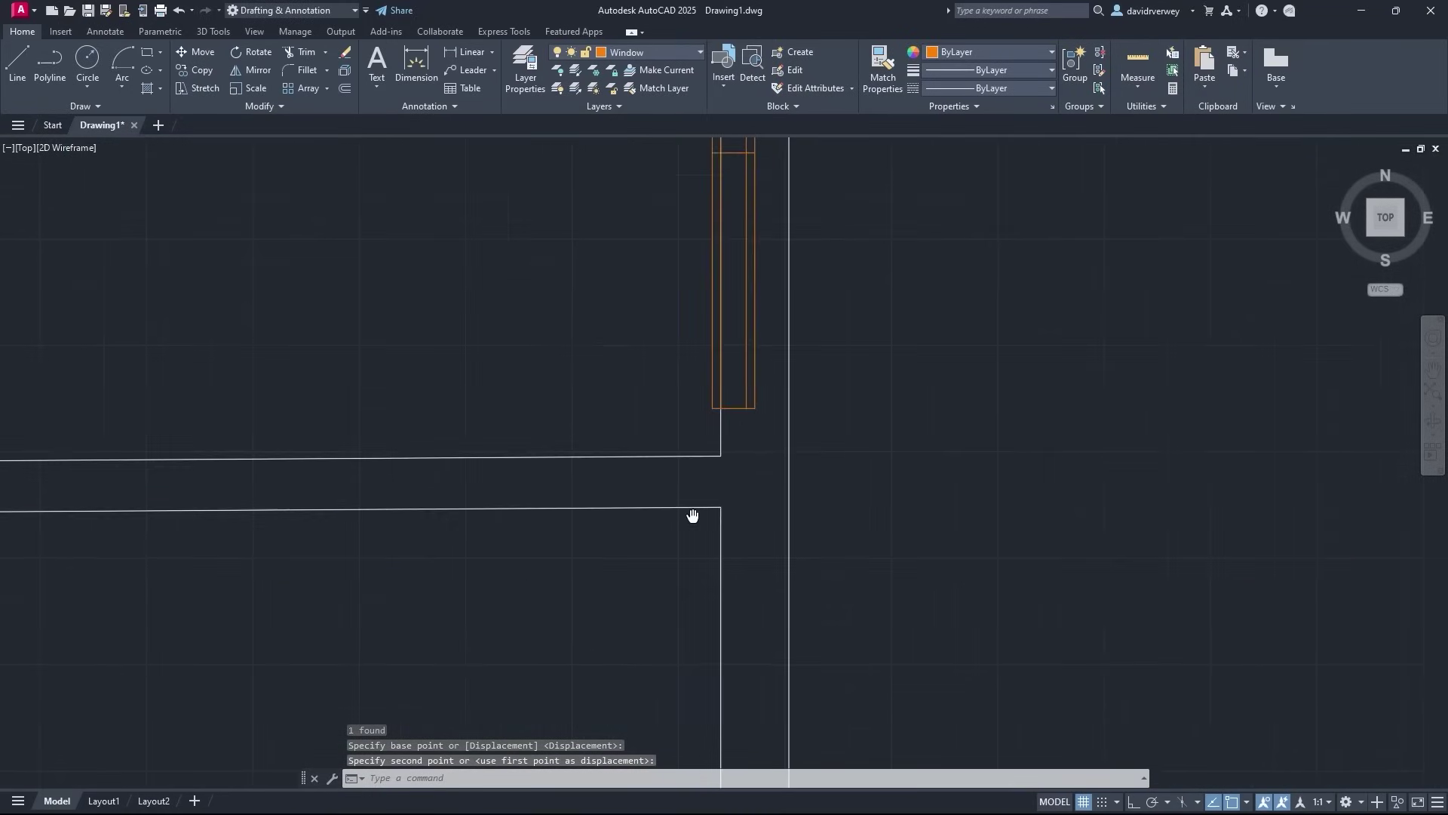
scroll(690, 511, up, 3)
click(712, 437)
middle_drag(738, 411, 723, 490)
text(mo)
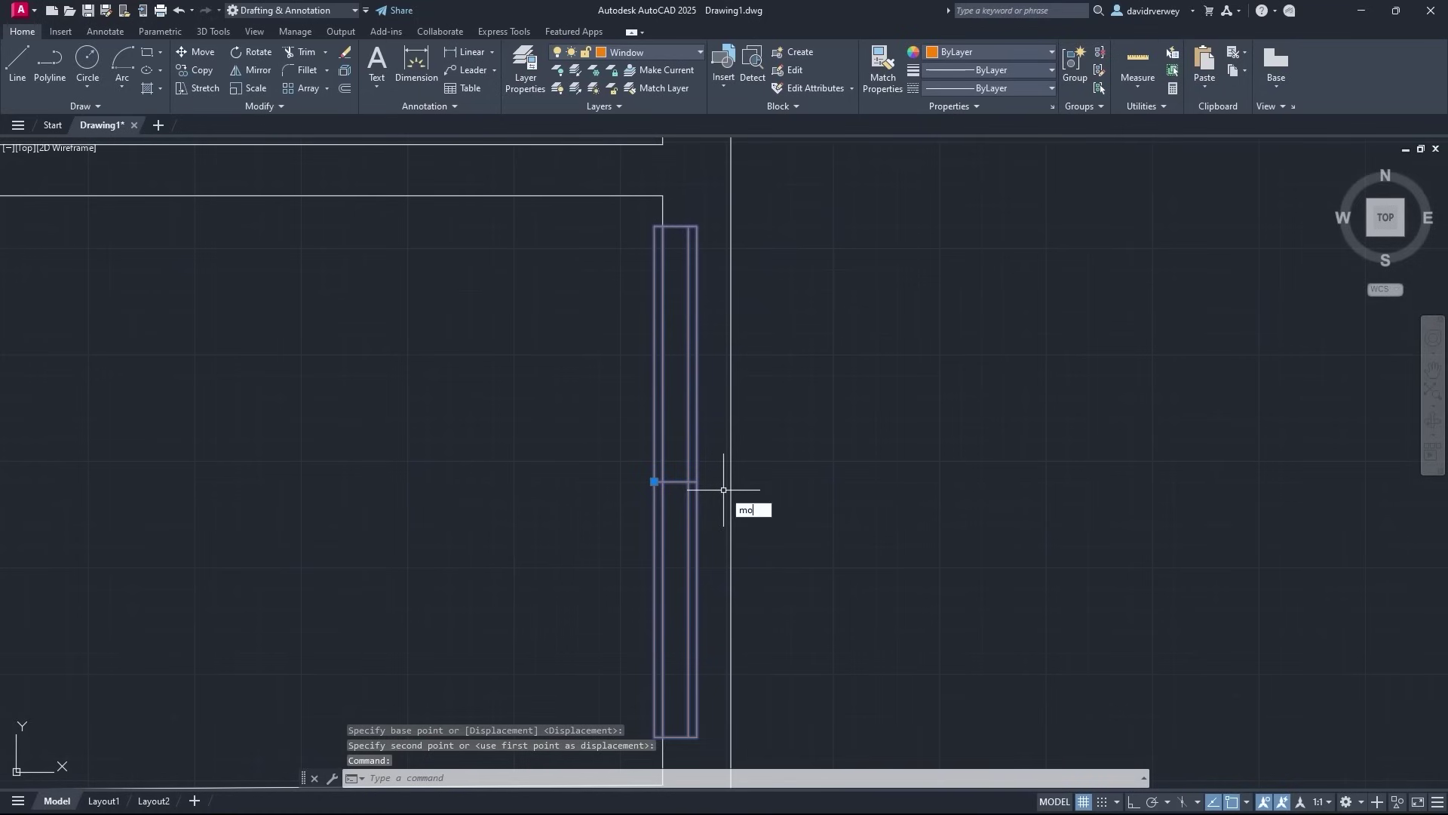
key(Return)
click(654, 480)
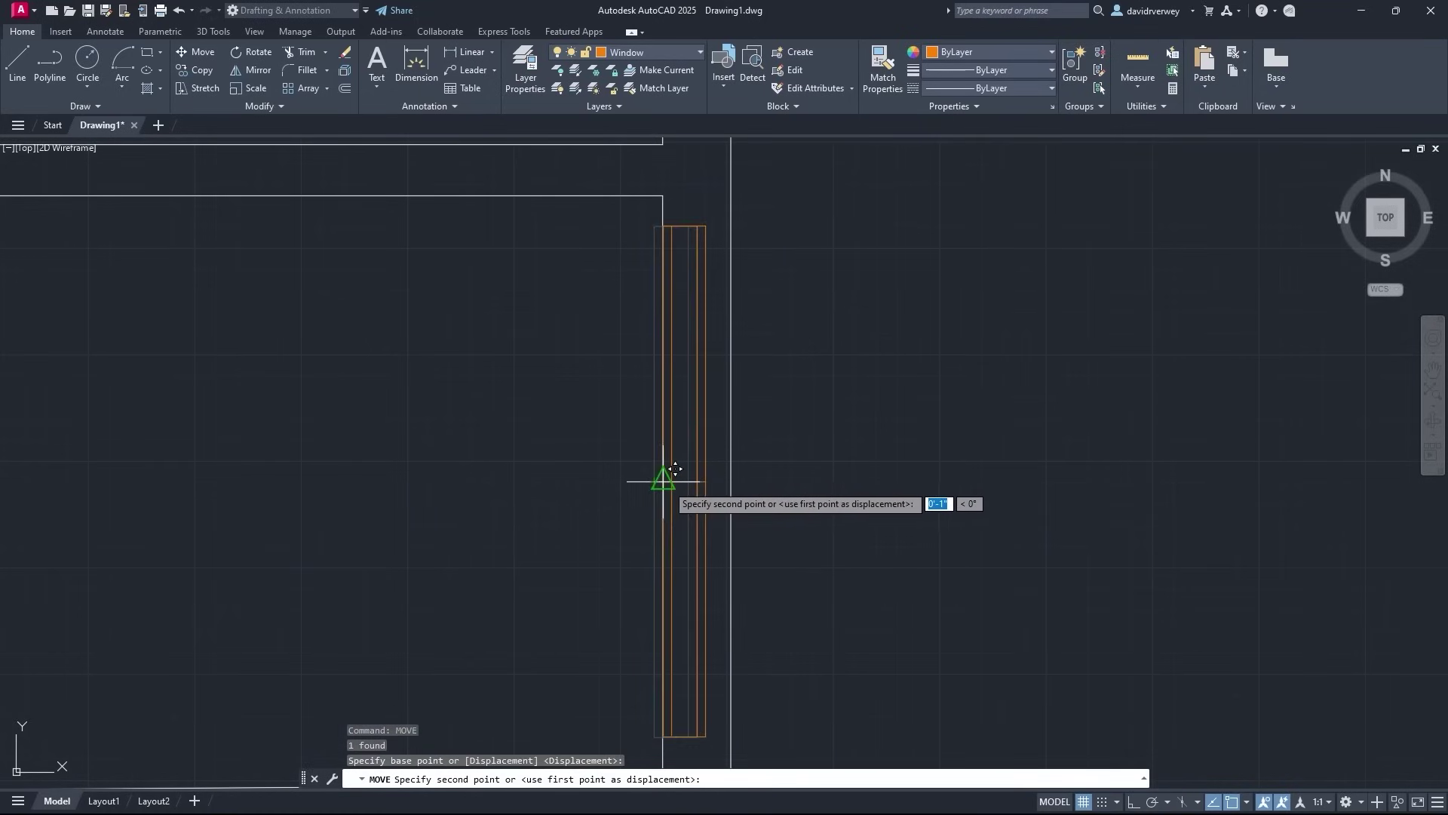
click(669, 479)
Pan around the plan to review the placed windows and clear the selection
scroll(731, 323, down, 2)
middle_drag(731, 324, 837, 575)
middle_drag(824, 508, 912, 627)
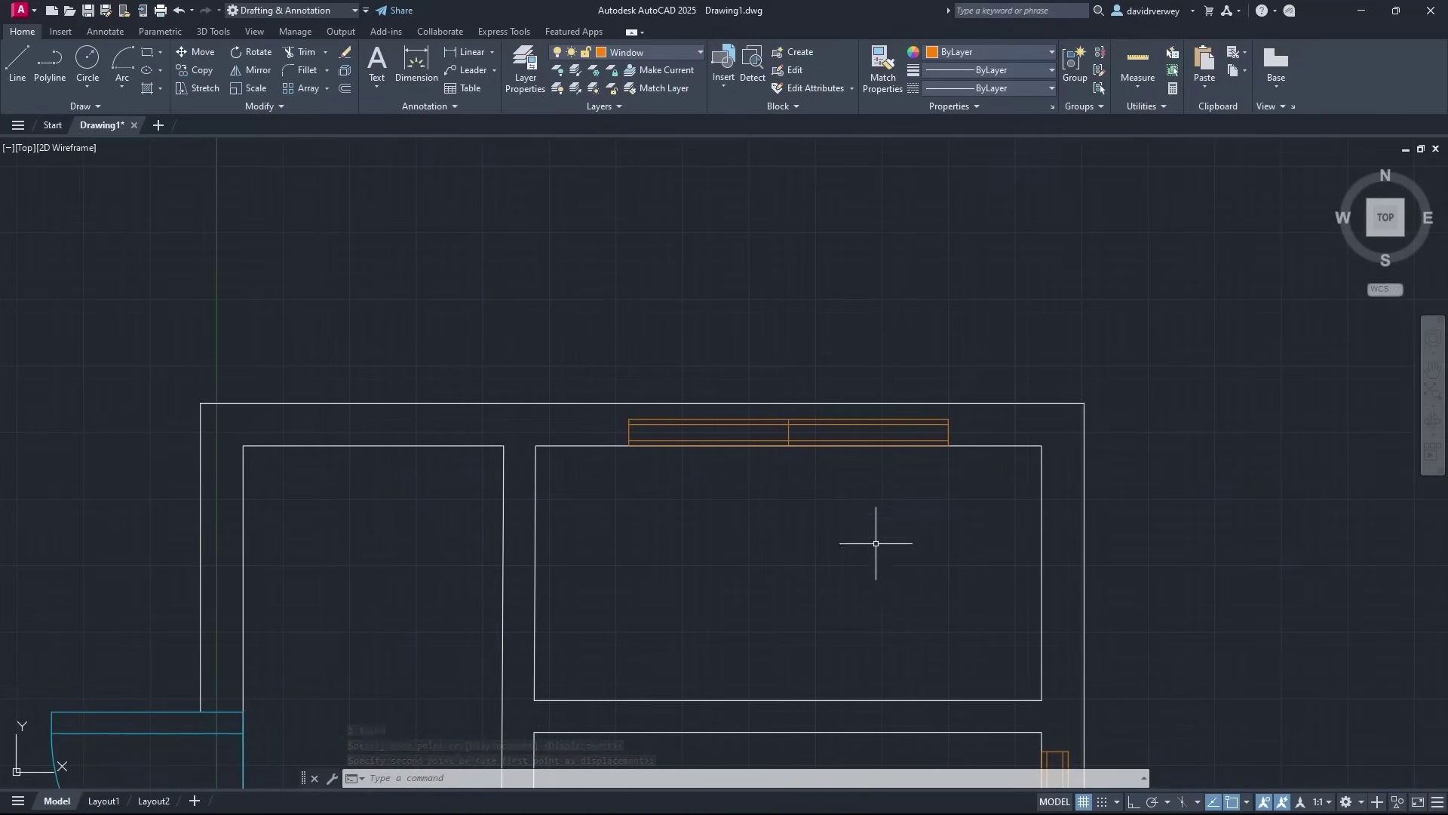
scroll(872, 540, down, 2)
middle_drag(873, 540, 773, 394)
key(F5)
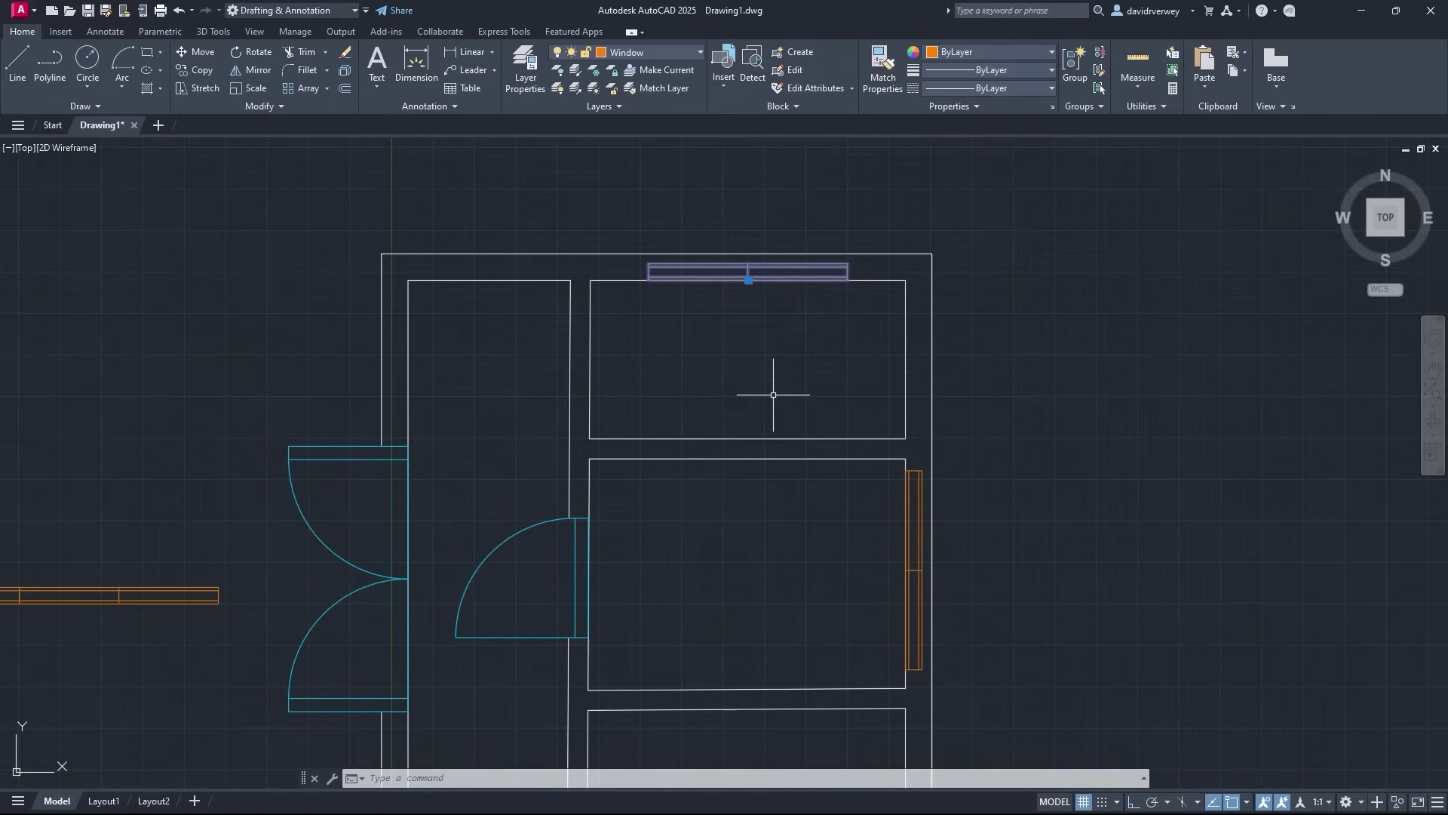
scroll(773, 395, down, 2)
key(Escape)
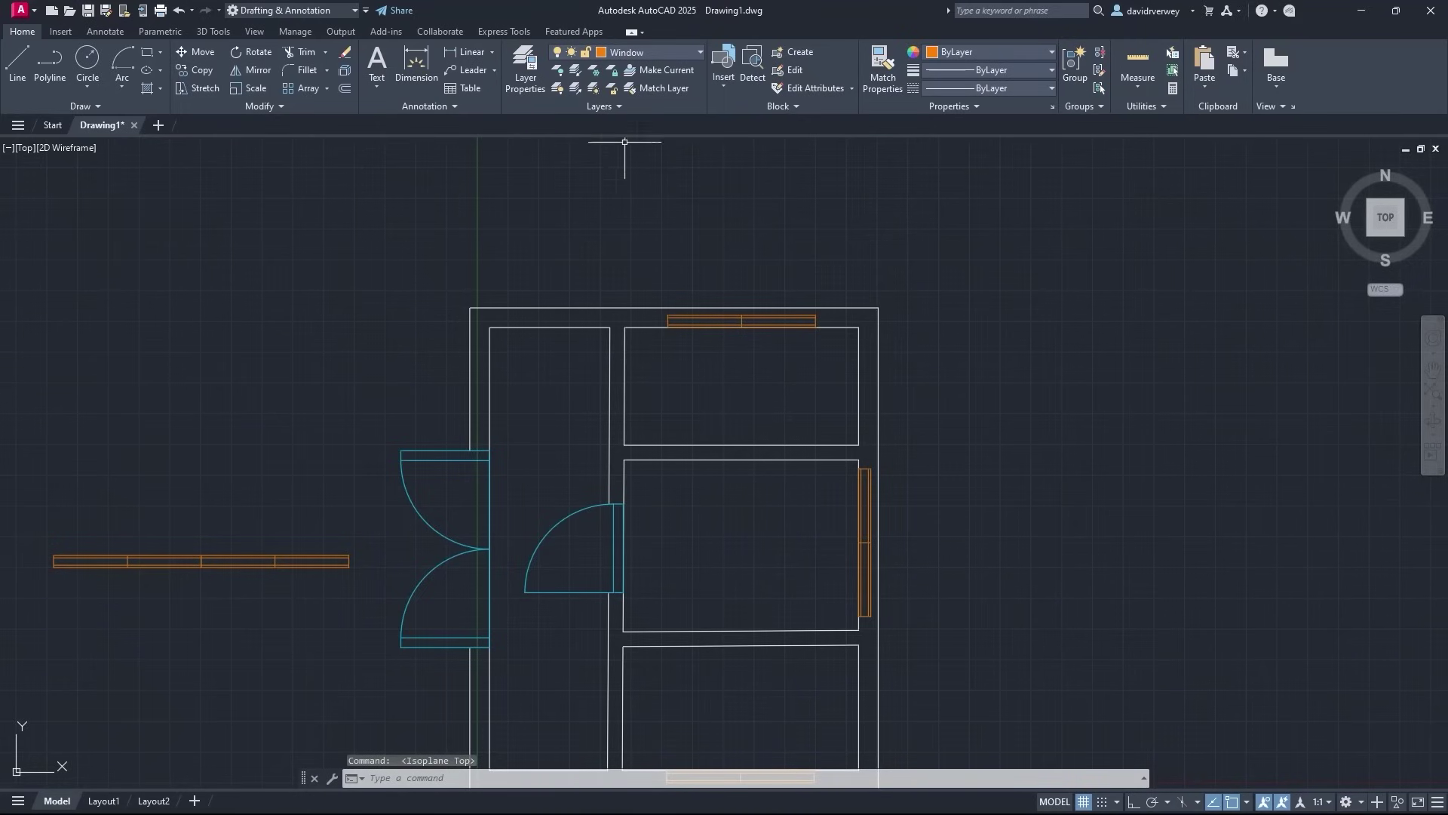
Set the Window layer's colour to 250 in Layer Properties and close the palette
click(525, 67)
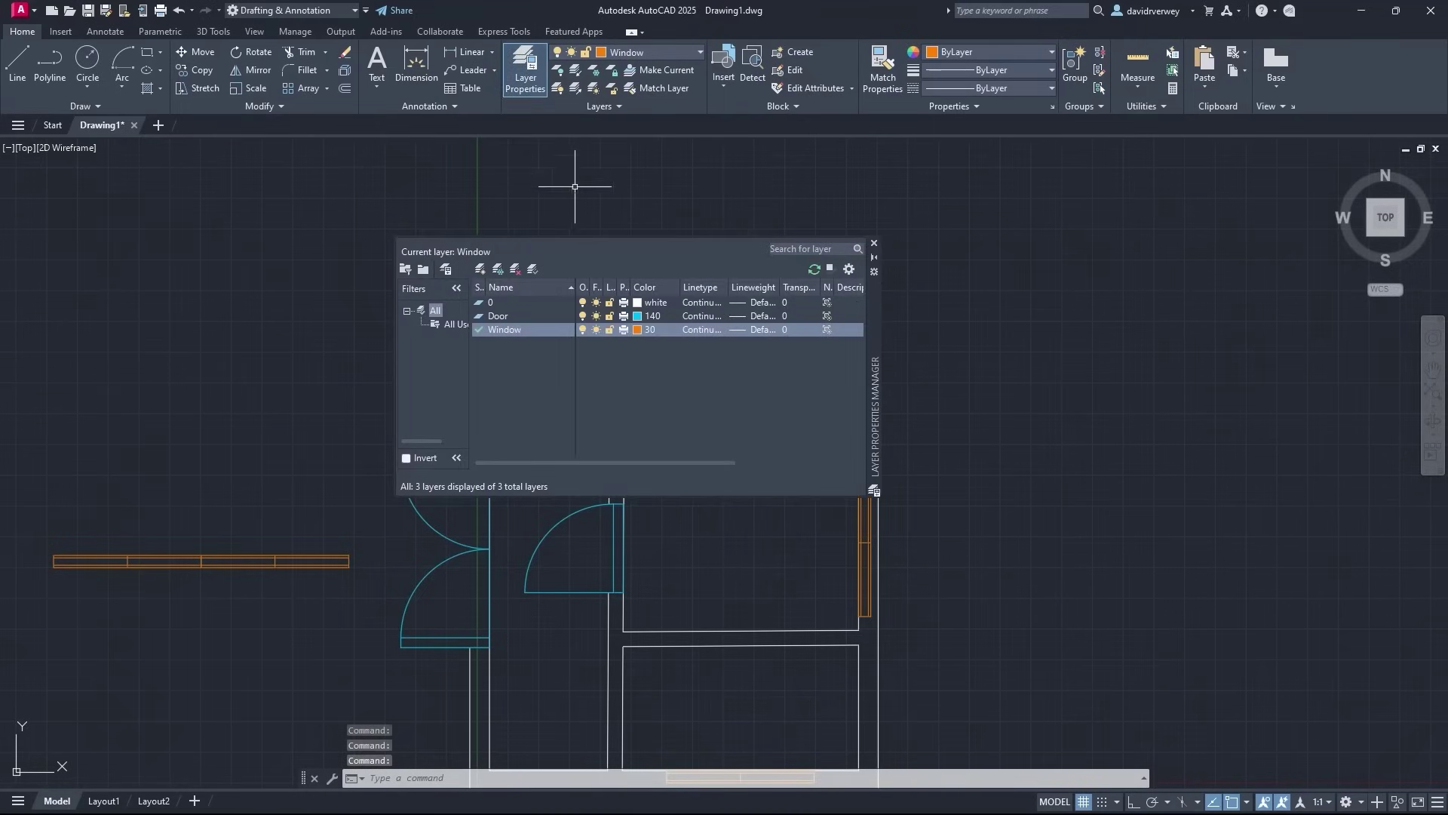
click(646, 330)
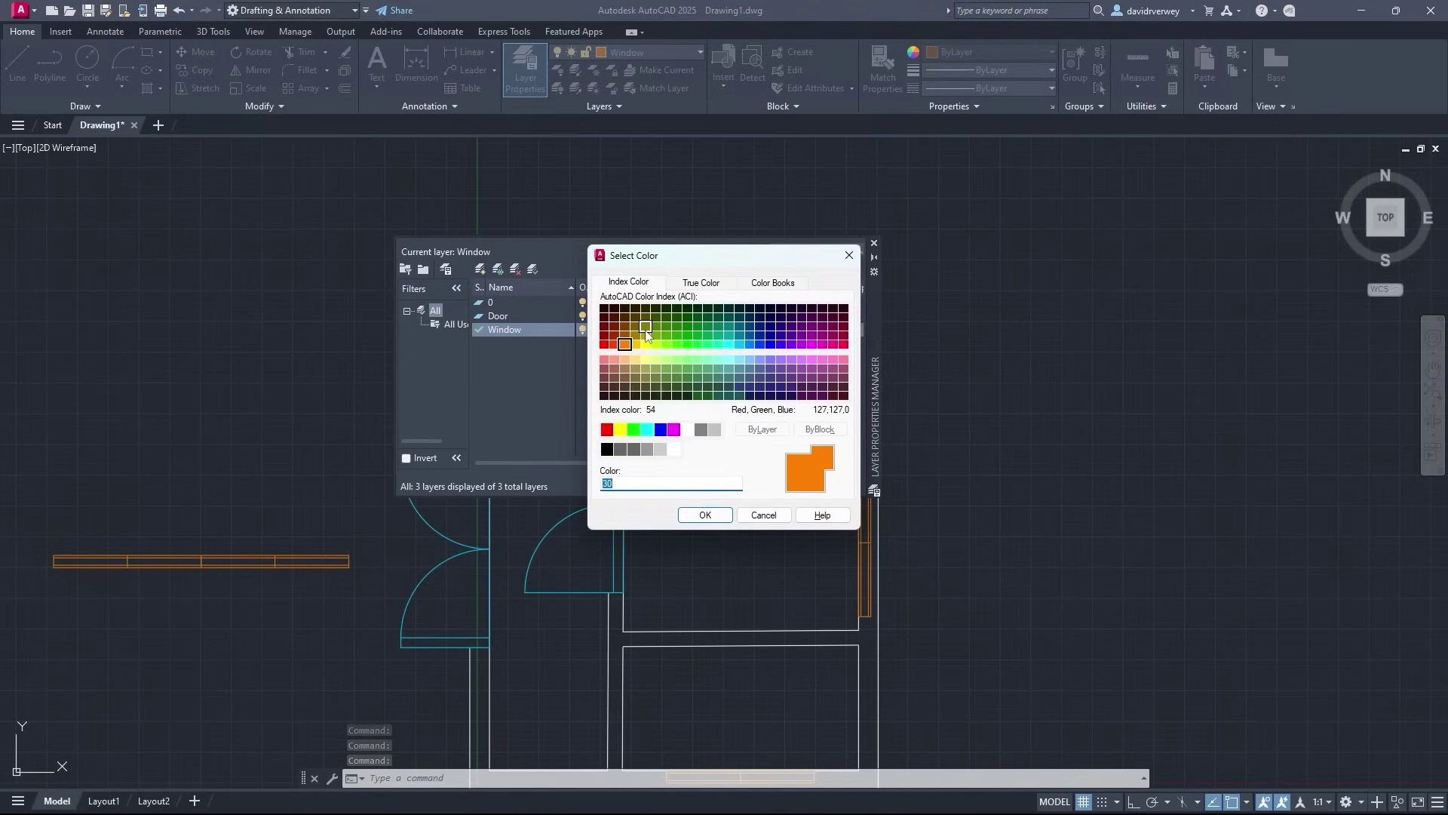
click(606, 450)
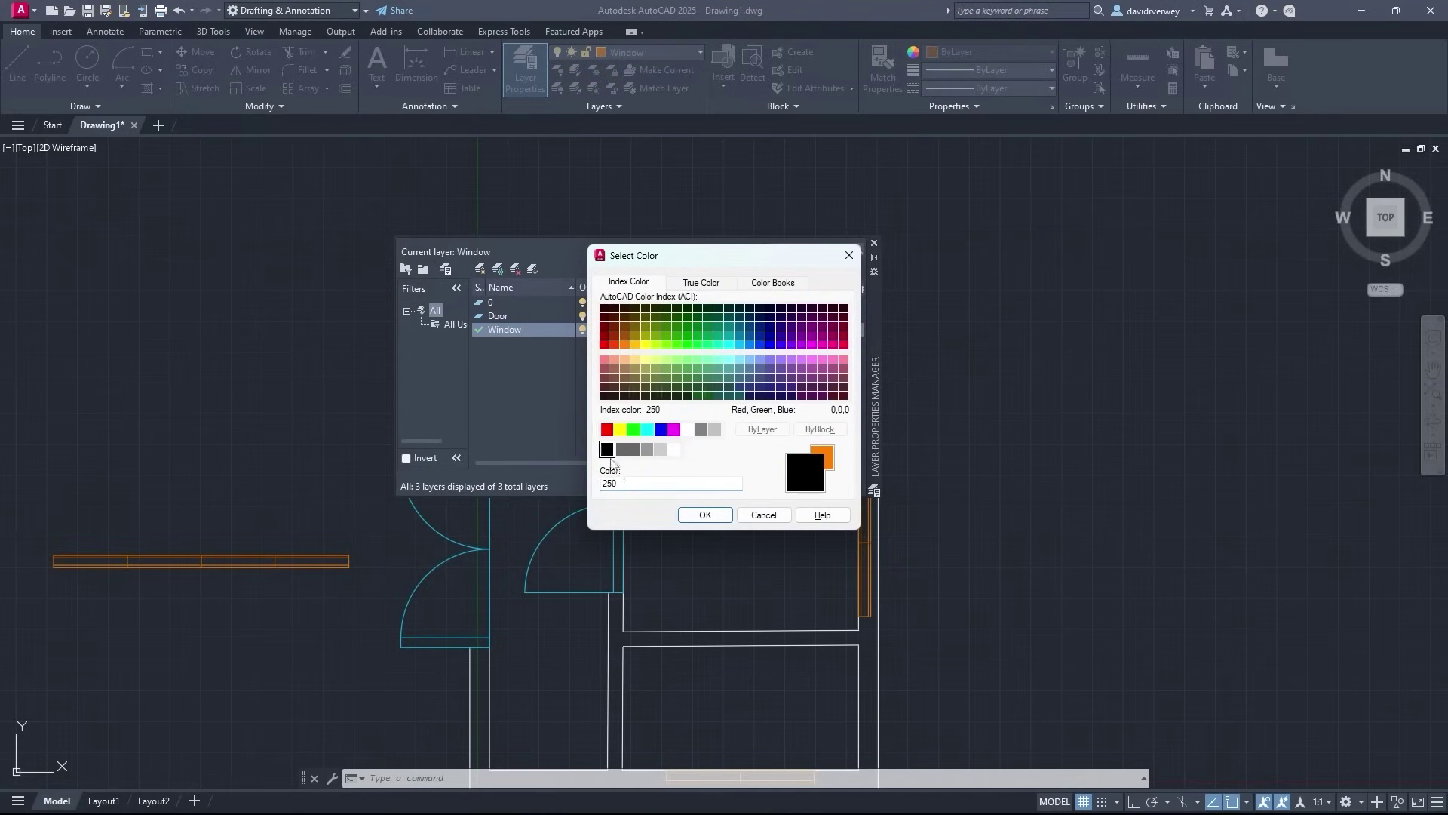
click(705, 514)
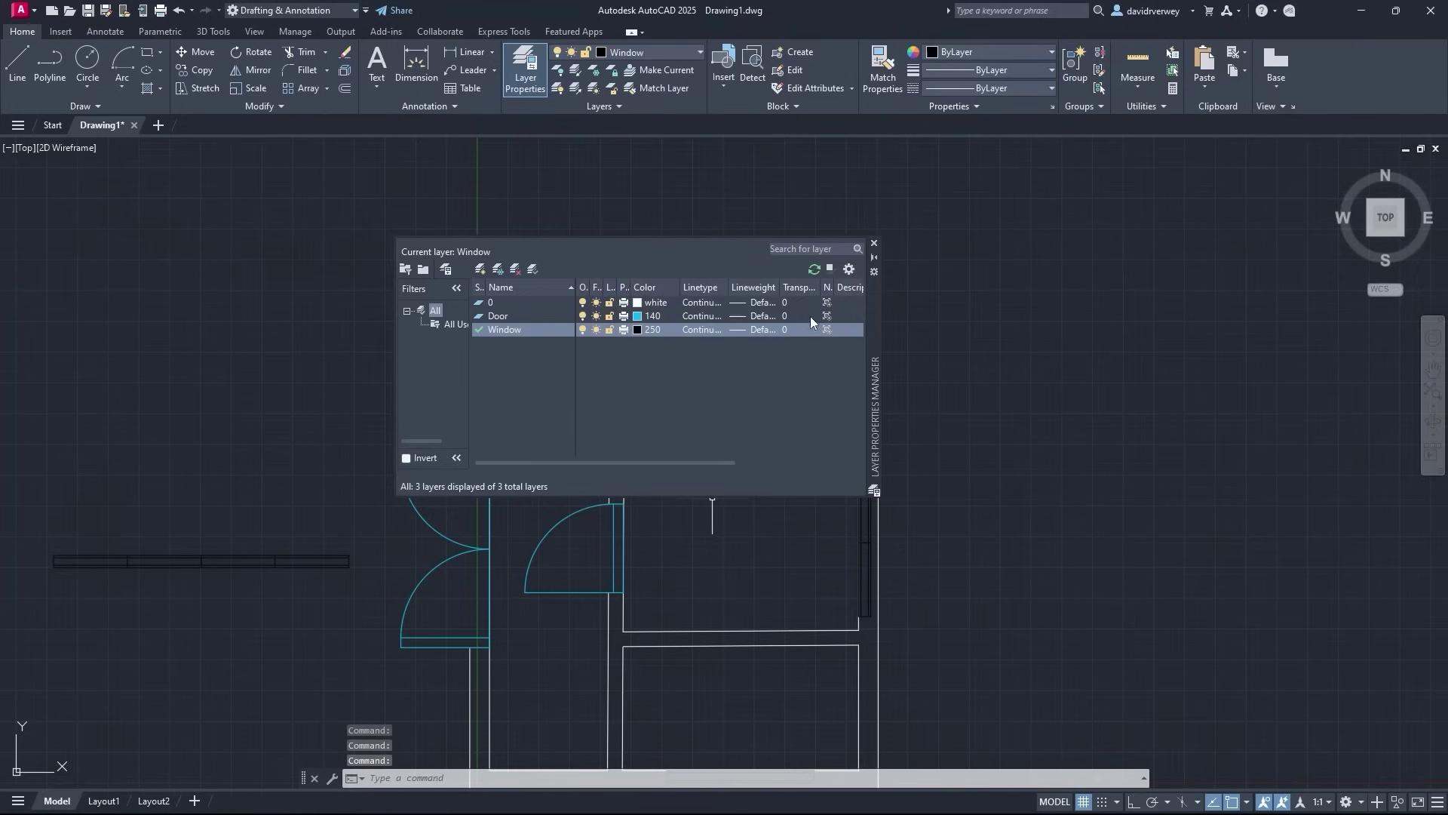
click(873, 243)
Open the Window Single block in the Block Editor
click(796, 71)
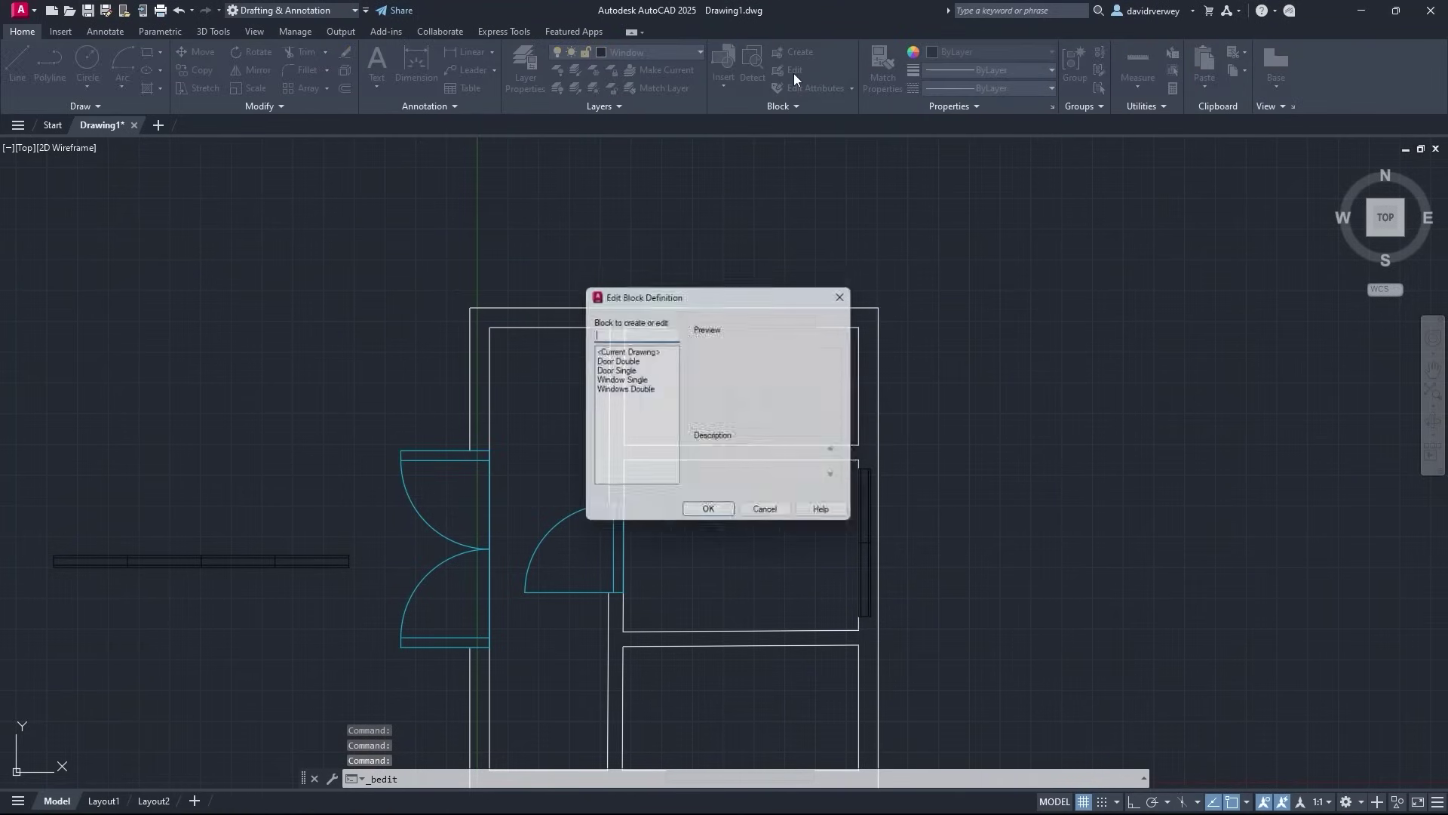
click(658, 380)
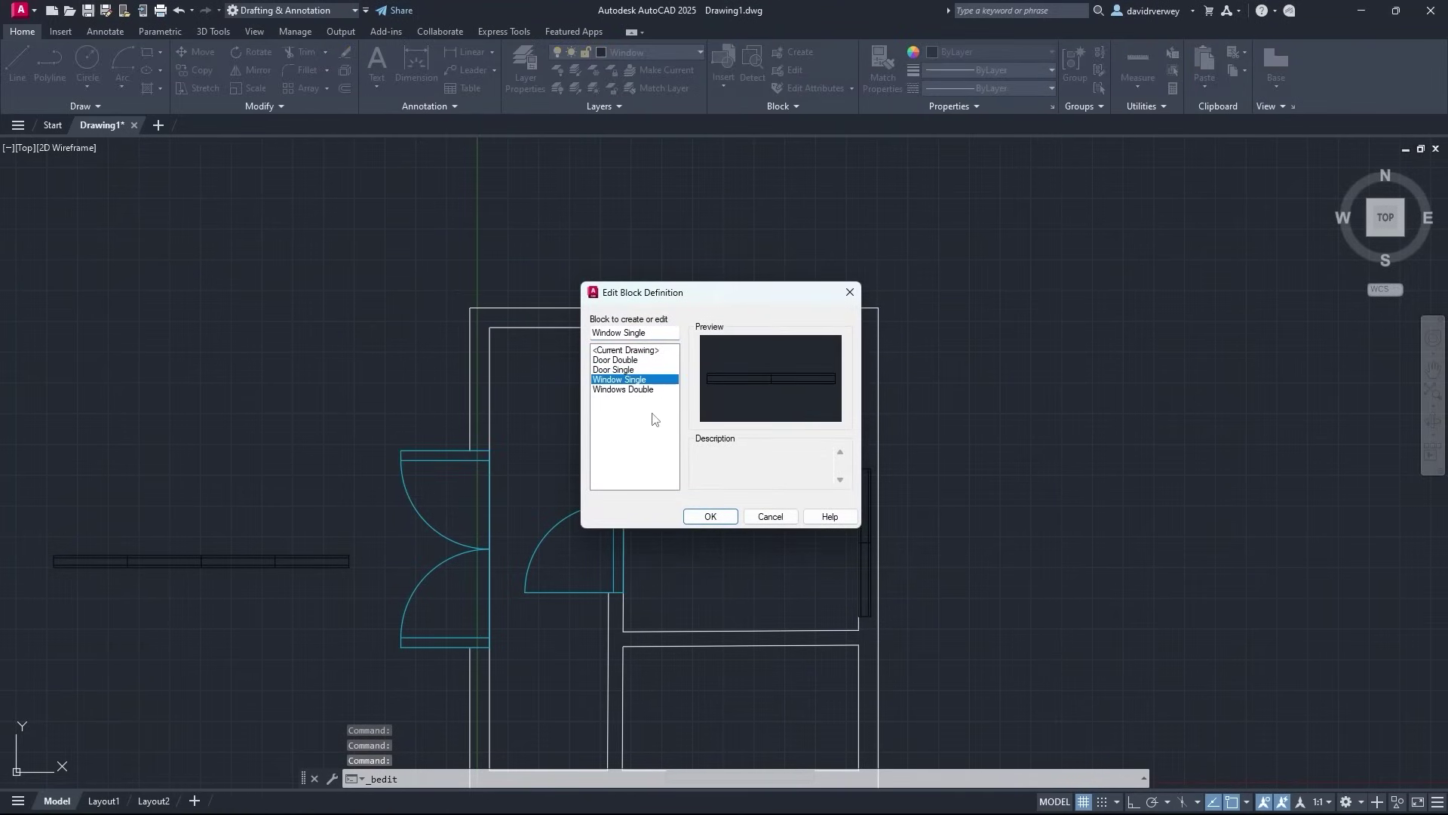
click(711, 515)
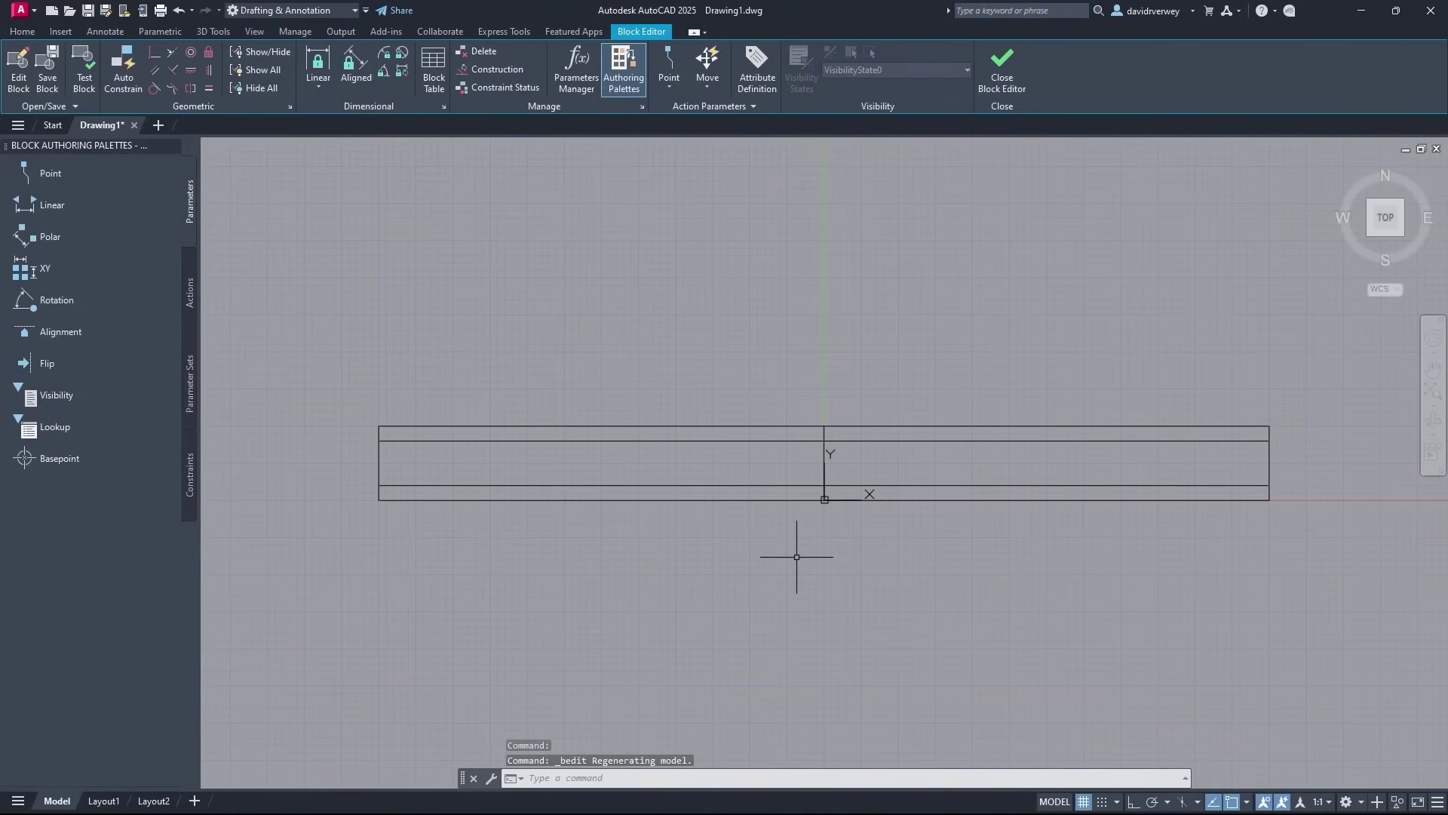
key(F6)
key(F5)
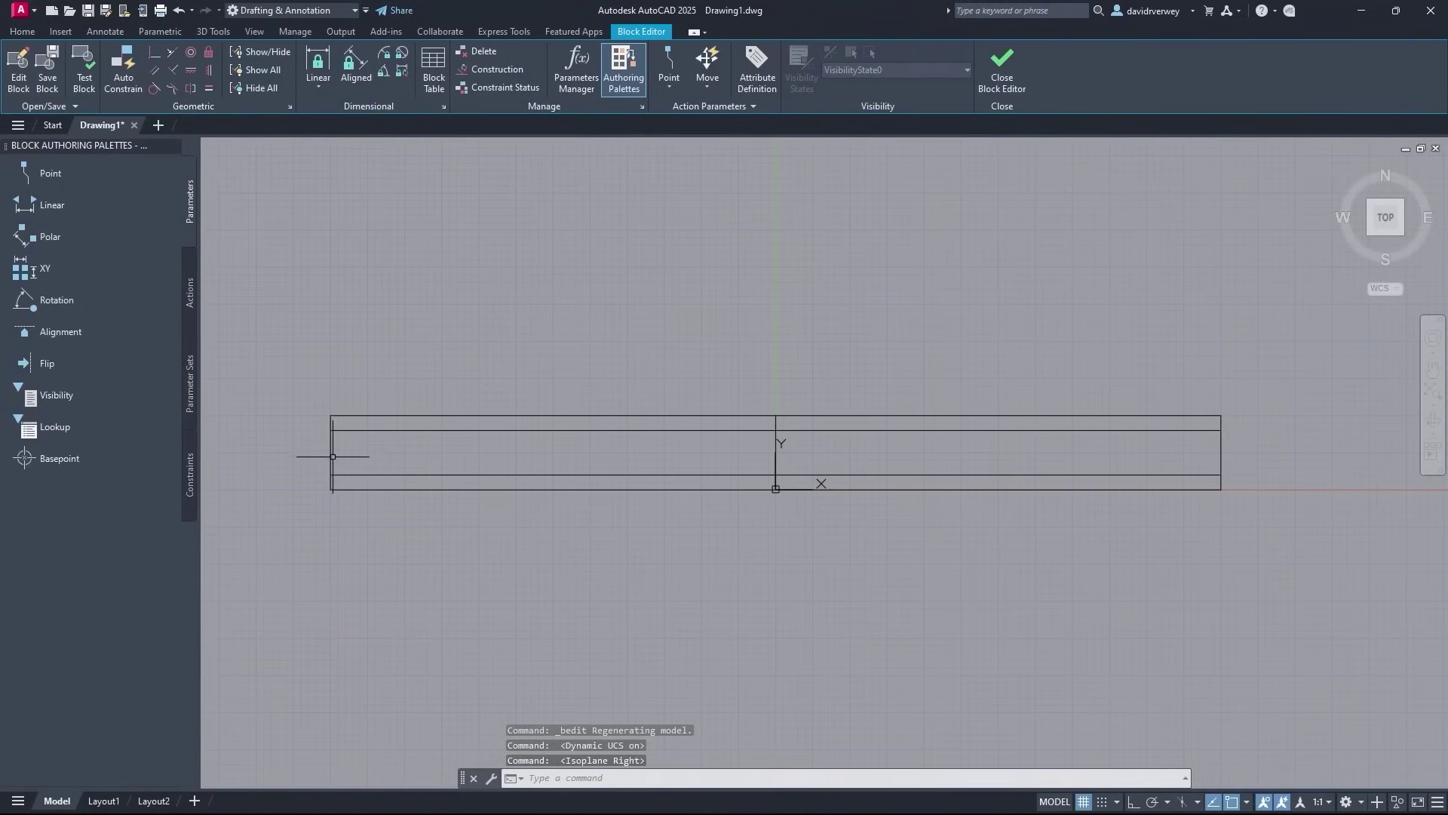
Stretch the block's left and right end lines to 8" long
click(330, 452)
click(330, 415)
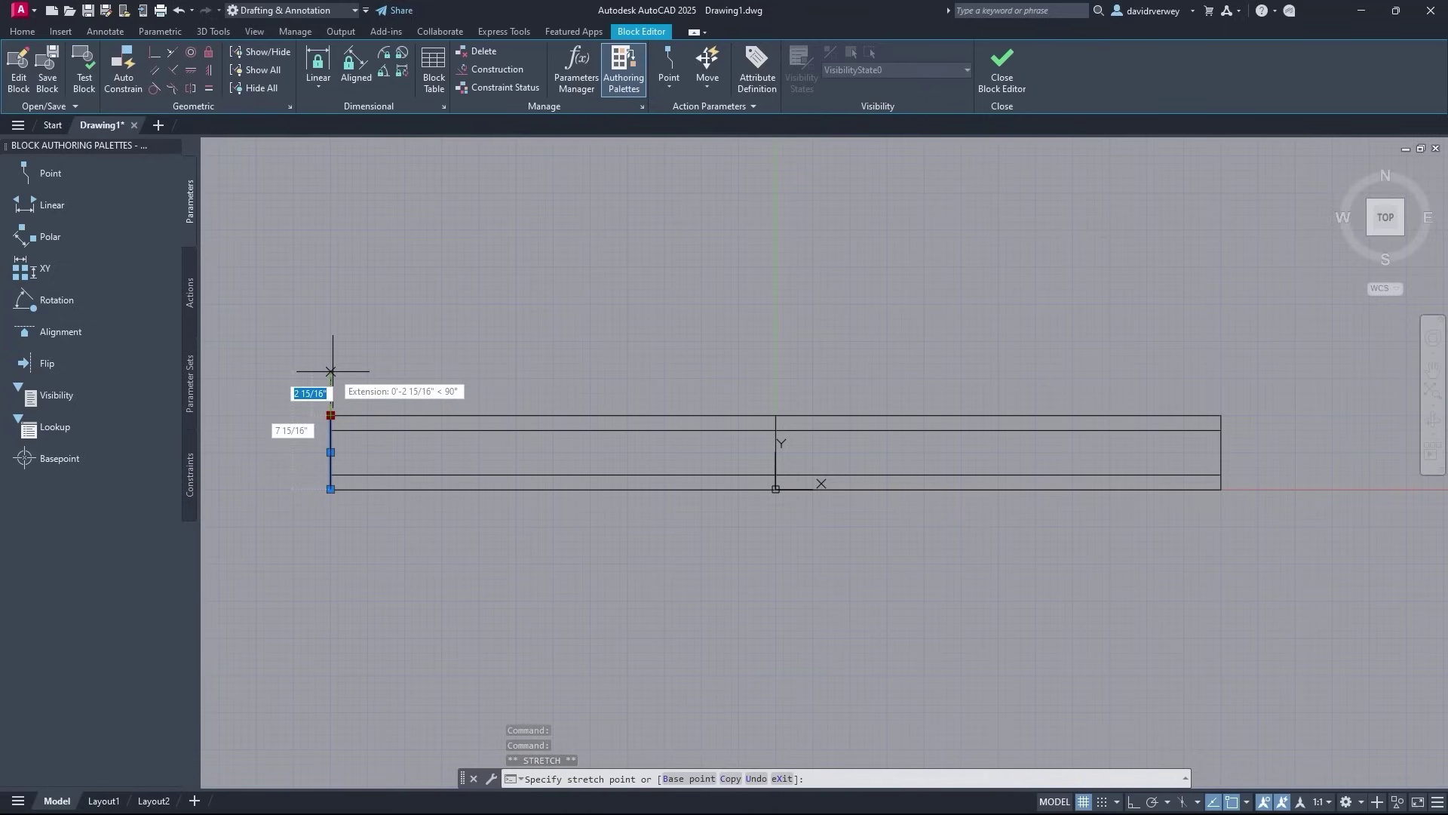
key(Tab)
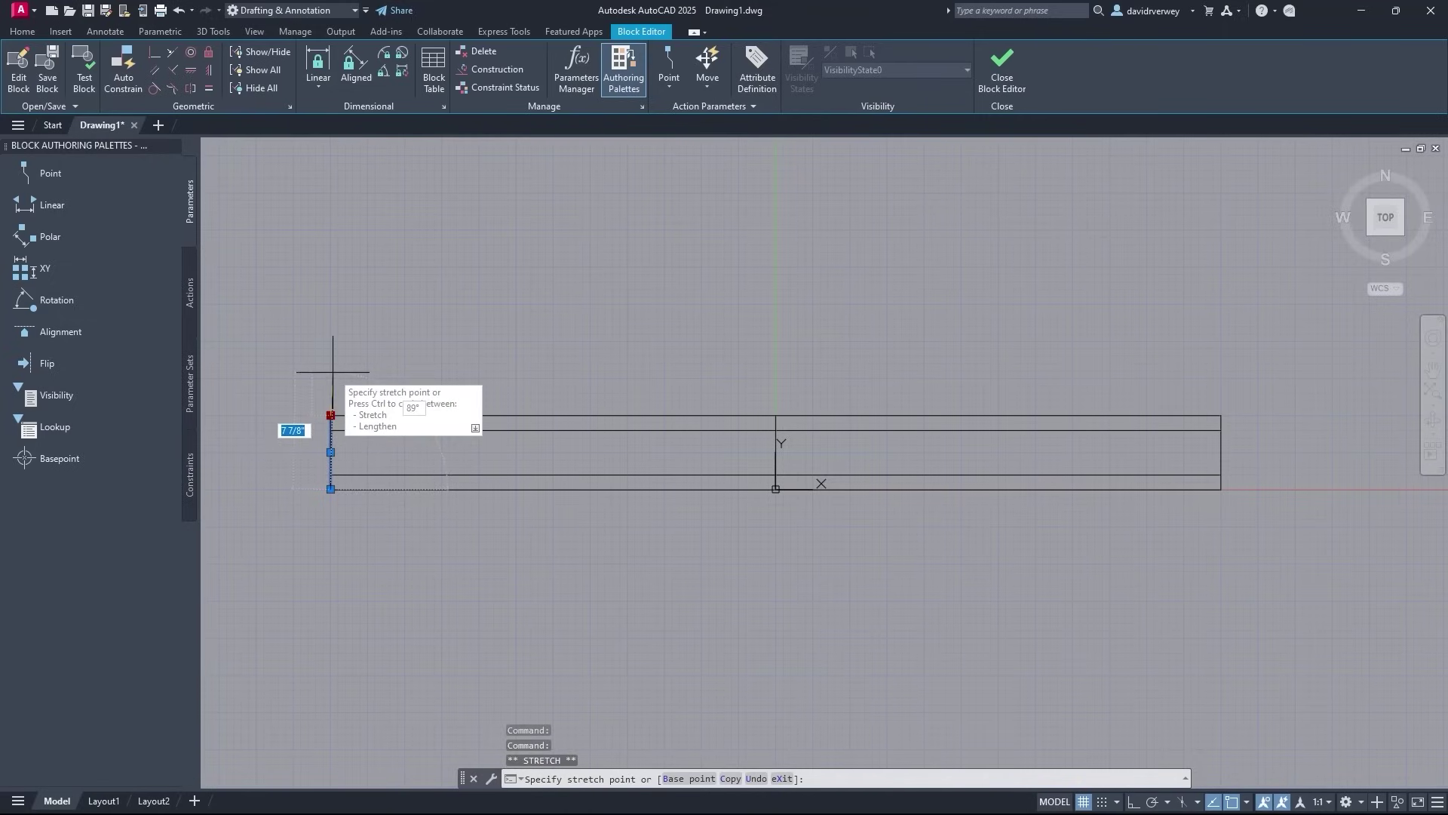
text(8)
key(Return)
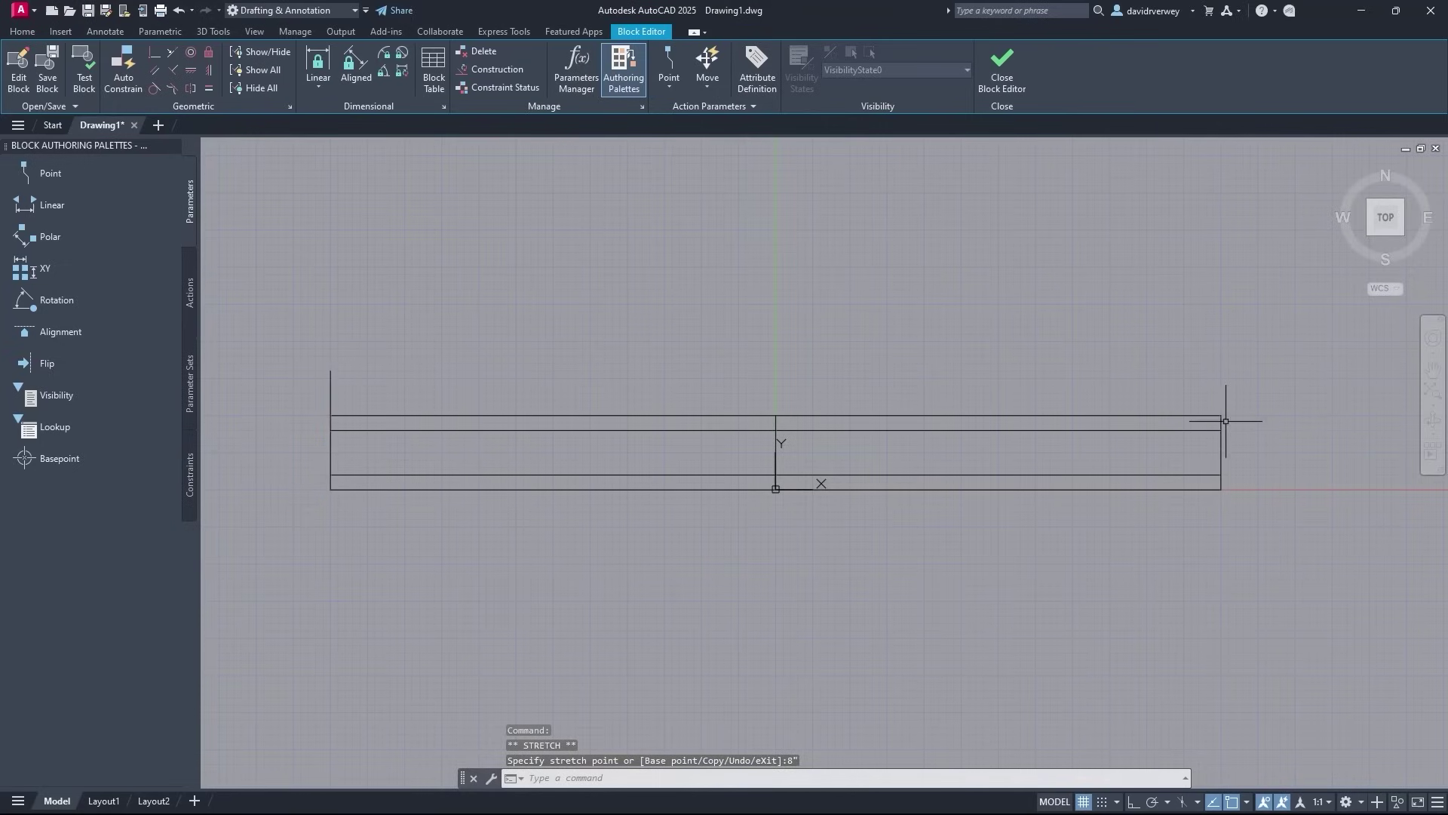
click(1223, 434)
click(1221, 415)
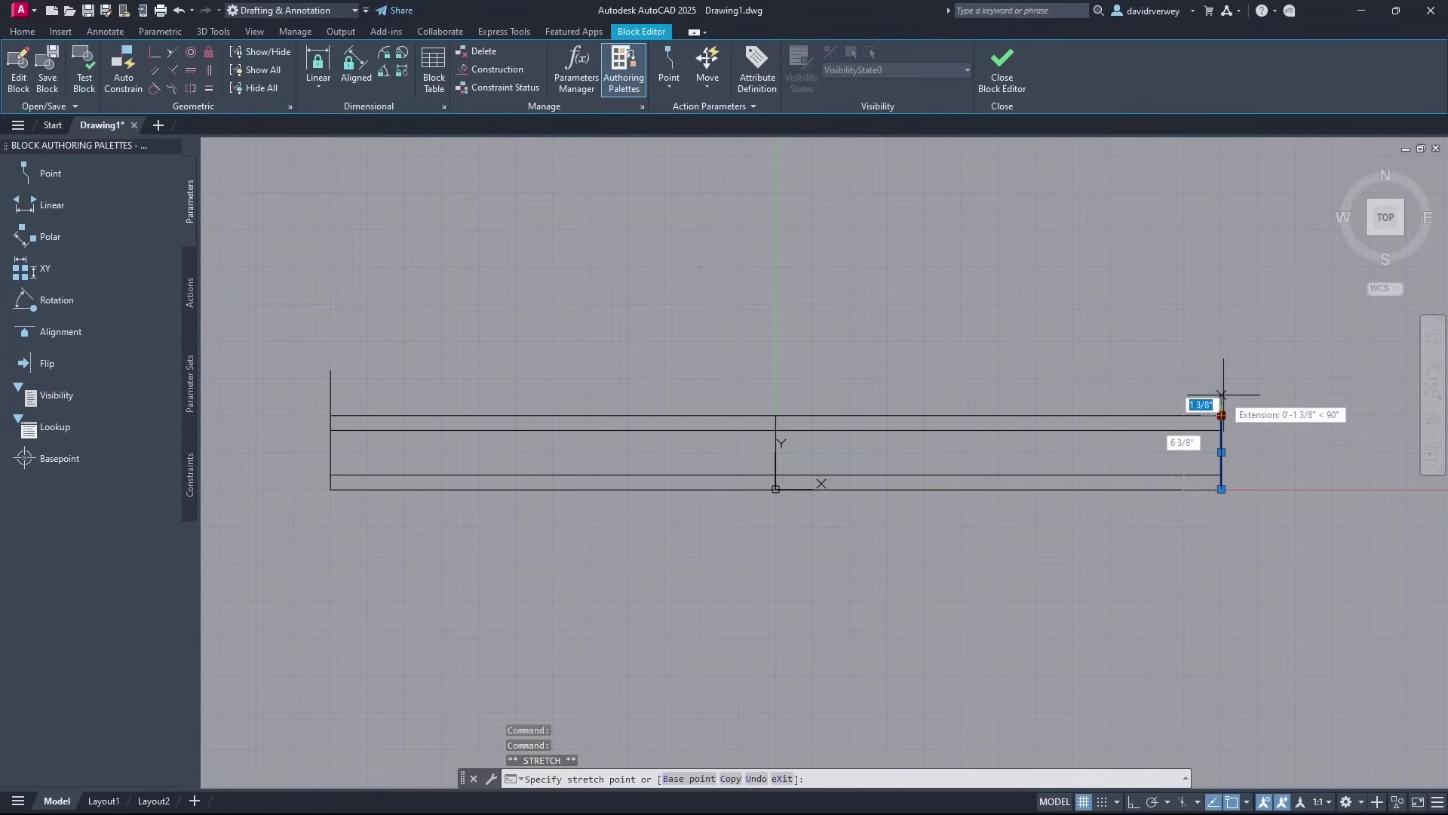
key(Tab)
text(8)
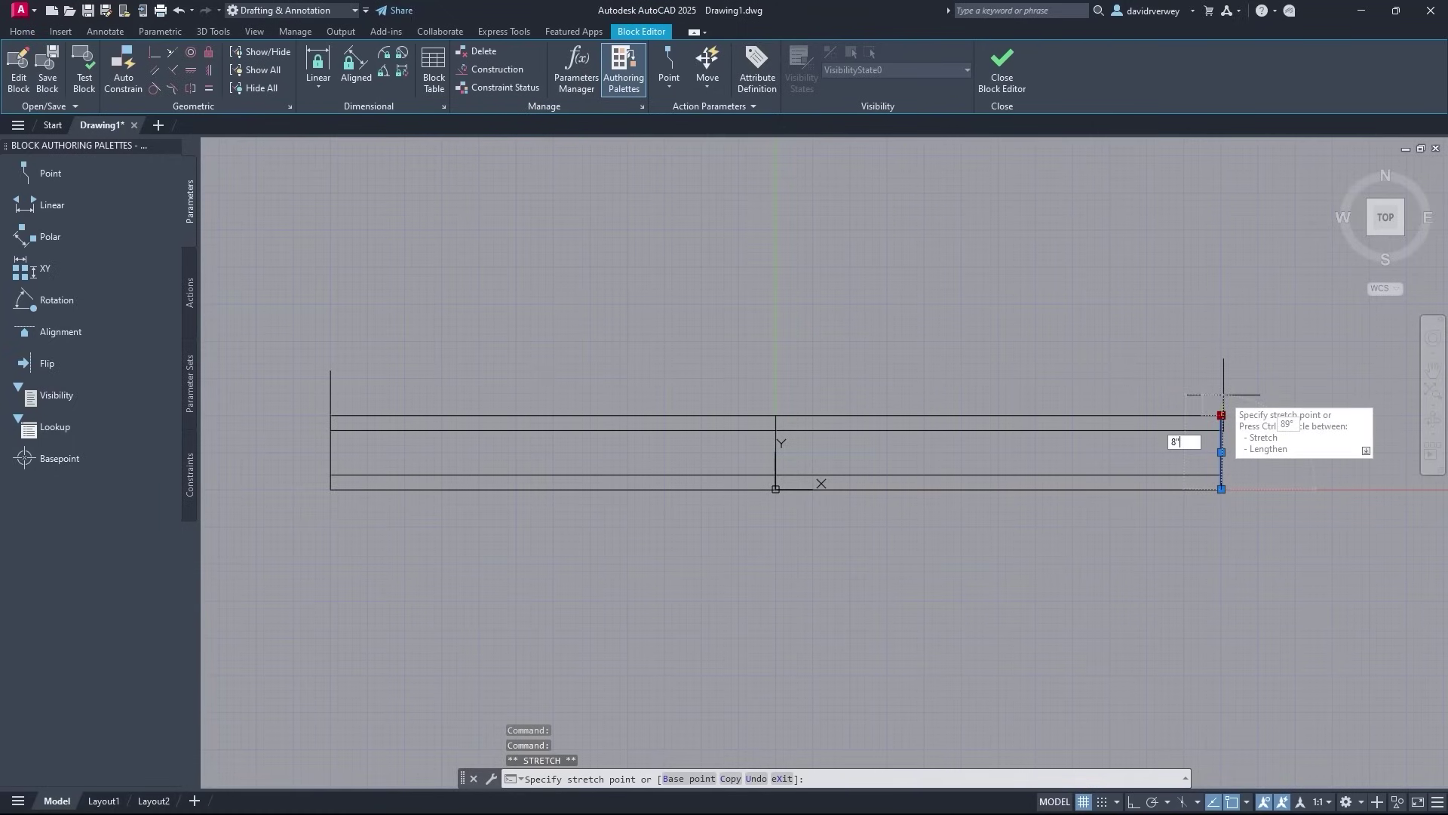
key(Return)
key(Escape)
Move the two upper long horizontal glazing lines
click(828, 438)
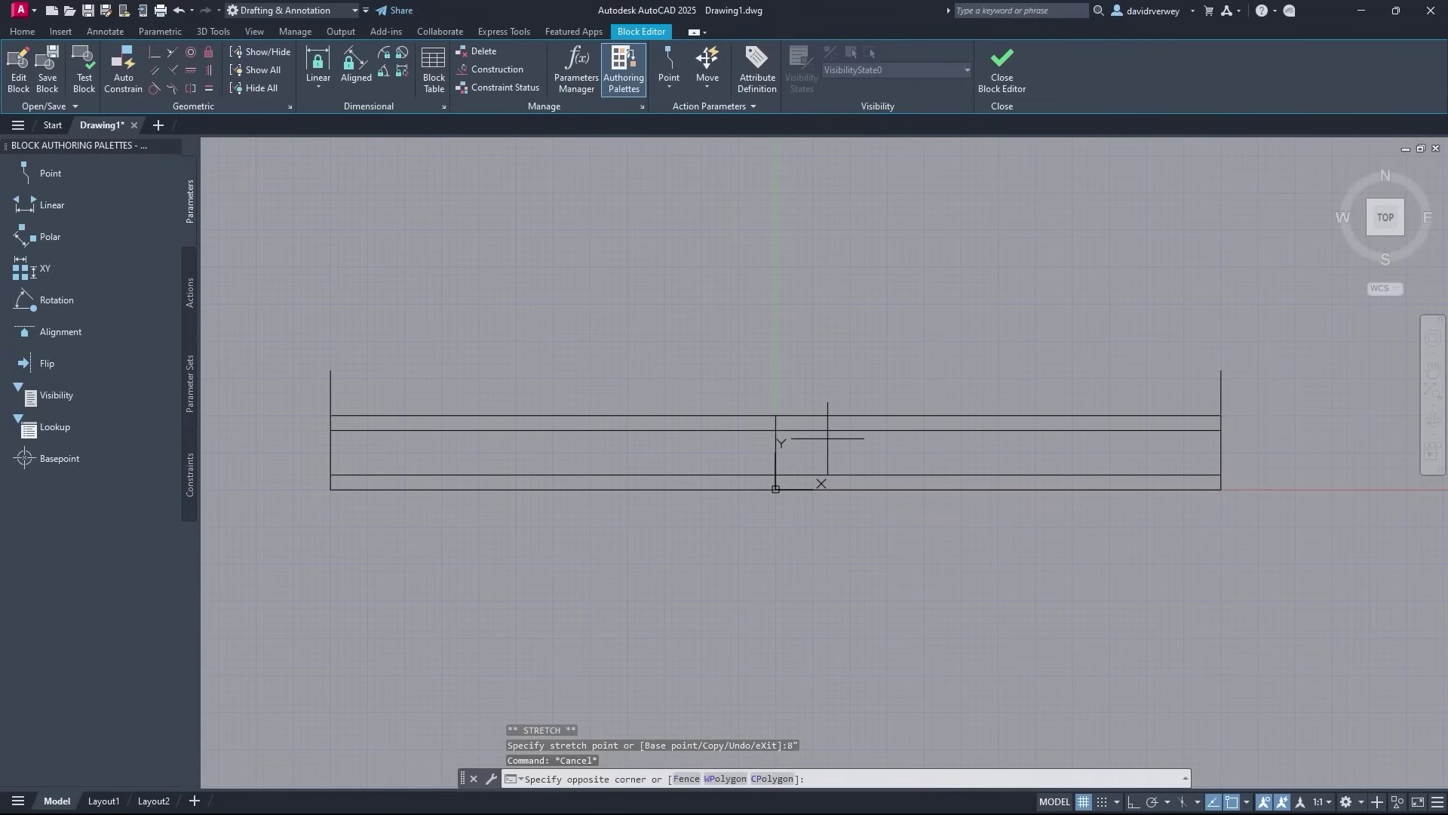
click(808, 404)
text(m)
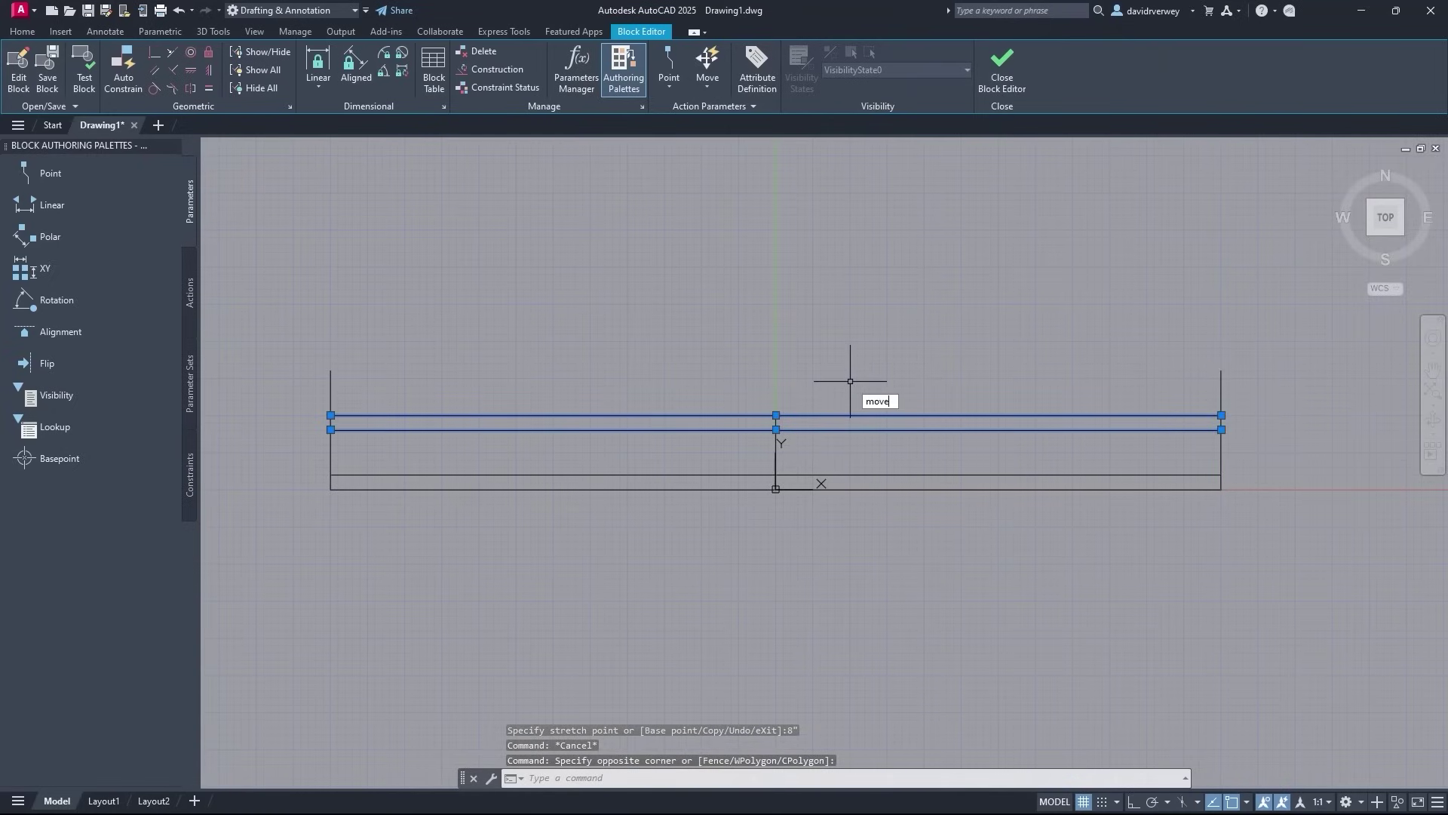
text(ove)
key(Return)
click(330, 415)
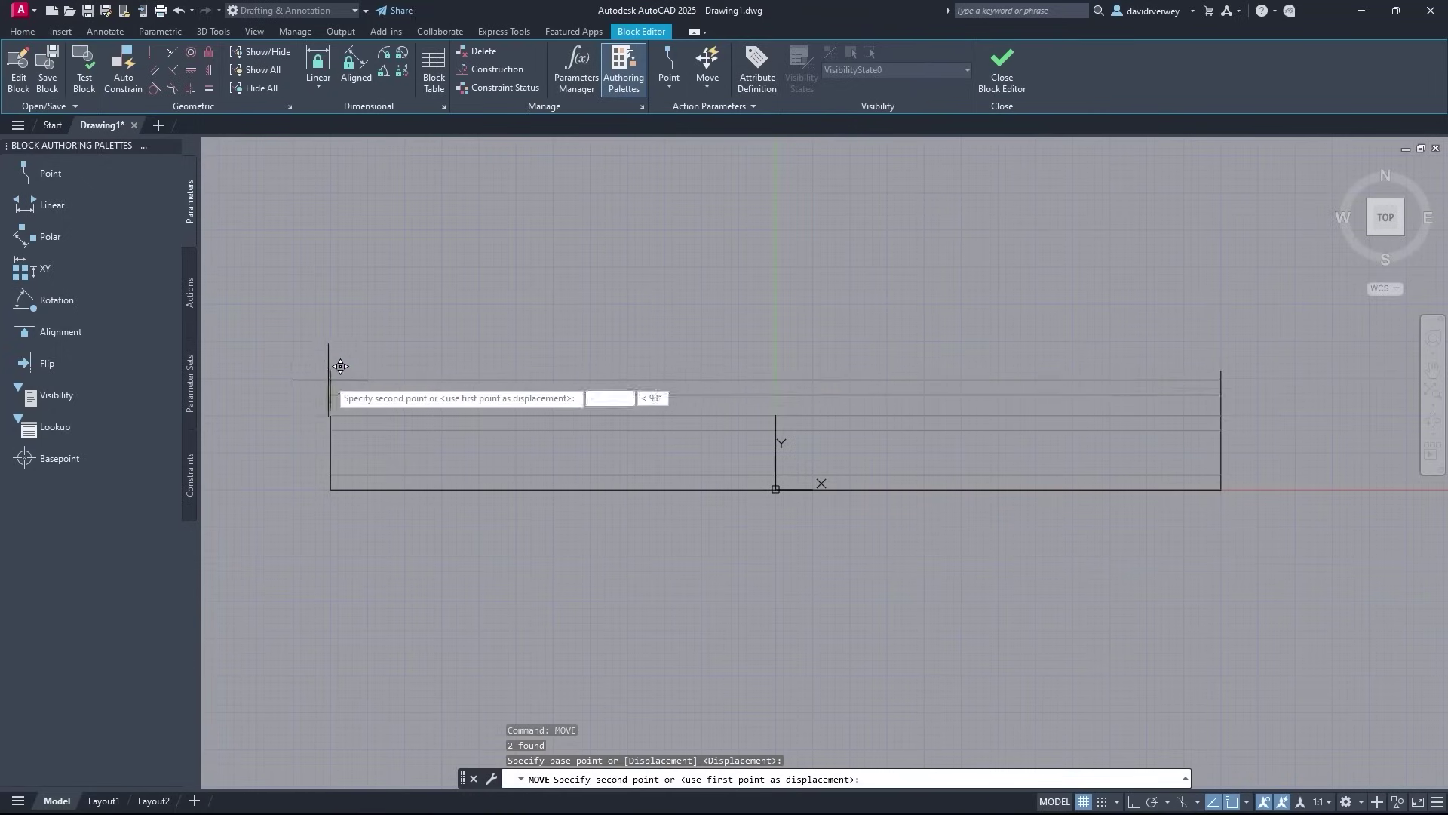
key(Escape)
Extend the centre mullion line up to the top line and close the Block Editor
click(777, 432)
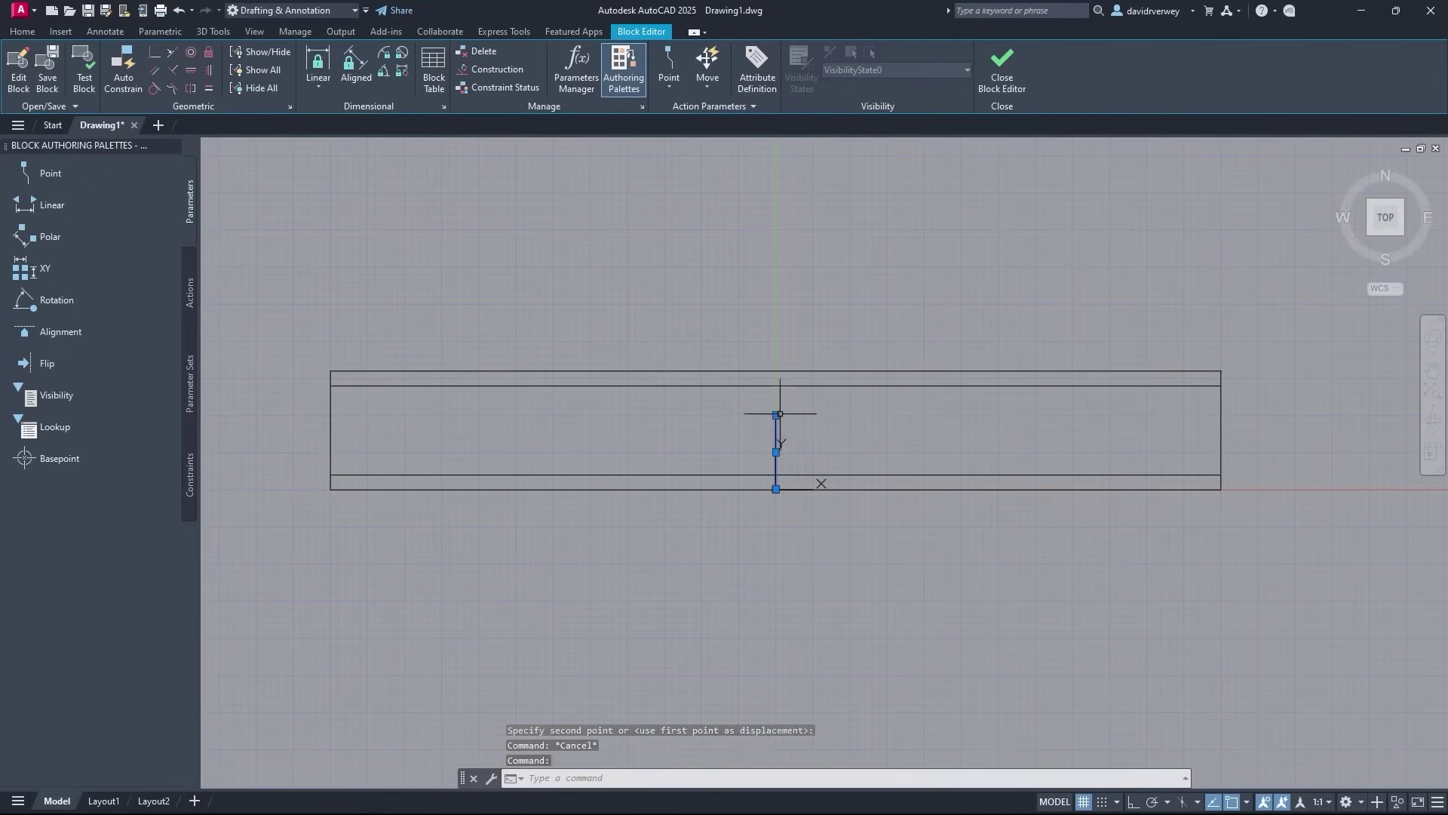
click(780, 413)
click(776, 385)
click(776, 489)
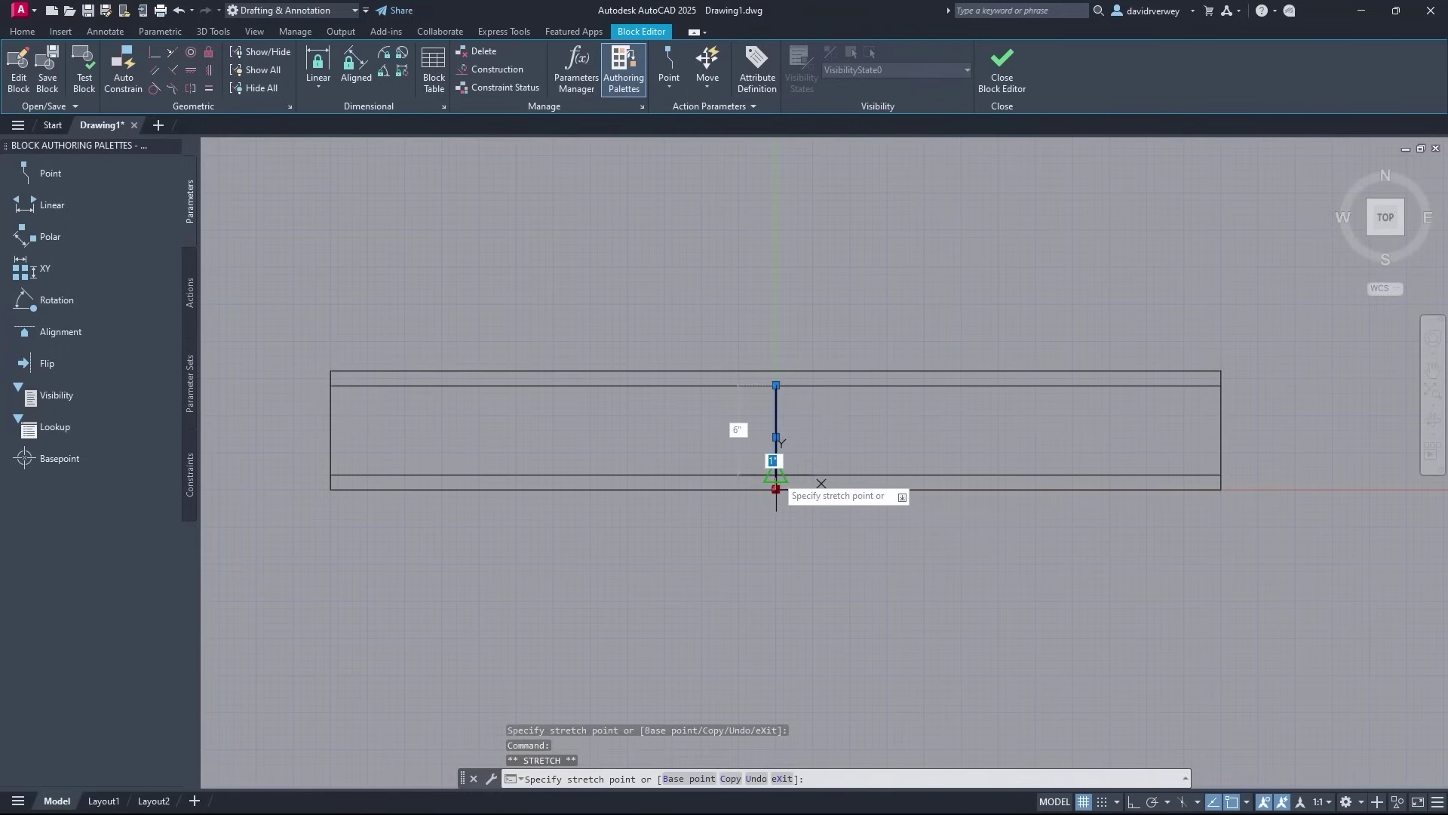
key(Escape)
key(Escape)
scroll(785, 491, up, 3)
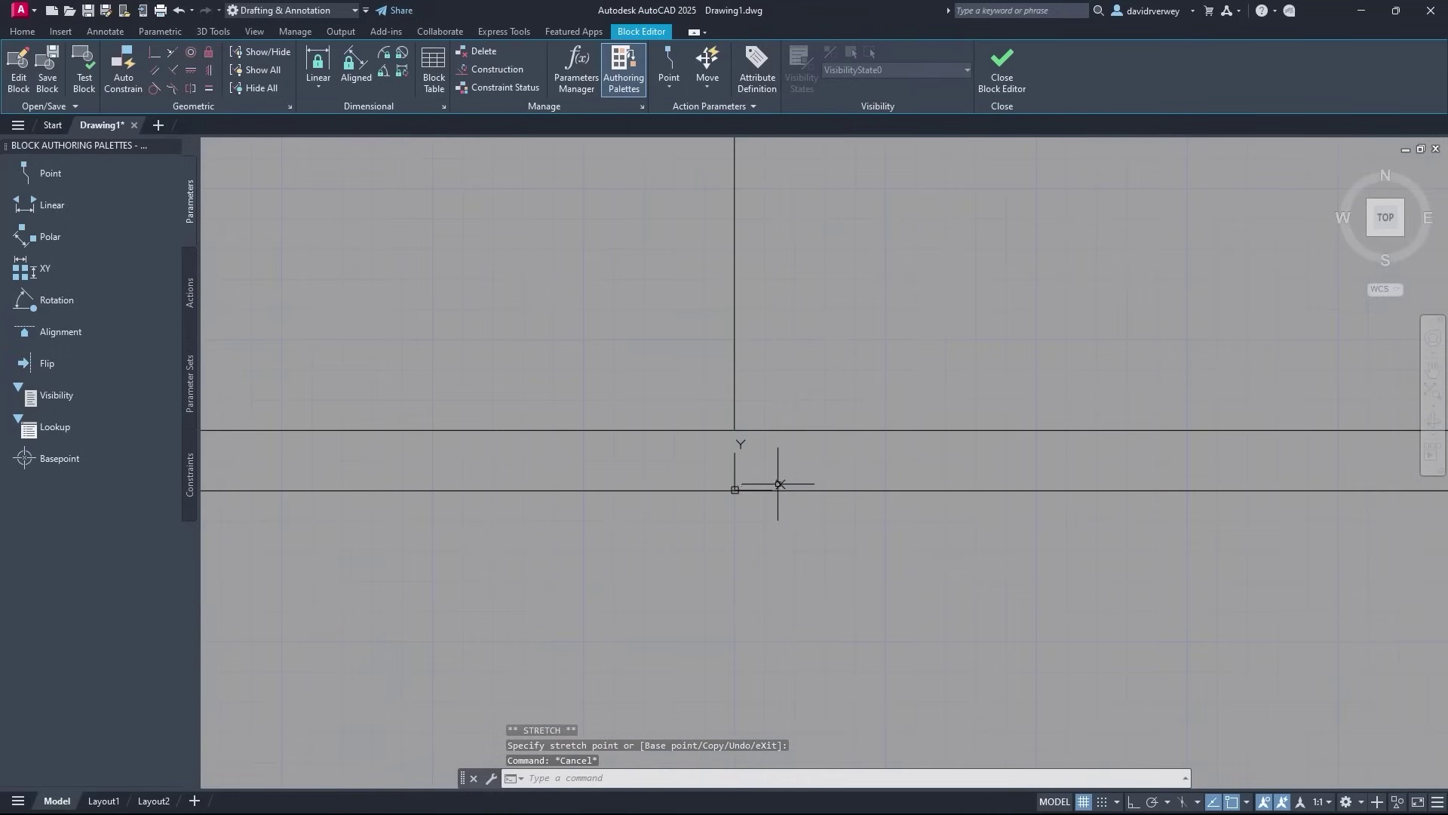
scroll(779, 483, down, 5)
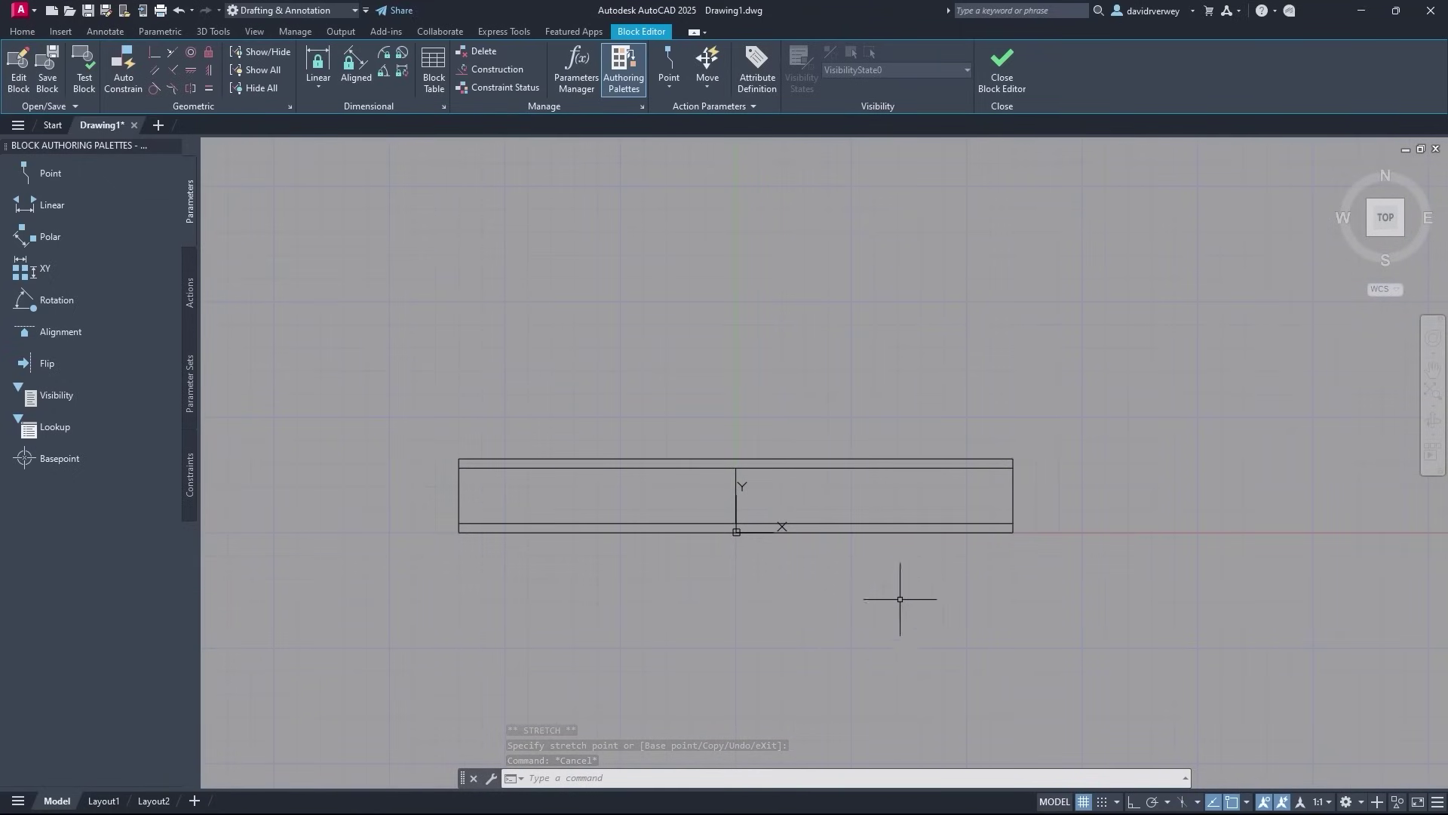
click(1001, 67)
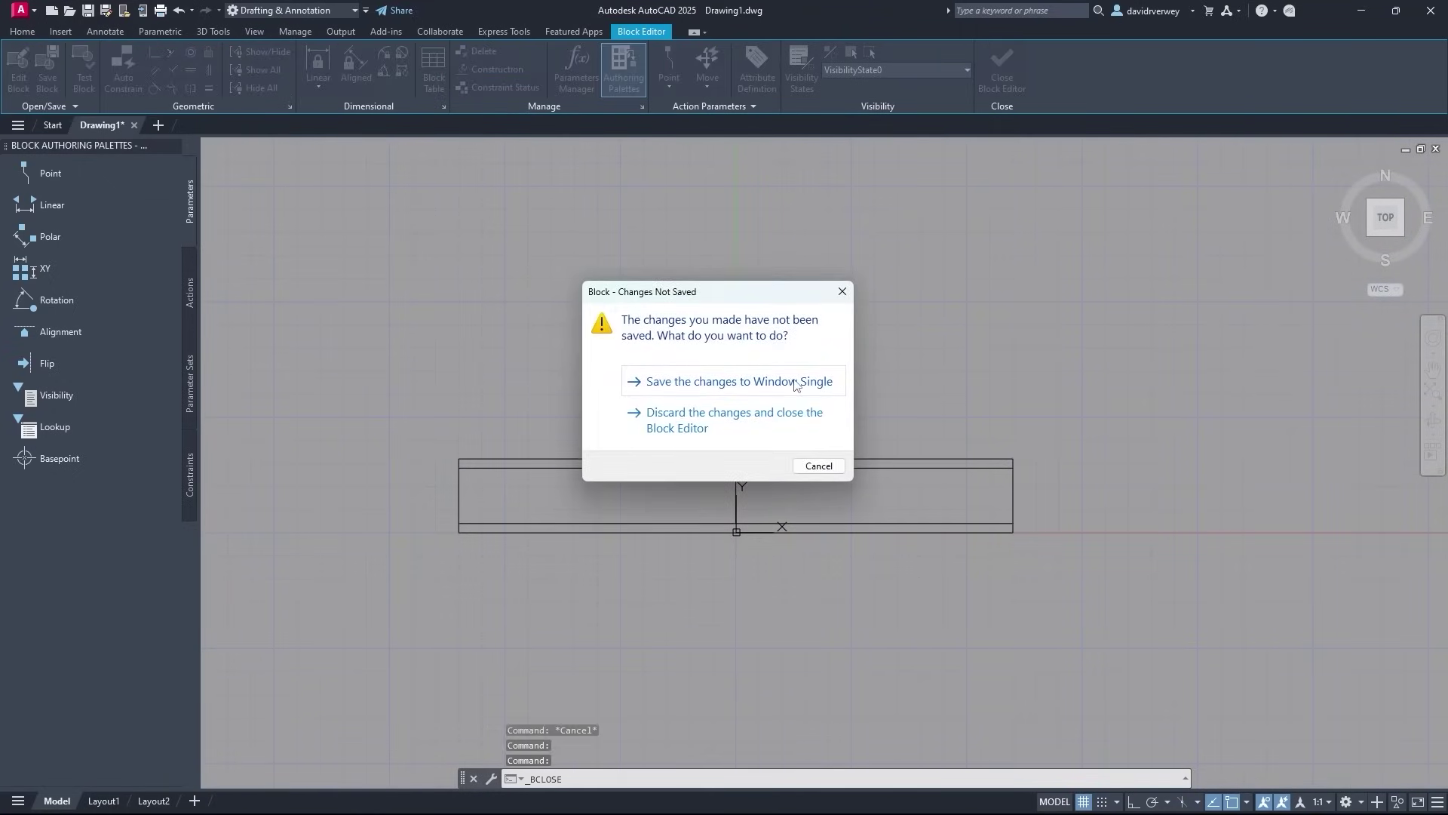
Save the changes to Window Single
click(795, 382)
middle_drag(792, 378, 759, 219)
scroll(711, 592, up, 5)
middle_drag(712, 591, 812, 453)
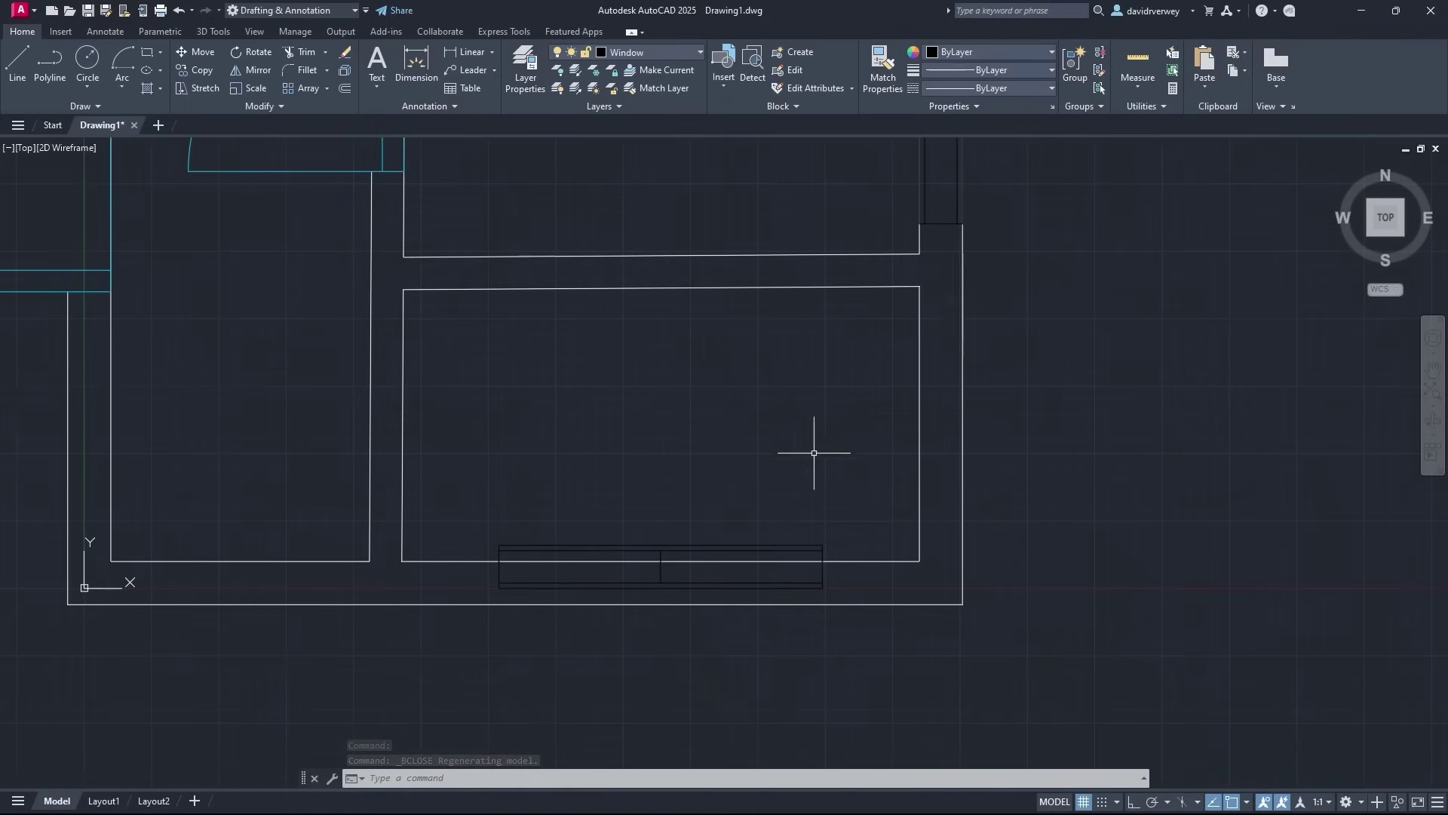
Move the bottom window block by its top midpoint into the bottom wall
click(823, 574)
key(m)
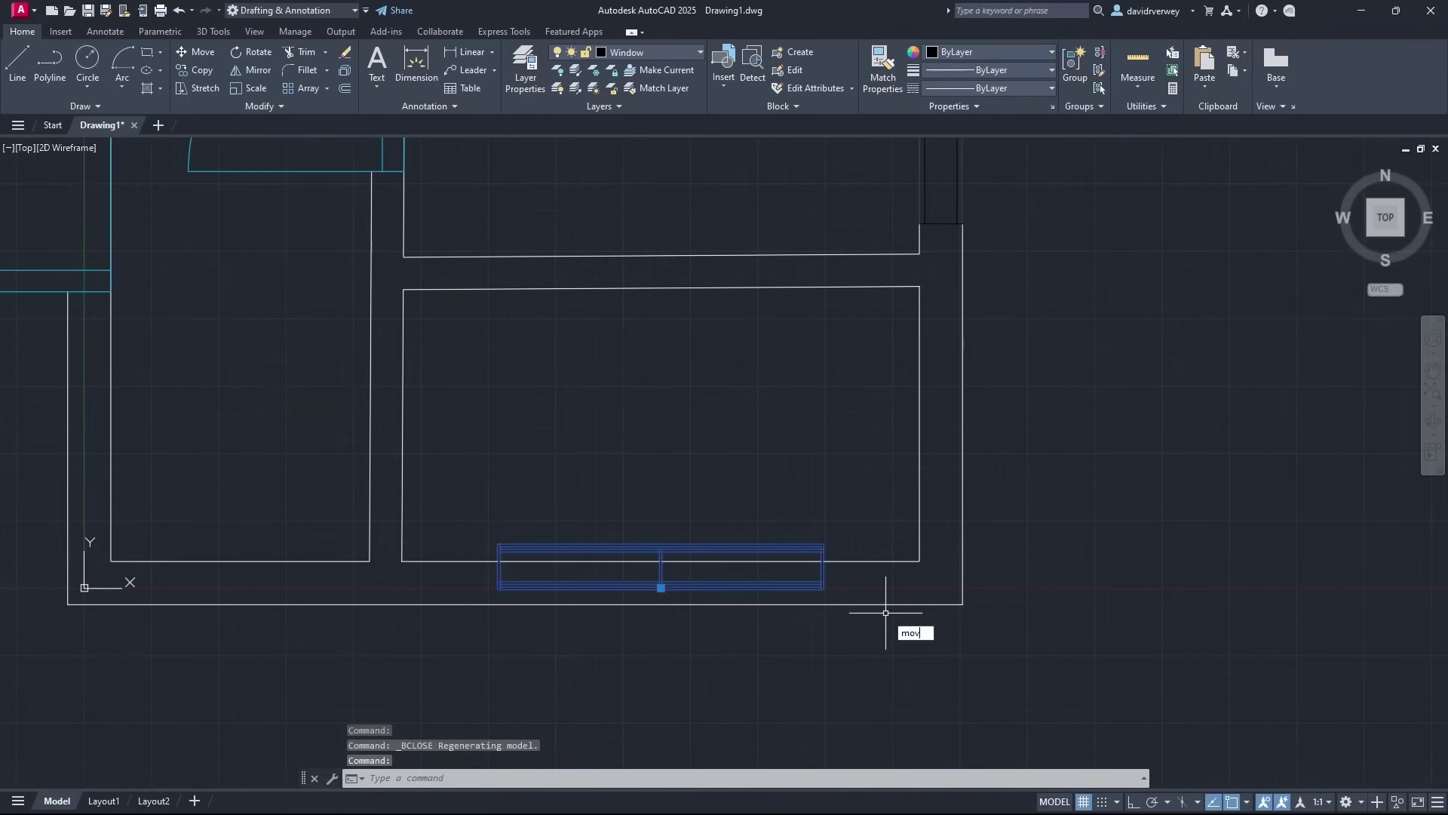
key(Return)
scroll(591, 549, up, 4)
click(591, 579)
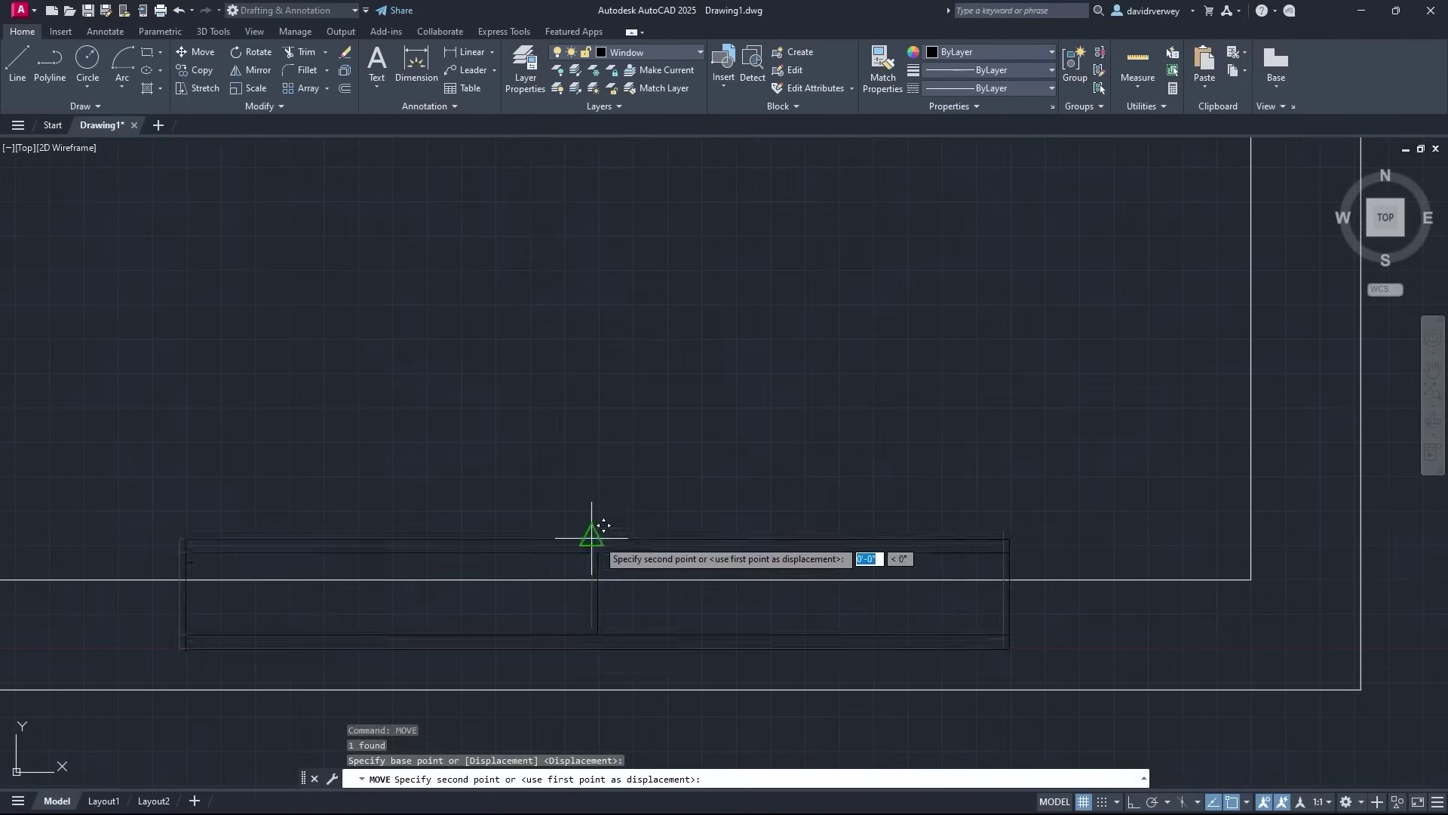
click(603, 566)
scroll(646, 453, down, 5)
middle_drag(646, 453, 773, 565)
scroll(777, 520, down, 1)
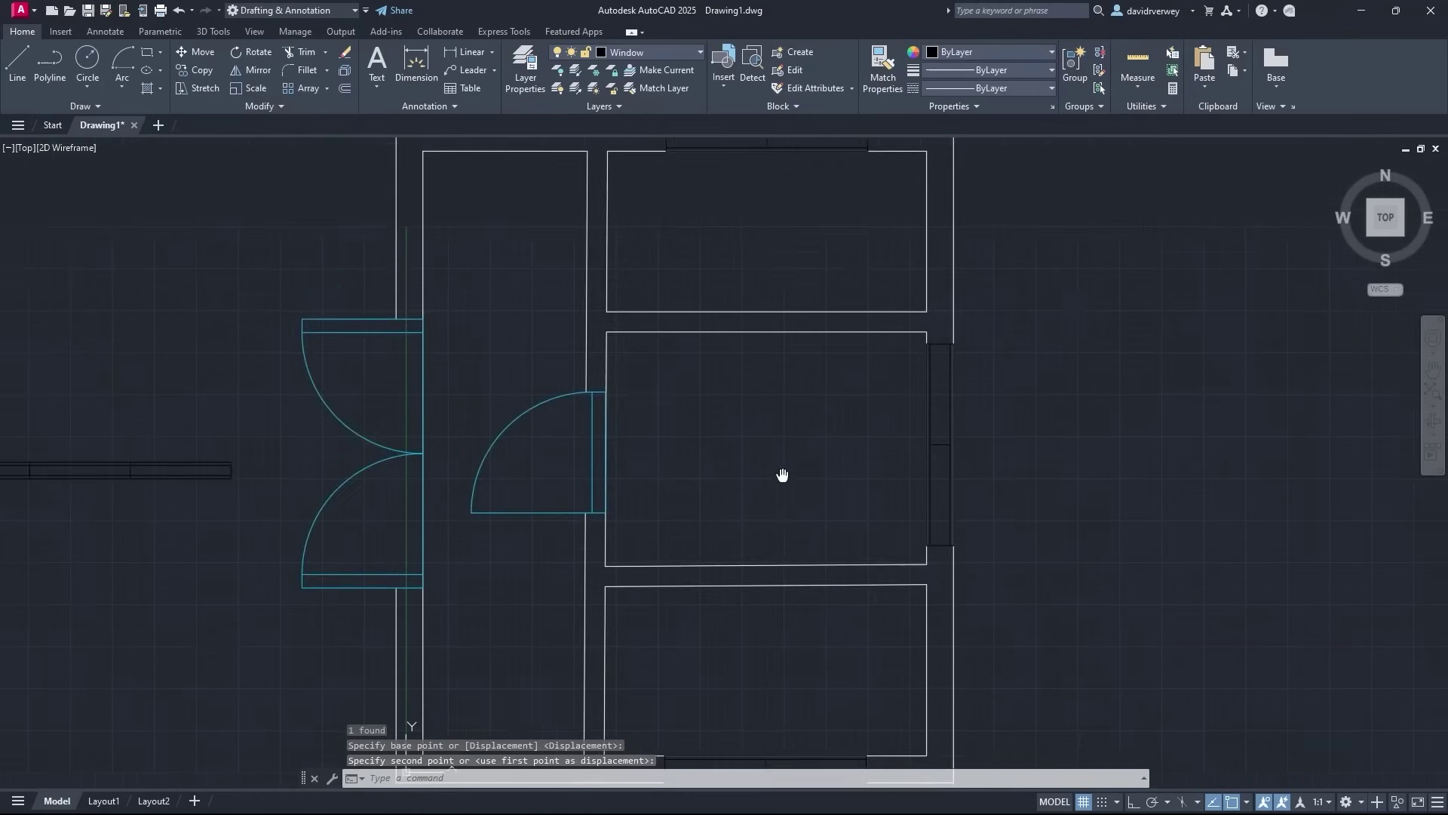
Change the Window layer colour to orange (30) and view the whole floor plan
click(522, 89)
click(636, 329)
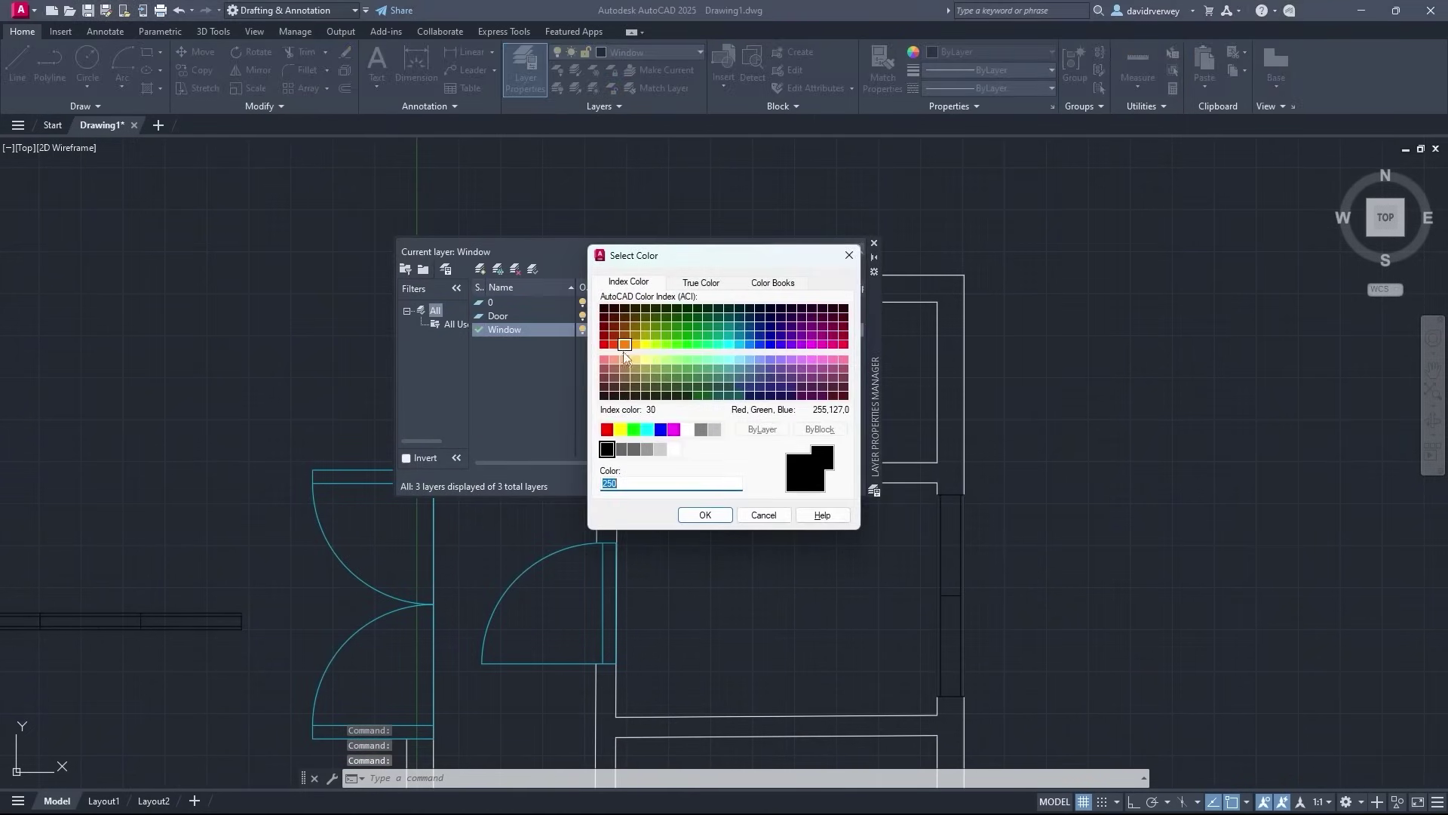
click(625, 345)
click(714, 521)
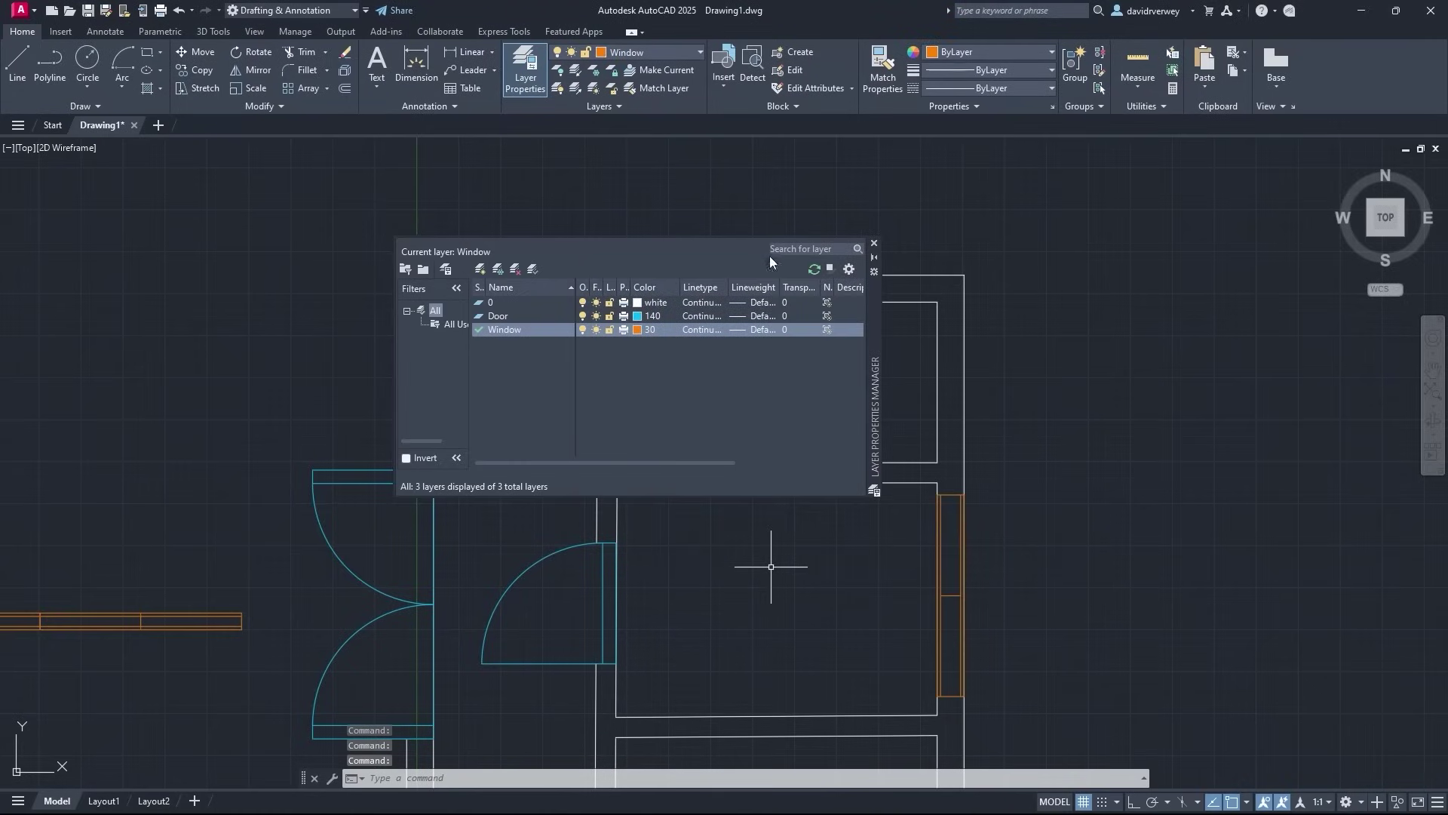
click(875, 243)
scroll(847, 501, down, 3)
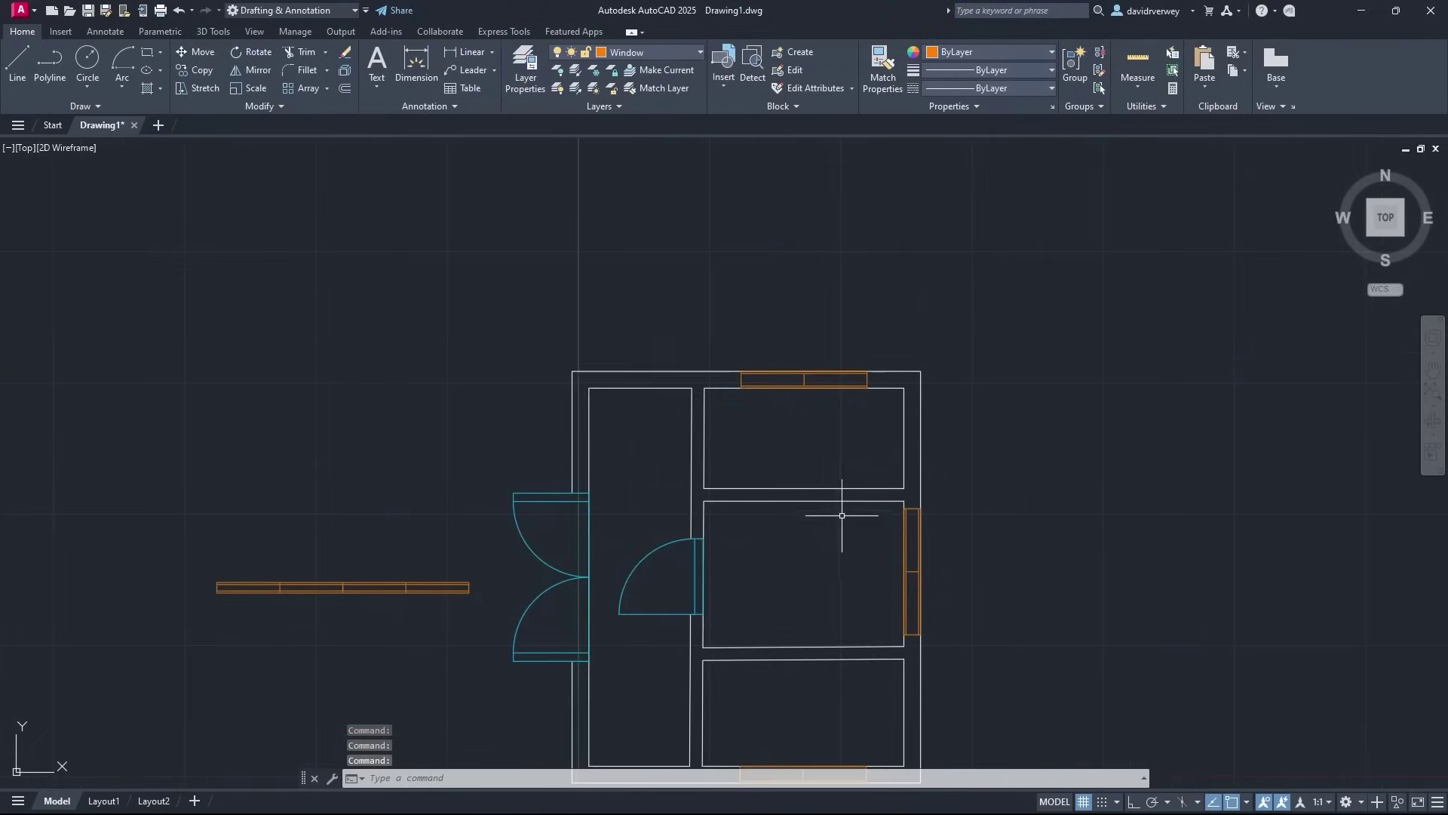
middle_drag(847, 501, 730, 396)
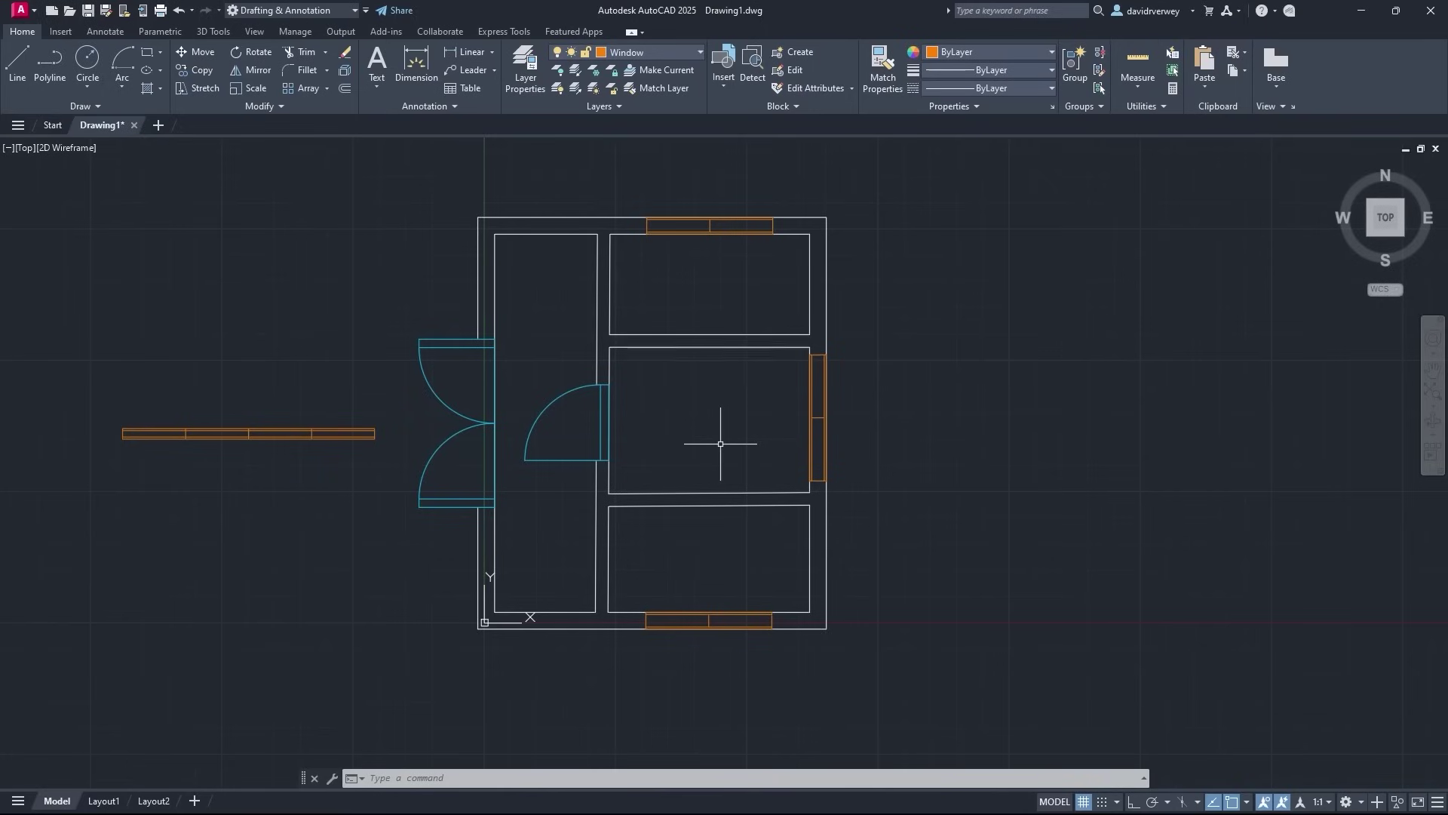
Erase the stray four-pane window block left of the floor plan
text(e)
key(Return)
key(F5)
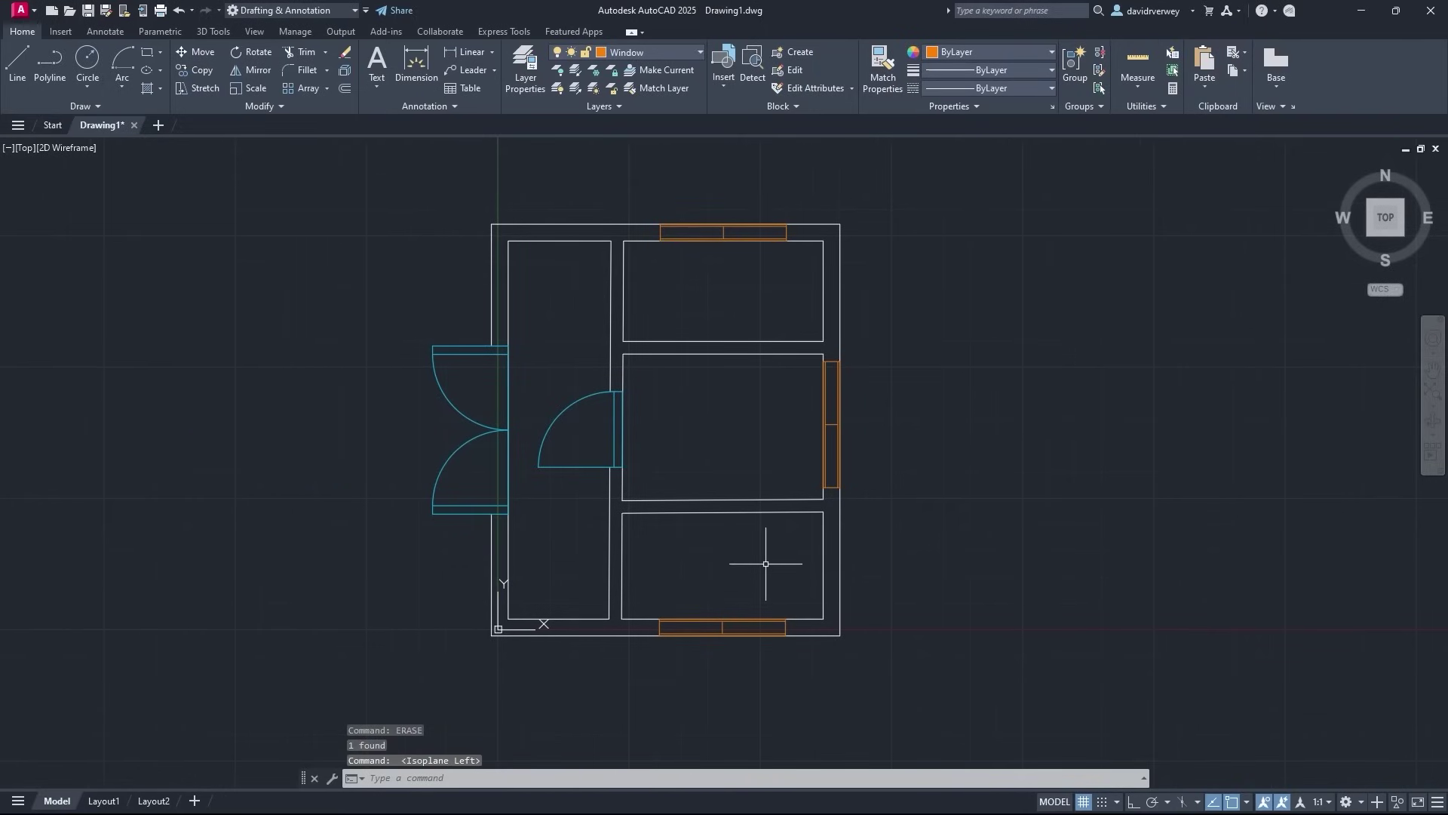